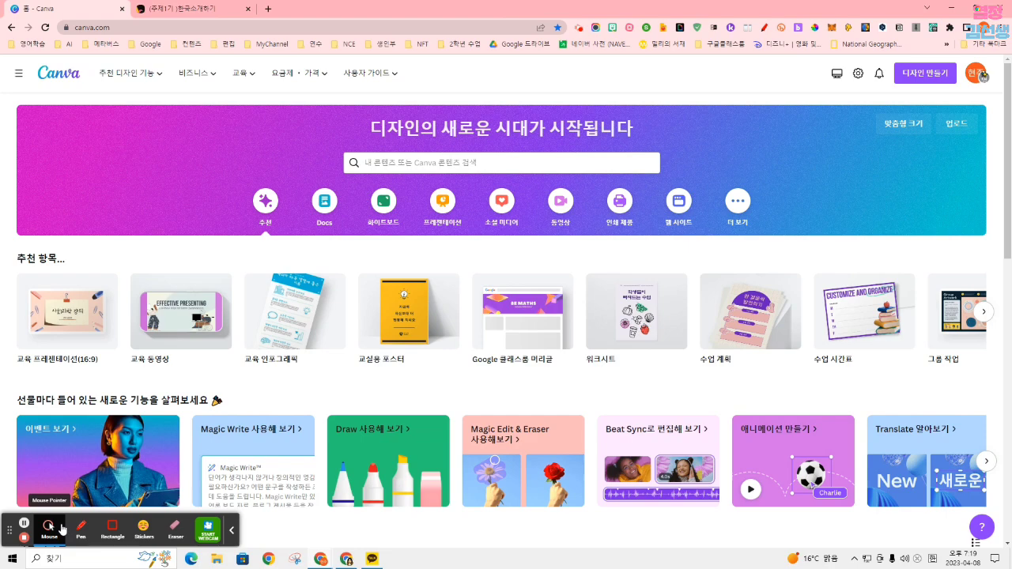
Step: Open the education (교육용) page from the pricing plan options
{"action": "left_click", "coordinate": [53, 528]}
{"action": "left_click", "coordinate": [113, 529]}
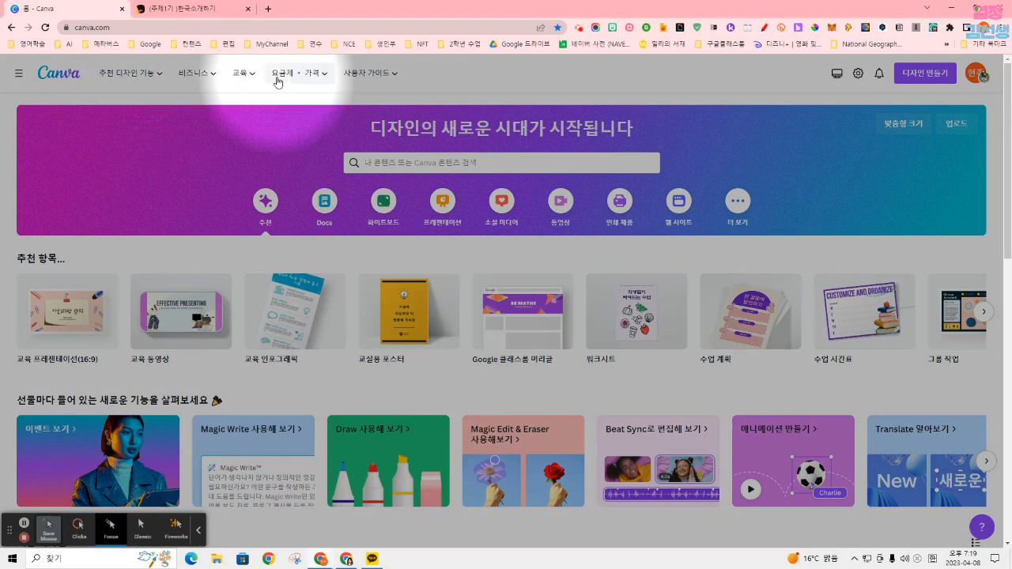
{"action": "left_click", "coordinate": [320, 74]}
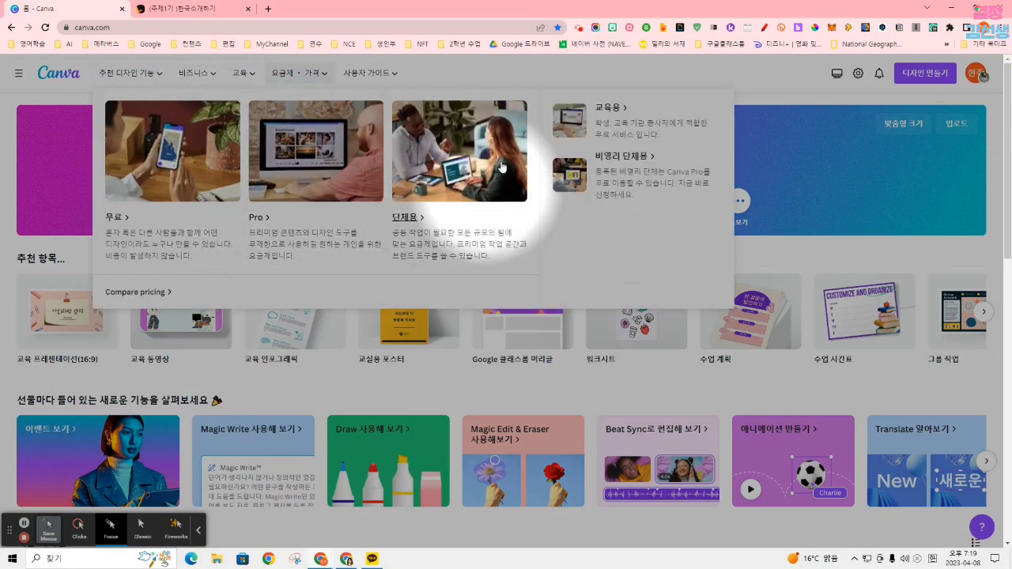
{"action": "left_click", "coordinate": [600, 134]}
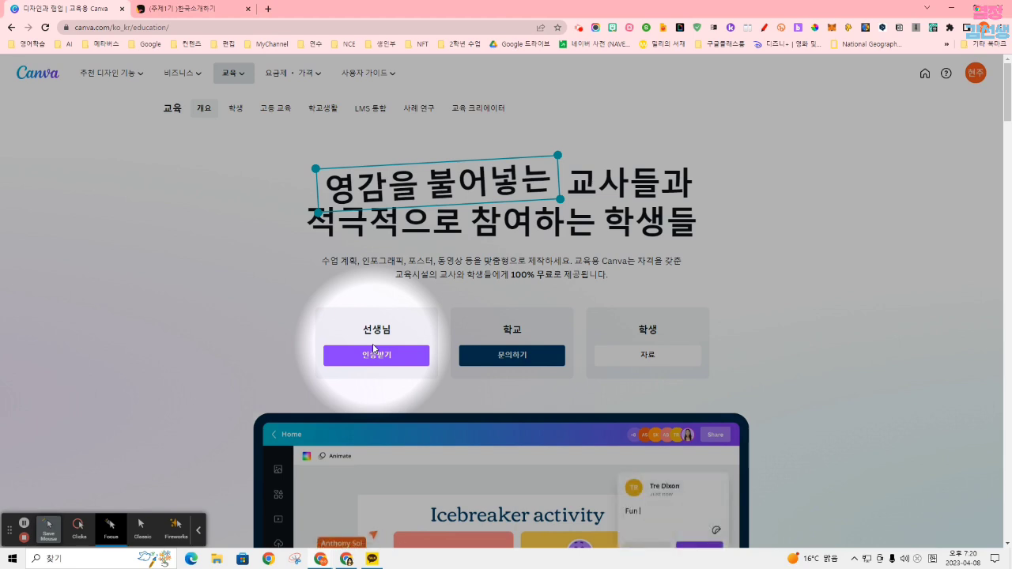
Step: Return to the home page and expand the side navigation to view the class team entry
{"action": "left_click", "coordinate": [46, 79]}
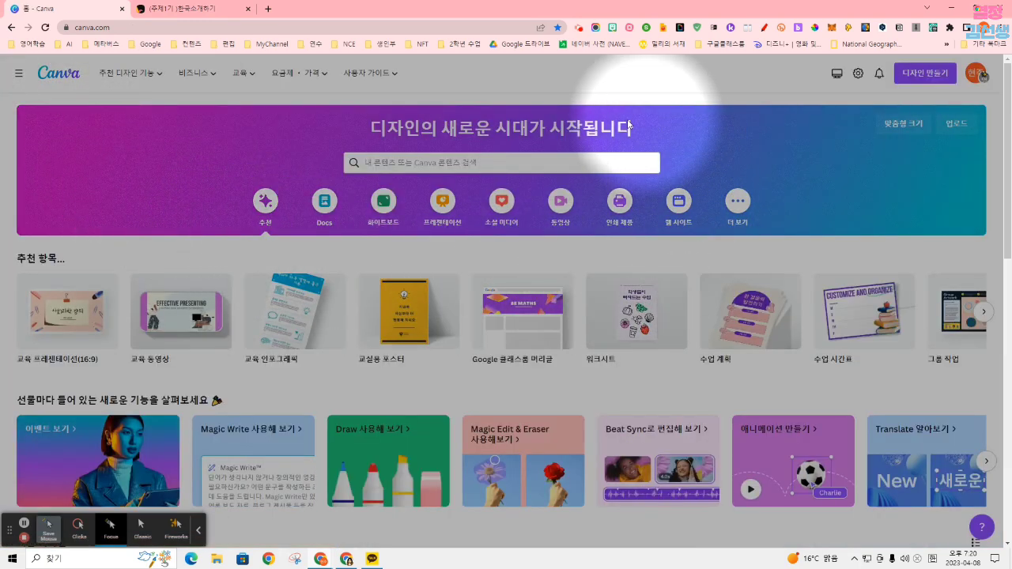
{"action": "left_click", "coordinate": [18, 73]}
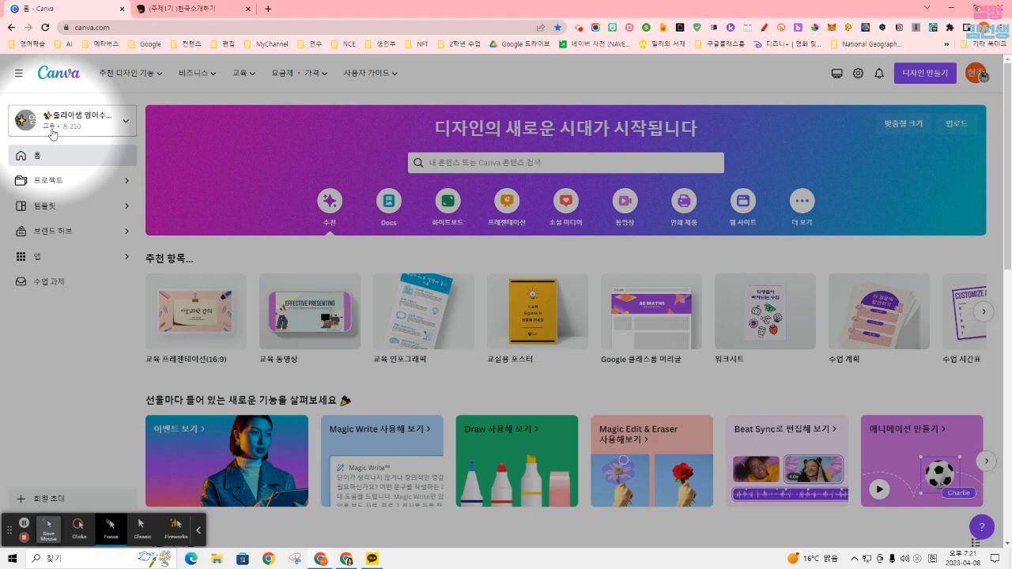
{"action": "key", "text": "ctrl+plus"}
{"action": "key", "text": "ctrl+plus"}
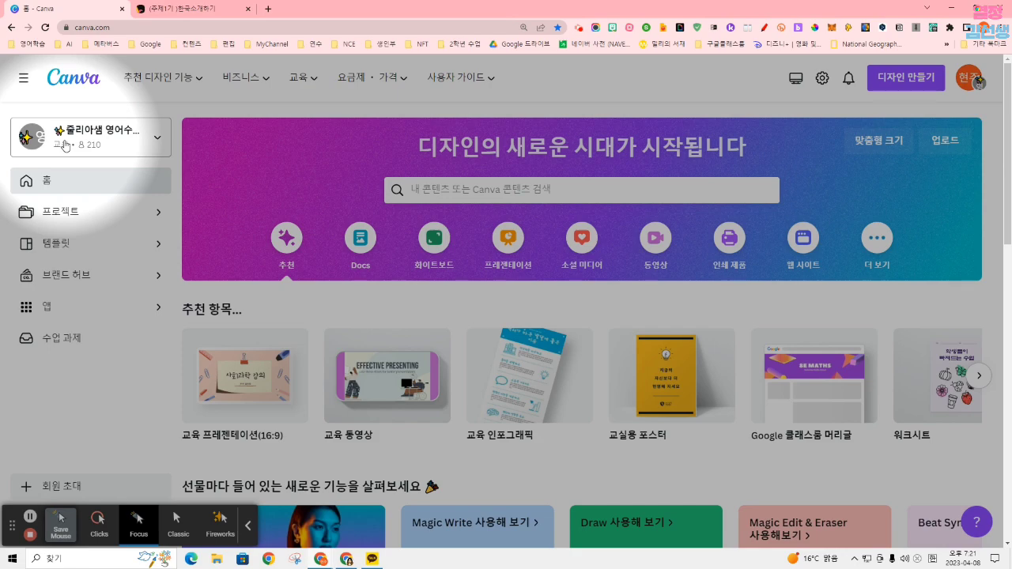
{"action": "key", "text": "ctrl+minus"}
{"action": "key", "text": "ctrl+minus"}
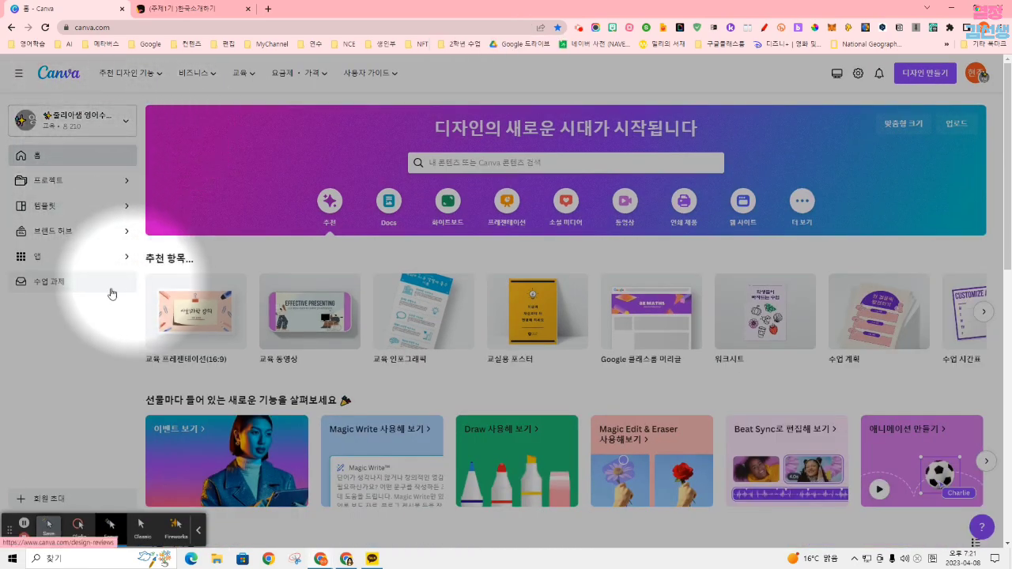
Step: Open the member invitation options, copy the class share link and close the dialog
{"action": "left_click_drag", "start_coordinate": [10, 531], "coordinate": [755, 531]}
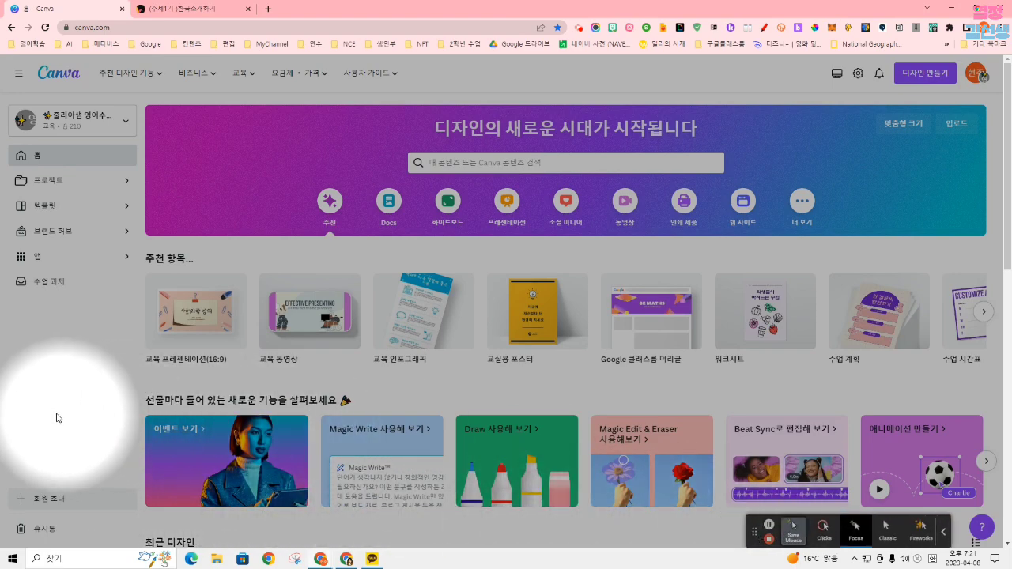
{"action": "key", "text": "ctrl+plus"}
{"action": "key", "text": "ctrl+plus"}
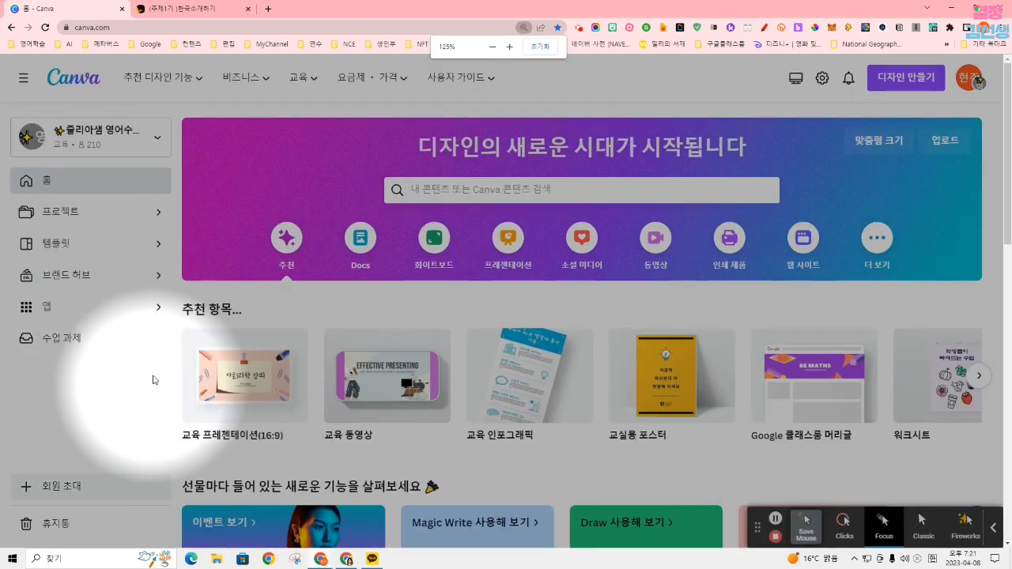
{"action": "scroll", "coordinate": [118, 348], "scroll_direction": "down", "scroll_amount": 1}
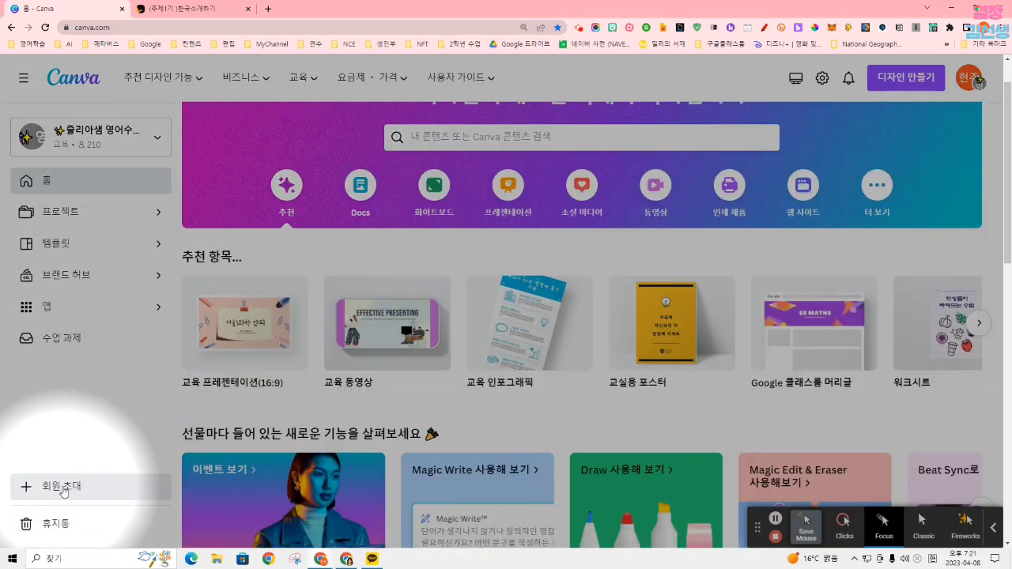
{"action": "left_click", "coordinate": [62, 485]}
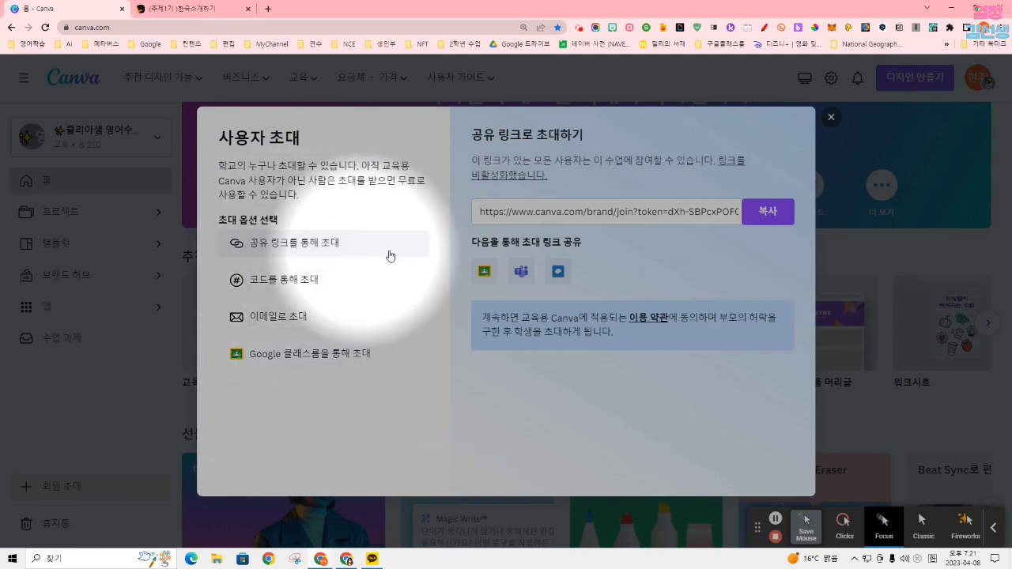
{"action": "left_click", "coordinate": [774, 216]}
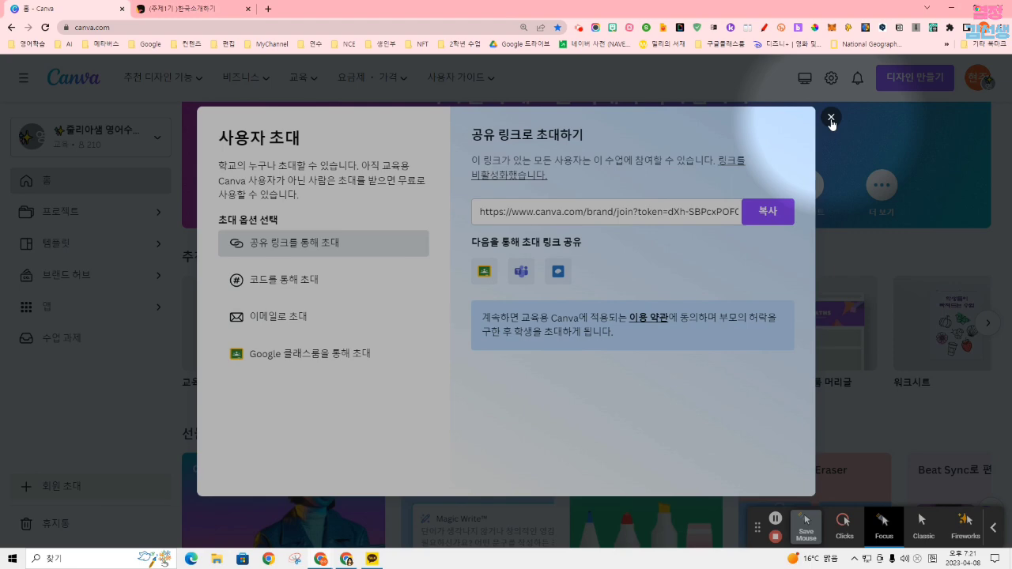
{"action": "left_click", "coordinate": [831, 120]}
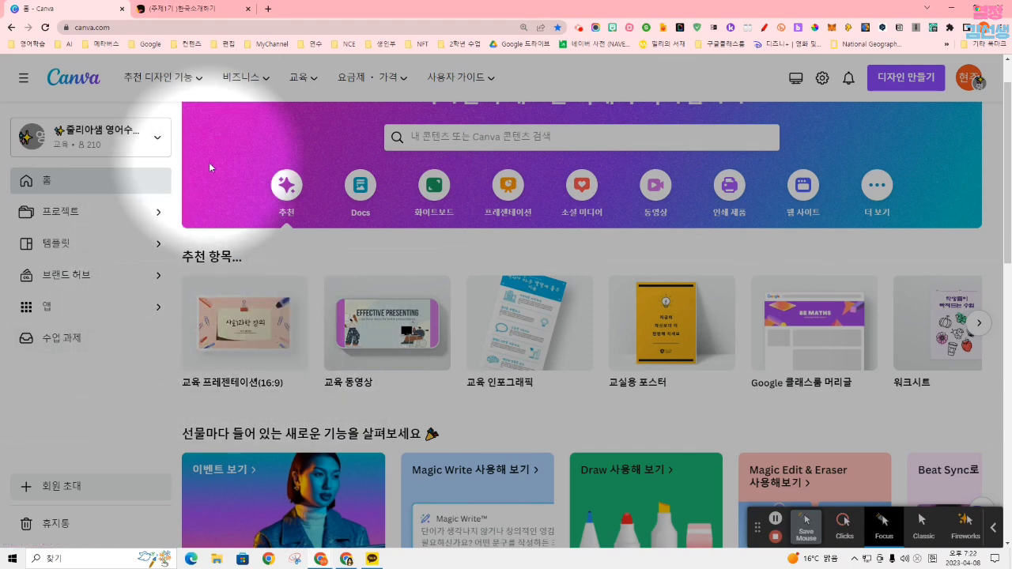
Step: Search the templates for 스토리 보드
{"action": "key", "text": "ctrl+0"}
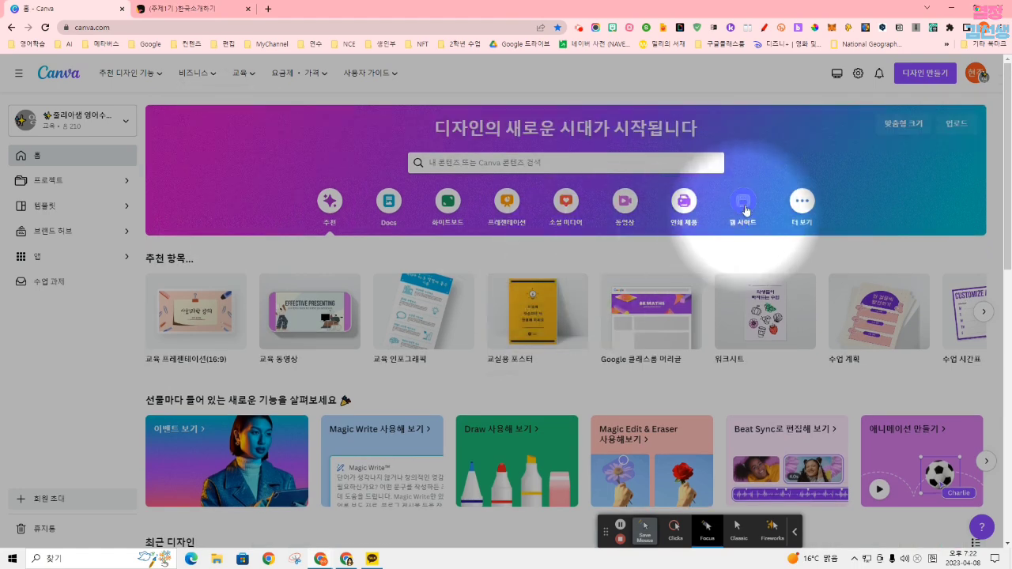
{"action": "left_click", "coordinate": [455, 161]}
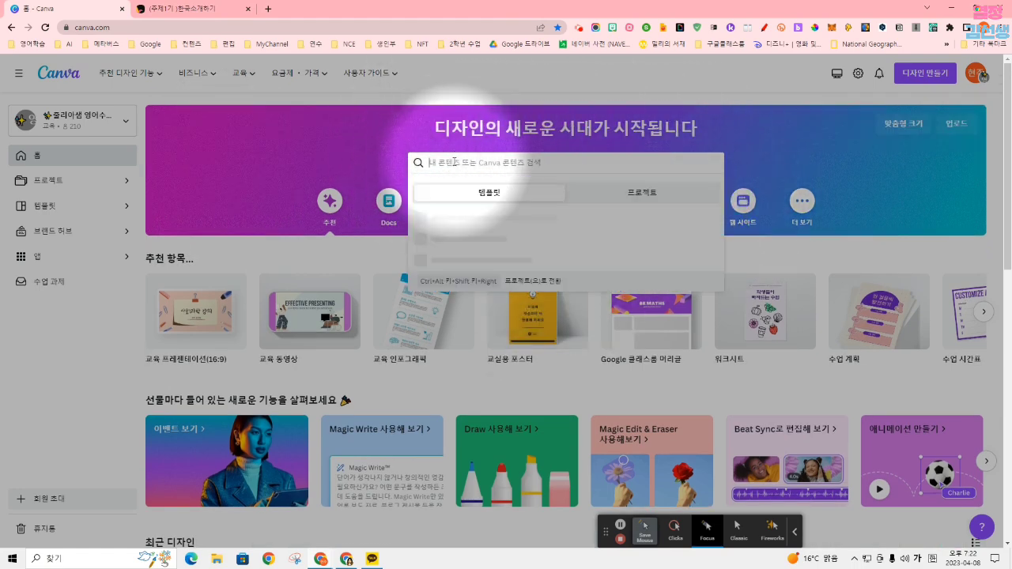
{"action": "type", "text": "스퀘"}
{"action": "type", "text": "리 보"}
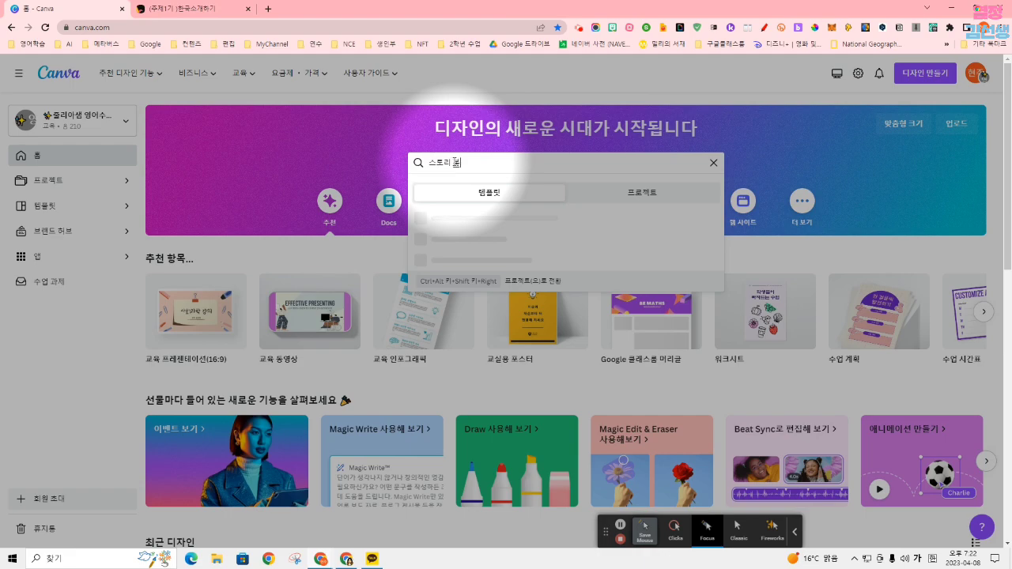
{"action": "type", "text": "드"}
{"action": "key", "text": "Return"}
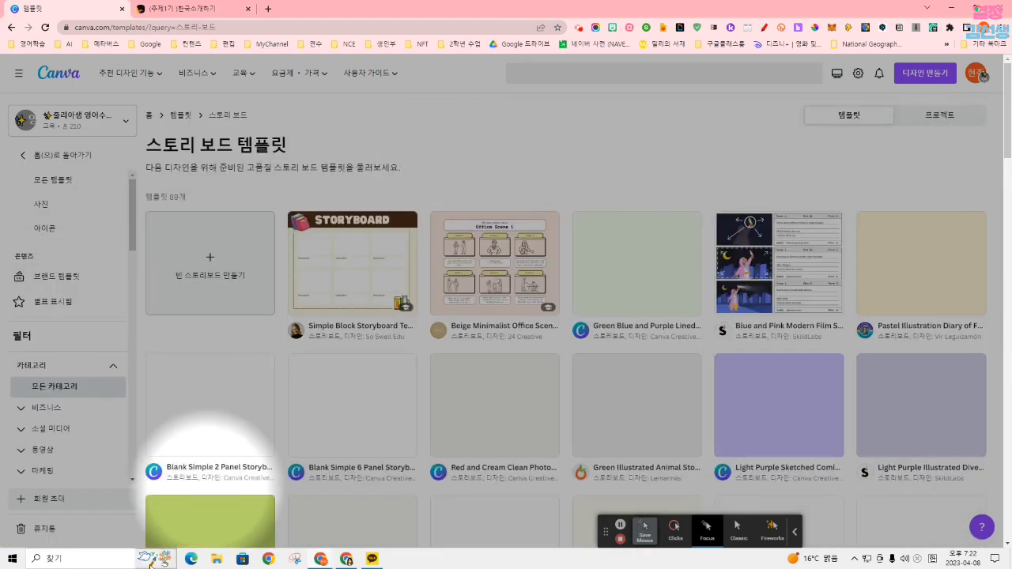
Step: Examine the layouts and styles of the storyboard templates in the search results
{"action": "left_click", "coordinate": [675, 526]}
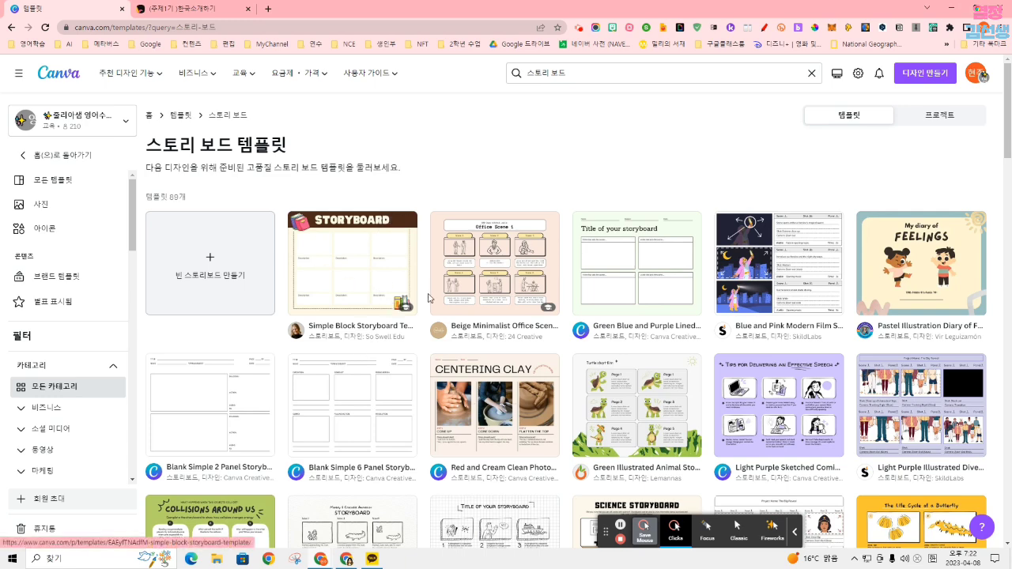
{"action": "key", "text": "ctrl+plus"}
{"action": "key", "text": "ctrl+plus"}
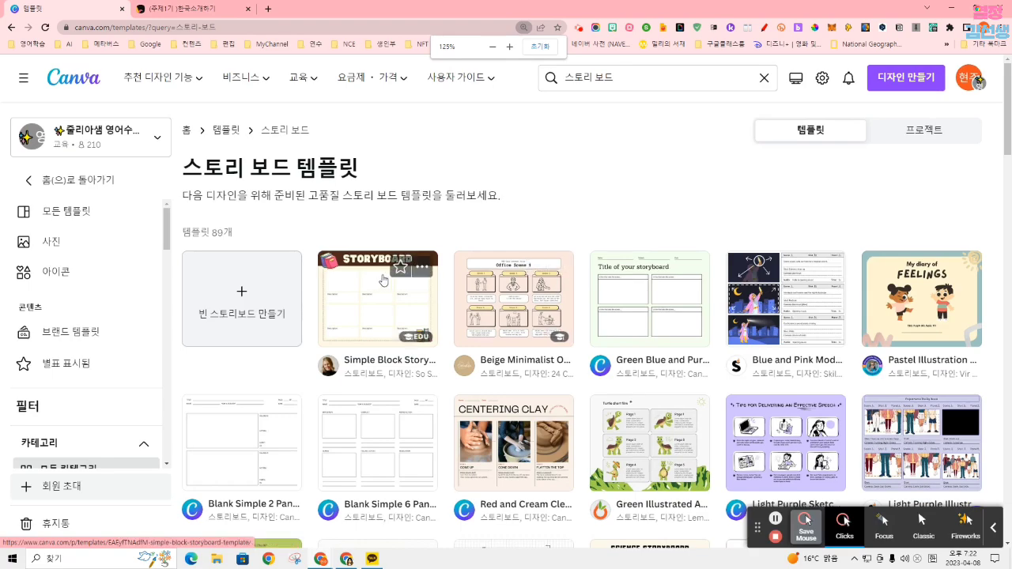
{"action": "key", "text": "ctrl+minus"}
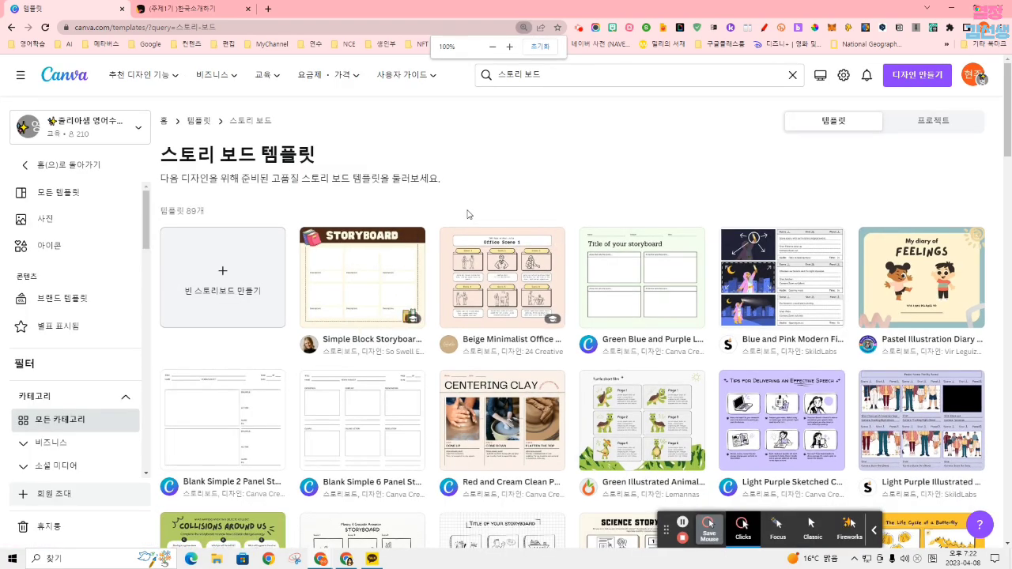
{"action": "key", "text": "ctrl+plus"}
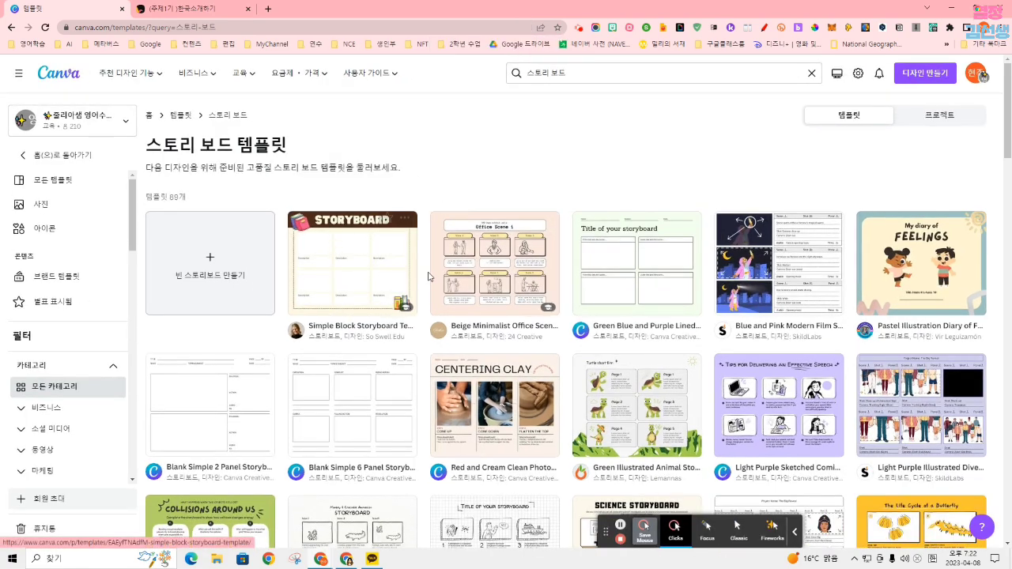
{"action": "scroll", "coordinate": [428, 276], "scroll_direction": "down", "scroll_amount": 3}
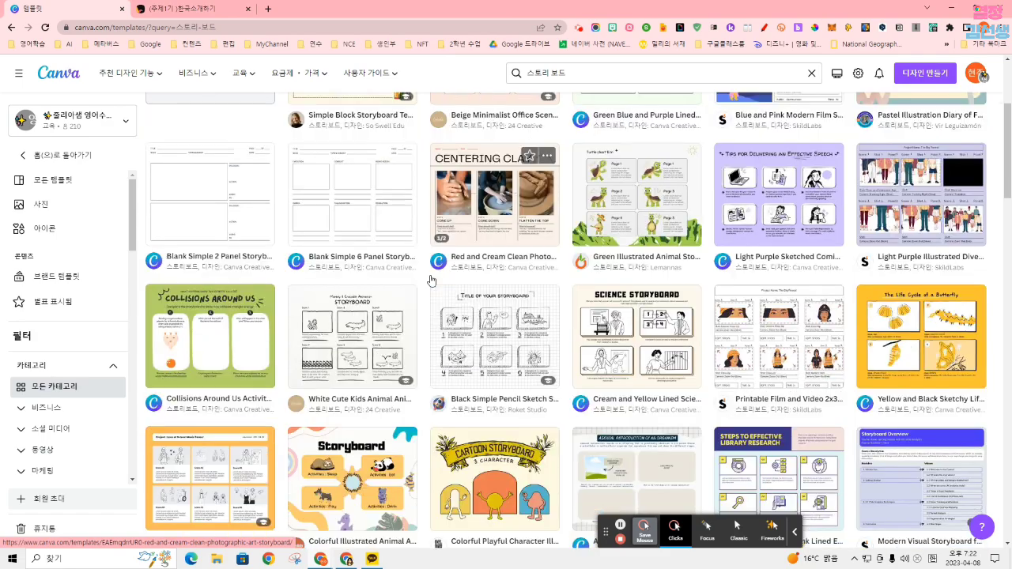
{"action": "scroll", "coordinate": [431, 280], "scroll_direction": "down", "scroll_amount": 1}
{"action": "scroll", "coordinate": [431, 281], "scroll_direction": "down", "scroll_amount": 2}
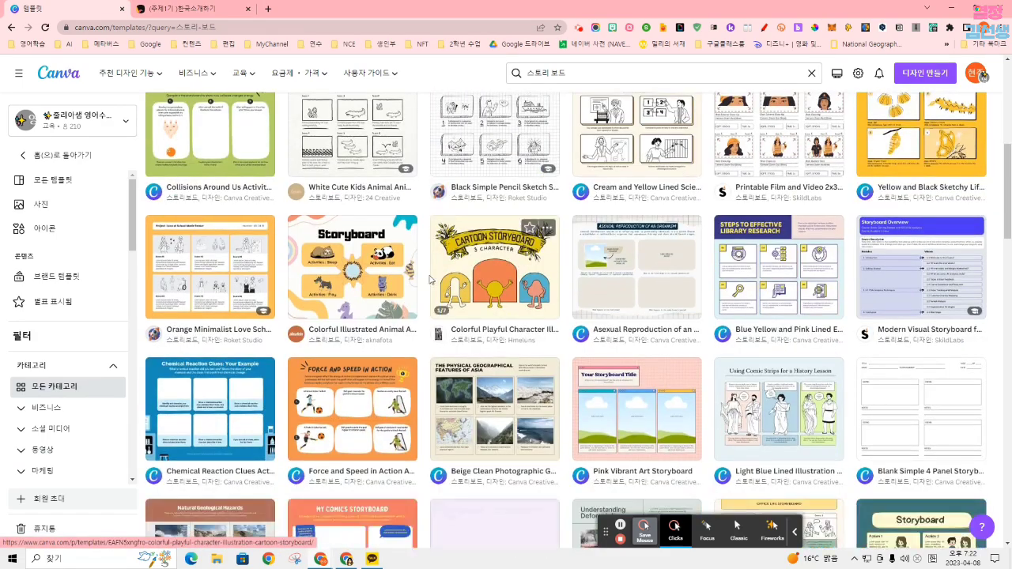
{"action": "scroll", "coordinate": [474, 268], "scroll_direction": "up", "scroll_amount": 3}
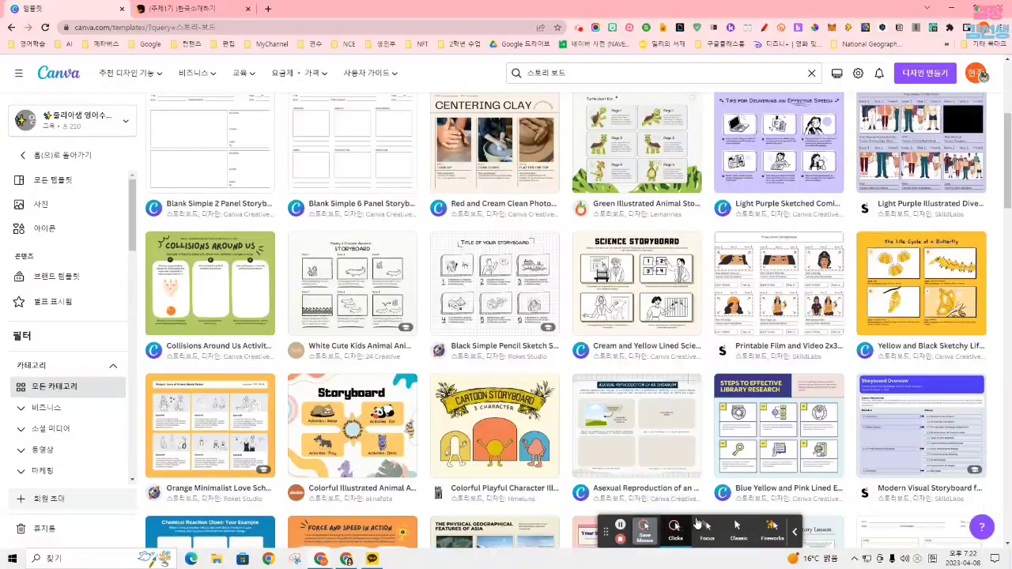
{"action": "left_click", "coordinate": [707, 528]}
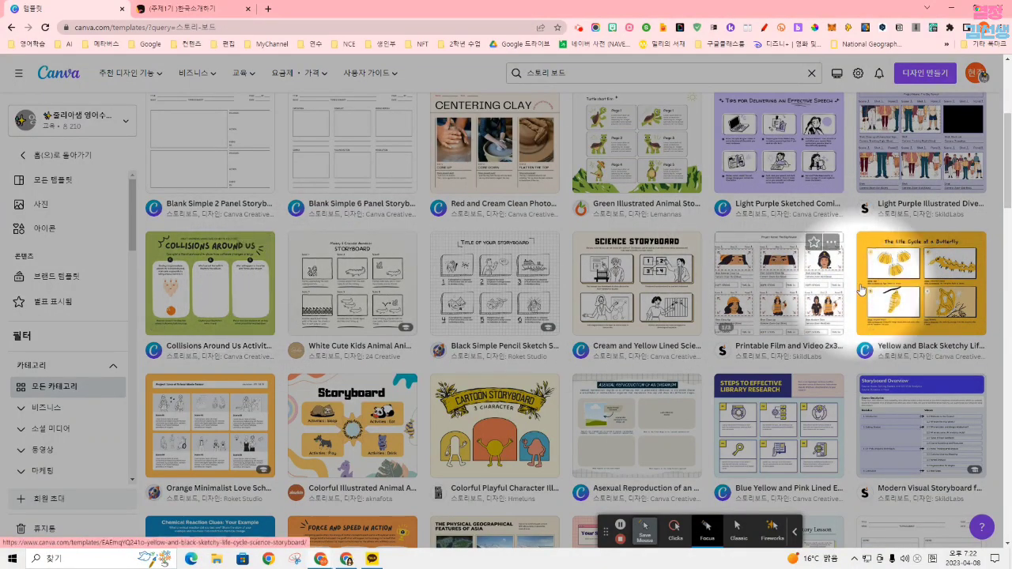
Step: Open the Yellow and Black Sketchy Life Cycle Science Storyboard template for customized editing
{"action": "scroll", "coordinate": [640, 261], "scroll_direction": "up", "scroll_amount": 1}
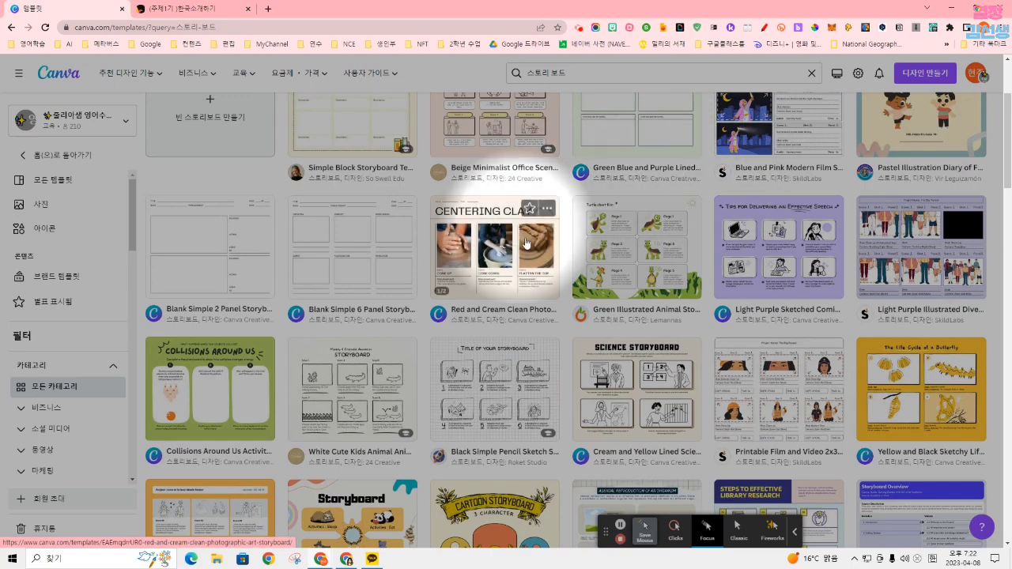
{"action": "left_click", "coordinate": [917, 380]}
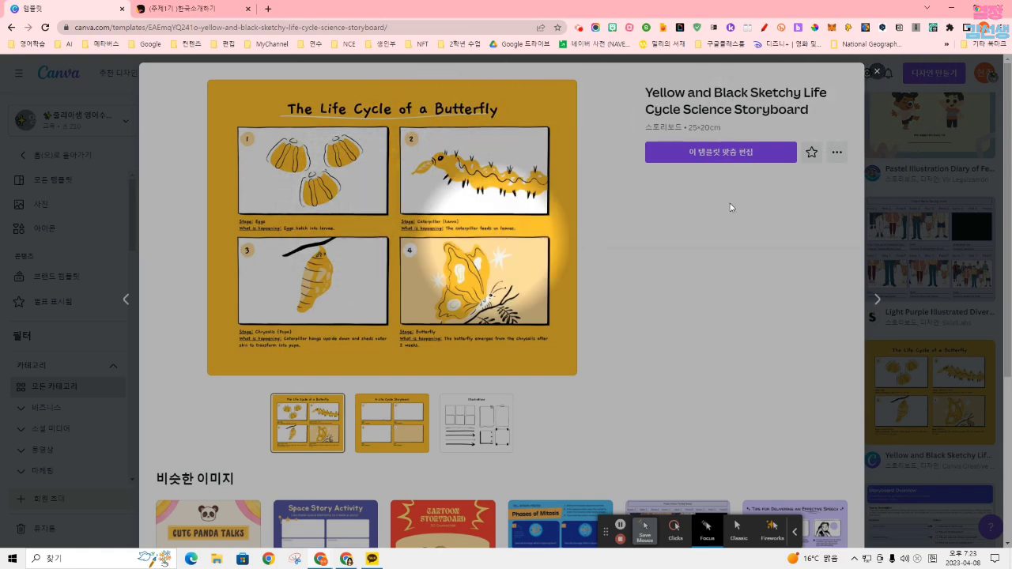
{"action": "left_click", "coordinate": [685, 165]}
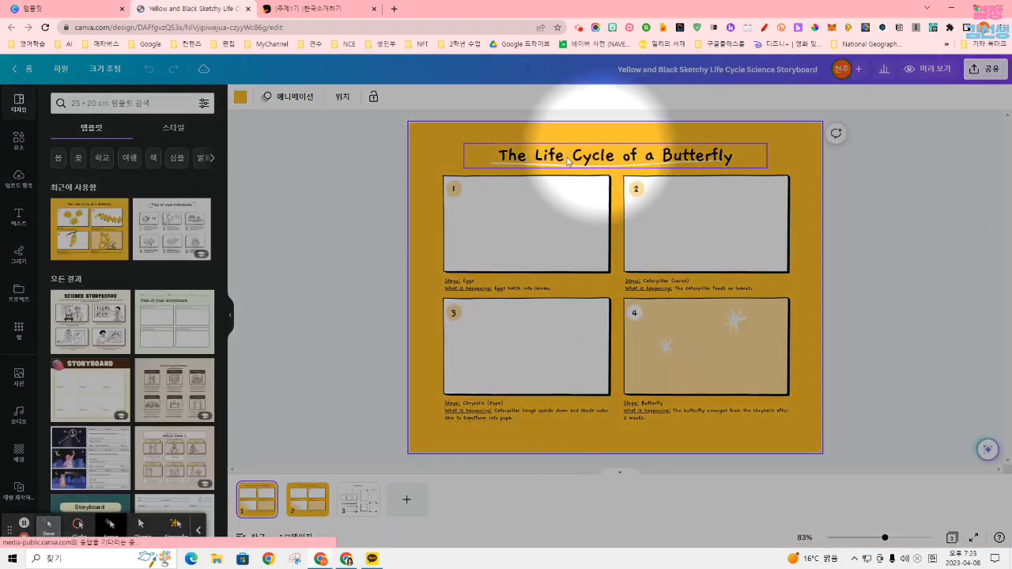
Step: Select the storyboard's title, egg drawings and panel 1 number one after another to check the individual elements
{"action": "left_click", "coordinate": [569, 155]}
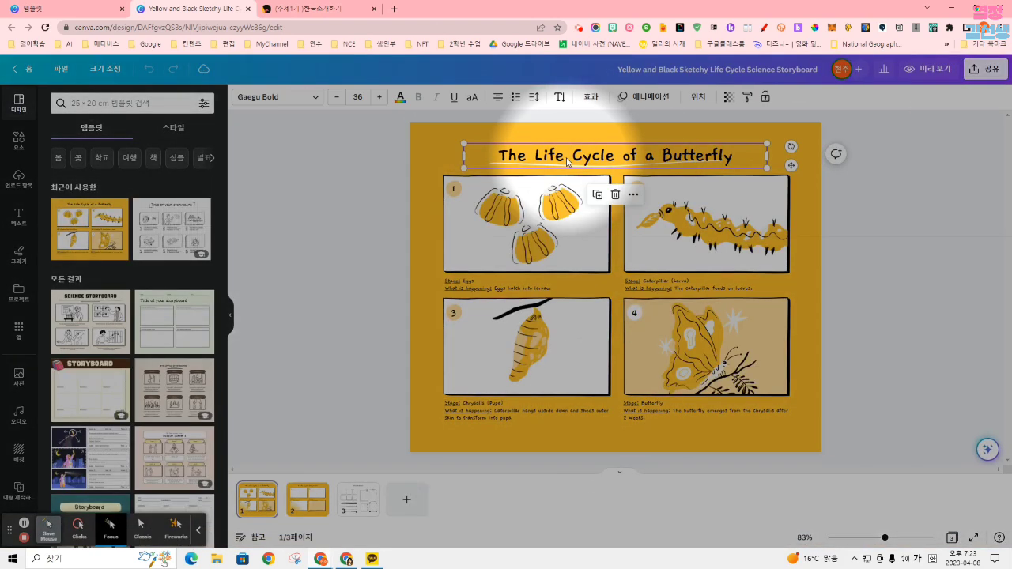
{"action": "left_click", "coordinate": [570, 155]}
{"action": "left_click", "coordinate": [518, 155]}
{"action": "left_click", "coordinate": [518, 218]}
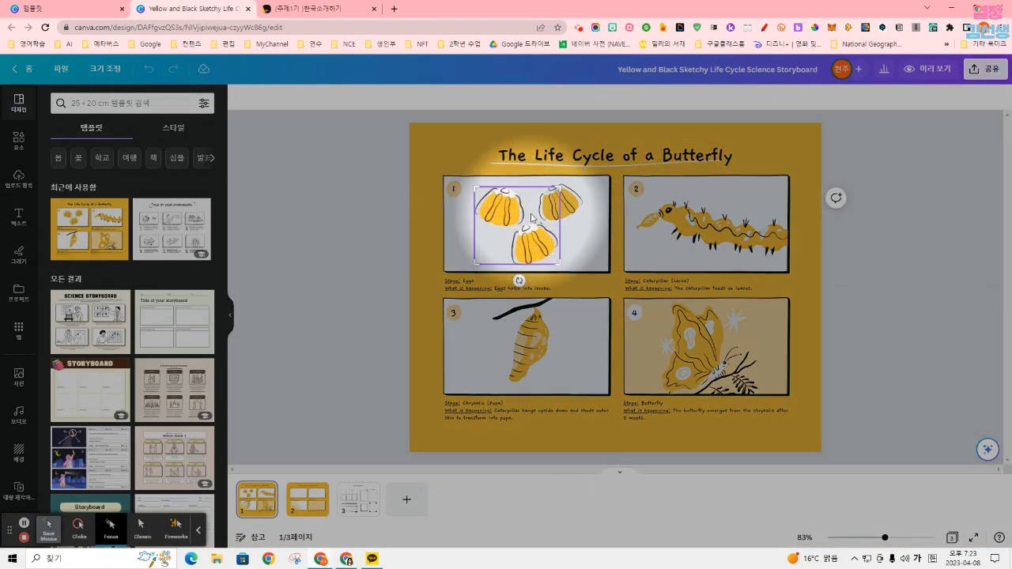
{"action": "left_click", "coordinate": [453, 189]}
{"action": "left_click", "coordinate": [876, 192]}
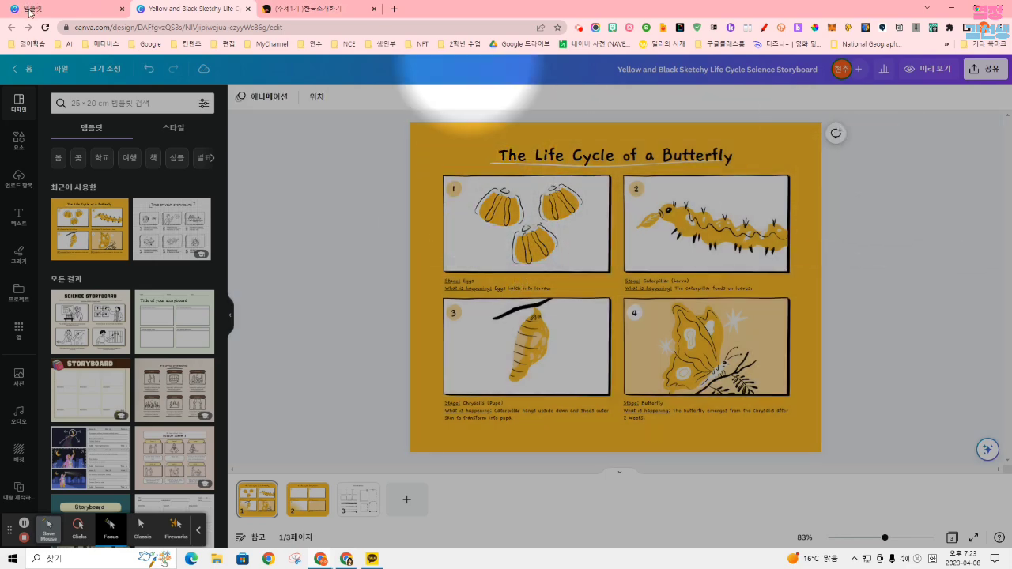
Step: Return to the template search results, close the storyboard template preview, and search the templates for 컷툰
{"action": "left_click", "coordinate": [29, 10]}
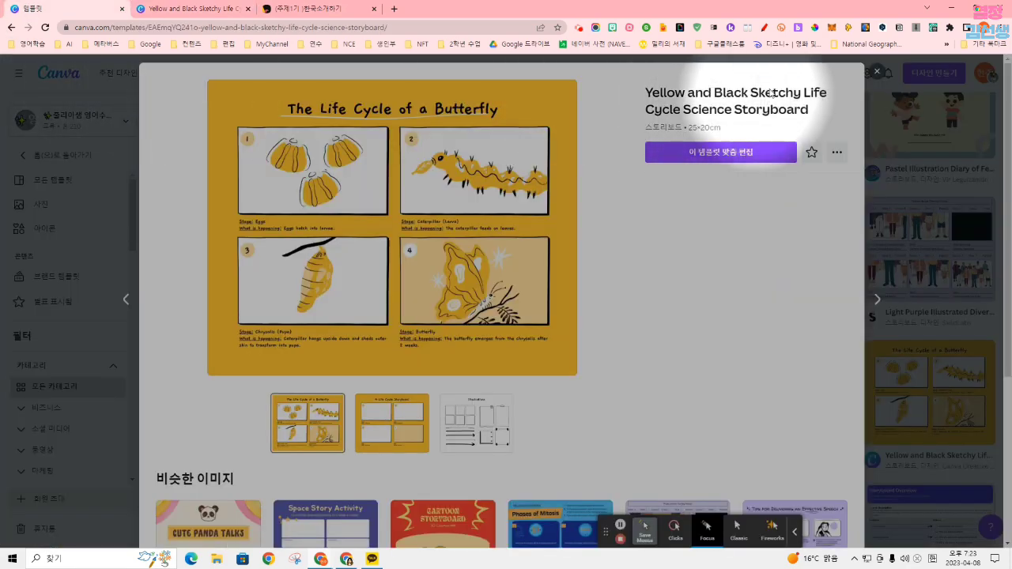
{"action": "left_click", "coordinate": [879, 74]}
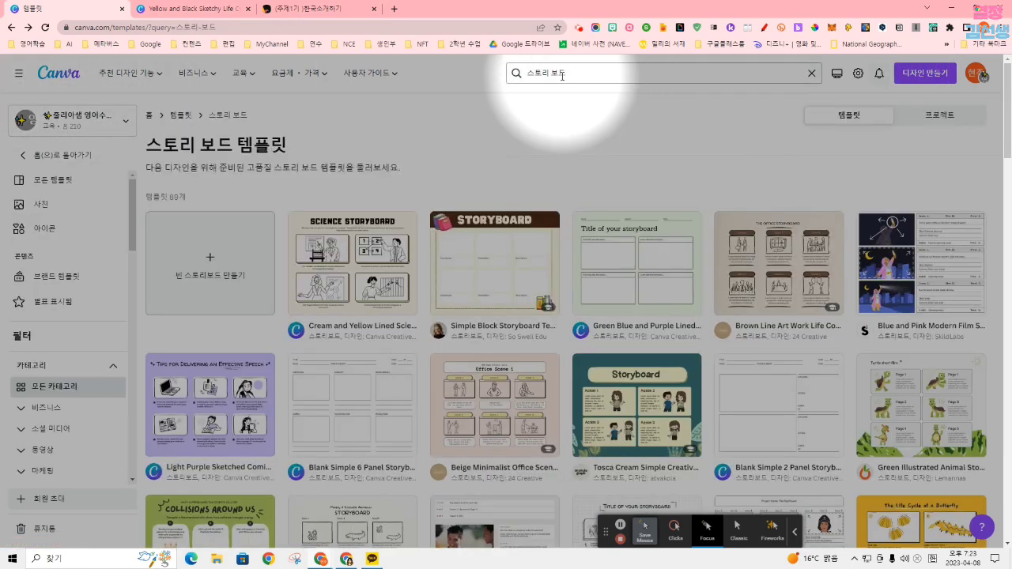
{"action": "left_click", "coordinate": [578, 72]}
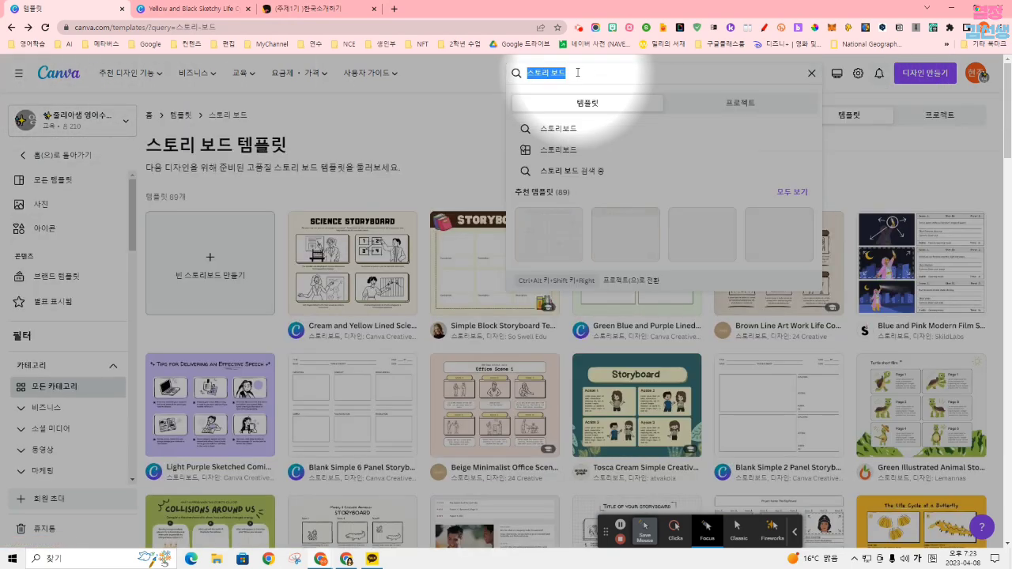
{"action": "type", "text": "켸"}
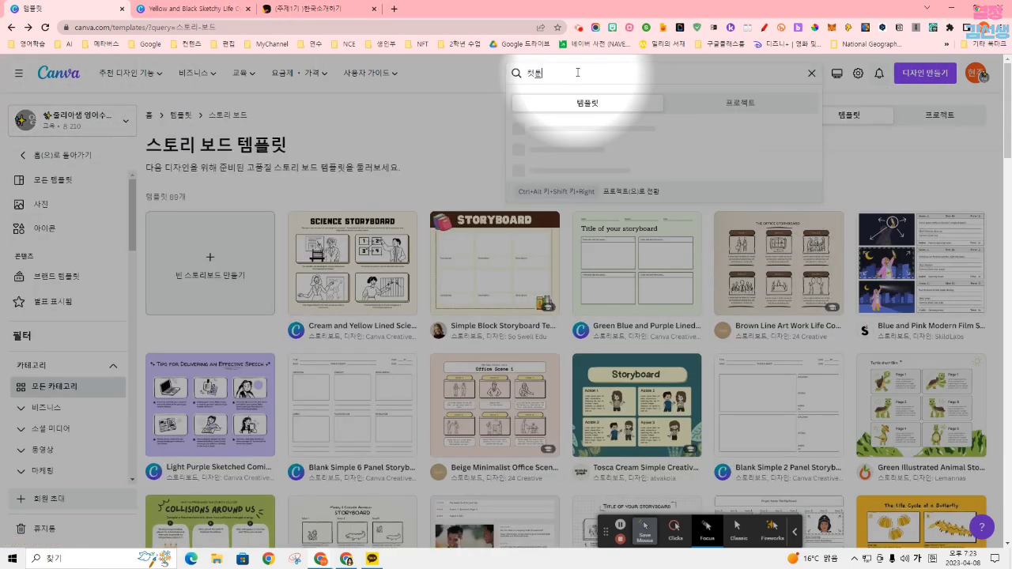
{"action": "type", "text": "툰"}
{"action": "key", "text": "Return"}
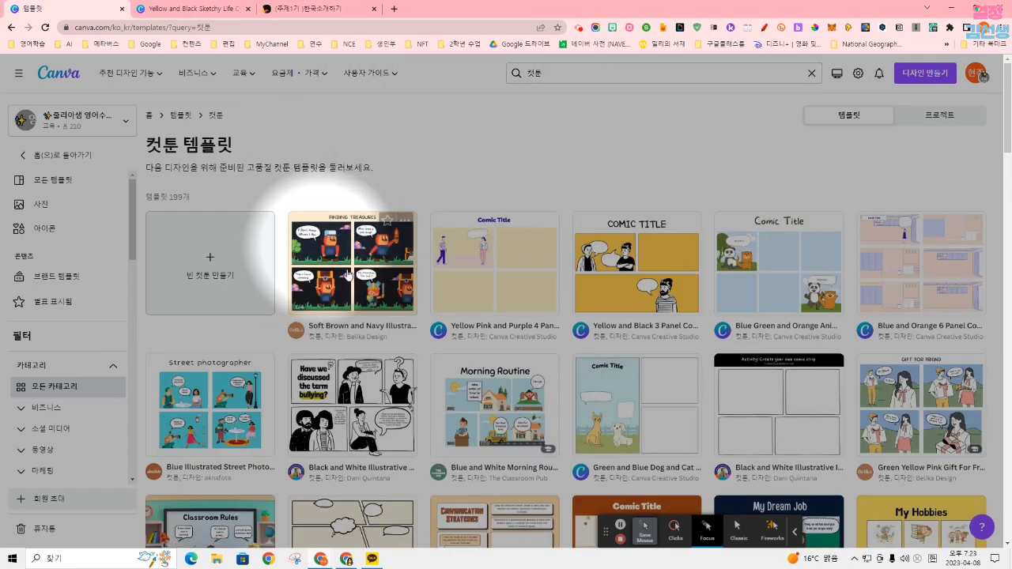
Step: Preview the Beige Blank 6 Panel Comic Strip template from the results, examine its layout and similar templates, and close the preview
{"action": "scroll", "coordinate": [369, 289], "scroll_direction": "down", "scroll_amount": 1}
{"action": "scroll", "coordinate": [369, 288], "scroll_direction": "down", "scroll_amount": 3}
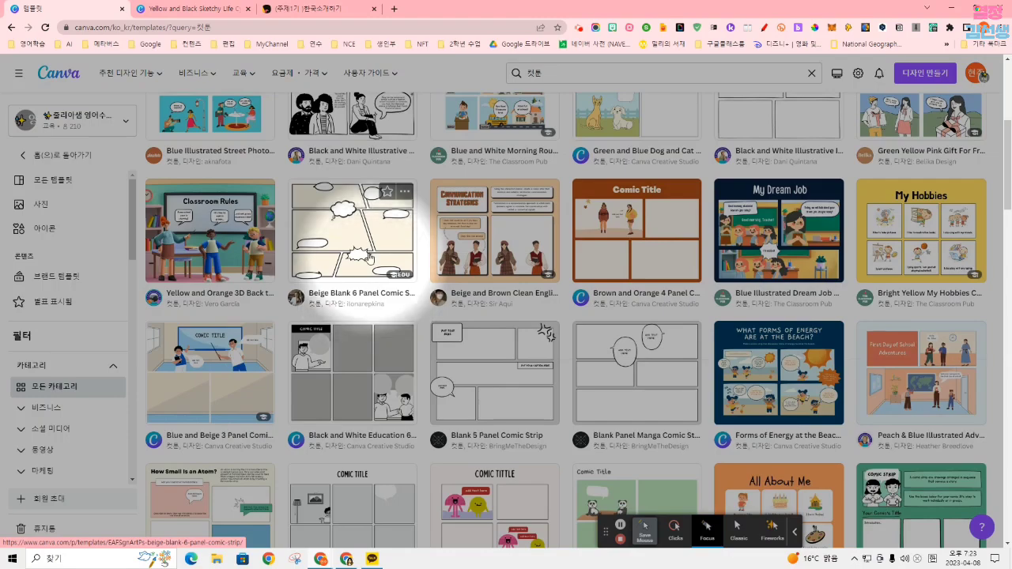
{"action": "left_click", "coordinate": [332, 237]}
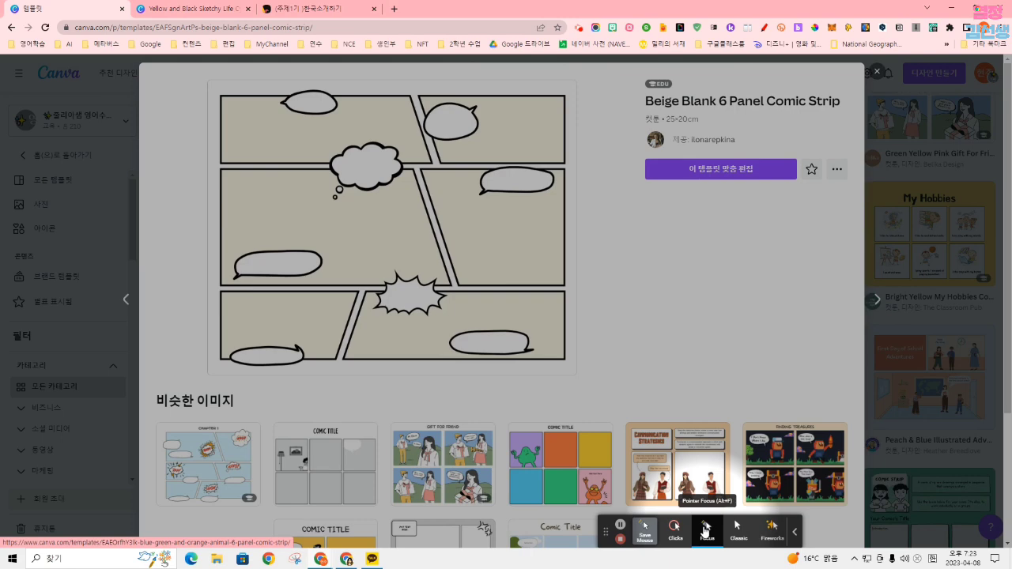
{"action": "left_click", "coordinate": [706, 532]}
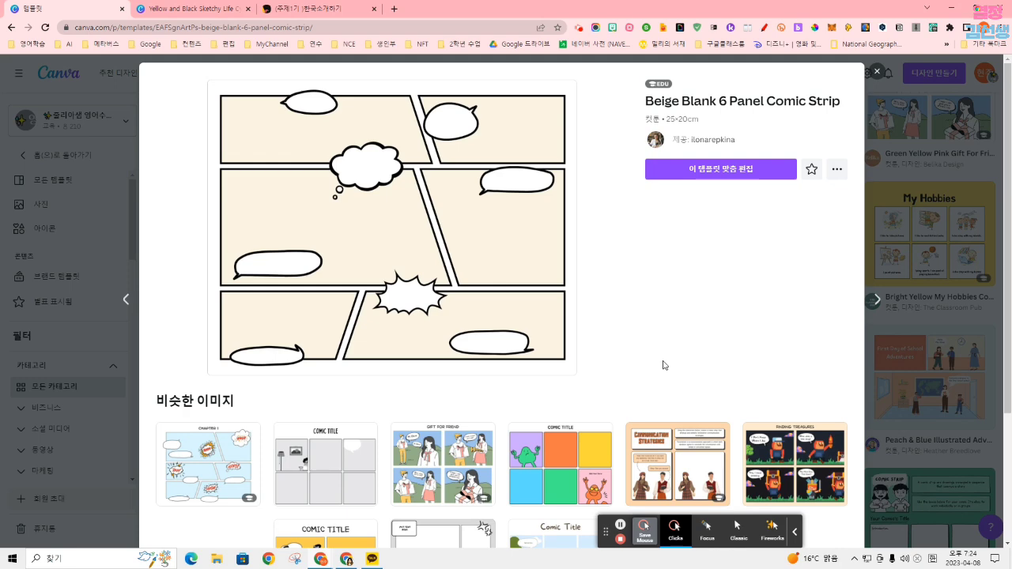
{"action": "scroll", "coordinate": [718, 336], "scroll_direction": "down", "scroll_amount": 3}
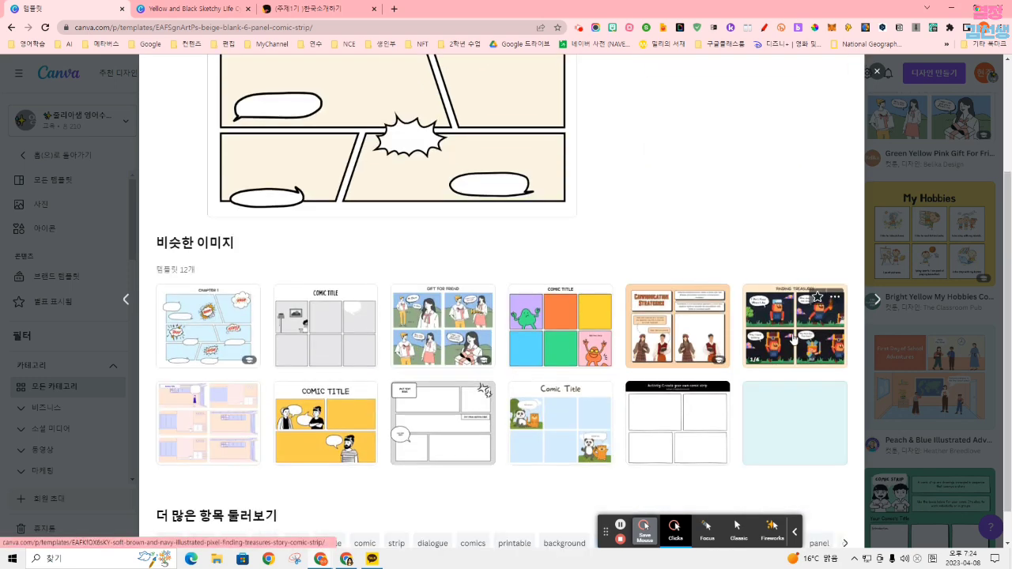
{"action": "scroll", "coordinate": [793, 338], "scroll_direction": "up", "scroll_amount": 2}
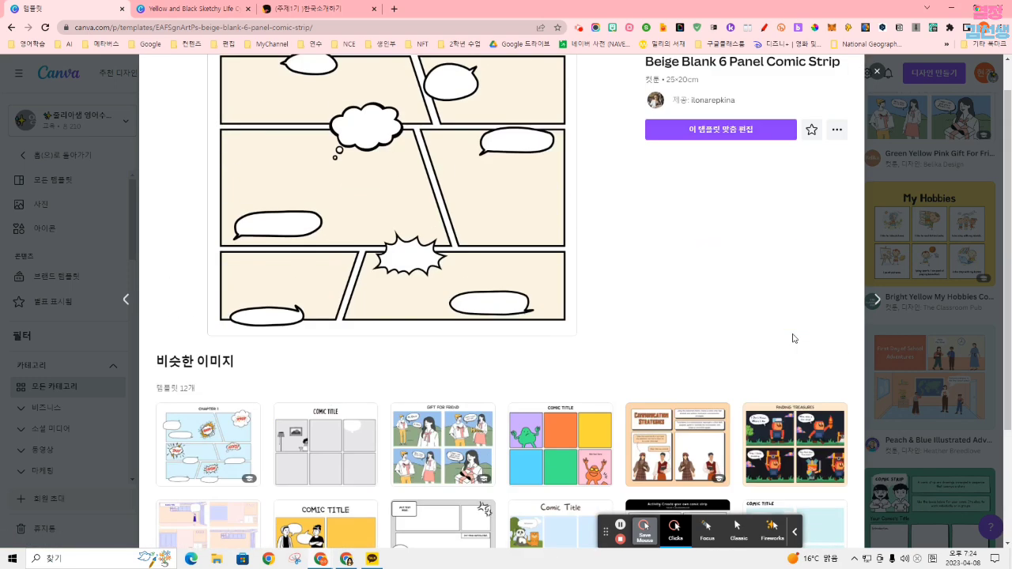
{"action": "scroll", "coordinate": [793, 339], "scroll_direction": "up", "scroll_amount": 1}
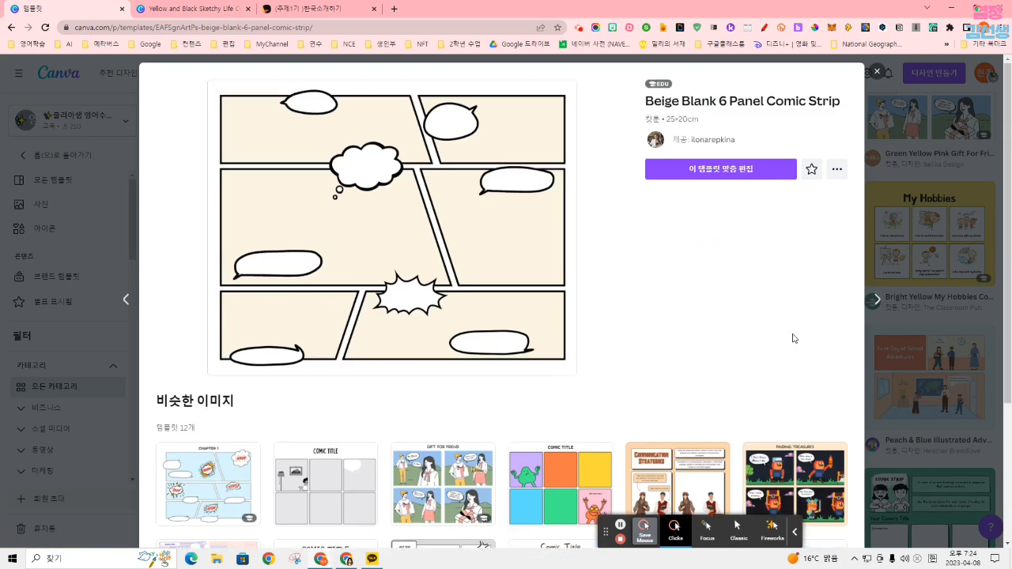
{"action": "left_click", "coordinate": [876, 73]}
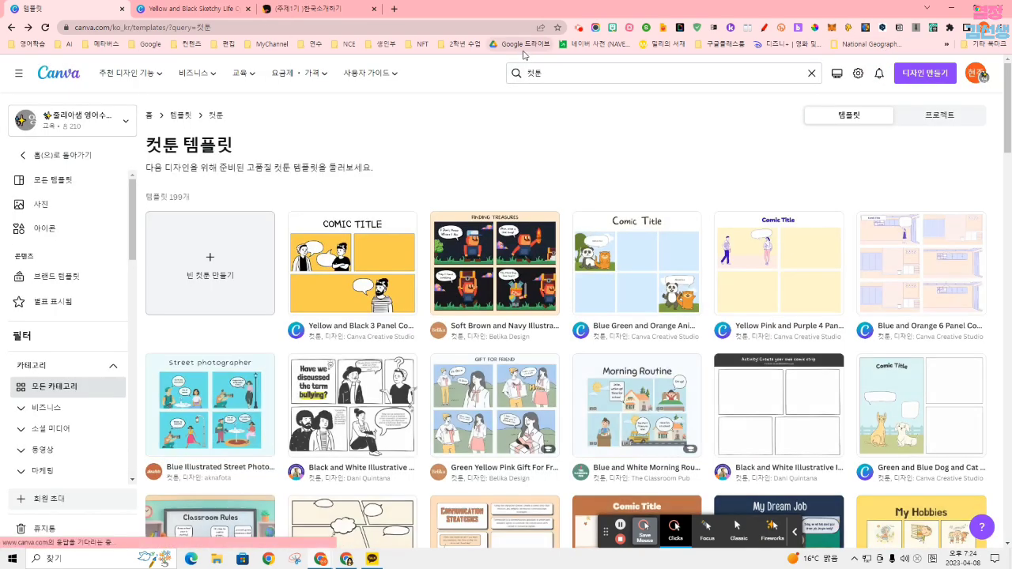
Step: Replace the template search term with 인포그래픽 and run the search
{"action": "left_click", "coordinate": [548, 72]}
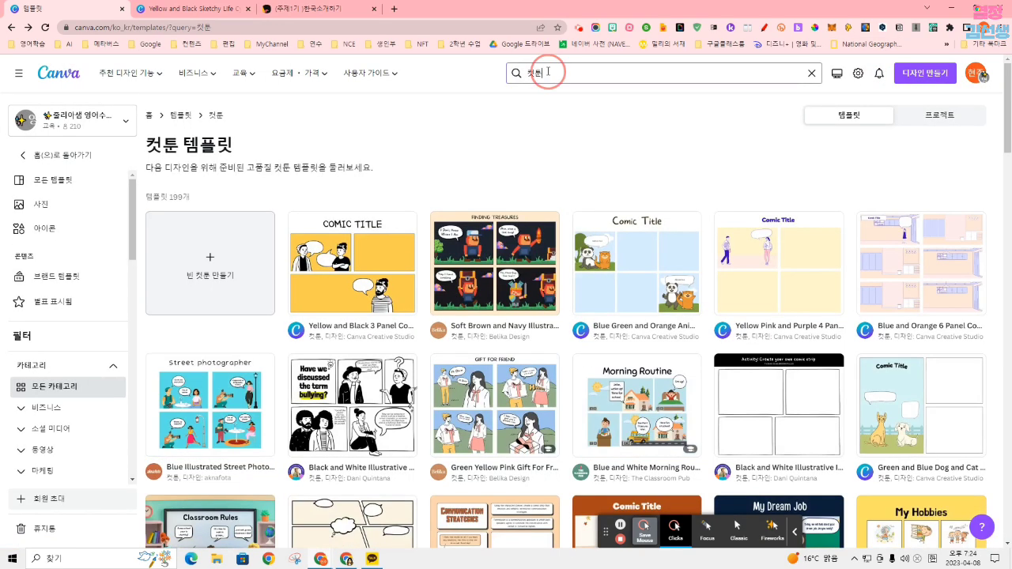
{"action": "key", "text": "BackSpace"}
{"action": "key", "text": "BackSpace"}
{"action": "type", "text": "인폐그래"}
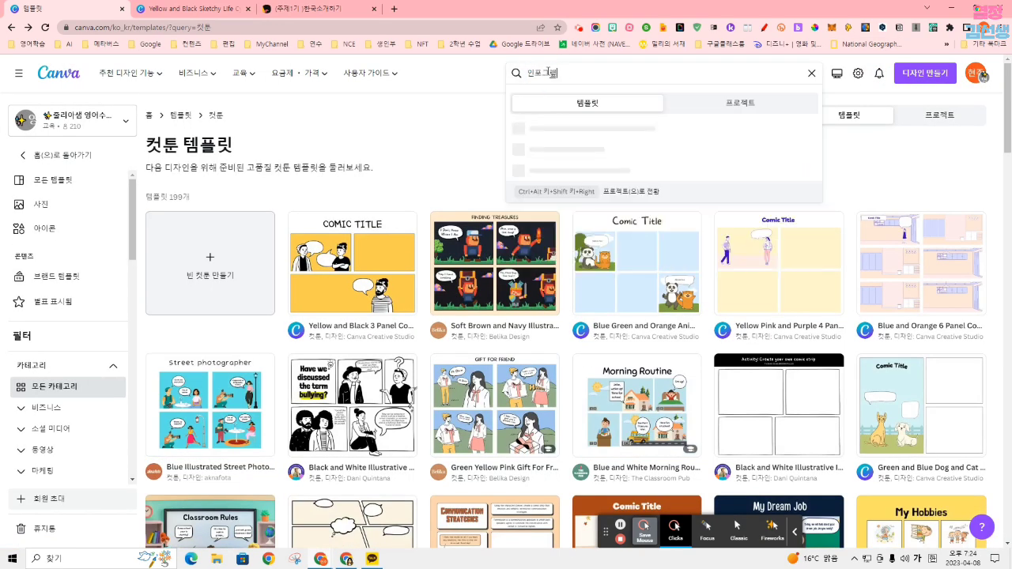
{"action": "type", "text": "픽"}
{"action": "key", "text": "Return"}
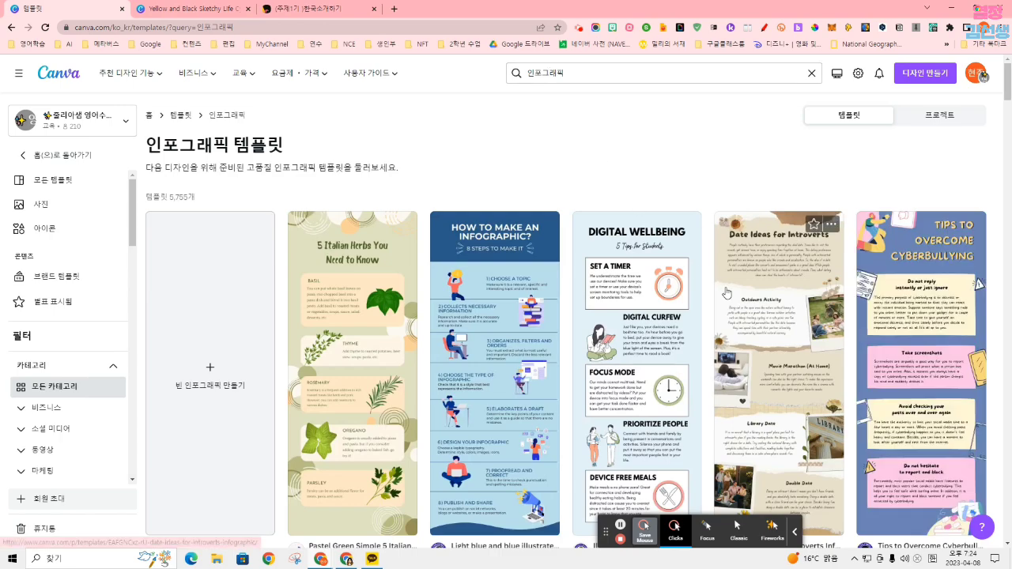
Step: Examine the layouts and topics of the infographic templates in the search results
{"action": "scroll", "coordinate": [726, 292], "scroll_direction": "down", "scroll_amount": 2}
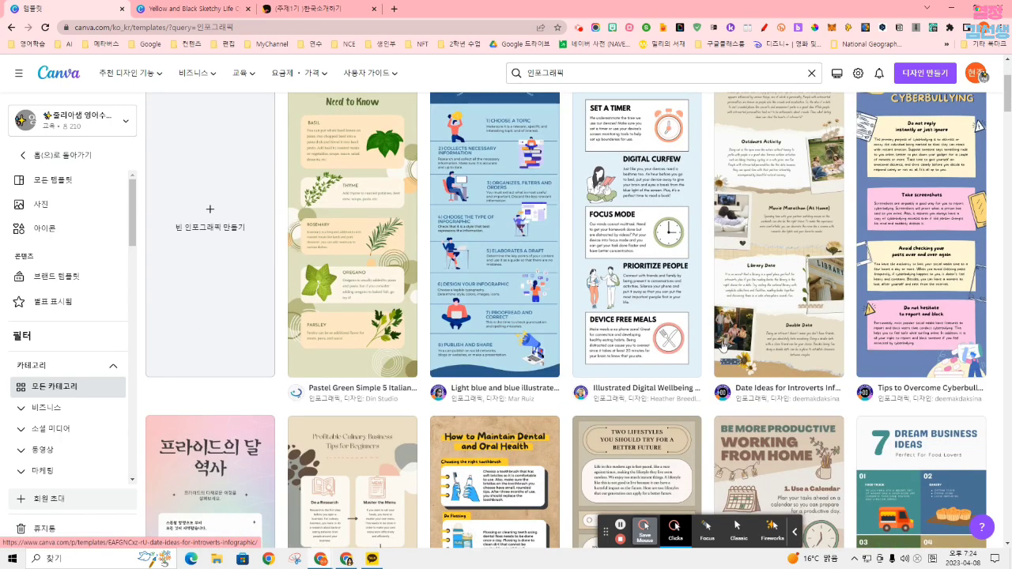
{"action": "scroll", "coordinate": [702, 400], "scroll_direction": "up", "scroll_amount": 1}
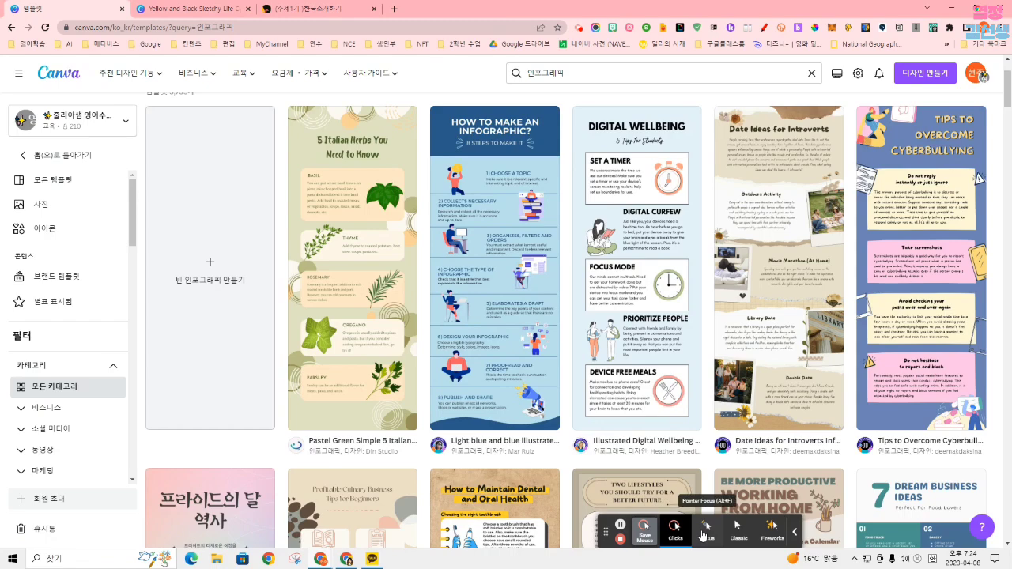
{"action": "left_click", "coordinate": [708, 535]}
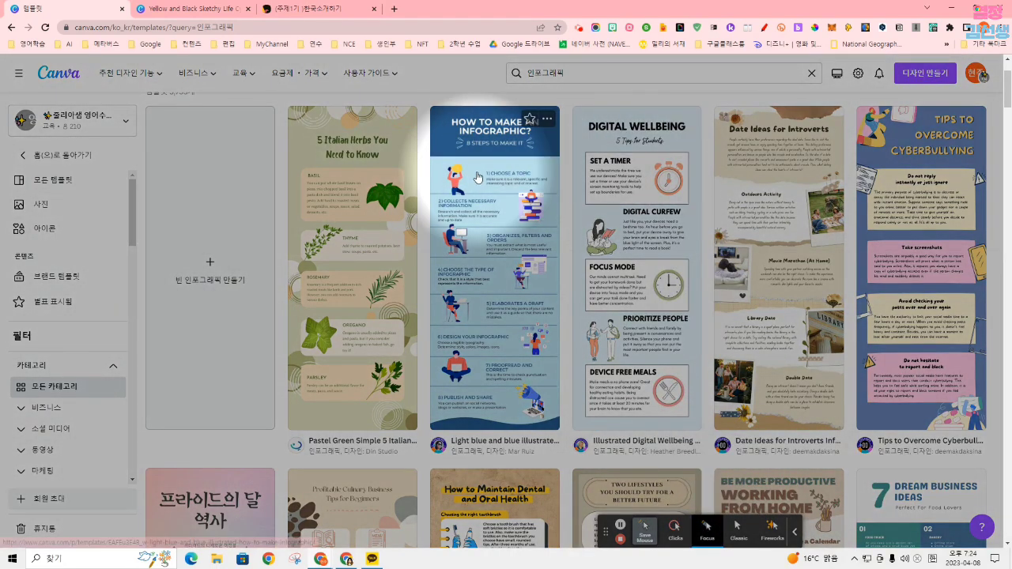
{"action": "scroll", "coordinate": [541, 267], "scroll_direction": "down", "scroll_amount": 2}
{"action": "scroll", "coordinate": [485, 283], "scroll_direction": "down", "scroll_amount": 3}
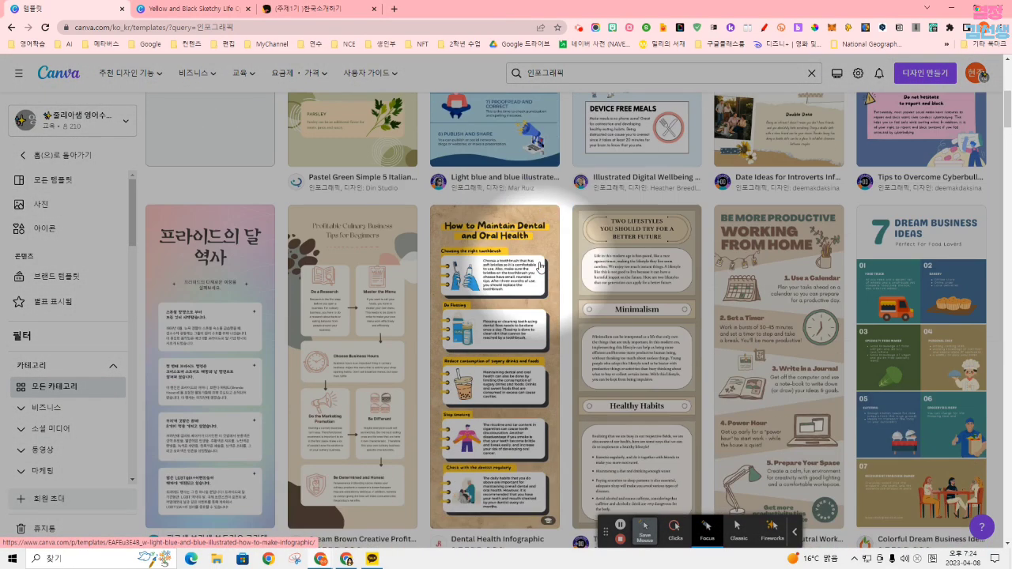
{"action": "scroll", "coordinate": [488, 282], "scroll_direction": "down", "scroll_amount": 2}
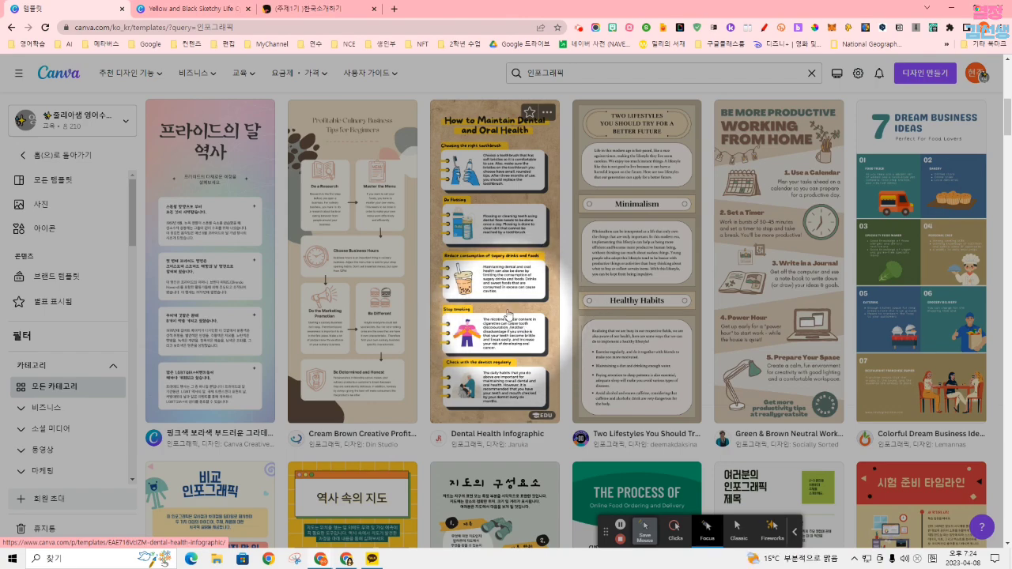
{"action": "scroll", "coordinate": [514, 308], "scroll_direction": "up", "scroll_amount": 3}
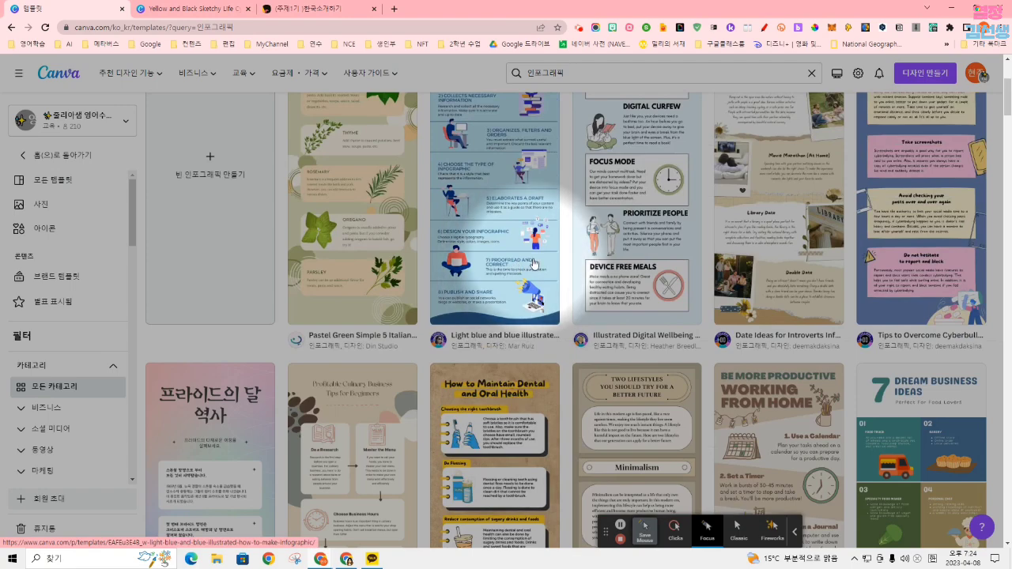
{"action": "scroll", "coordinate": [534, 263], "scroll_direction": "up", "scroll_amount": 3}
Step: Search the templates for 포스터
{"action": "left_click", "coordinate": [571, 69]}
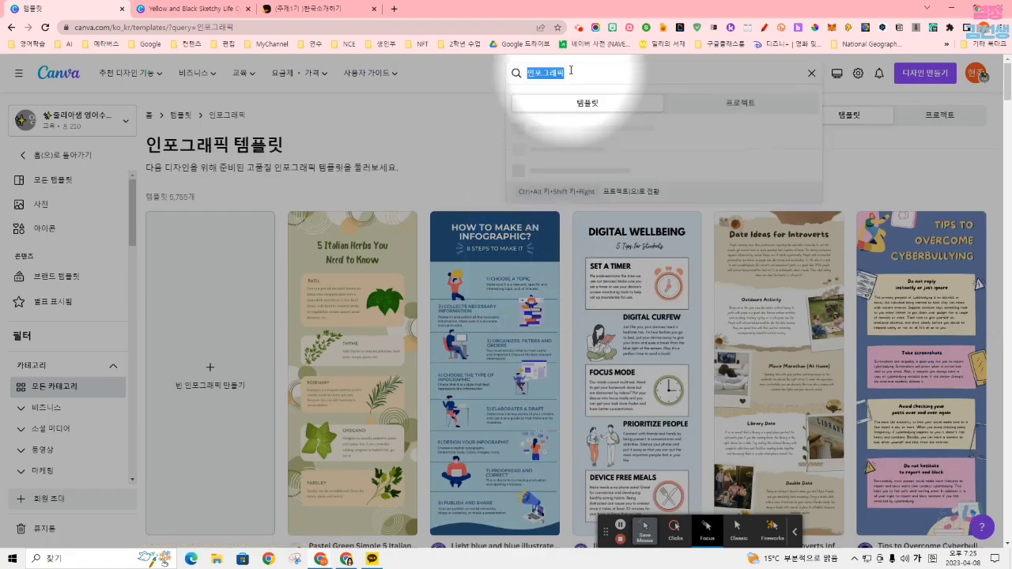
{"action": "type", "text": "포스터"}
{"action": "key", "text": "Return"}
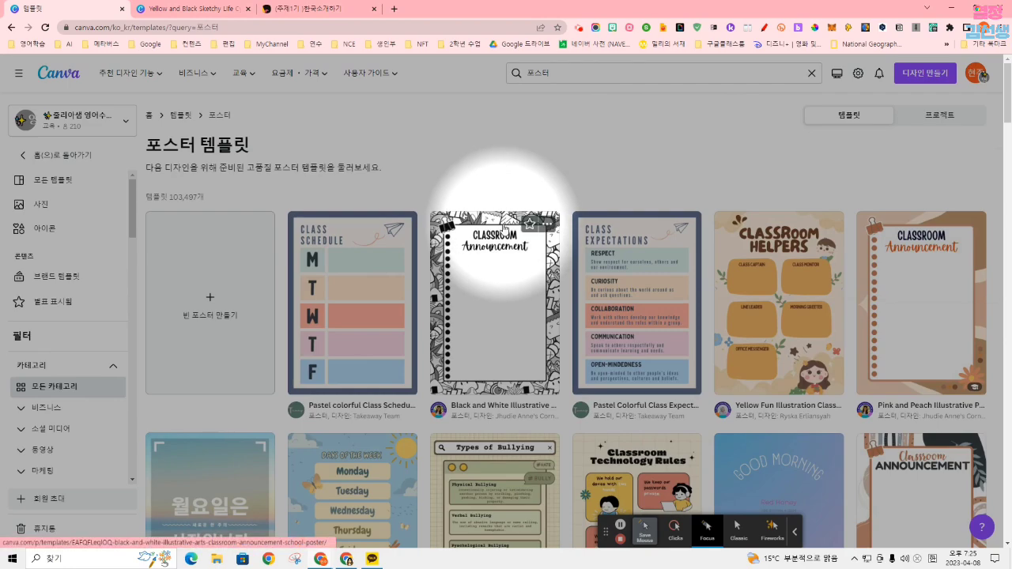
Step: Examine the classroom and event poster templates in the search results
{"action": "scroll", "coordinate": [500, 231], "scroll_direction": "down", "scroll_amount": 1}
{"action": "scroll", "coordinate": [500, 231], "scroll_direction": "down", "scroll_amount": 1}
{"action": "scroll", "coordinate": [483, 253], "scroll_direction": "up", "scroll_amount": 2}
{"action": "scroll", "coordinate": [356, 269], "scroll_direction": "down", "scroll_amount": 3}
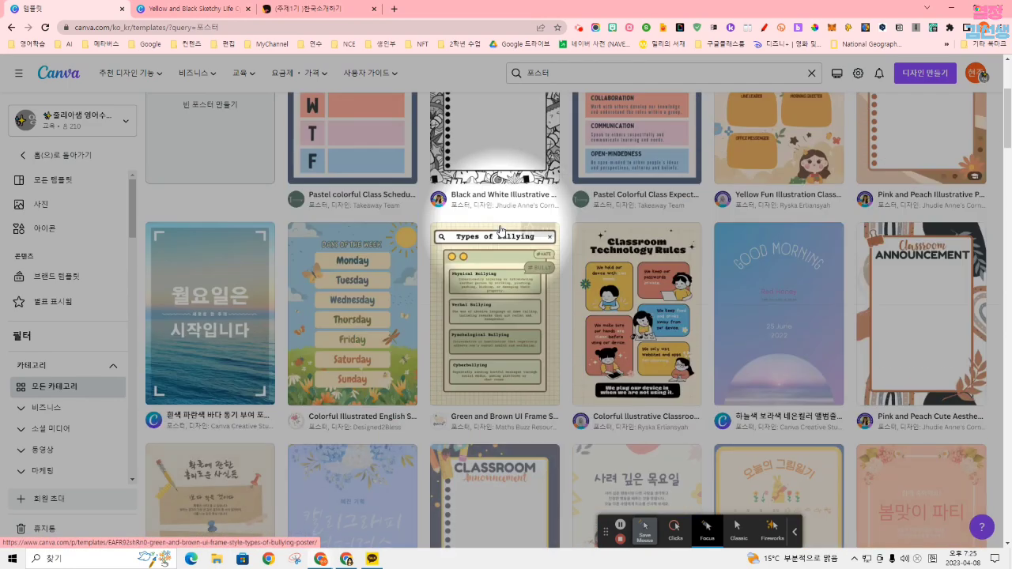
{"action": "scroll", "coordinate": [309, 278], "scroll_direction": "down", "scroll_amount": 3}
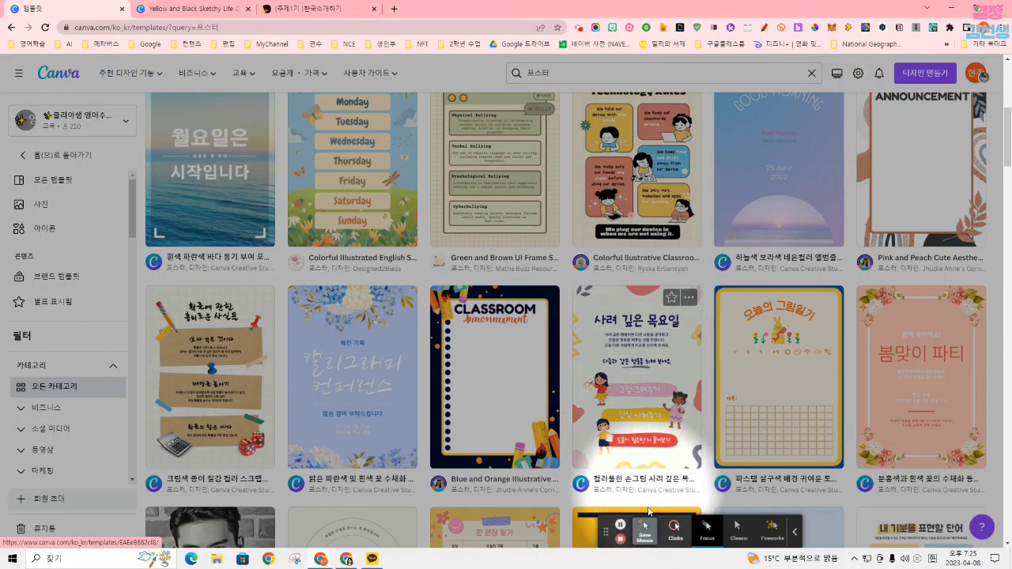
{"action": "left_click", "coordinate": [685, 532]}
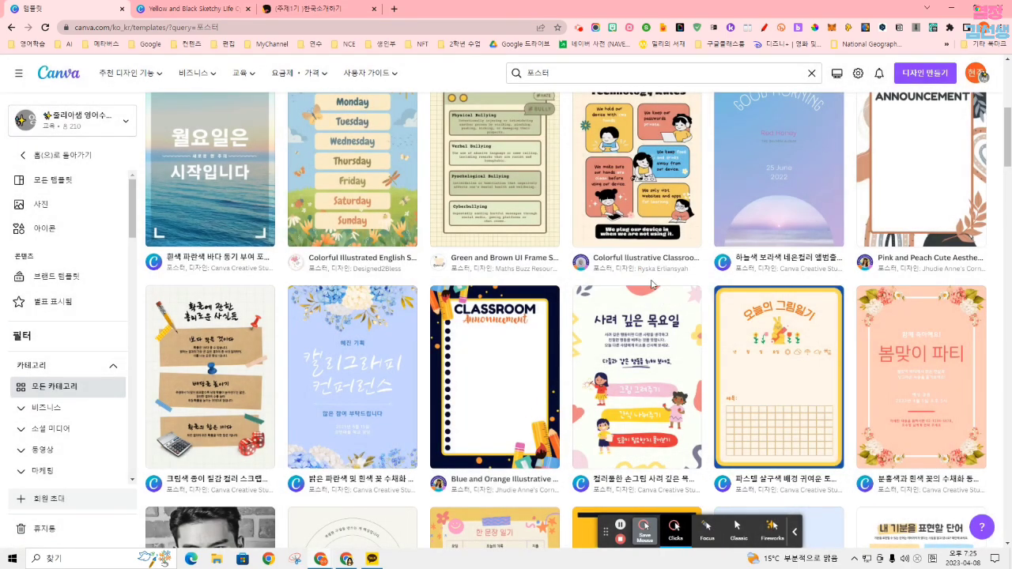
{"action": "scroll", "coordinate": [651, 283], "scroll_direction": "up", "scroll_amount": 5}
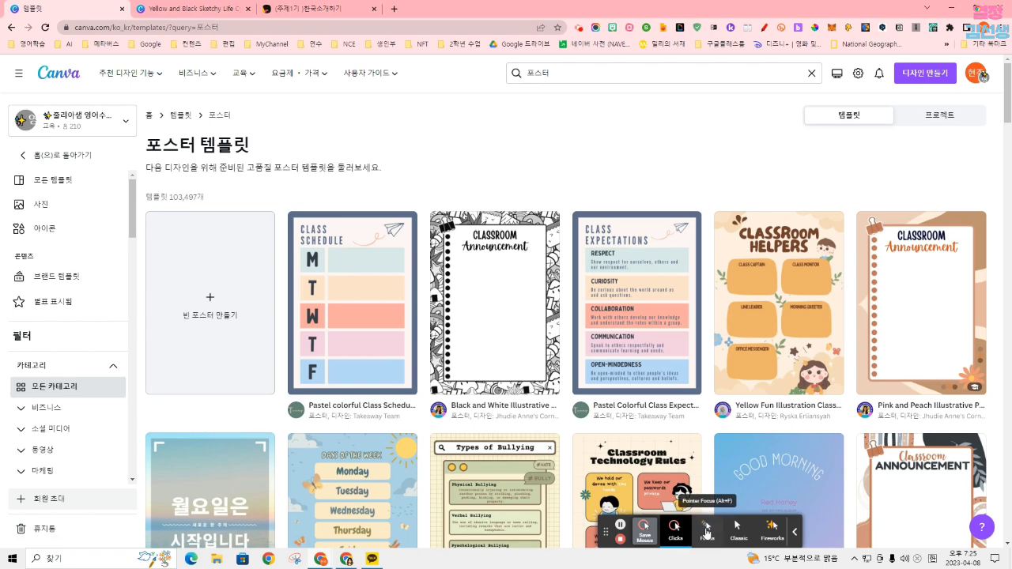
Step: Search the templates for 자기소개
{"action": "left_click", "coordinate": [706, 532]}
{"action": "left_click", "coordinate": [569, 72]}
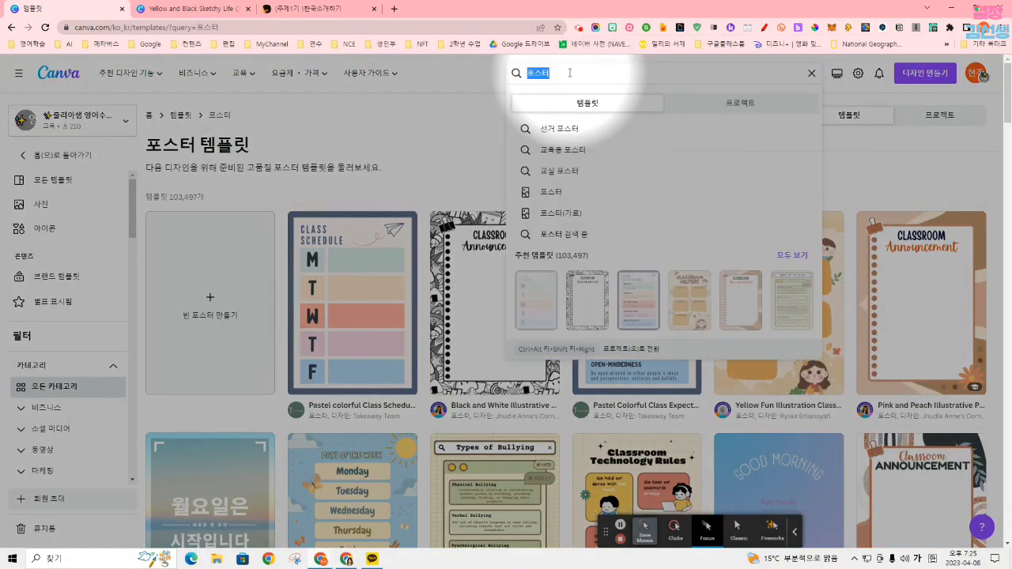
{"action": "type", "text": "자기소개"}
{"action": "key", "text": "Return"}
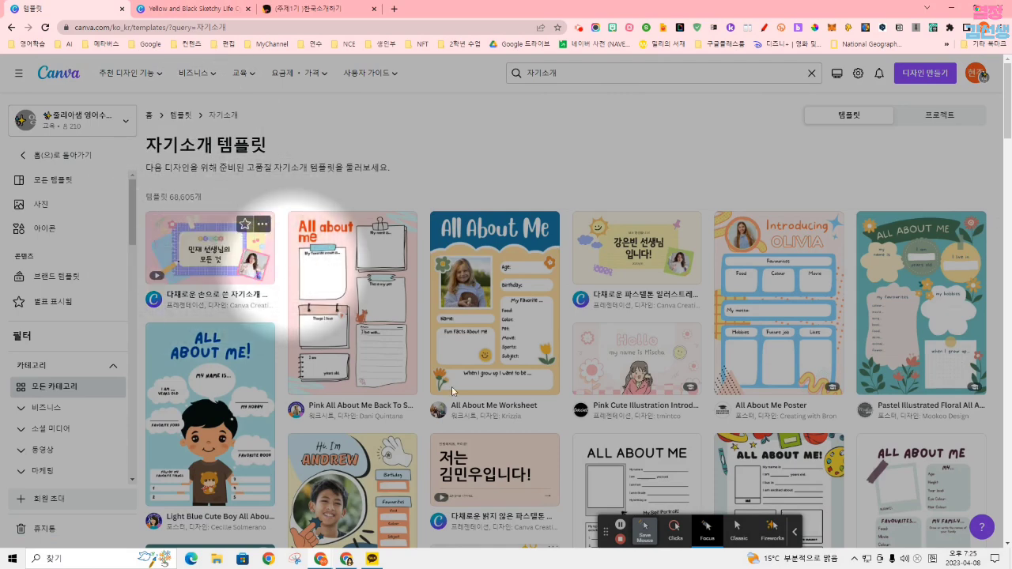
Step: Find the Light Blue Cute Boy All About Me template among the self-introduction results and open it for customized editing
{"action": "left_click", "coordinate": [697, 536]}
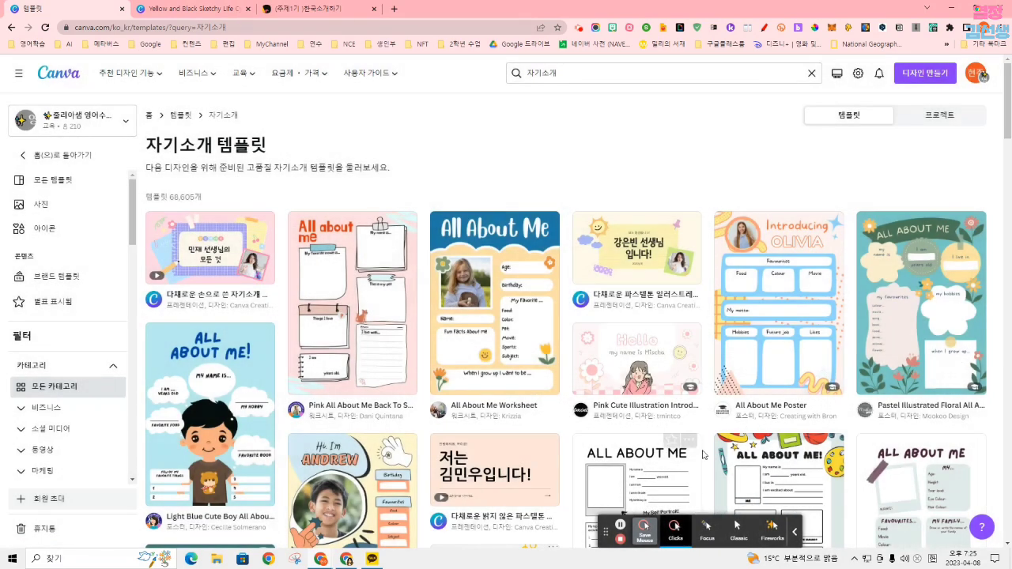
{"action": "scroll", "coordinate": [775, 276], "scroll_direction": "down", "scroll_amount": 1}
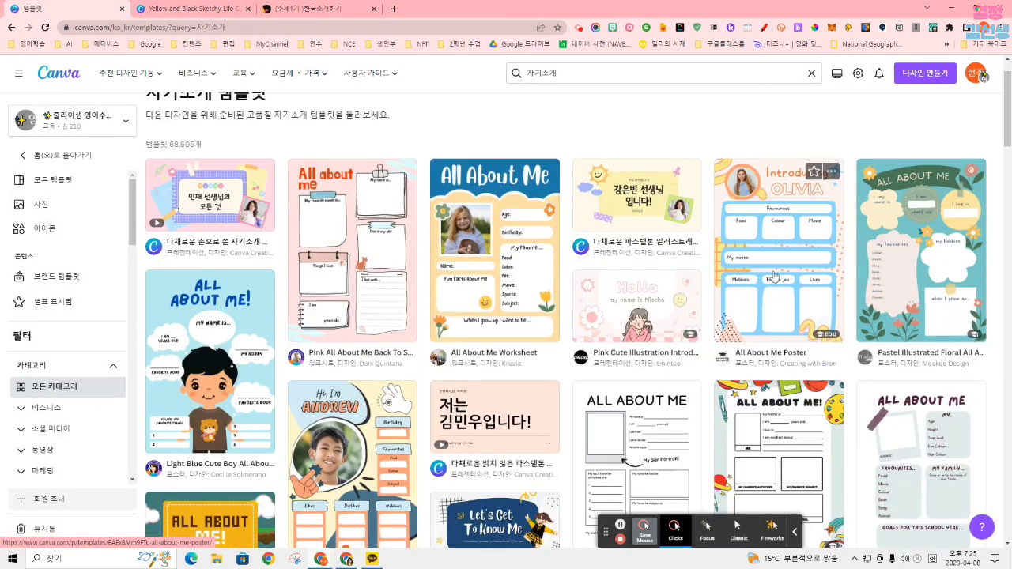
{"action": "scroll", "coordinate": [743, 387], "scroll_direction": "down", "scroll_amount": 1}
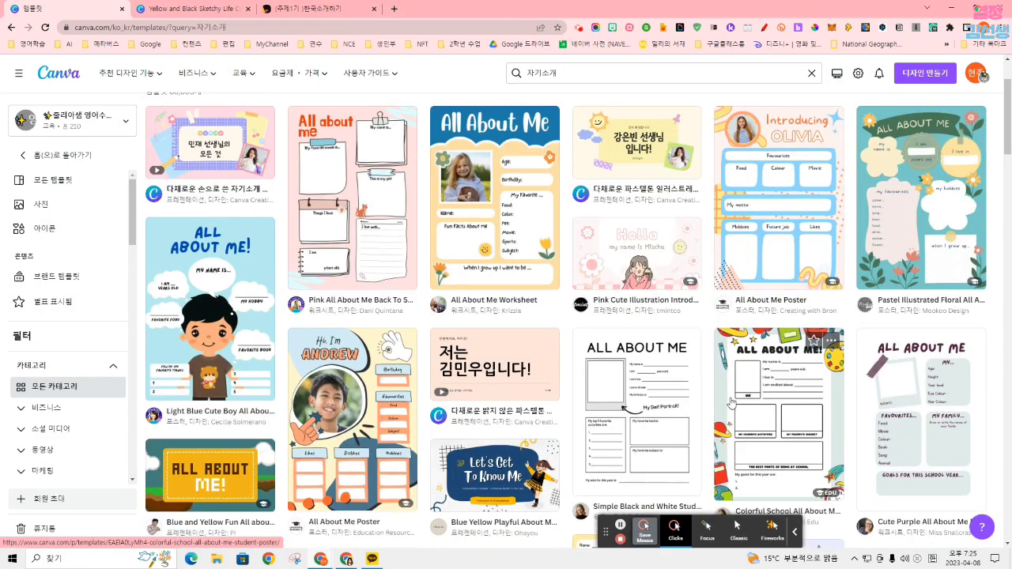
{"action": "left_click", "coordinate": [707, 528]}
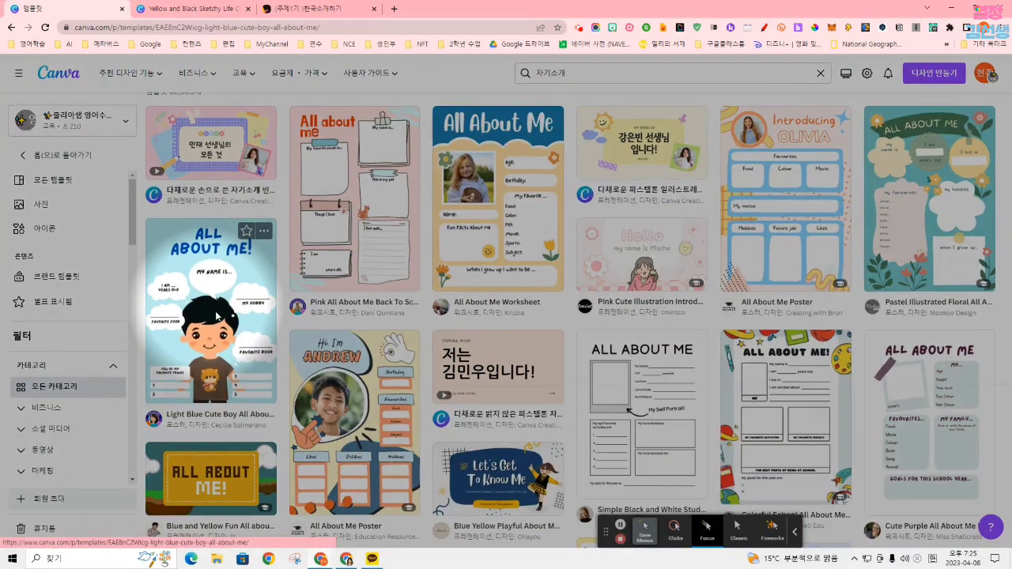
{"action": "left_click", "coordinate": [213, 348]}
{"action": "left_click", "coordinate": [760, 179]}
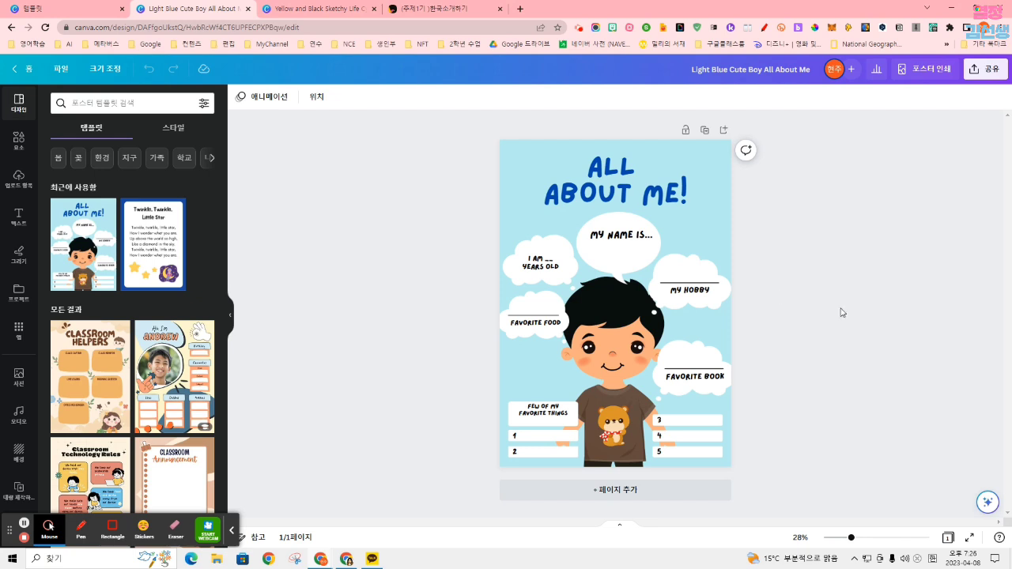
Step: Leave the All About Me poster design and return to the home page
{"action": "left_click", "coordinate": [24, 68]}
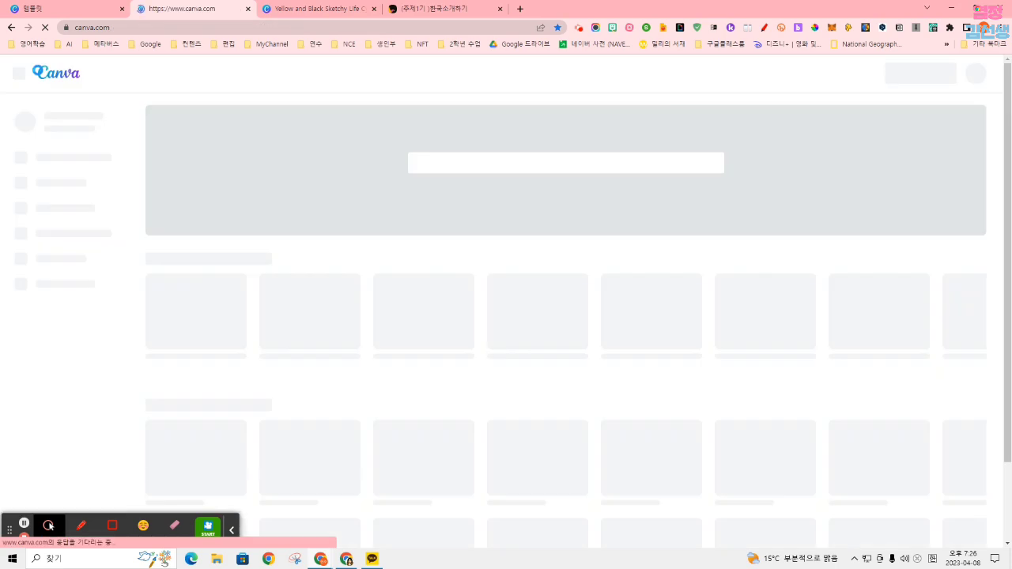
Step: Search the templates for 로고만들기
{"action": "left_click", "coordinate": [516, 162]}
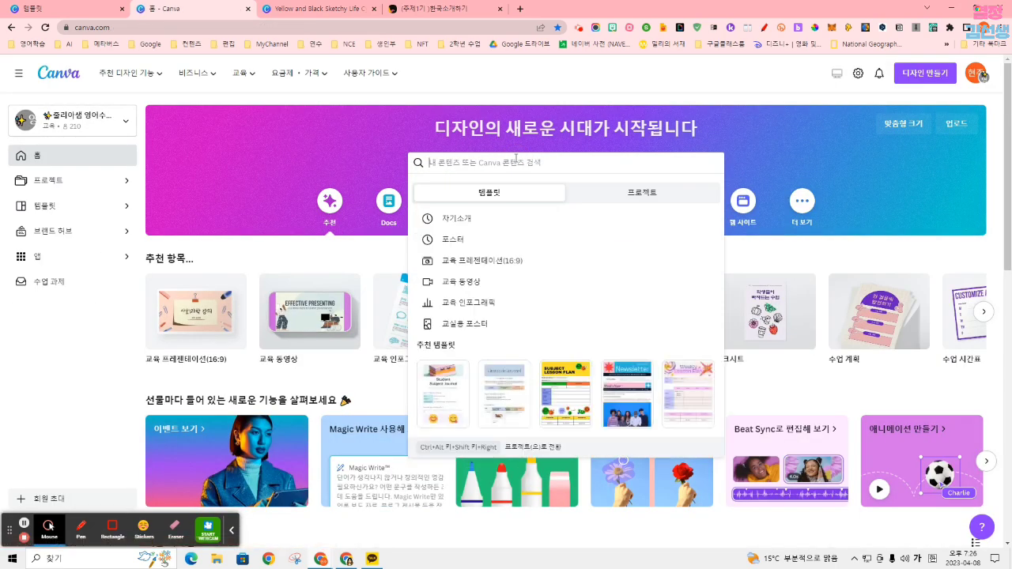
{"action": "type", "text": "로고만드"}
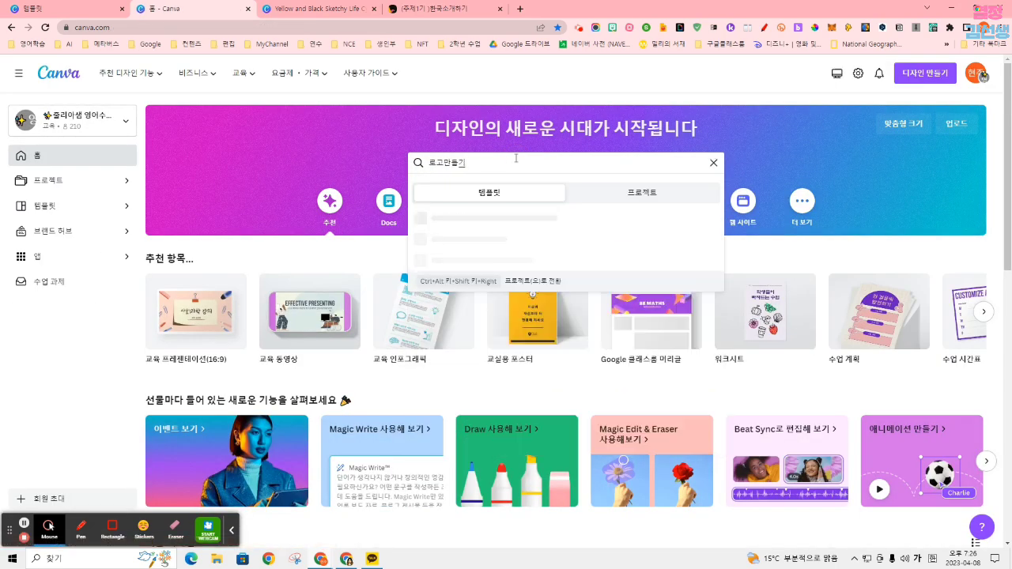
{"action": "key", "text": "Return"}
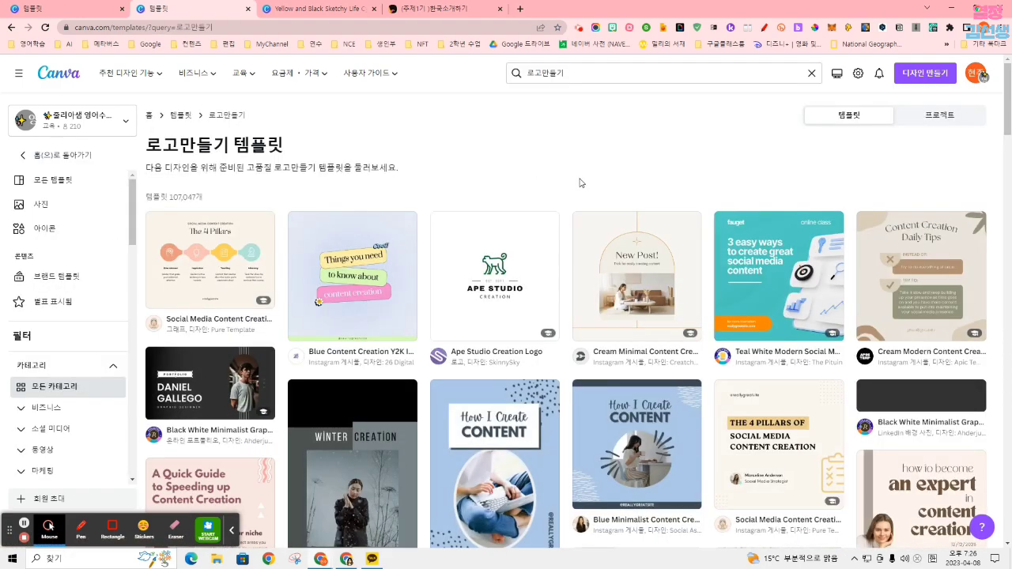
Step: Find the Private Learning Logo template among the logo results and open it for customized editing
{"action": "scroll", "coordinate": [580, 183], "scroll_direction": "down", "scroll_amount": 1}
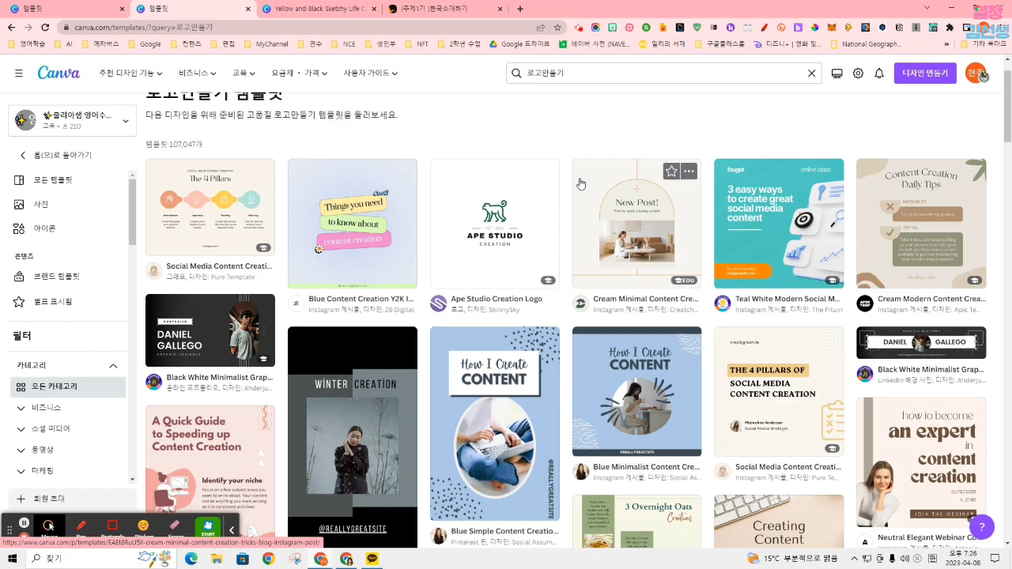
{"action": "scroll", "coordinate": [579, 183], "scroll_direction": "down", "scroll_amount": 5}
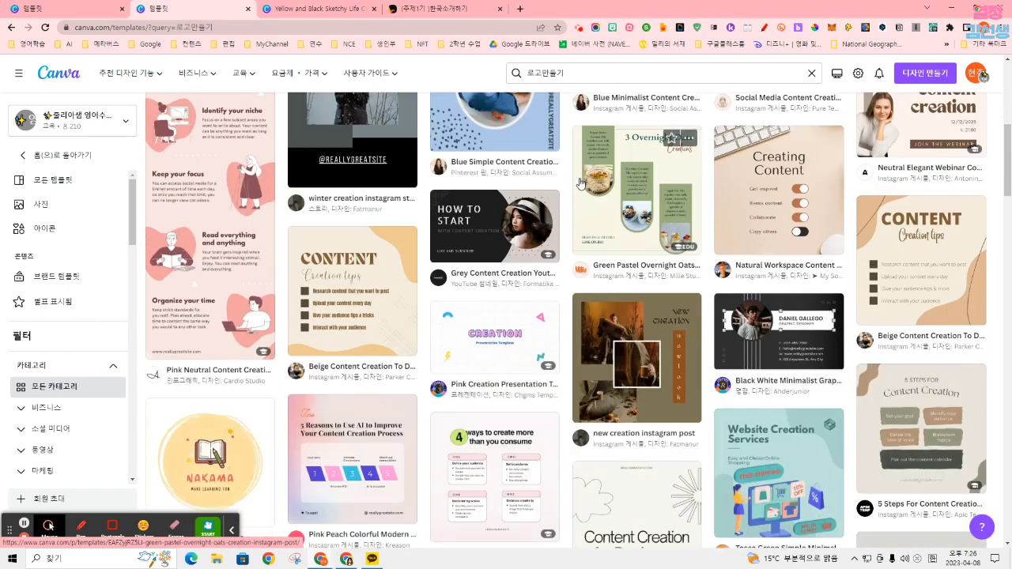
{"action": "scroll", "coordinate": [579, 183], "scroll_direction": "down", "scroll_amount": 2}
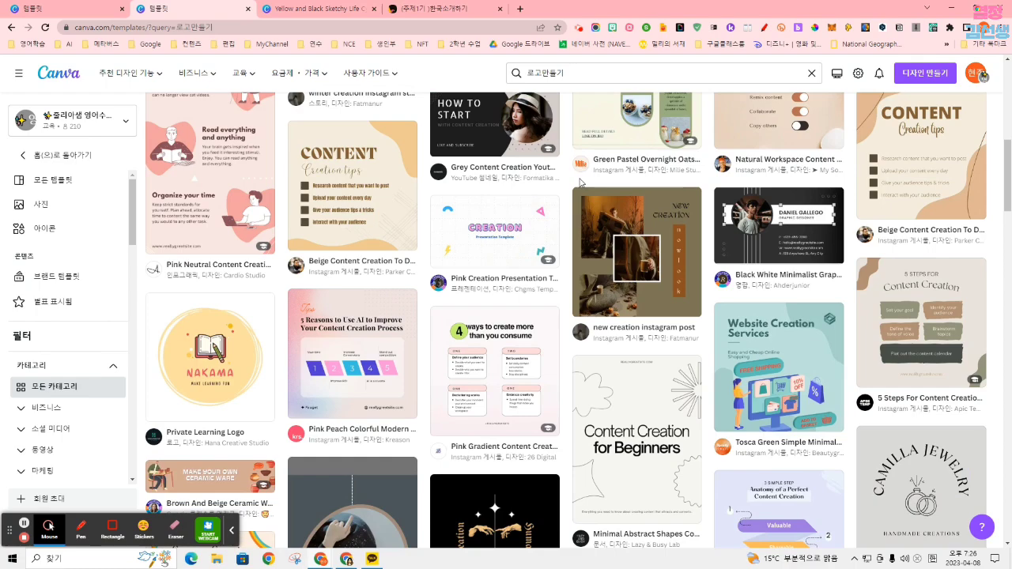
{"action": "scroll", "coordinate": [580, 183], "scroll_direction": "down", "scroll_amount": 1}
{"action": "left_click", "coordinate": [224, 290]}
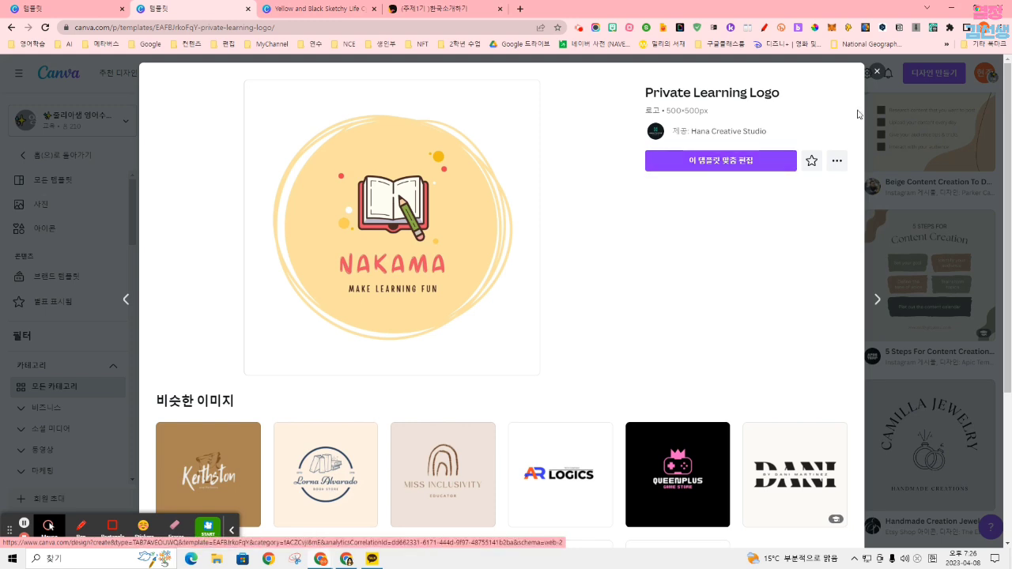
{"action": "left_click", "coordinate": [754, 162]}
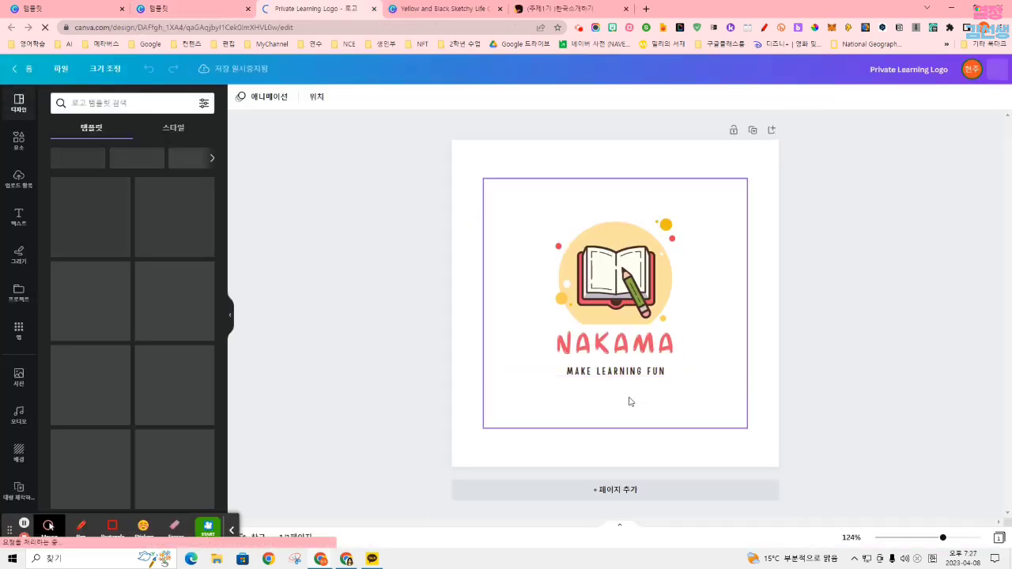
Step: Reposition the grouped book illustration and NAKAMA text on the yellow circle, then browse the suggested logo templates
{"action": "left_click", "coordinate": [636, 281]}
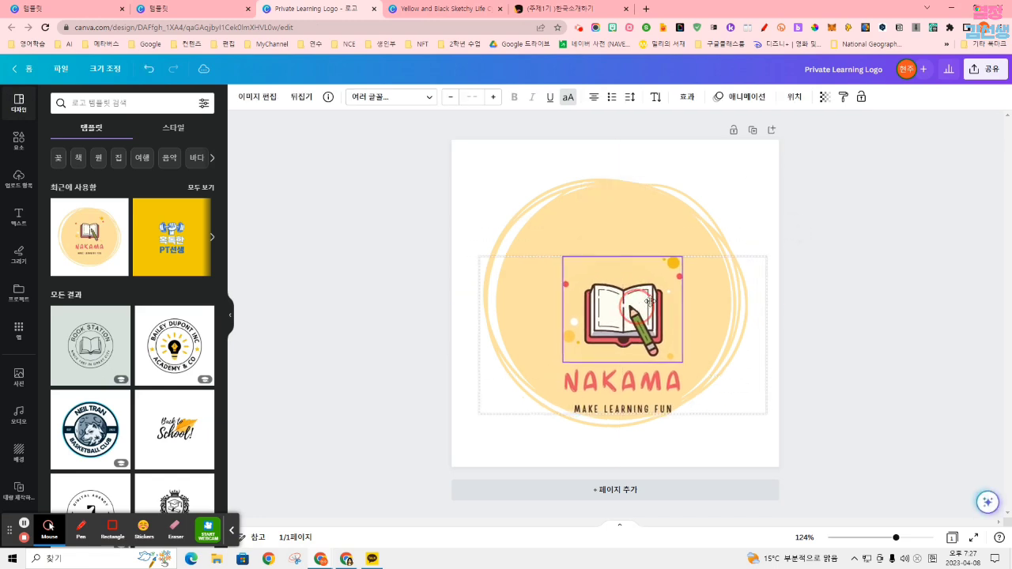
{"action": "left_click_drag", "start_coordinate": [621, 273], "coordinate": [630, 265]}
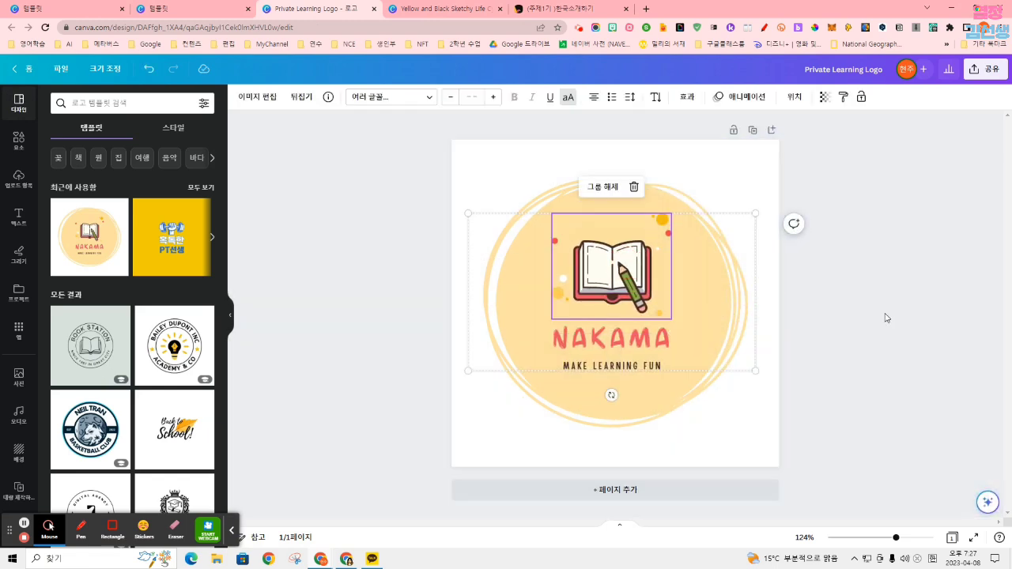
{"action": "left_click", "coordinate": [886, 317]}
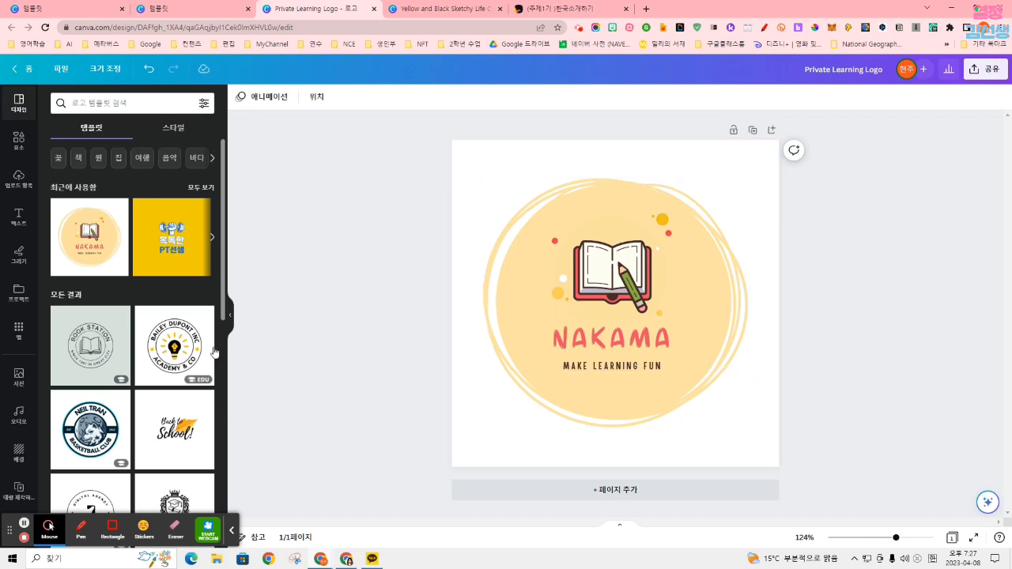
{"action": "scroll", "coordinate": [207, 313], "scroll_direction": "down", "scroll_amount": 2}
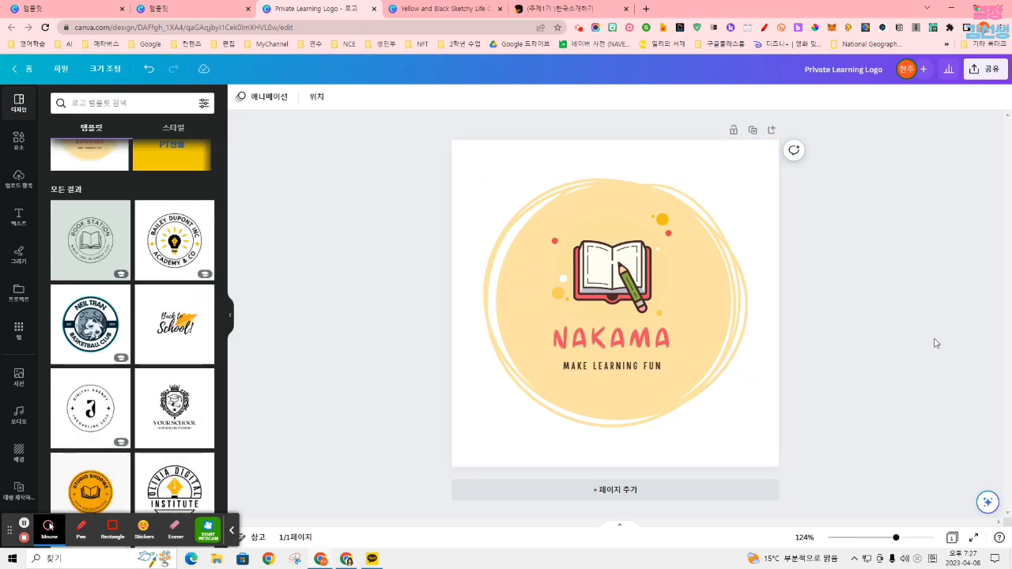
Step: Close the logo design and the extra Canva tabs, and dismiss the template preview over the 자기소개 results
{"action": "left_click", "coordinate": [374, 9]}
{"action": "left_click", "coordinate": [248, 9]}
{"action": "left_click", "coordinate": [247, 8]}
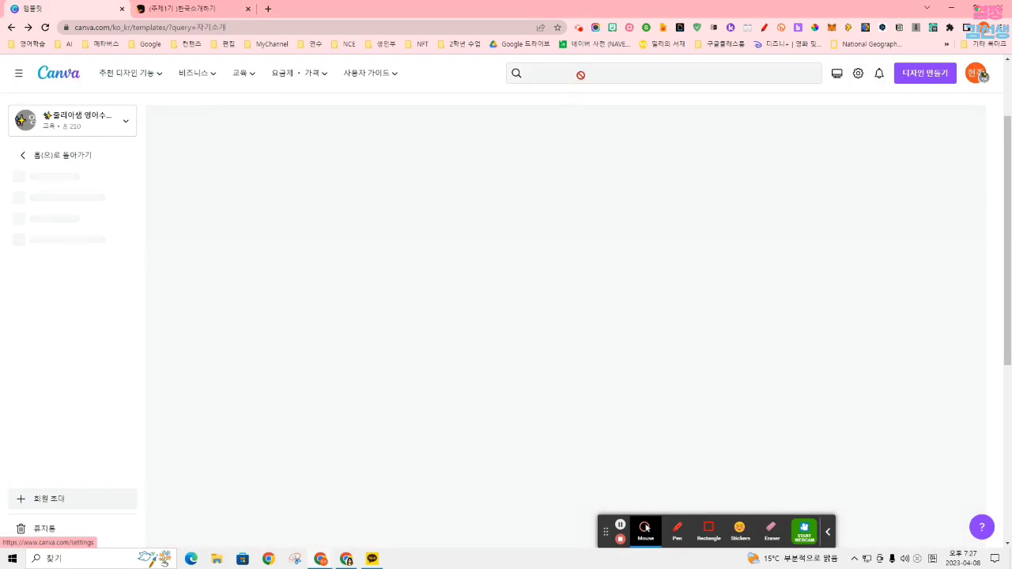
{"action": "left_click", "coordinate": [876, 71]}
Step: Search the templates for 이력서
{"action": "left_click", "coordinate": [580, 73]}
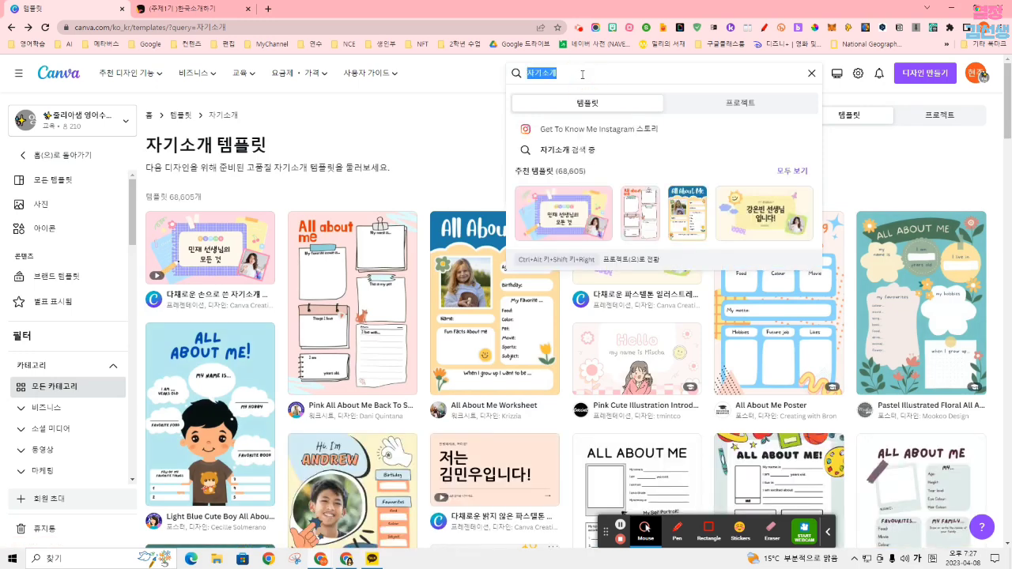
{"action": "type", "text": "이력서"}
{"action": "key", "text": "Return"}
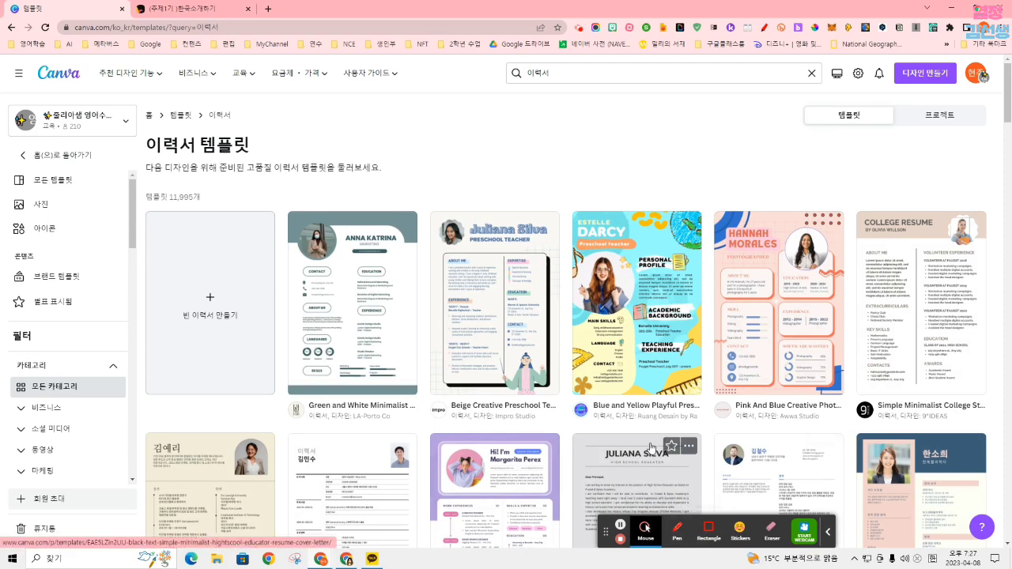
Step: Open the Blue and Yellow Playful Preschool Teacher Resume template for customized editing
{"action": "scroll", "coordinate": [650, 448], "scroll_direction": "down", "scroll_amount": 1}
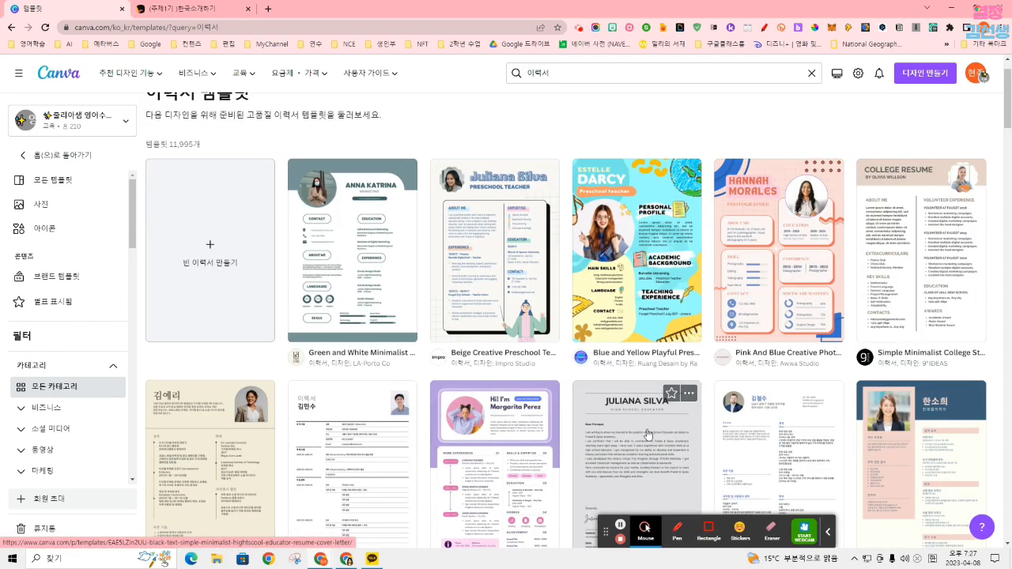
{"action": "left_click", "coordinate": [624, 301]}
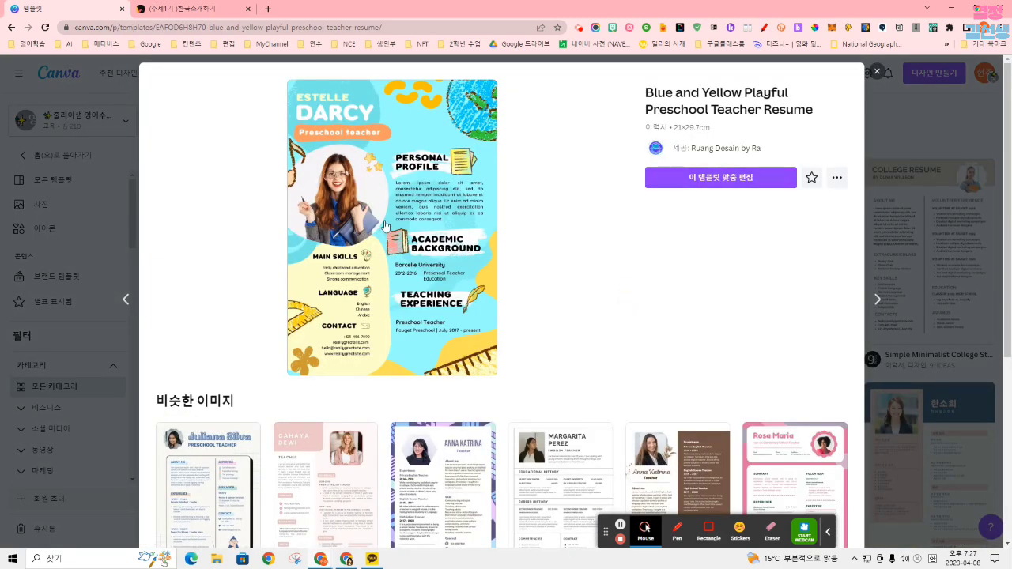
{"action": "left_click", "coordinate": [676, 183]}
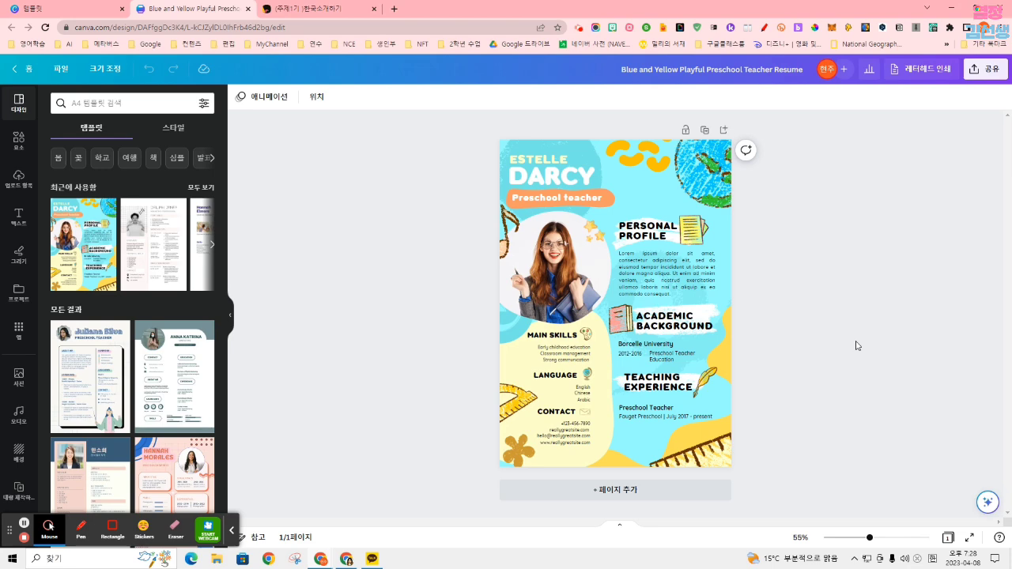
Step: Leave the resume design for the home page and search the templates for 명함만들기
{"action": "left_click", "coordinate": [20, 68]}
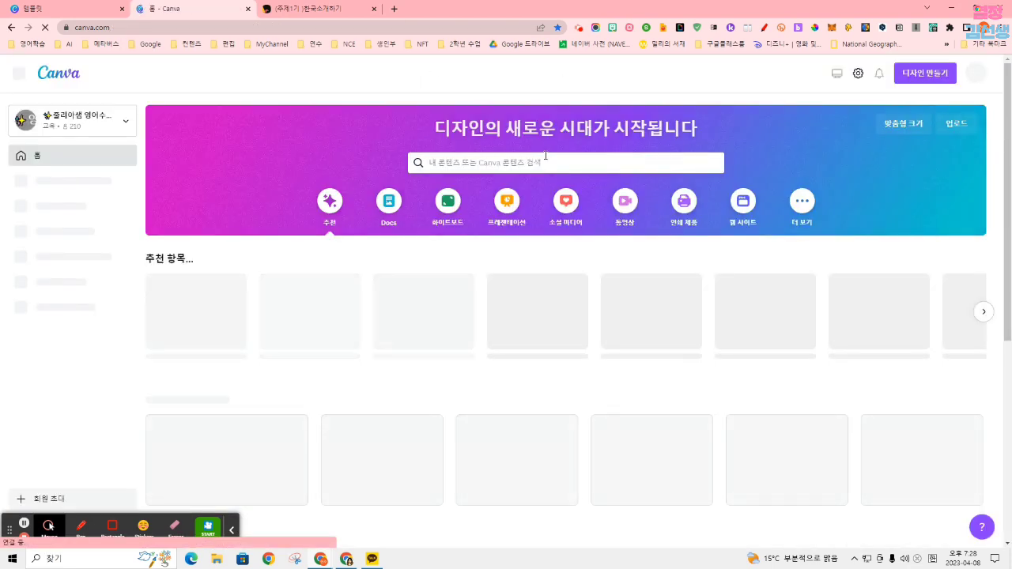
{"action": "left_click", "coordinate": [546, 162]}
{"action": "type", "text": "퀴함만들기"}
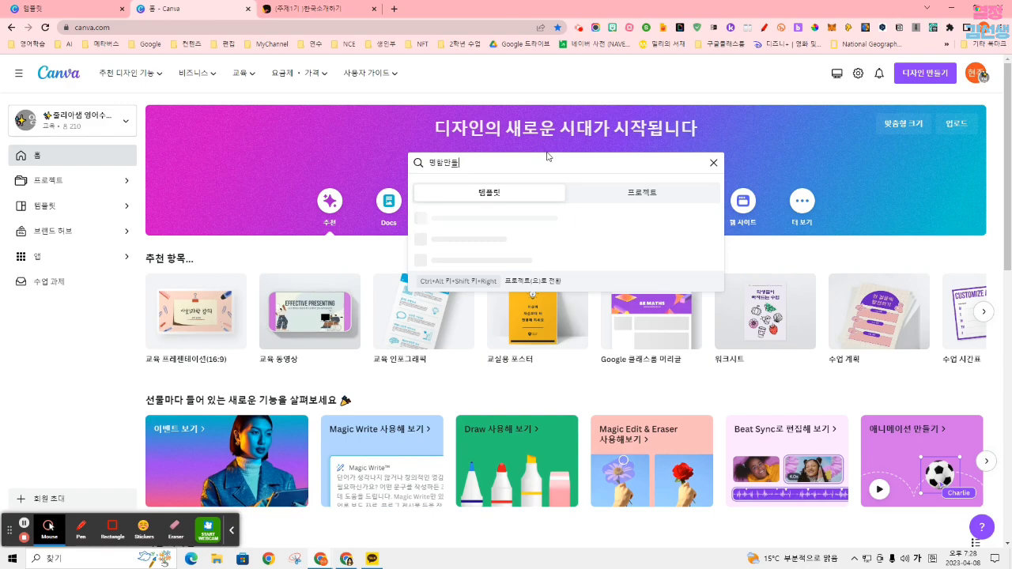
{"action": "key", "text": "Return"}
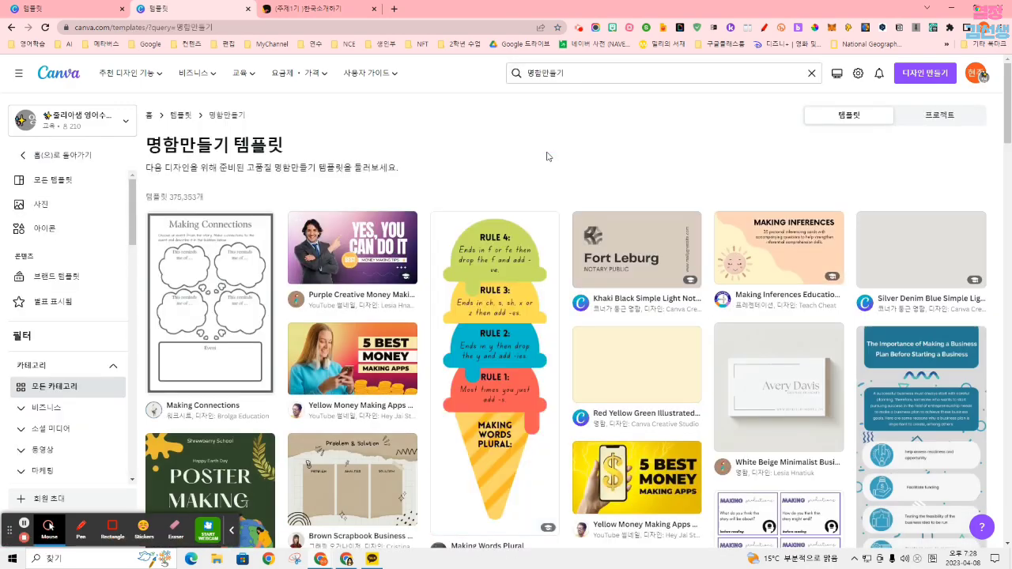
Step: Preview the White Digital Marketing Business Card template from the search results and close the preview
{"action": "scroll", "coordinate": [552, 156], "scroll_direction": "down", "scroll_amount": 2}
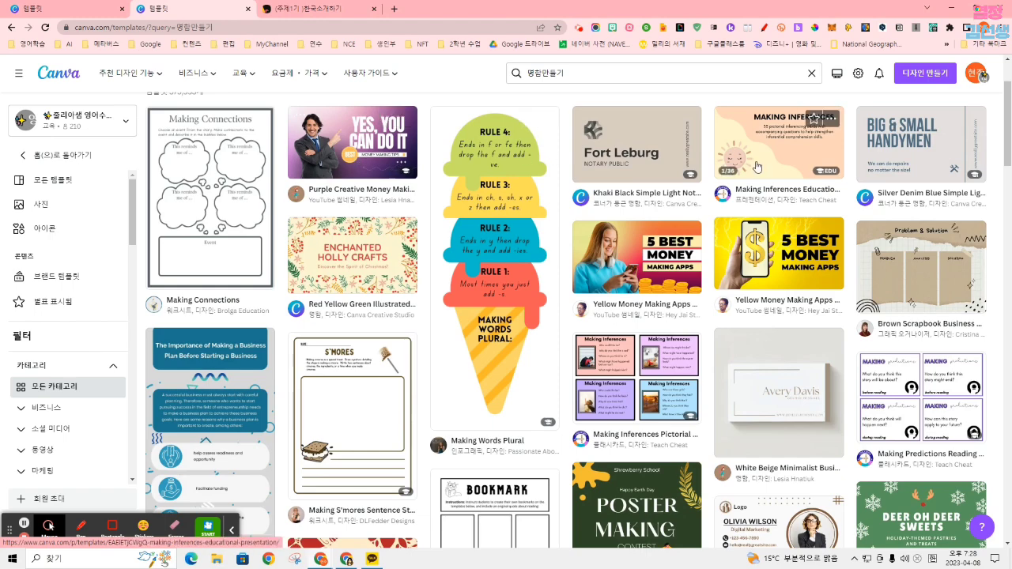
{"action": "scroll", "coordinate": [826, 317], "scroll_direction": "down", "scroll_amount": 4}
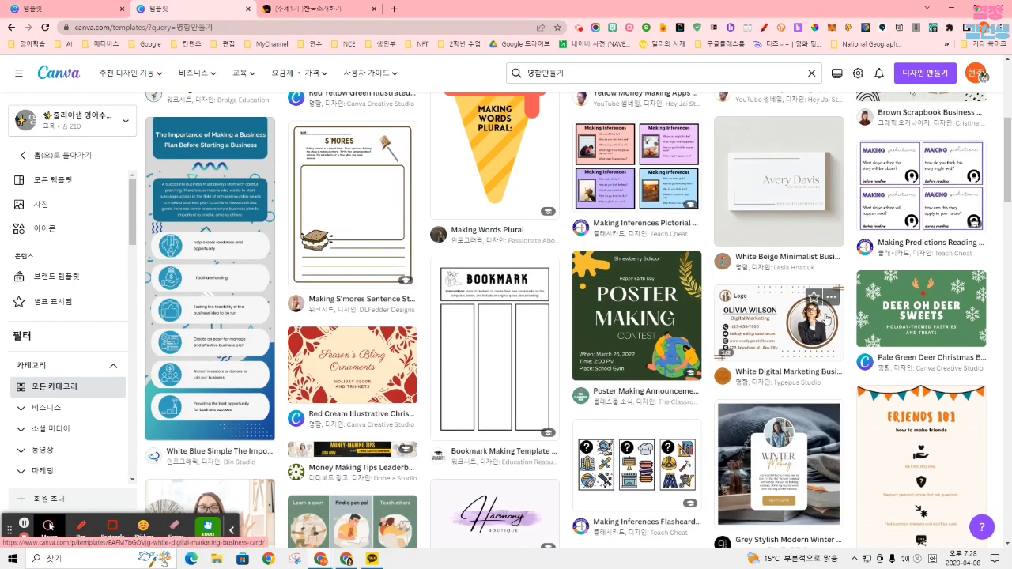
{"action": "left_click", "coordinate": [776, 329]}
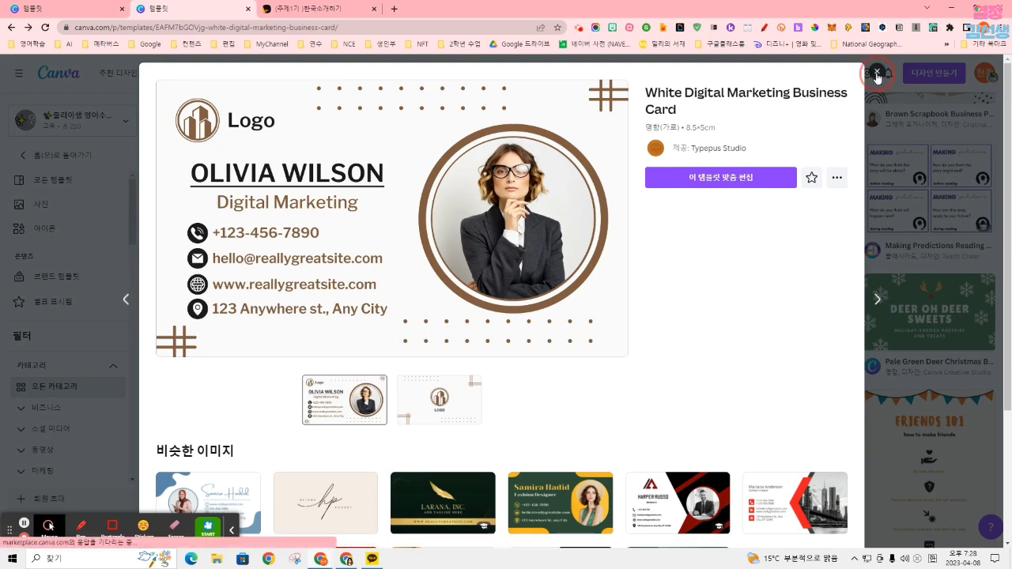
{"action": "left_click", "coordinate": [876, 72]}
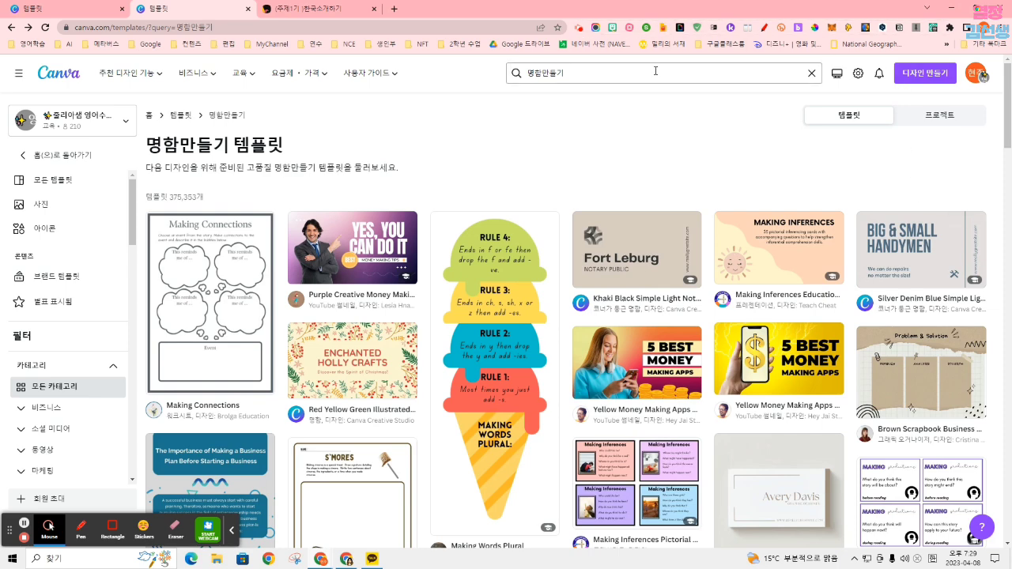
Step: Return to the home page and create a blank square Instagram post from the social media designs
{"action": "left_click", "coordinate": [69, 74]}
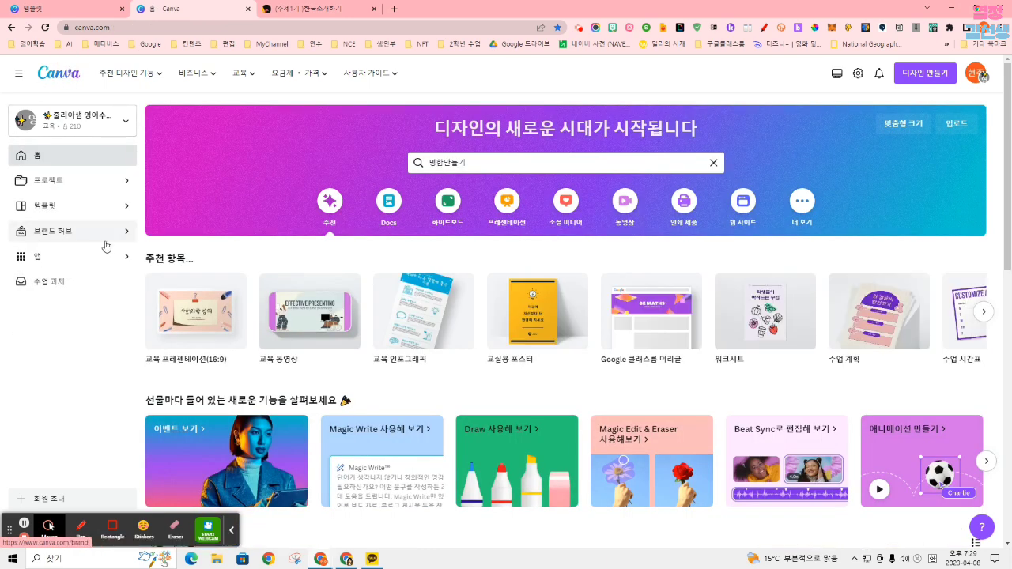
{"action": "left_click", "coordinate": [49, 527]}
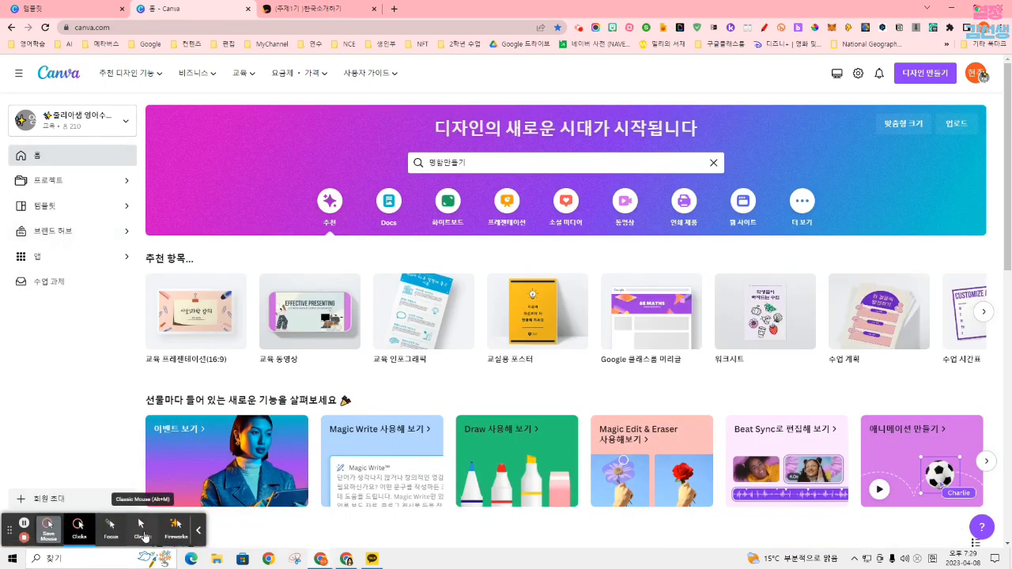
{"action": "left_click", "coordinate": [110, 528]}
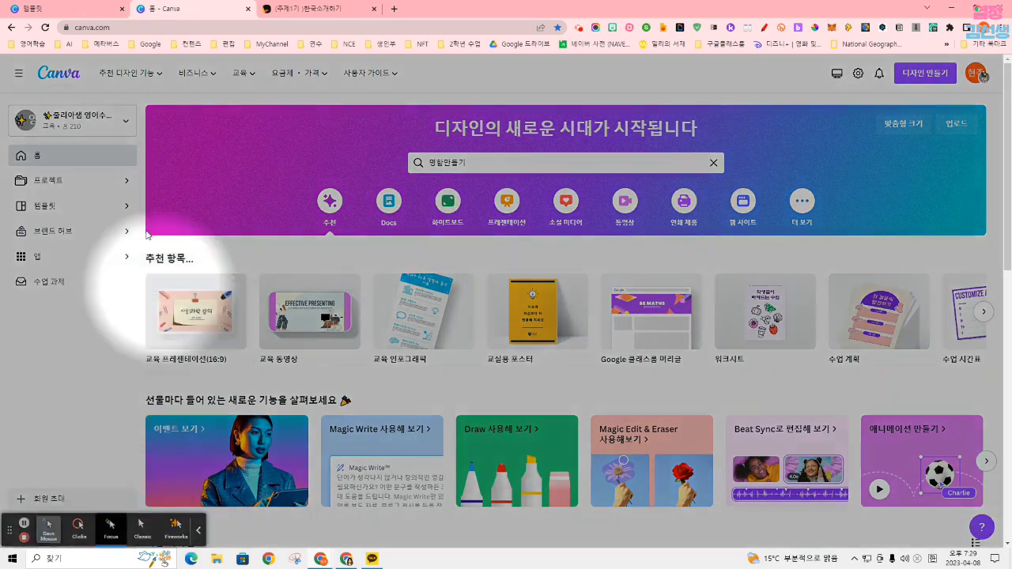
{"action": "left_click", "coordinate": [564, 202]}
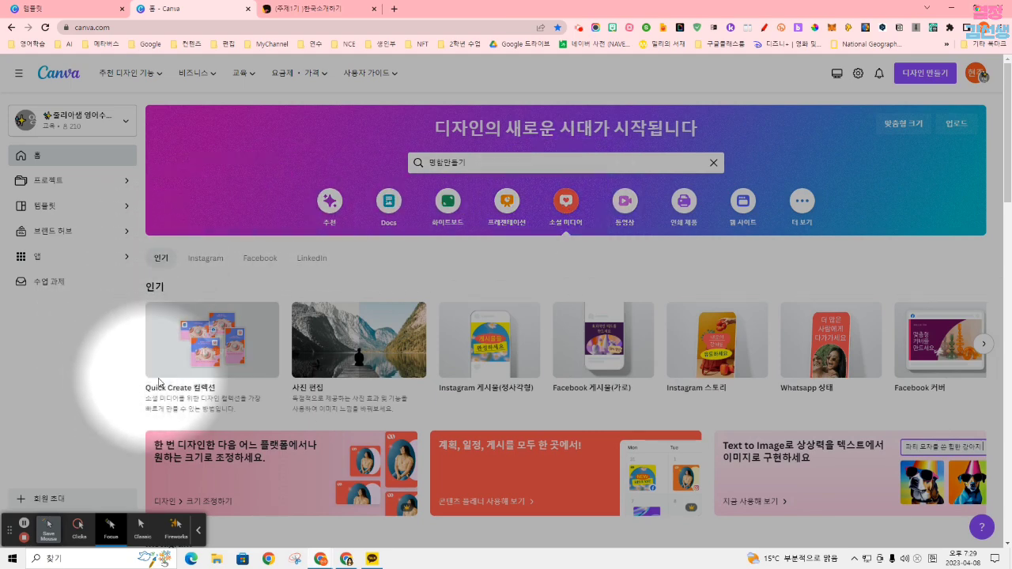
{"action": "mouse_move", "coordinate": [515, 370]}
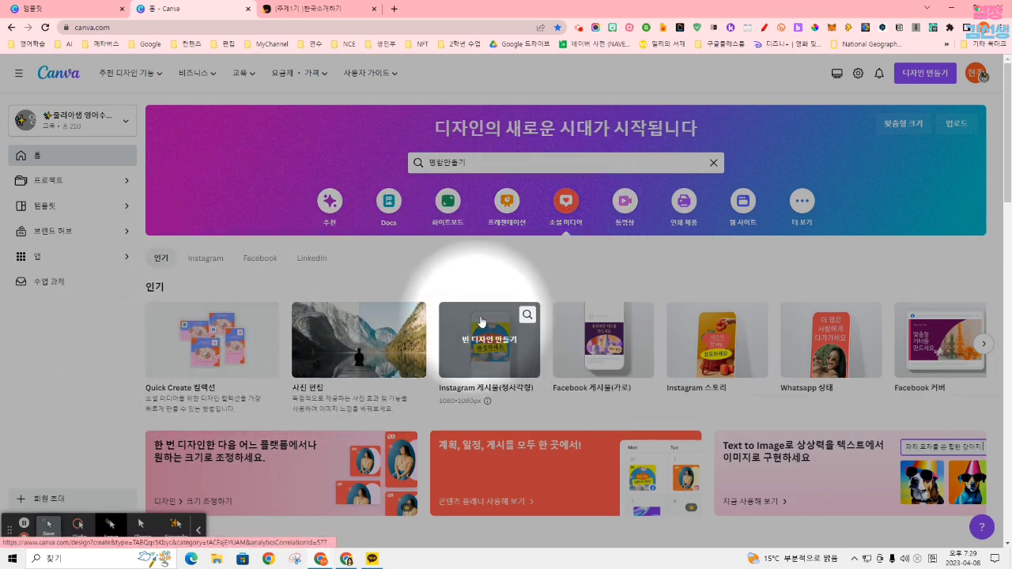
{"action": "left_click", "coordinate": [490, 358]}
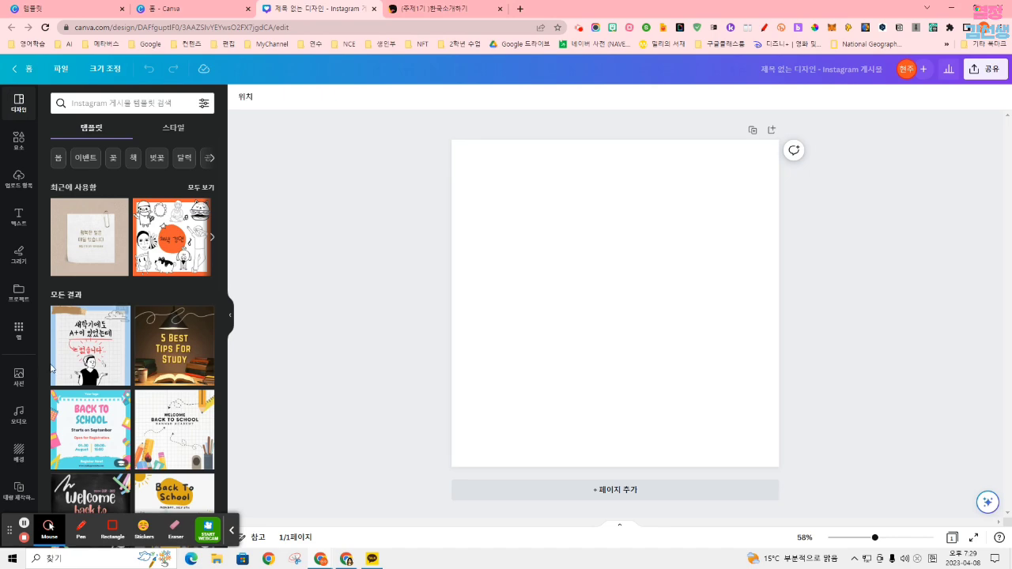
Step: Apply the Back To School template with the yellow school bus to the blank Instagram post
{"action": "scroll", "coordinate": [161, 407], "scroll_direction": "down", "scroll_amount": 2}
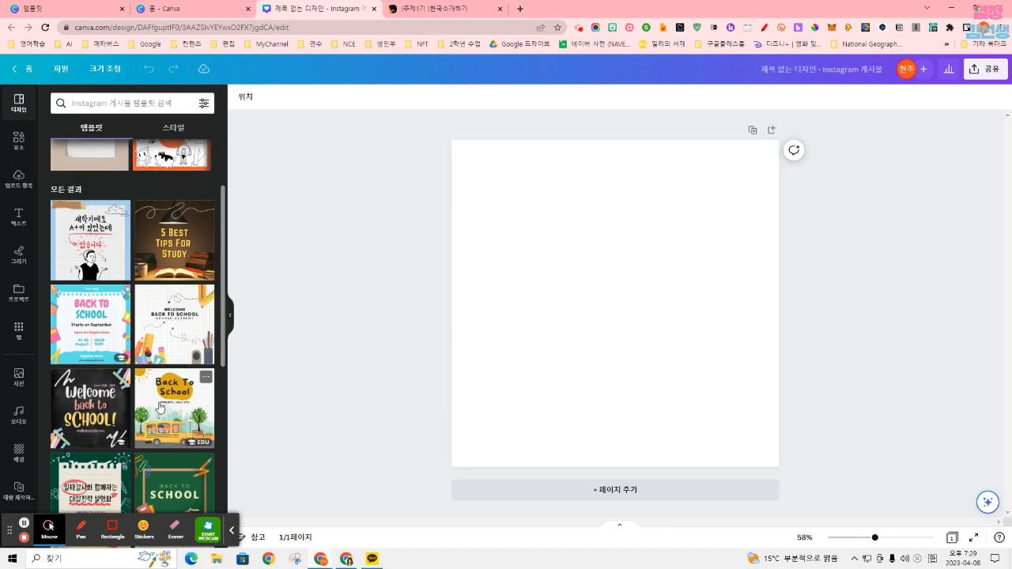
{"action": "scroll", "coordinate": [161, 407], "scroll_direction": "down", "scroll_amount": 2}
{"action": "left_click", "coordinate": [158, 310]}
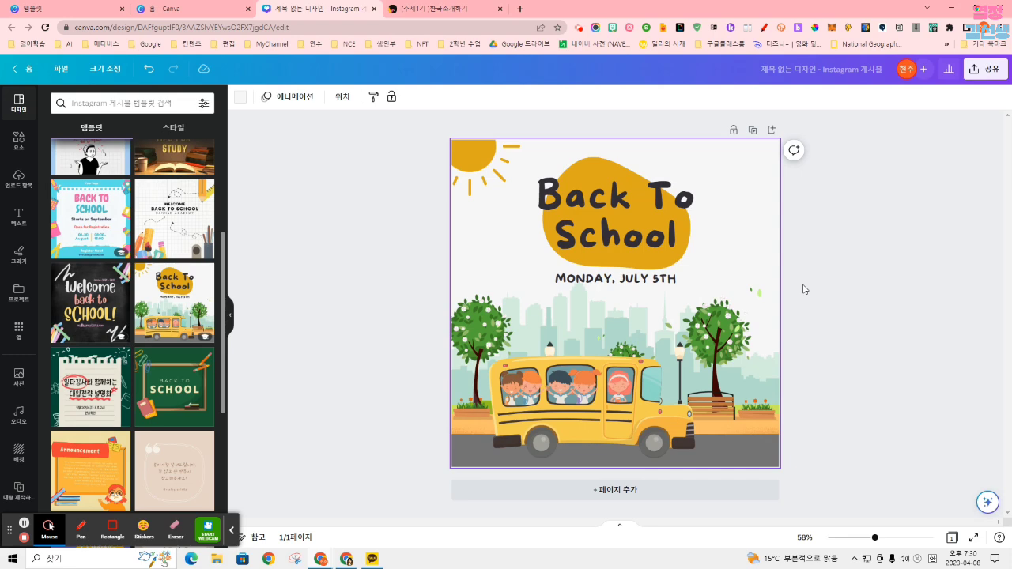
Step: Post a comment on the Back To School page with the hashtags #사이버폭력예방 and #캠페인 on separate lines
{"action": "left_click", "coordinate": [49, 528]}
{"action": "left_click", "coordinate": [110, 528]}
{"action": "left_click", "coordinate": [793, 150]}
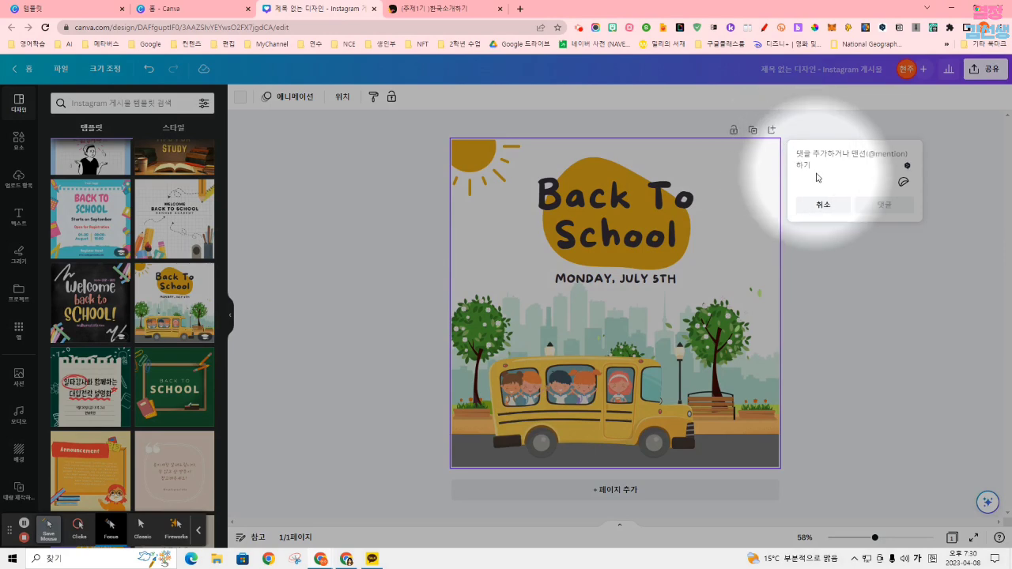
{"action": "type", "text": "#"}
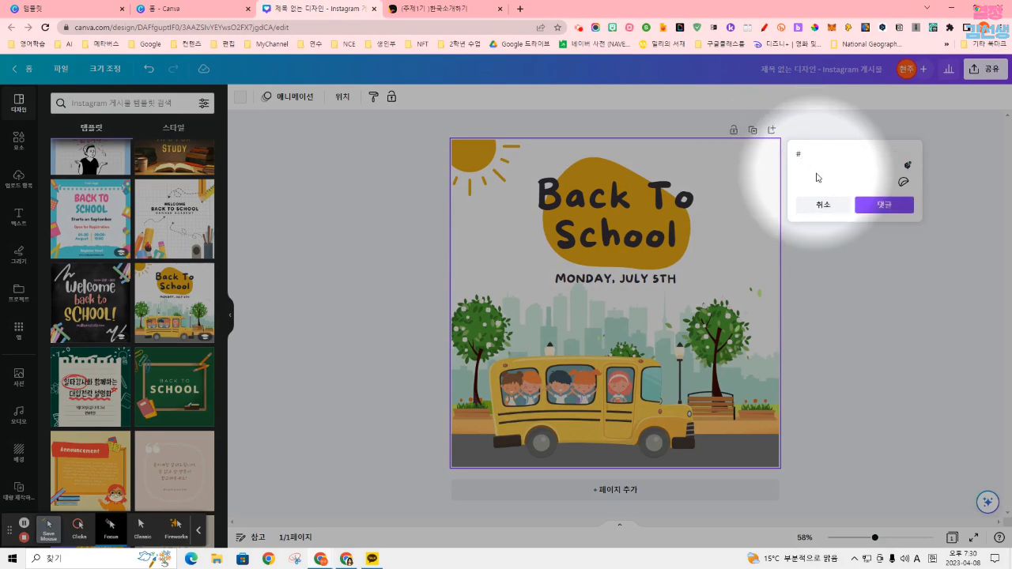
{"action": "type", "text": "사이버폭력"}
{"action": "type", "text": "예방"}
{"action": "key", "text": "Return"}
{"action": "type", "text": "#캐ㅁ피"}
{"action": "type", "text": "인"}
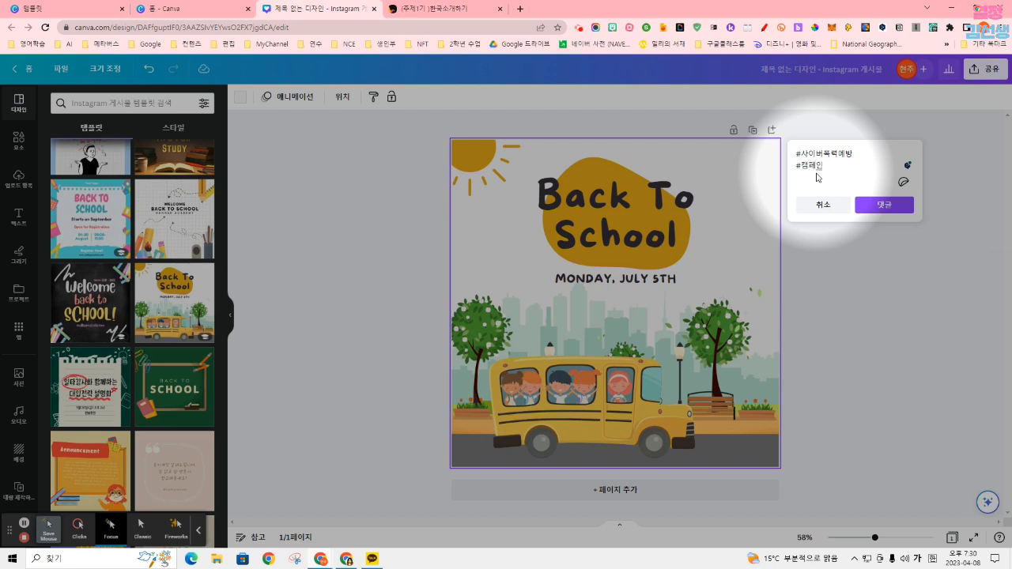
{"action": "left_click", "coordinate": [884, 205]}
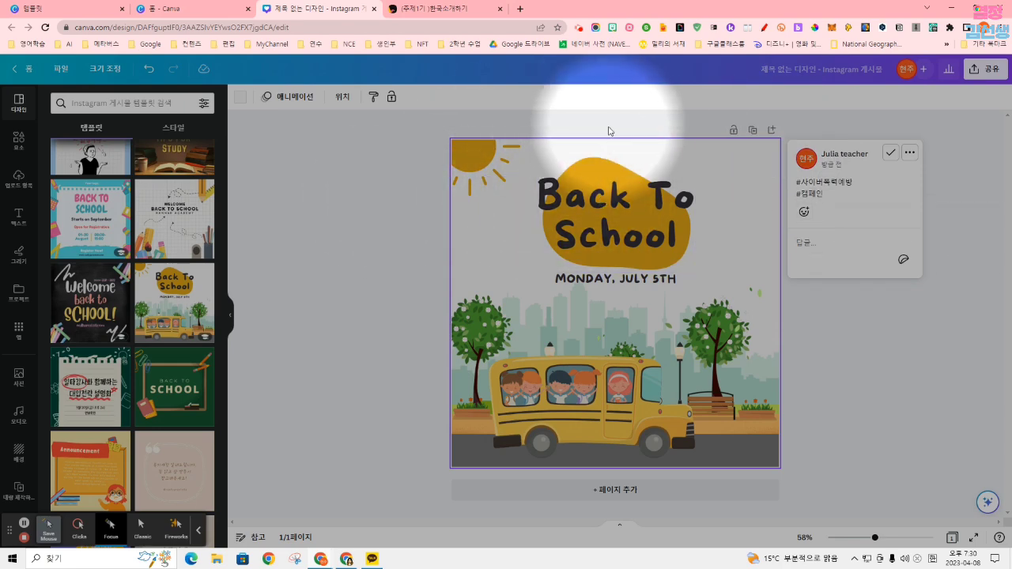
Step: Leave and close the Instagram post design, and open Smartmockups from the apps page
{"action": "left_click", "coordinate": [23, 69]}
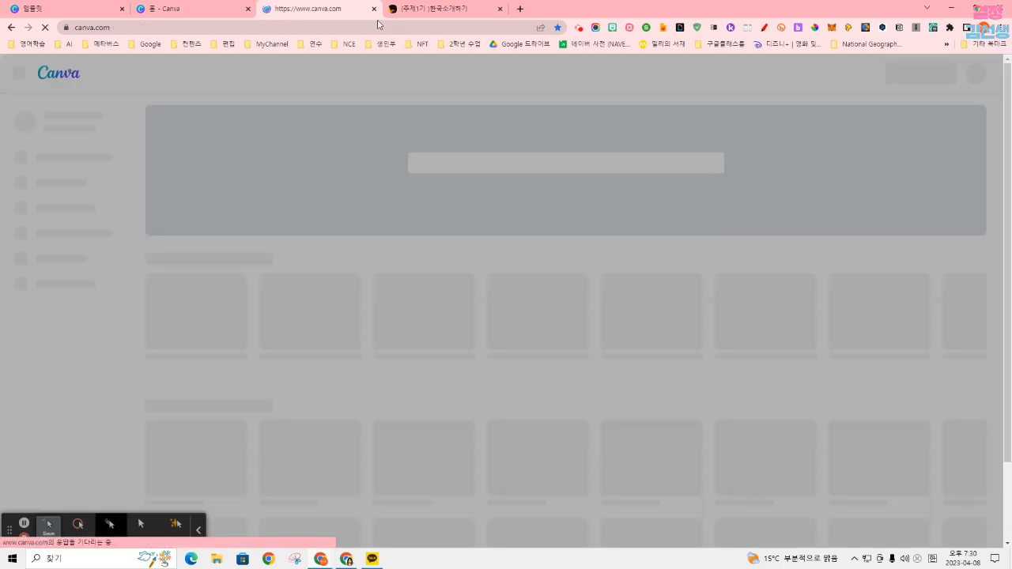
{"action": "left_click", "coordinate": [373, 9]}
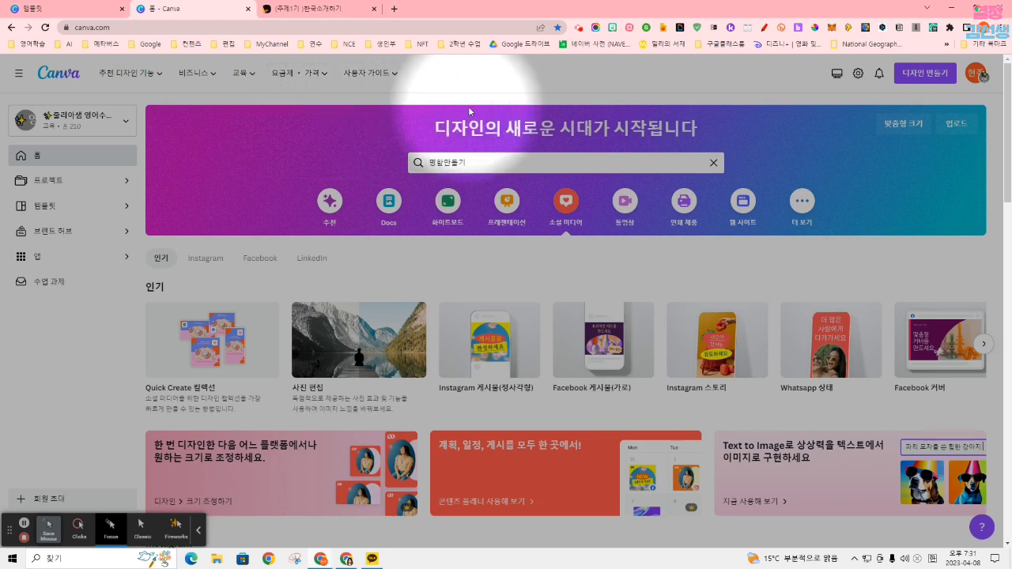
{"action": "left_click", "coordinate": [48, 264]}
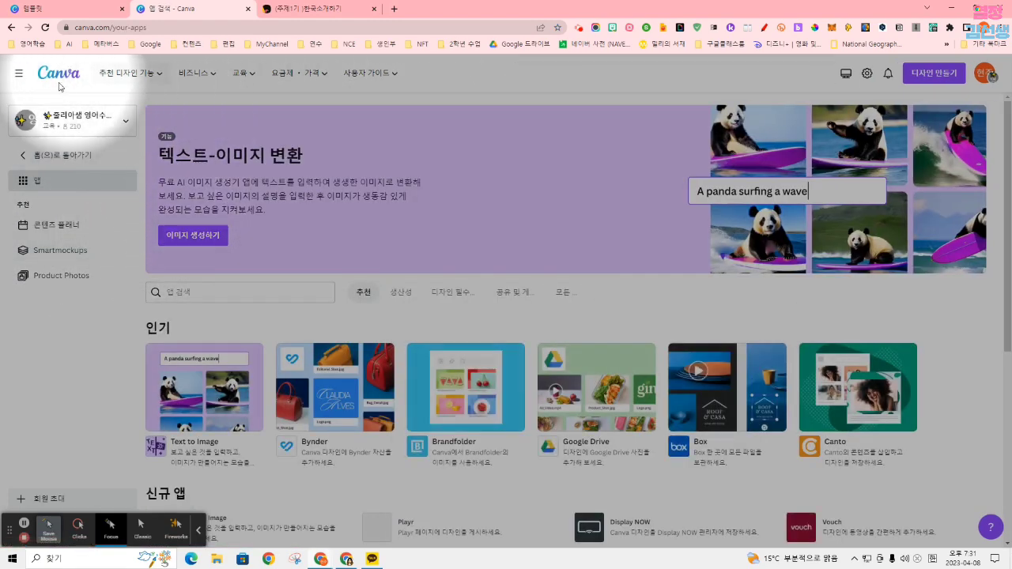
{"action": "left_click", "coordinate": [58, 252]}
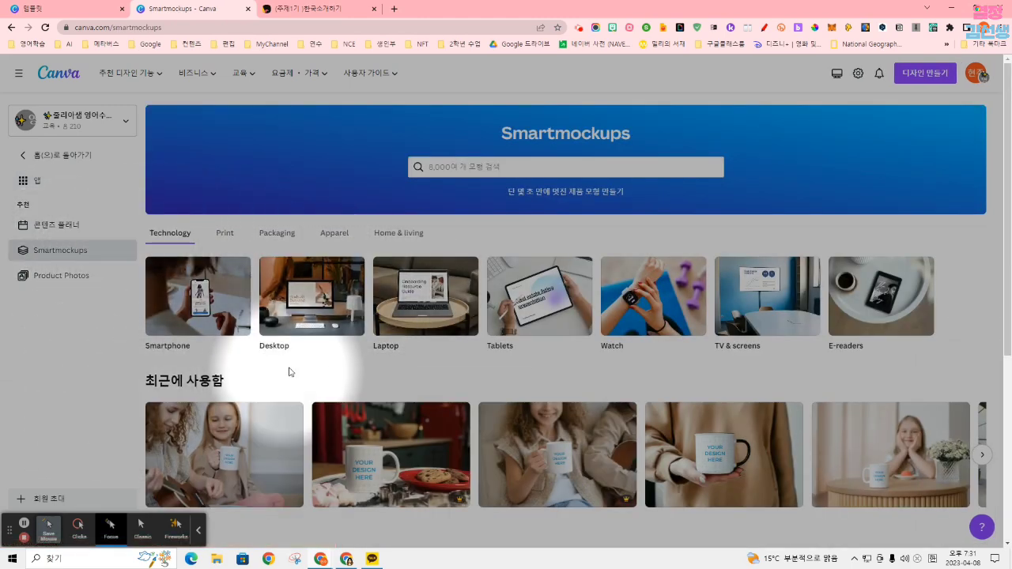
Step: Look through the available product mockups and view the Home & living category
{"action": "scroll", "coordinate": [396, 300], "scroll_direction": "down", "scroll_amount": 1}
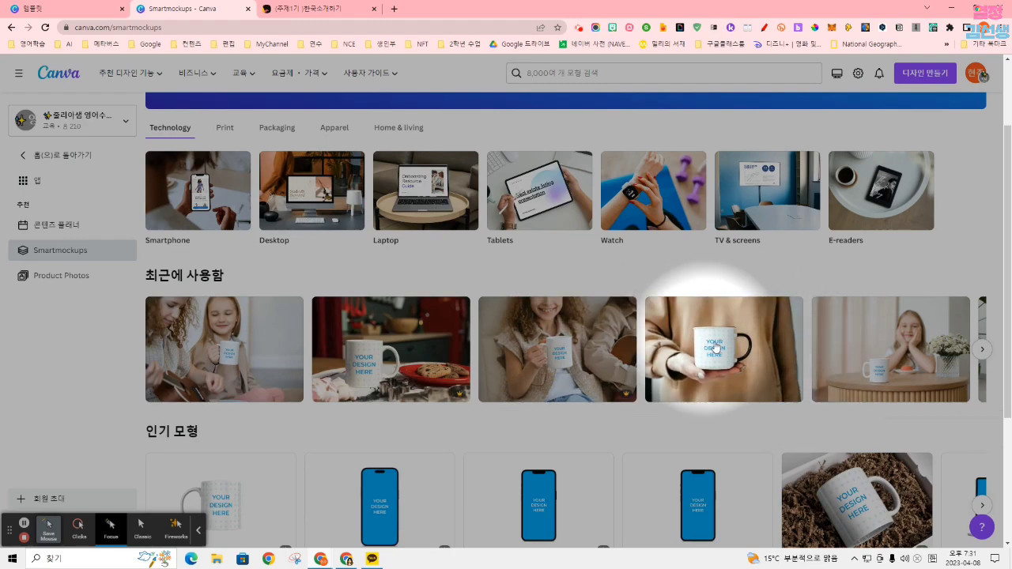
{"action": "scroll", "coordinate": [716, 345], "scroll_direction": "down", "scroll_amount": 3}
{"action": "scroll", "coordinate": [711, 332], "scroll_direction": "up", "scroll_amount": 4}
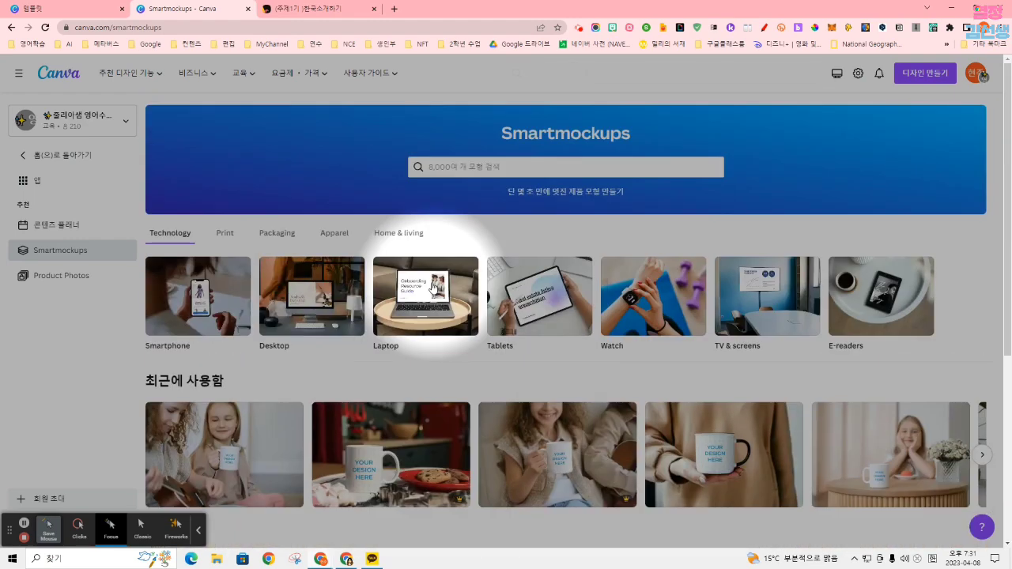
{"action": "left_click", "coordinate": [401, 239]}
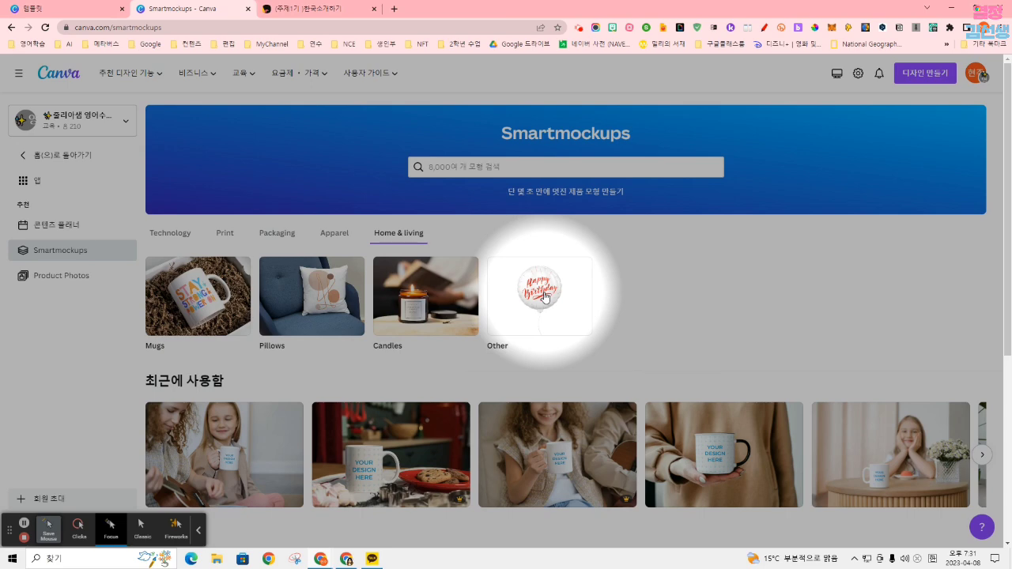
Step: From the home page, search the templates for 로고 and open the Watermelon Sweet Fruit Be Positive template for customizing
{"action": "left_click", "coordinate": [63, 74]}
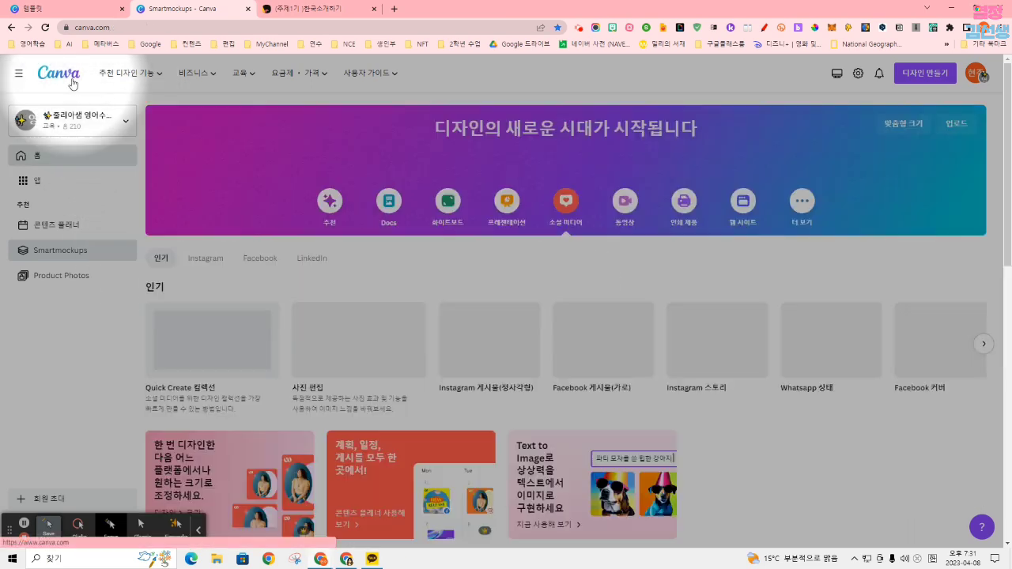
{"action": "left_click", "coordinate": [482, 161]}
{"action": "type", "text": "로고"}
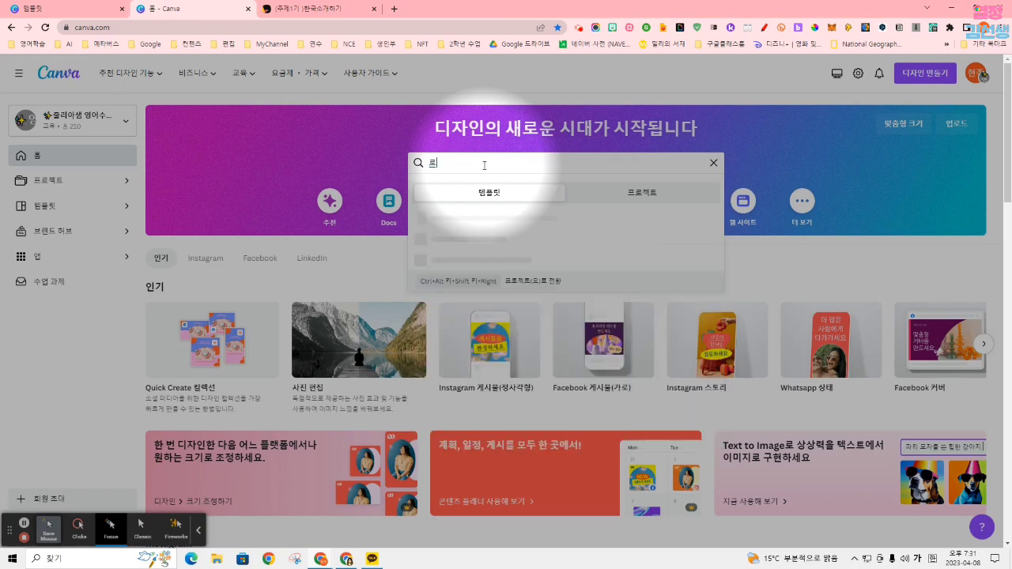
{"action": "key", "text": "Return"}
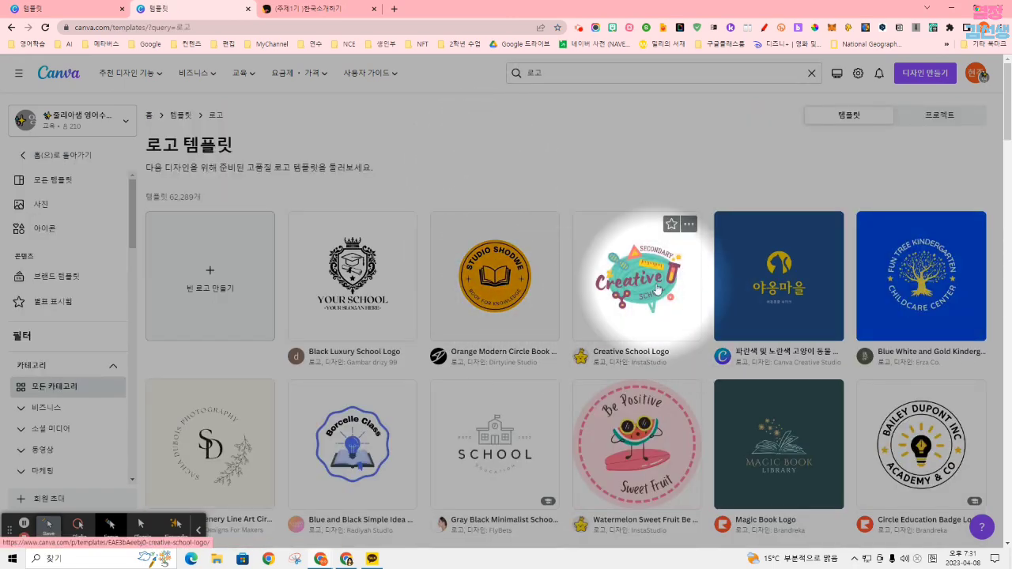
{"action": "left_click", "coordinate": [650, 415]}
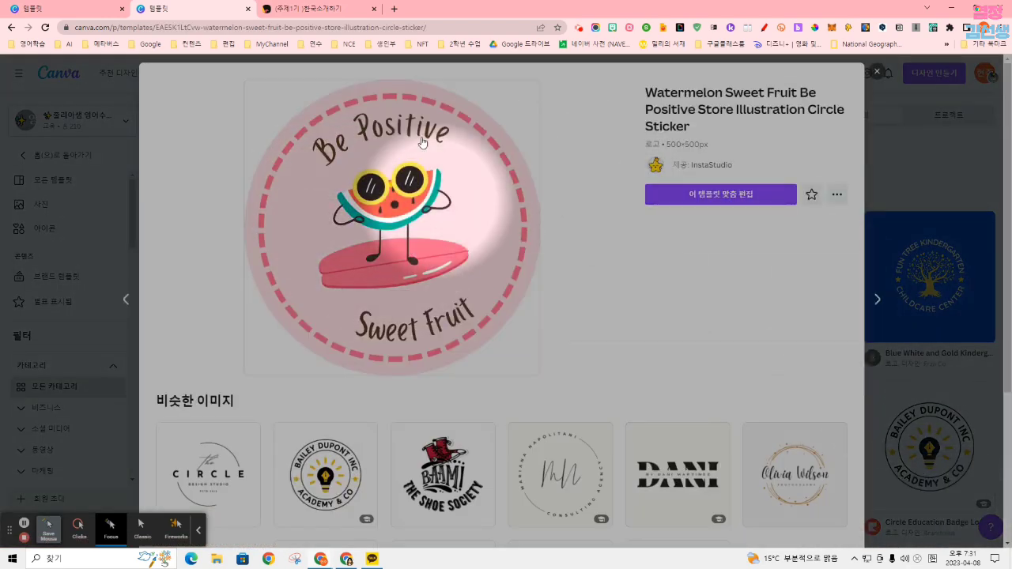
{"action": "left_click", "coordinate": [720, 194]}
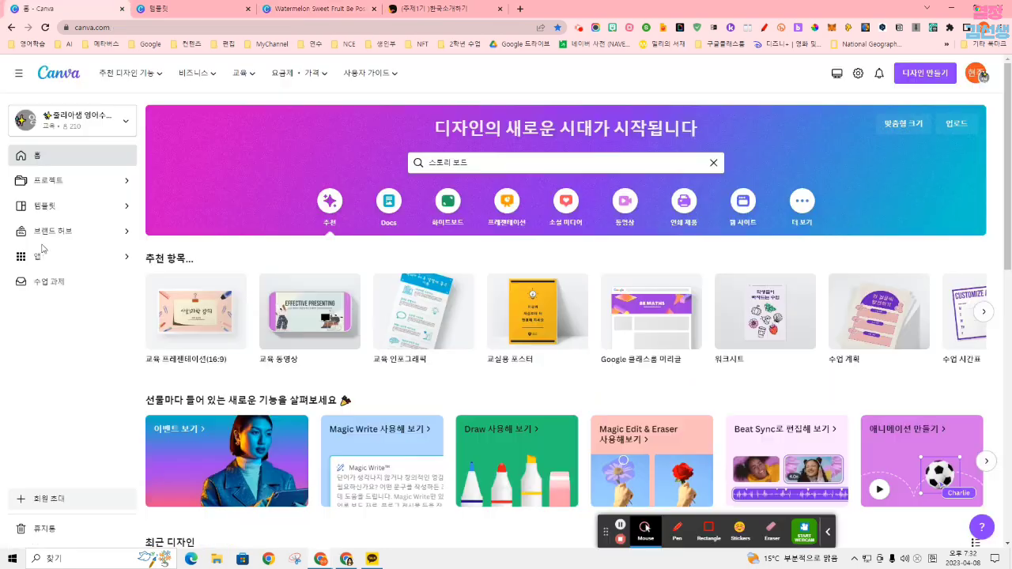
Step: Open Smartmockups again and choose the recently used mug mockup with the cookies on a red plate
{"action": "left_click", "coordinate": [127, 255]}
{"action": "left_click", "coordinate": [64, 250]}
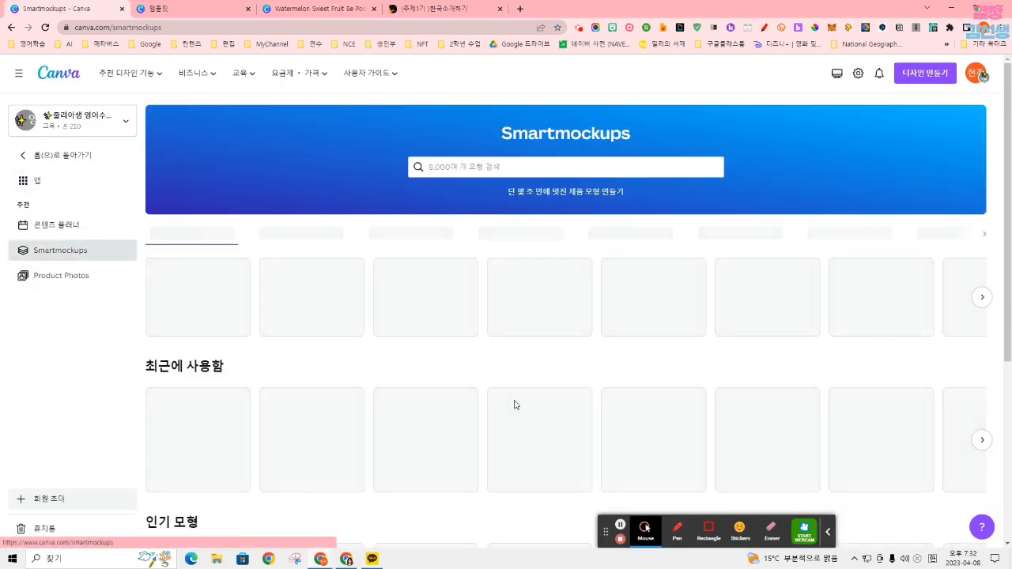
{"action": "left_click", "coordinate": [645, 529]}
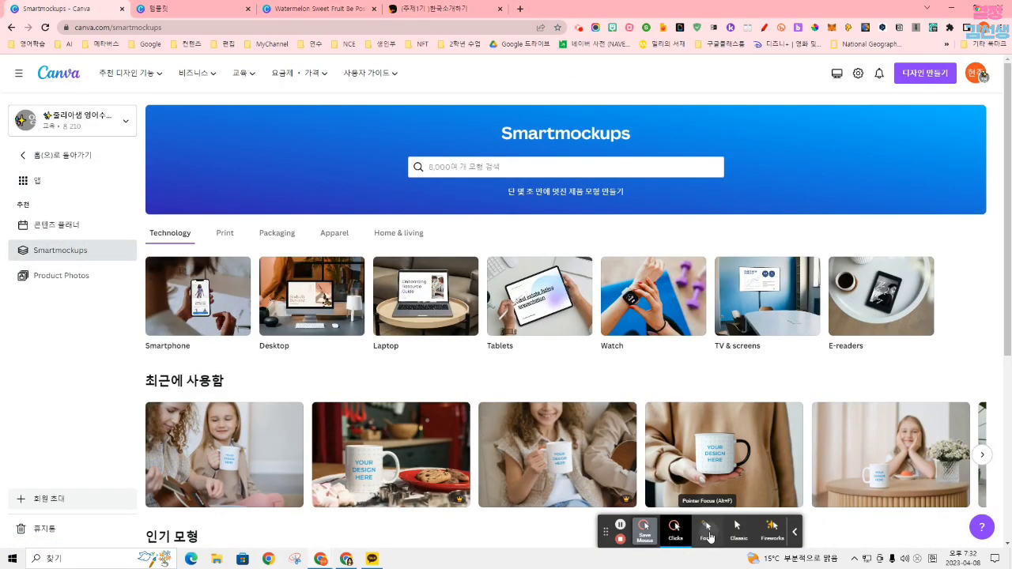
{"action": "left_click", "coordinate": [707, 530]}
{"action": "scroll", "coordinate": [371, 400], "scroll_direction": "down", "scroll_amount": 1}
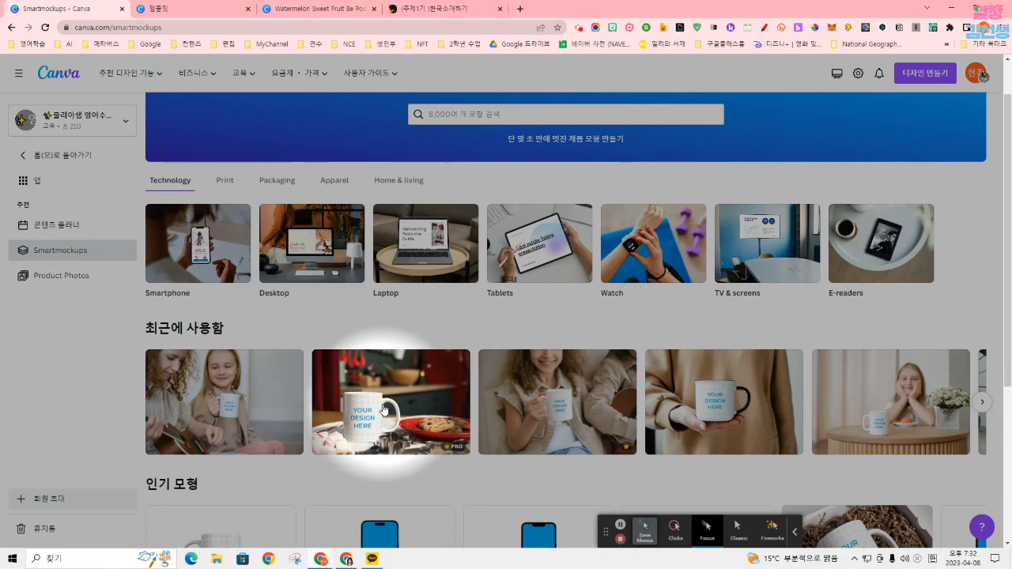
{"action": "left_click", "coordinate": [383, 409]}
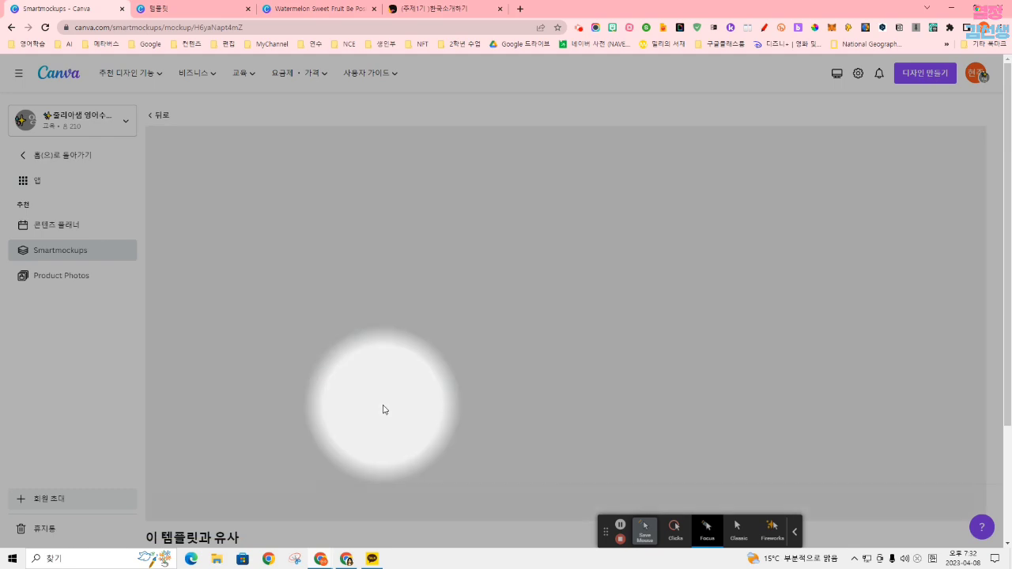
Step: Place the Watermelon Sweet Fruit Be Positive design on the mug mockup from the existing designs
{"action": "scroll", "coordinate": [633, 253], "scroll_direction": "down", "scroll_amount": 2}
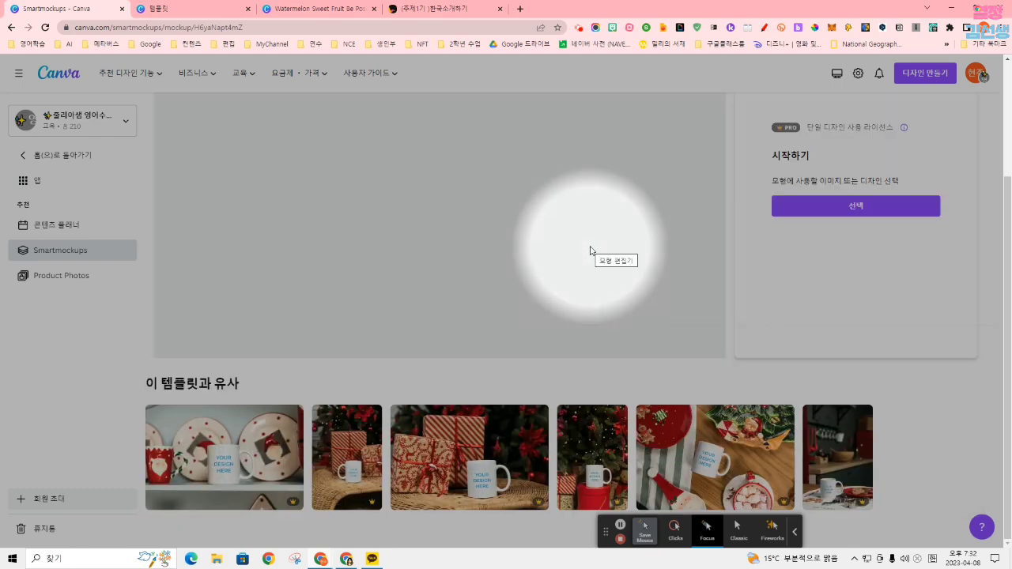
{"action": "left_click", "coordinate": [854, 206]}
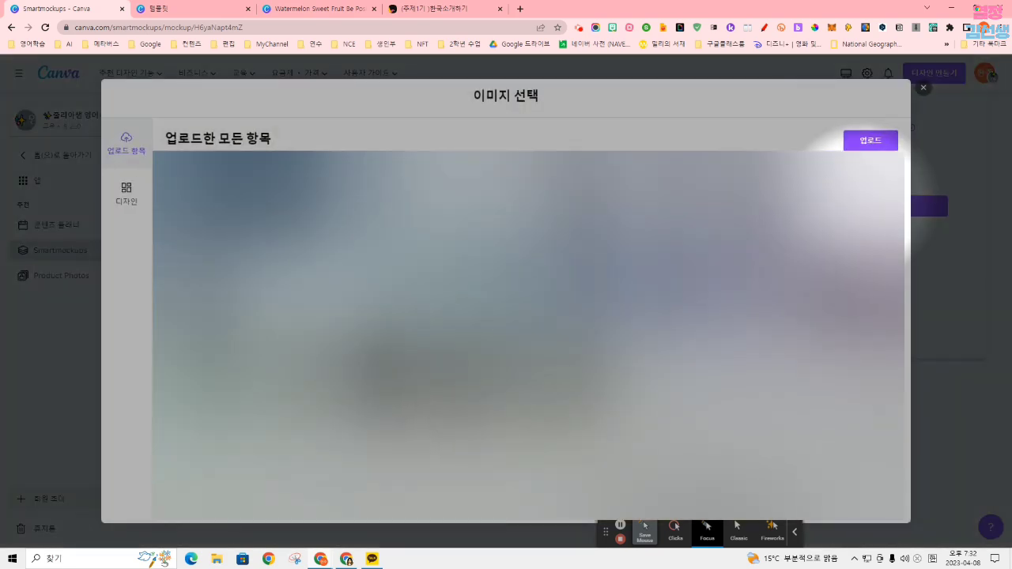
{"action": "left_click", "coordinate": [125, 192]}
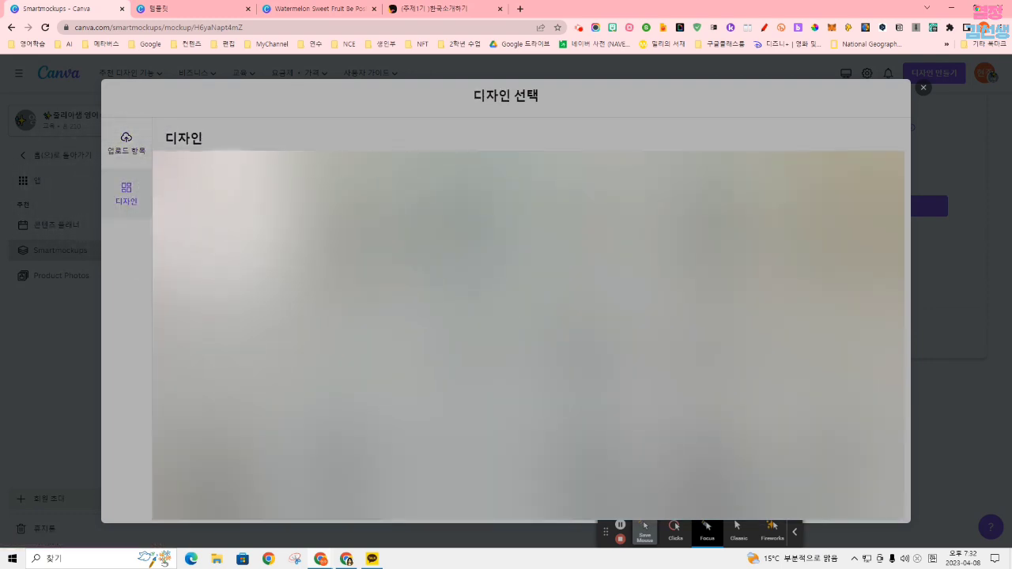
{"action": "left_click", "coordinate": [531, 508]}
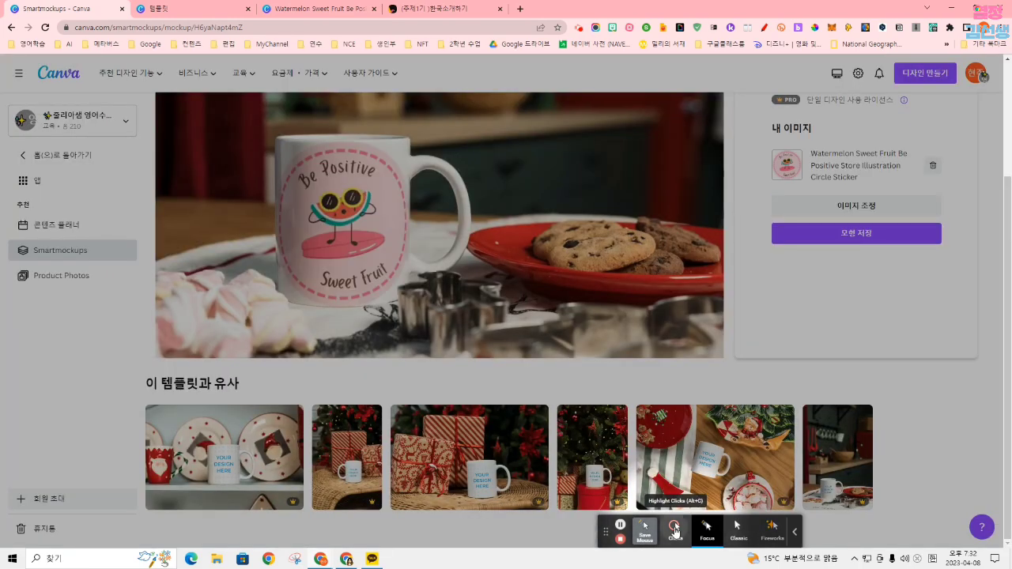
Step: Scale down the watermelon image in the mockup adjustment, centre it on the mug face, and save the adjustment
{"action": "left_click", "coordinate": [675, 528]}
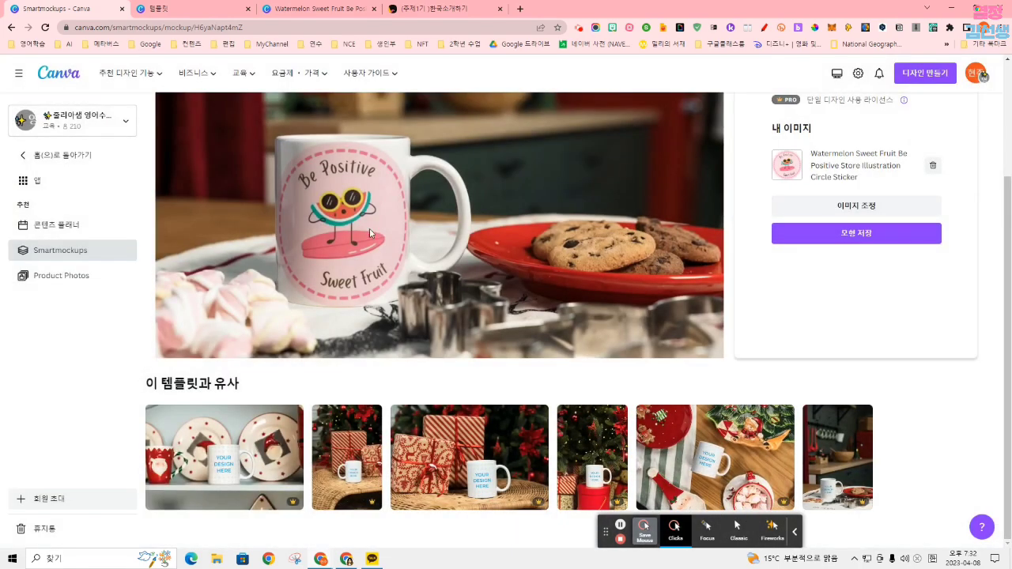
{"action": "left_click", "coordinate": [870, 205]}
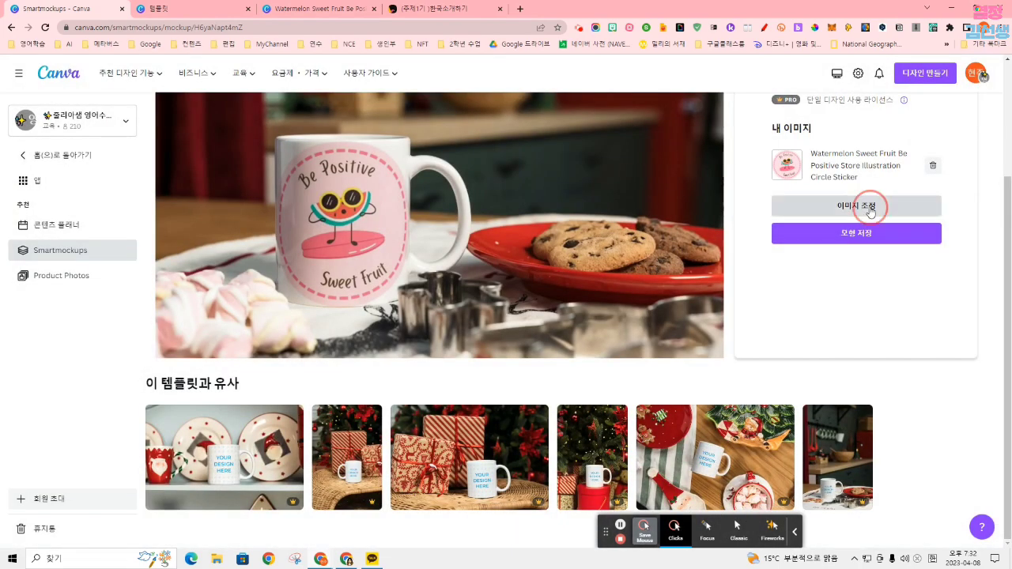
{"action": "scroll", "coordinate": [873, 176], "scroll_direction": "up", "scroll_amount": 1}
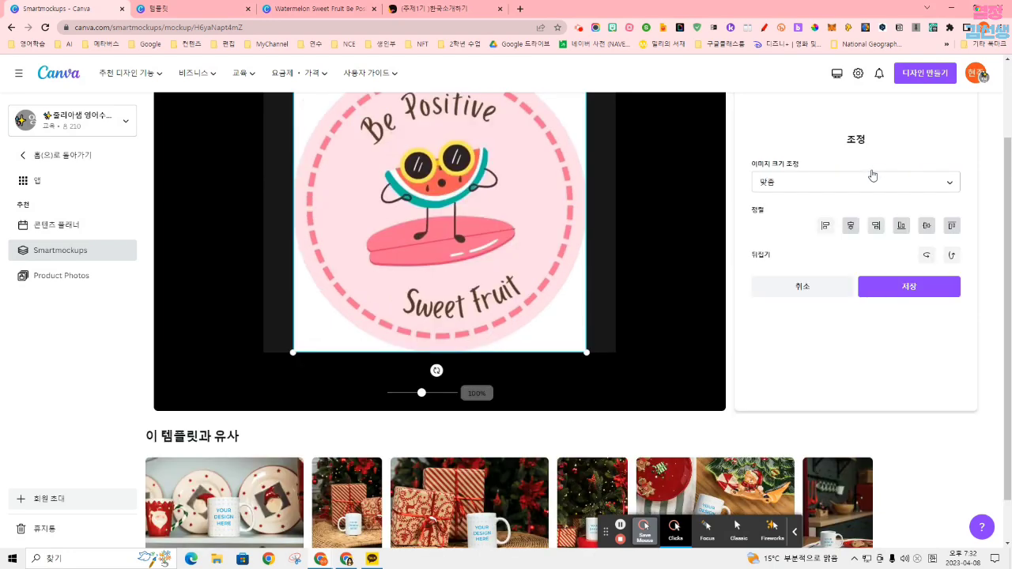
{"action": "left_click", "coordinate": [586, 353]}
{"action": "left_click_drag", "start_coordinate": [586, 353], "coordinate": [510, 219]}
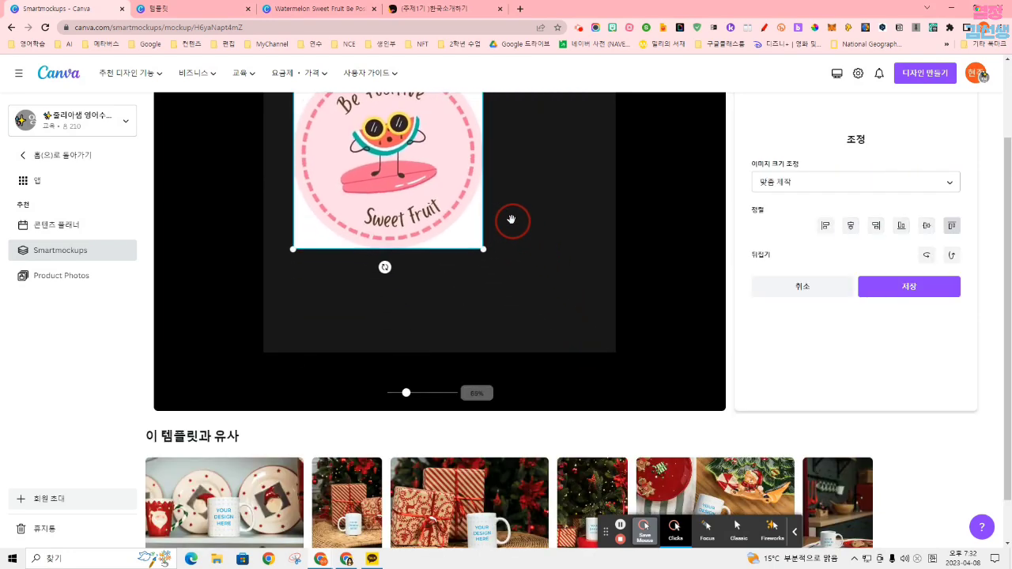
{"action": "left_click", "coordinate": [911, 288]}
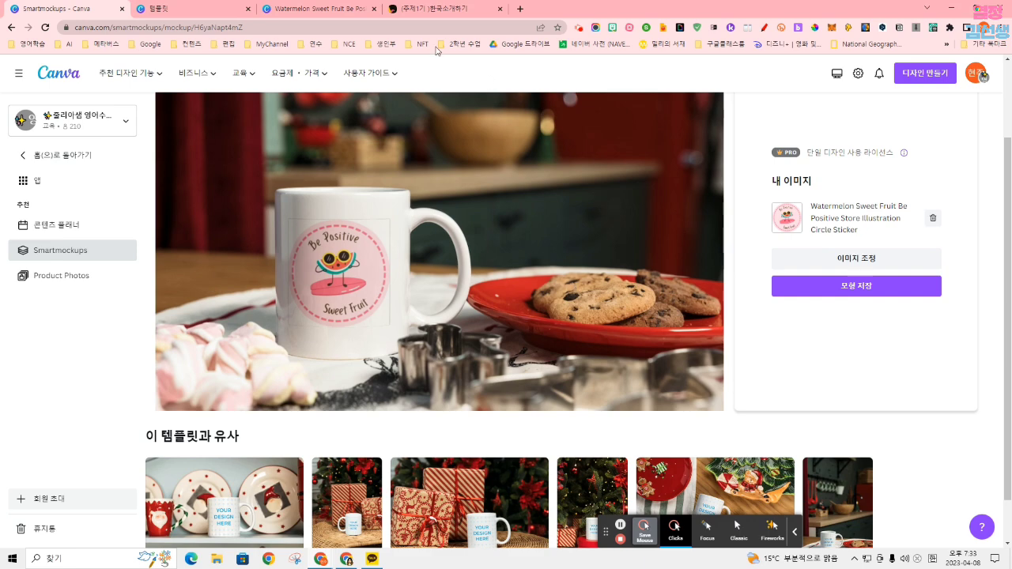
Step: Return to the home page and search the templates for 스티커
{"action": "left_click", "coordinate": [49, 77]}
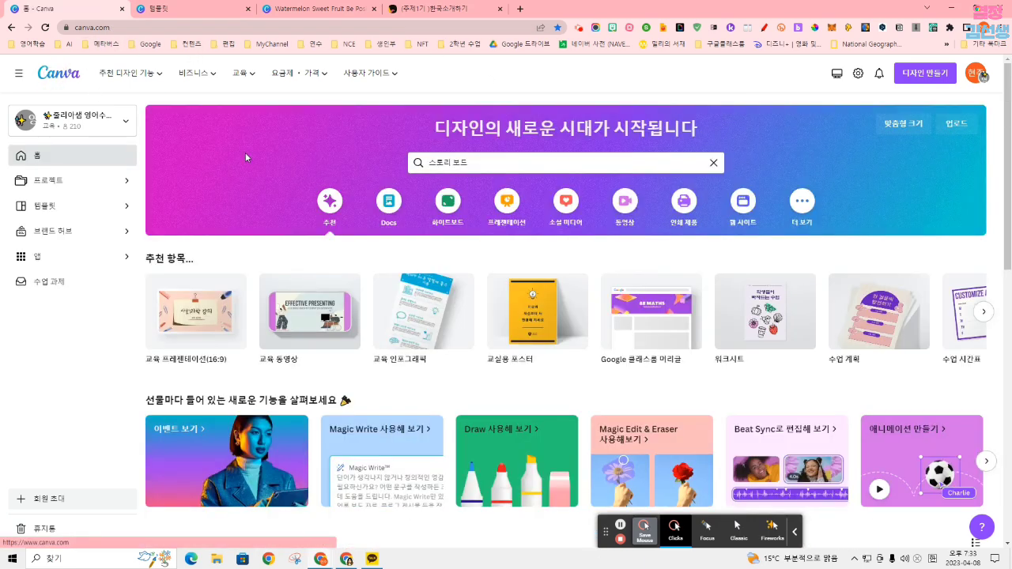
{"action": "left_click", "coordinate": [474, 164]}
{"action": "triple_click", "coordinate": [480, 165]}
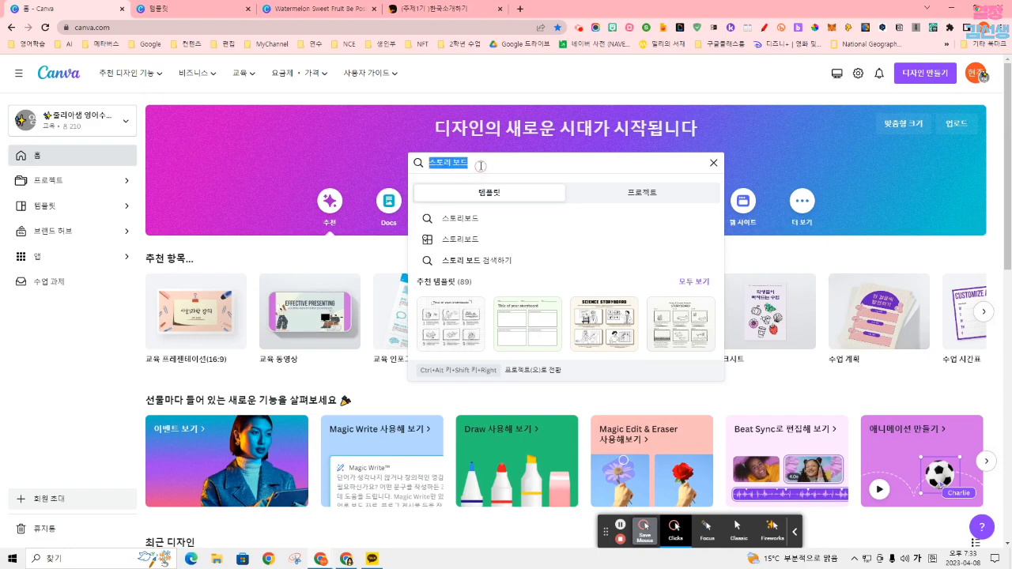
{"action": "left_click", "coordinate": [707, 530]}
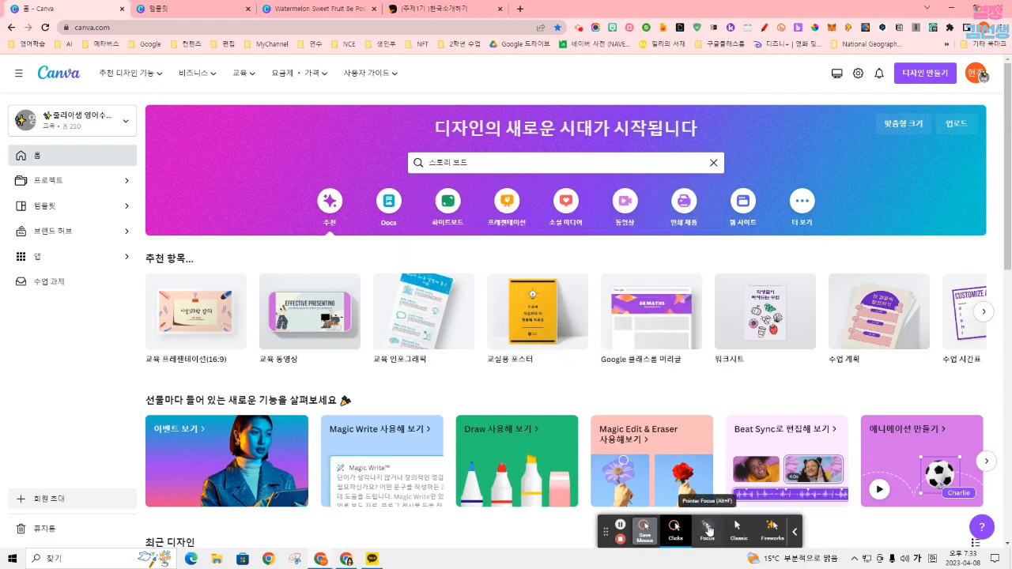
{"action": "double_click", "coordinate": [498, 166]}
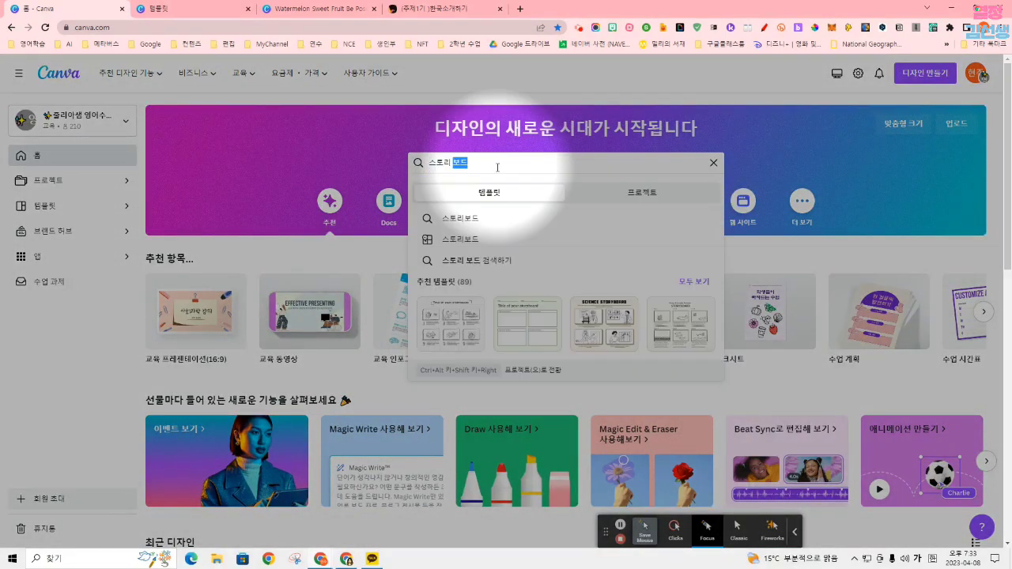
{"action": "key", "text": "BackSpace"}
{"action": "key", "text": "BackSpace"}
{"action": "key", "text": "BackSpace"}
{"action": "key", "text": "BackSpace"}
{"action": "key", "text": "BackSpace"}
{"action": "type", "text": "쇠"}
{"action": "type", "text": "커"}
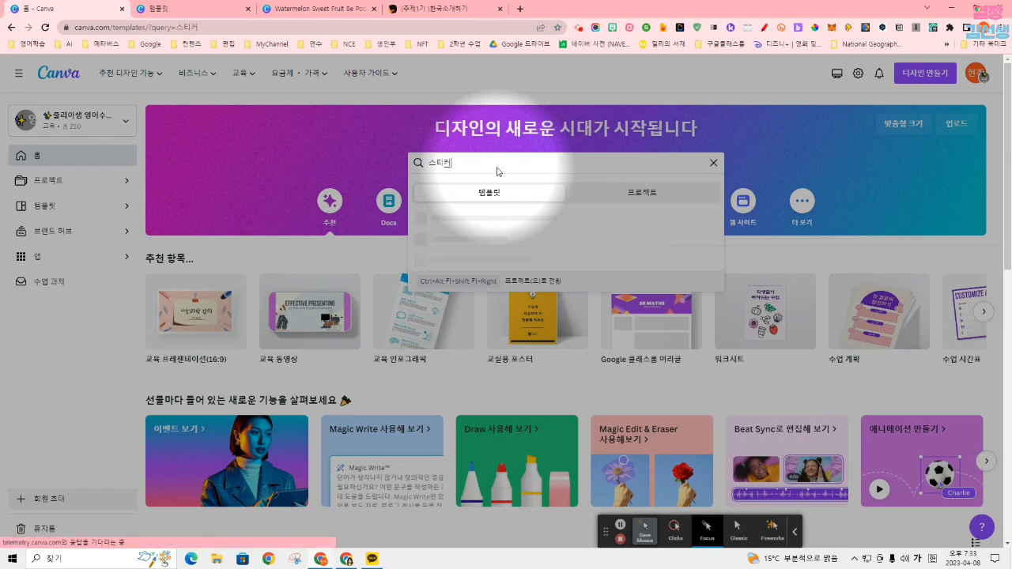
{"action": "key", "text": "Return"}
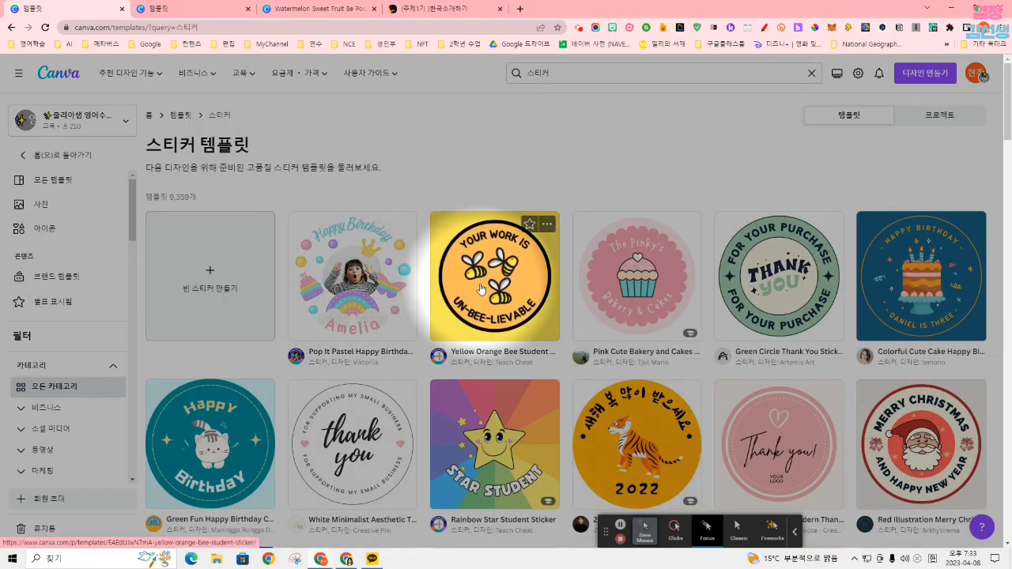
Step: Open the Pink Cute Bakery and Cakes Circle Sticker template for editing
{"action": "left_click", "coordinate": [631, 291]}
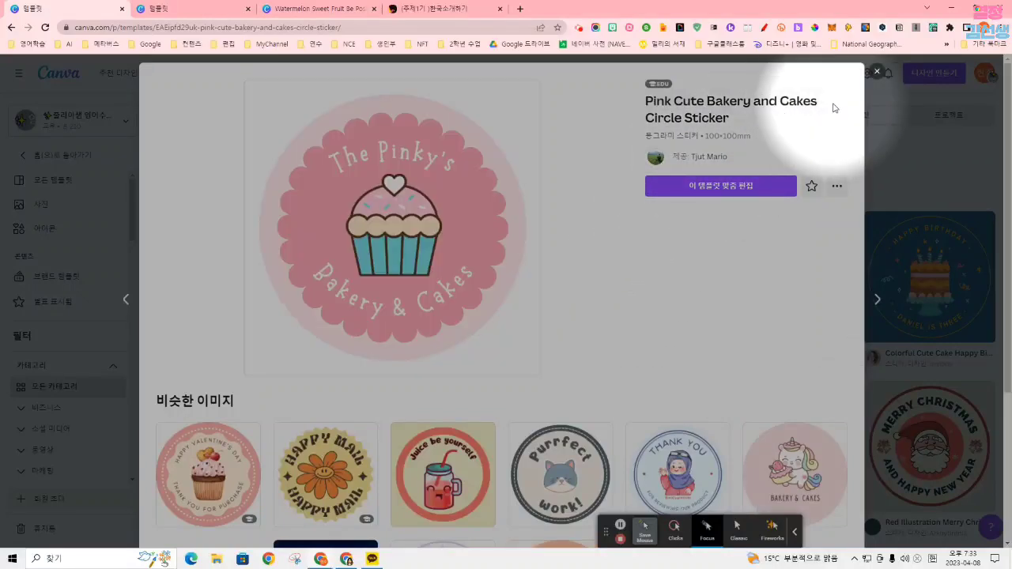
{"action": "left_click", "coordinate": [682, 187]}
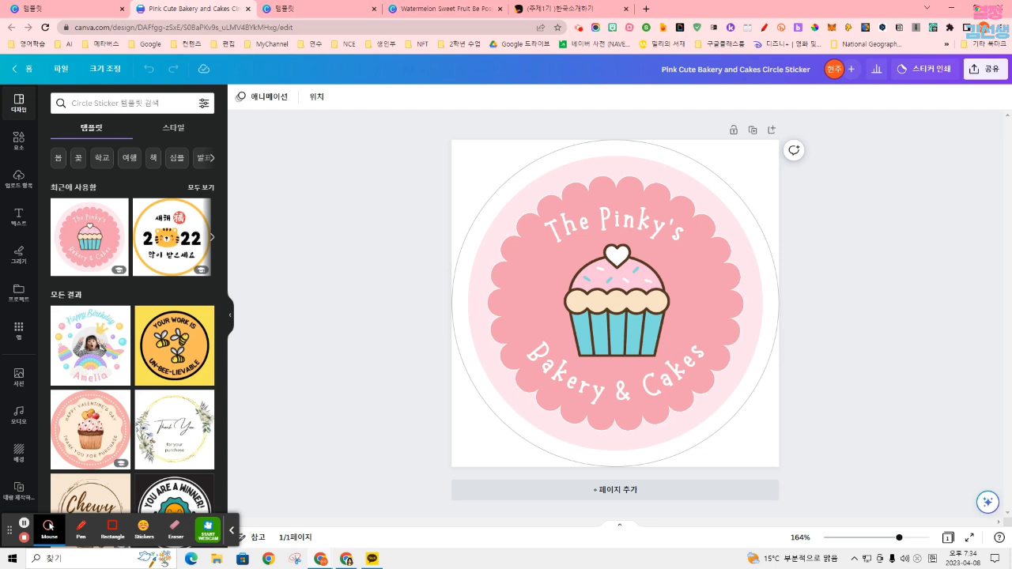
Step: Leave the sticker design and close the sticker, template and watermelon design tabs
{"action": "left_click", "coordinate": [30, 75]}
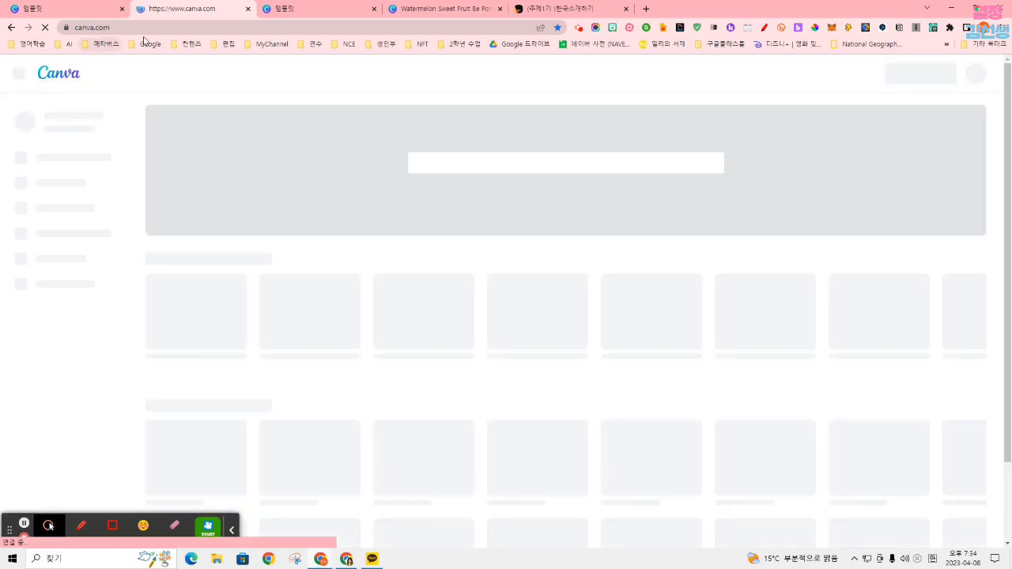
{"action": "left_click", "coordinate": [247, 8]}
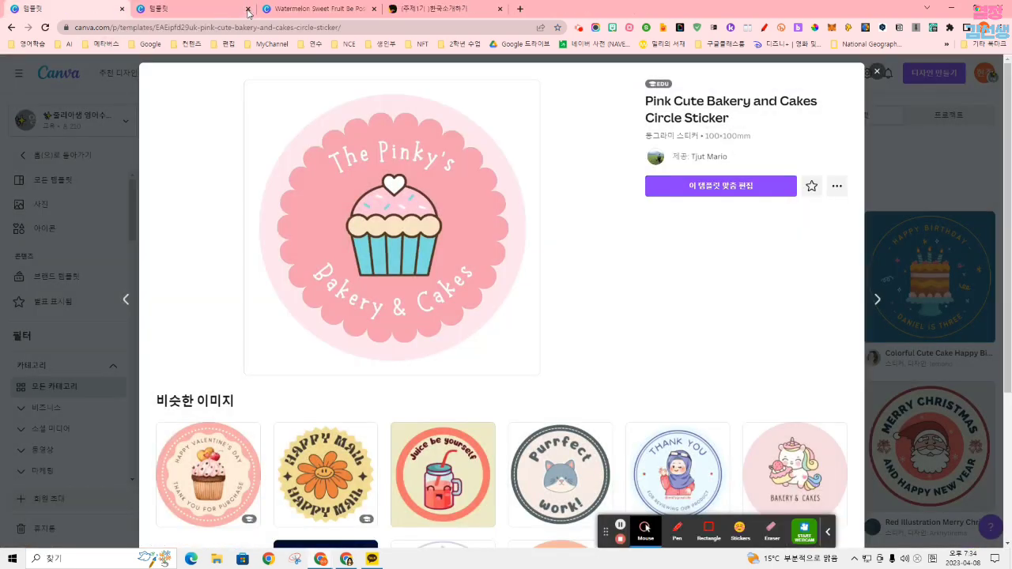
{"action": "left_click", "coordinate": [121, 9]}
{"action": "left_click", "coordinate": [121, 8]}
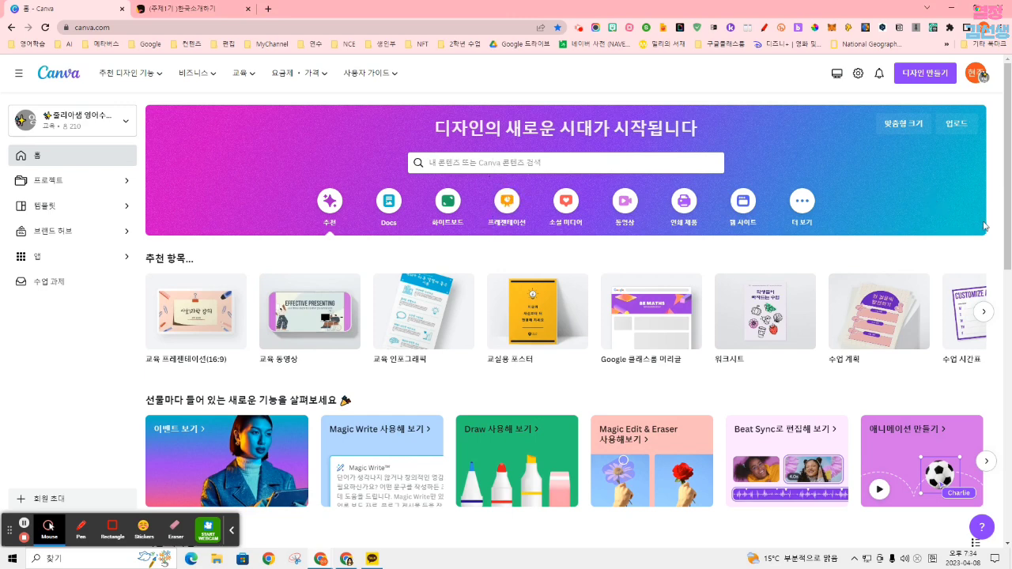
Step: Look through the recent designs on the home page
{"action": "left_click", "coordinate": [1009, 238]}
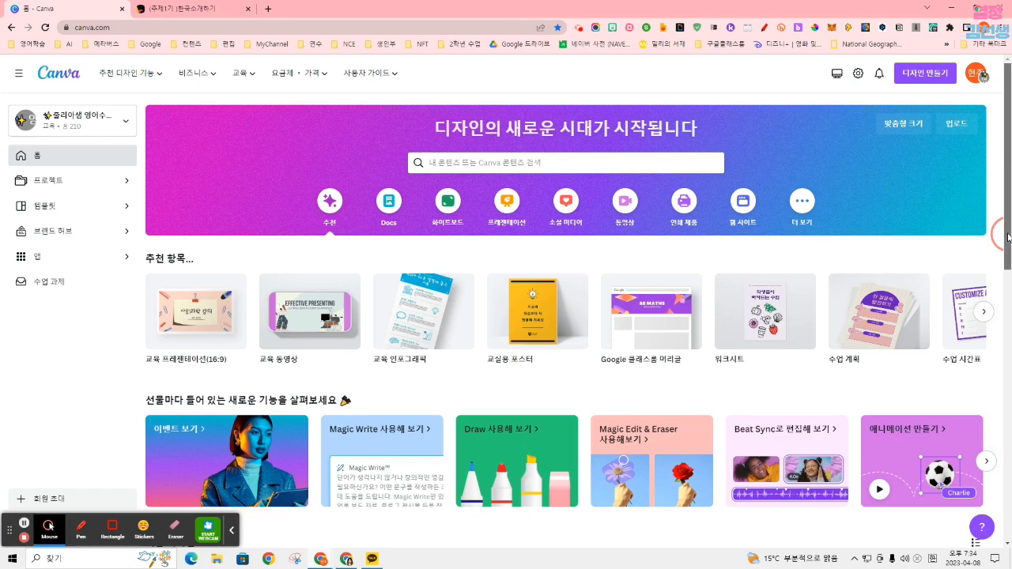
{"action": "scroll", "coordinate": [1008, 237], "scroll_direction": "down", "scroll_amount": 3}
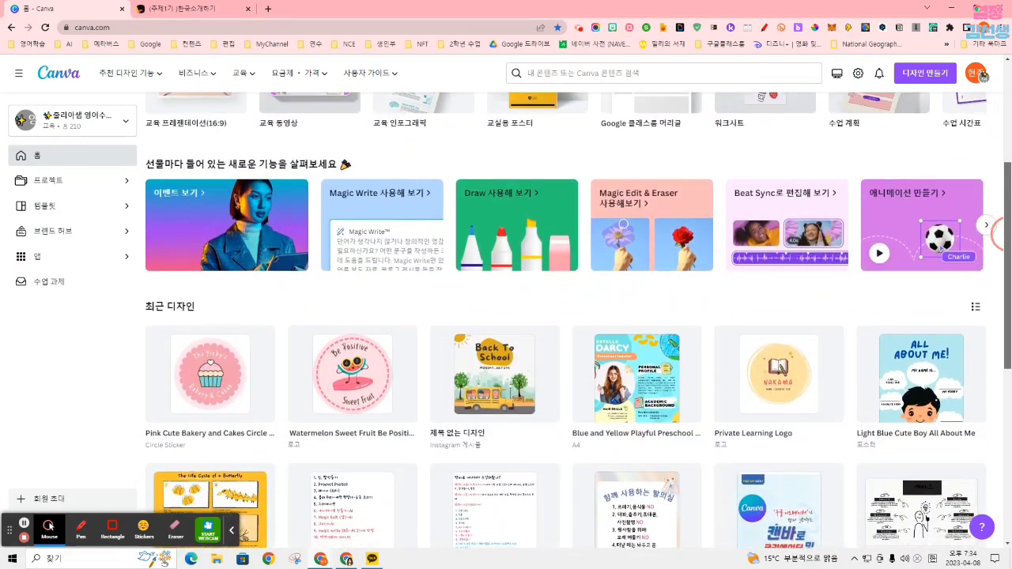
{"action": "scroll", "coordinate": [1009, 236], "scroll_direction": "up", "scroll_amount": 3}
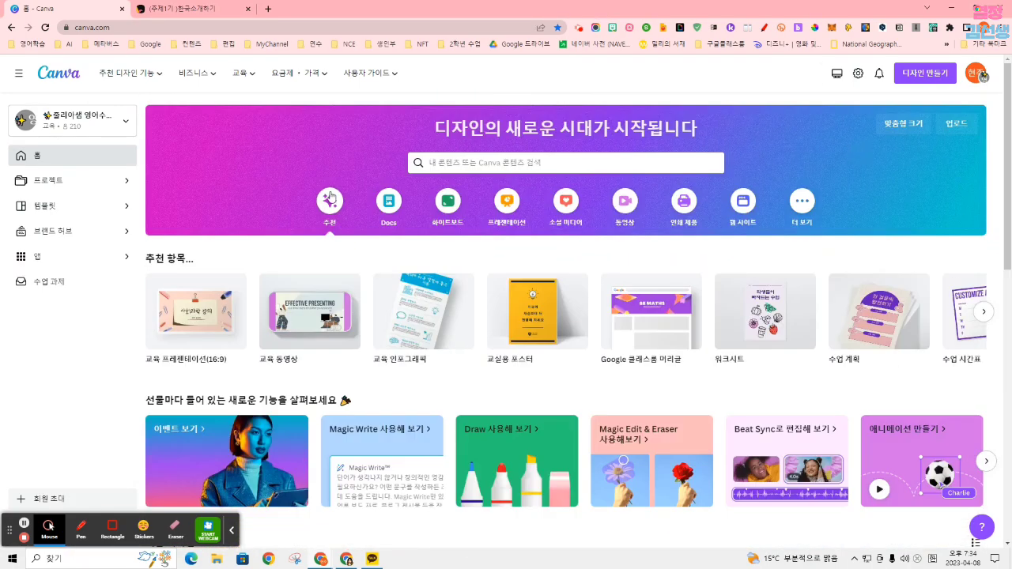
Step: Examine the custom size settings and the list of design types offered for creating a new design
{"action": "mouse_move", "coordinate": [205, 324]}
{"action": "left_click", "coordinate": [49, 528]}
{"action": "left_click", "coordinate": [111, 529]}
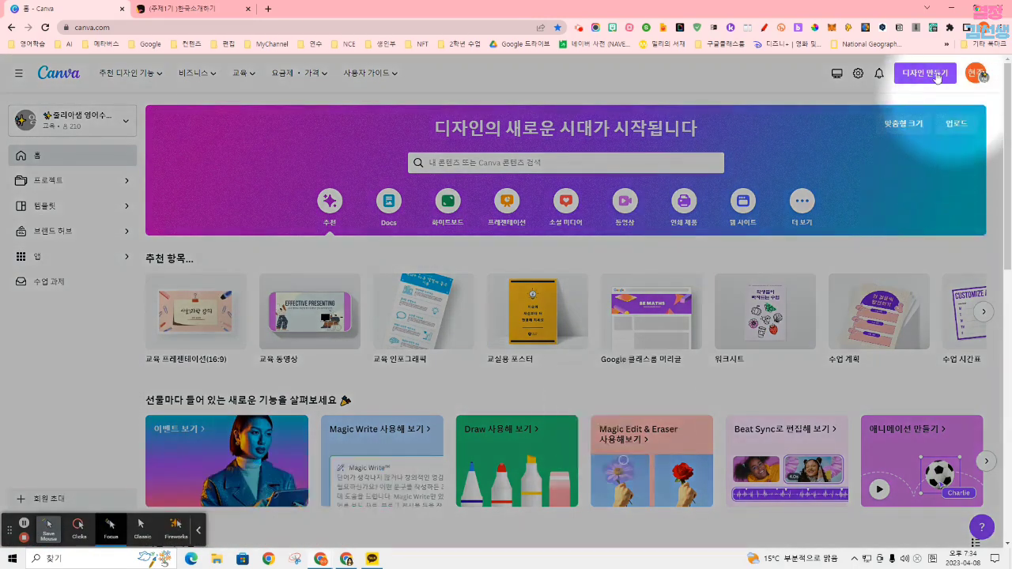
{"action": "left_click", "coordinate": [901, 124]}
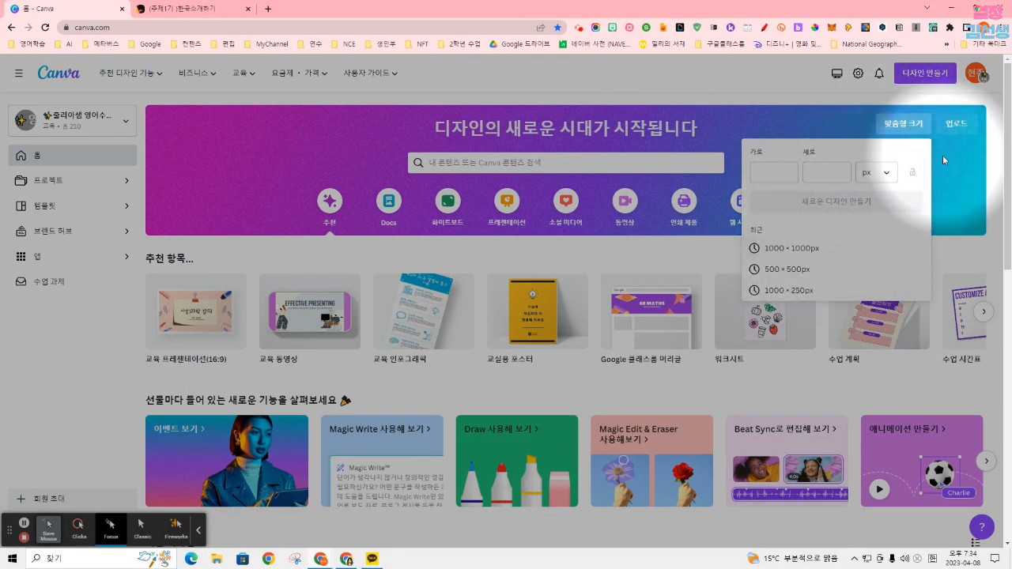
{"action": "left_click", "coordinate": [928, 72]}
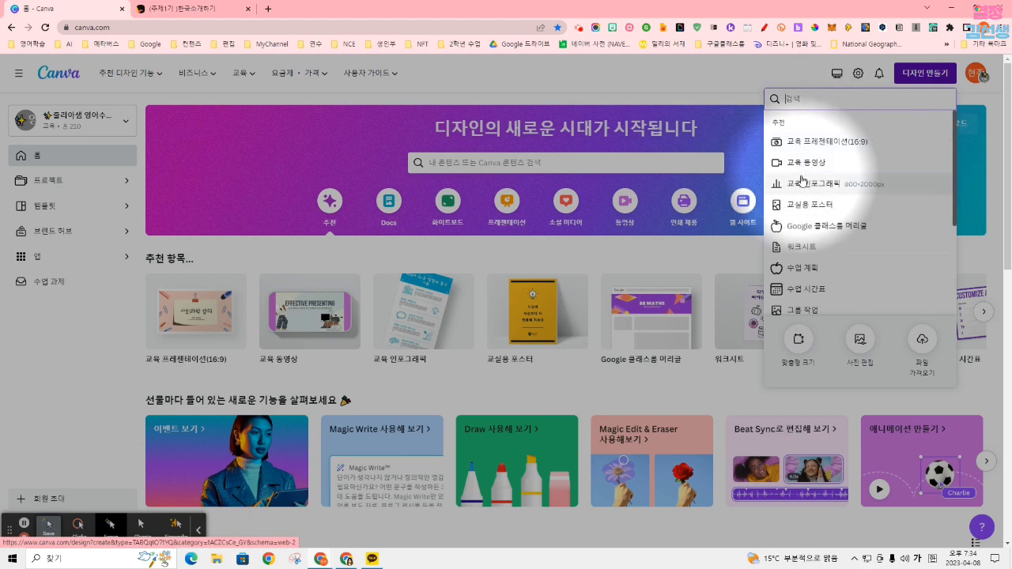
{"action": "scroll", "coordinate": [802, 181], "scroll_direction": "down", "scroll_amount": 4}
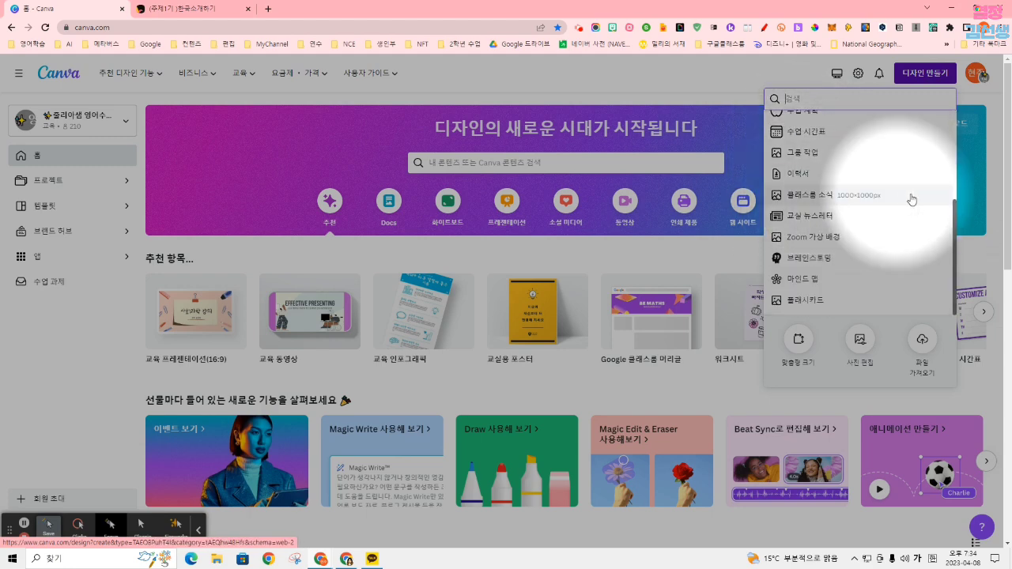
Step: Search the templates for 컷툰 from the home page
{"action": "left_click", "coordinate": [465, 161]}
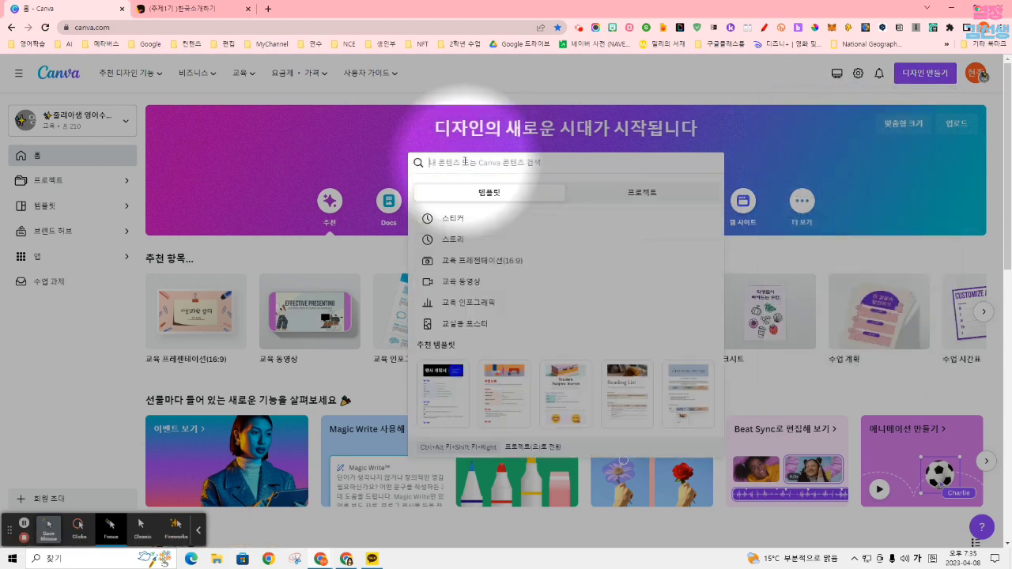
{"action": "type", "text": "첫툰"}
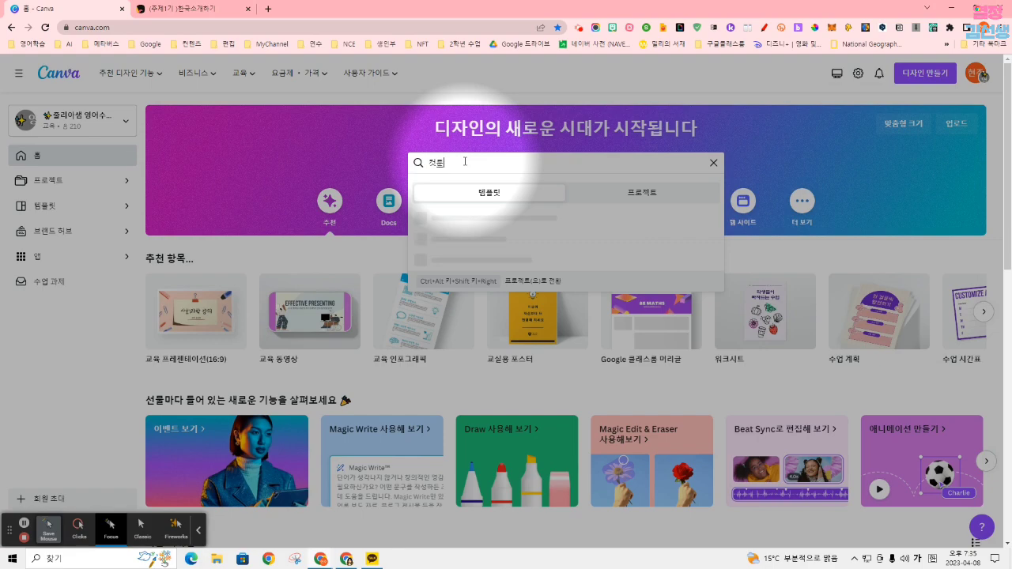
{"action": "key", "text": "Return"}
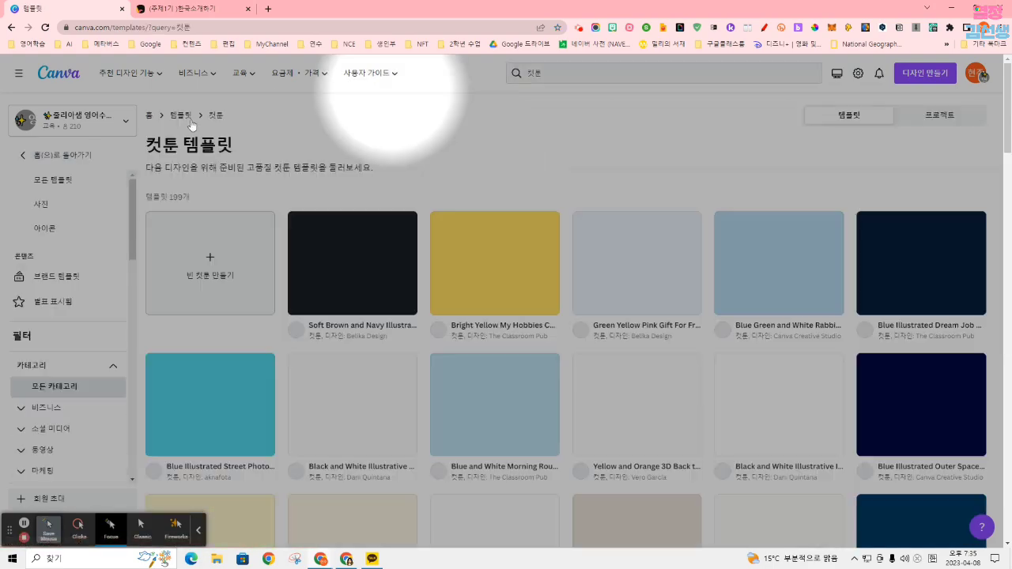
Step: Open the Soft Brown and Navy Illustrated Pixel Finding Treasures Story Comic Strip template for editing
{"action": "left_click", "coordinate": [352, 264]}
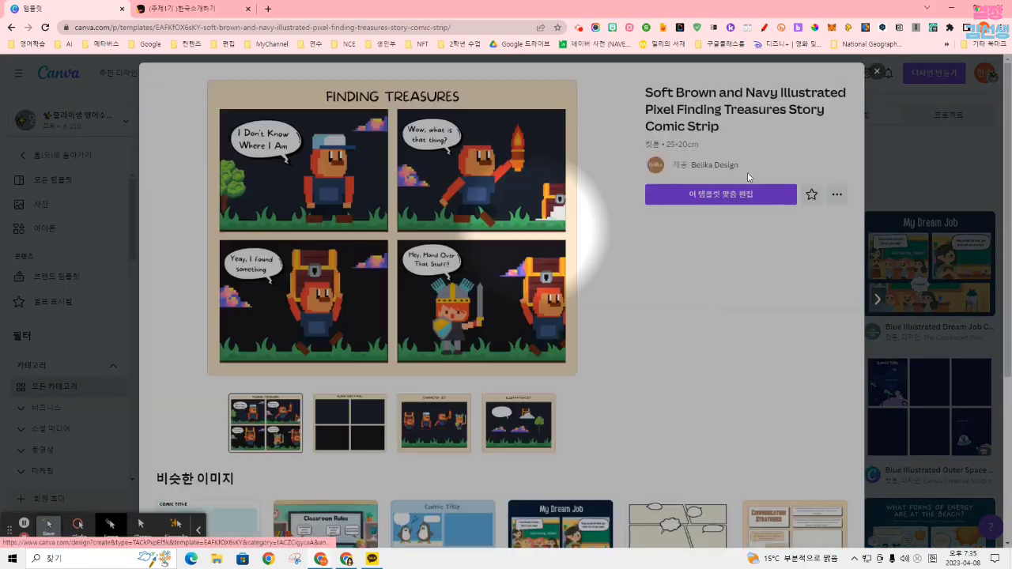
{"action": "left_click", "coordinate": [721, 199]}
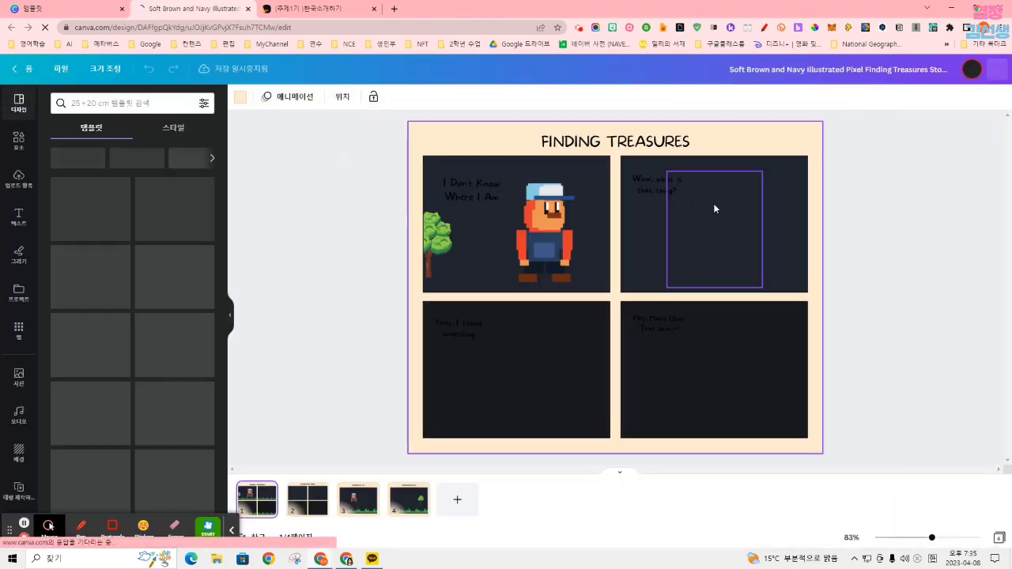
Step: Look over the comic strip's pages, from the finished strip to the blank grid, character set and illustration set
{"action": "left_click", "coordinate": [712, 230]}
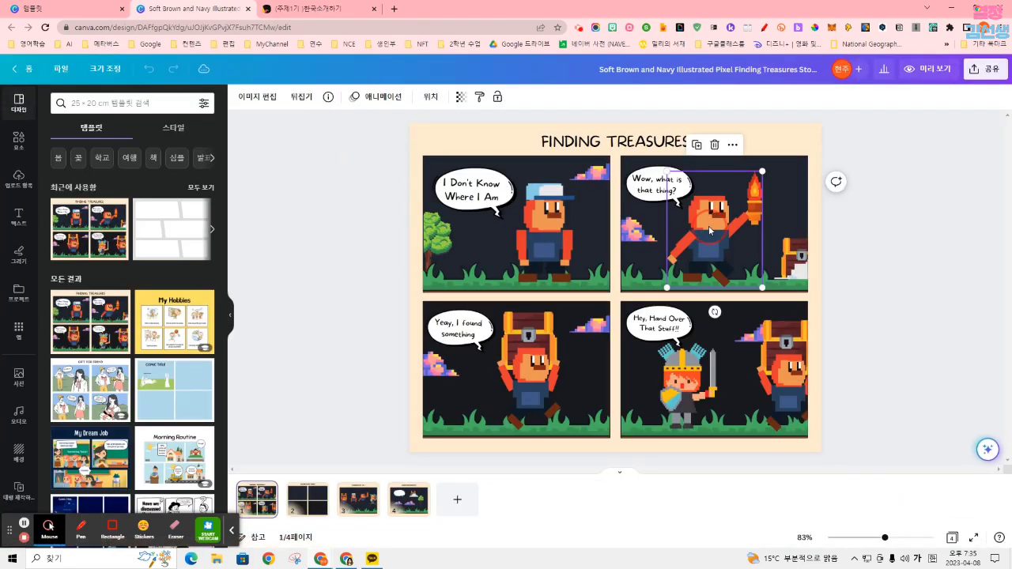
{"action": "left_click", "coordinate": [307, 499]}
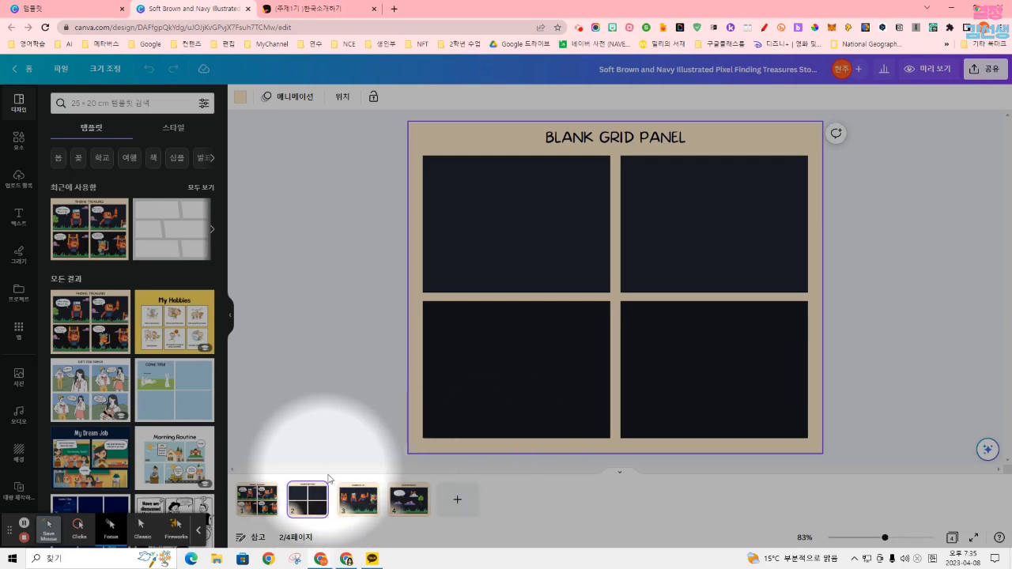
{"action": "left_click", "coordinate": [358, 500]}
{"action": "left_click", "coordinate": [408, 500]}
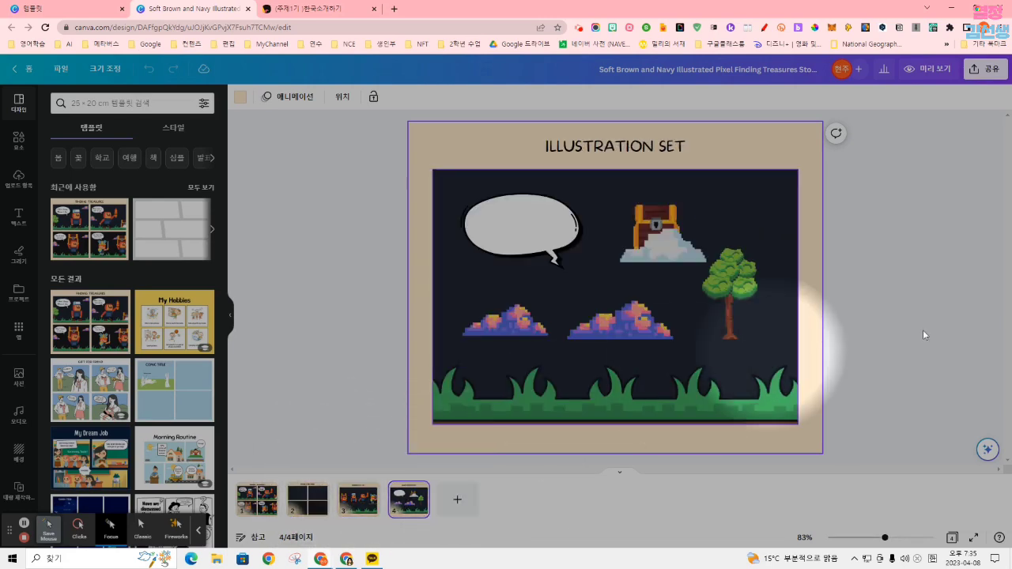
Step: Show all pages of the comic strip in a grid and duplicate the Illustration Set page
{"action": "left_click", "coordinate": [952, 540]}
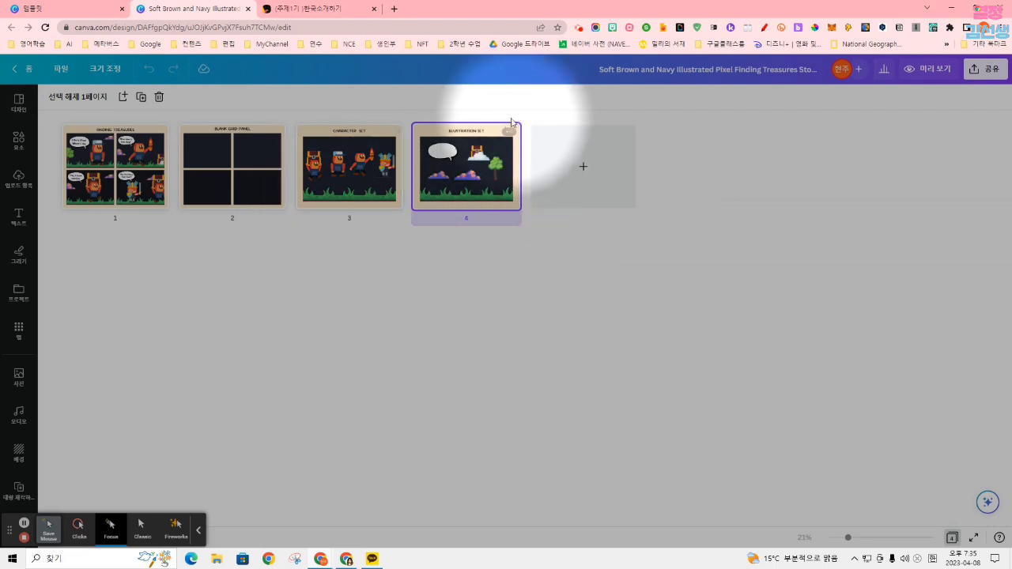
{"action": "left_click", "coordinate": [510, 130]}
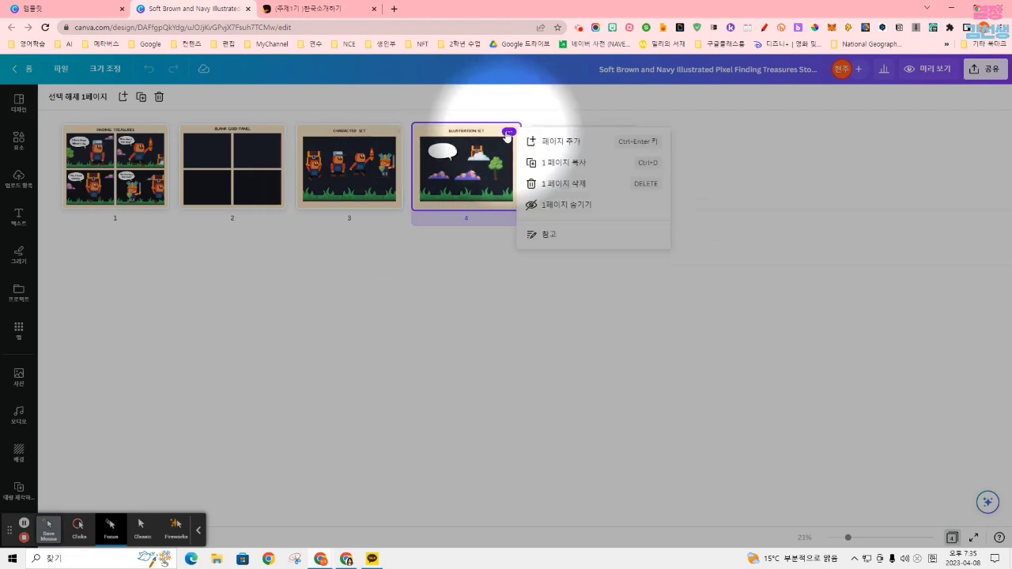
{"action": "left_click", "coordinate": [552, 163]}
Step: Delete the Character Set page and undo the deletion
{"action": "left_click", "coordinate": [392, 132]}
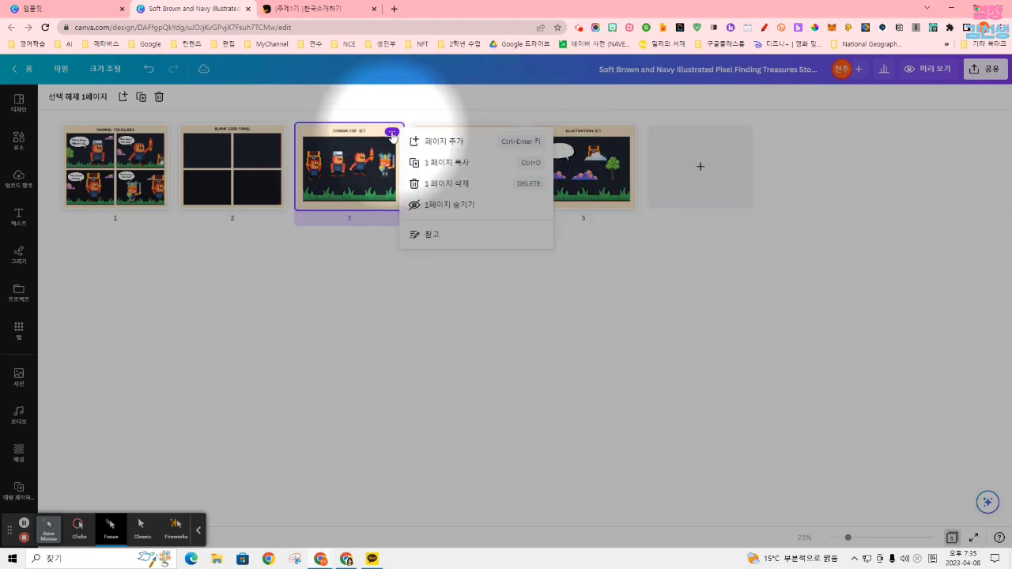
{"action": "left_click", "coordinate": [442, 184]}
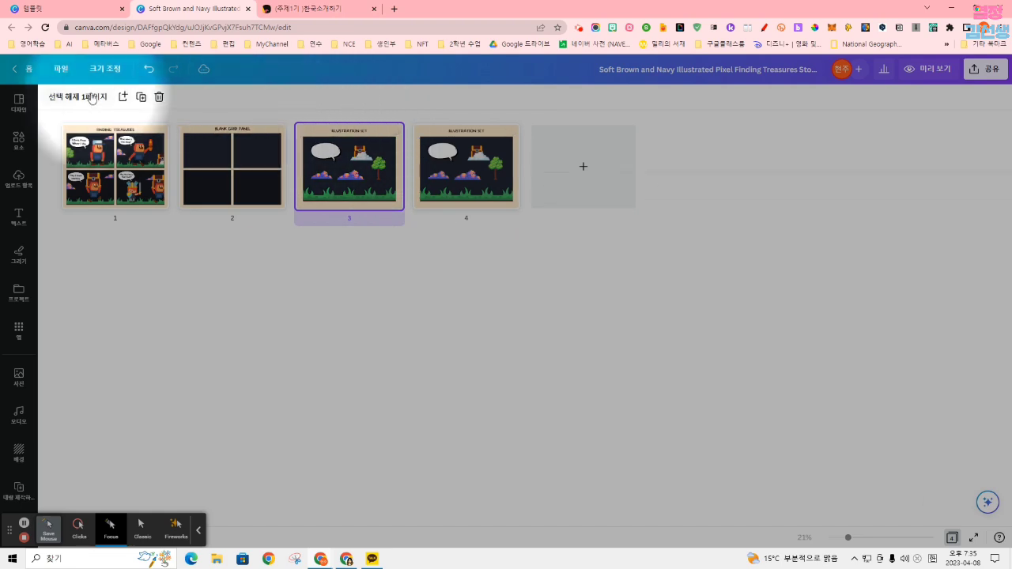
{"action": "left_click", "coordinate": [148, 69]}
Step: Duplicate the Character Set page and the Blank Grid Panel page
{"action": "left_click", "coordinate": [392, 131]}
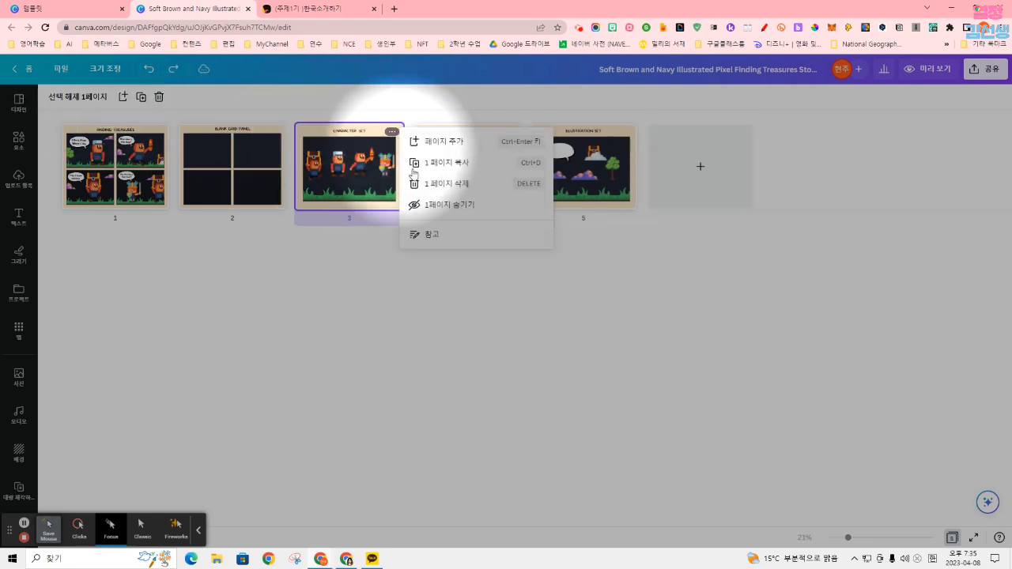
{"action": "left_click", "coordinate": [410, 168]}
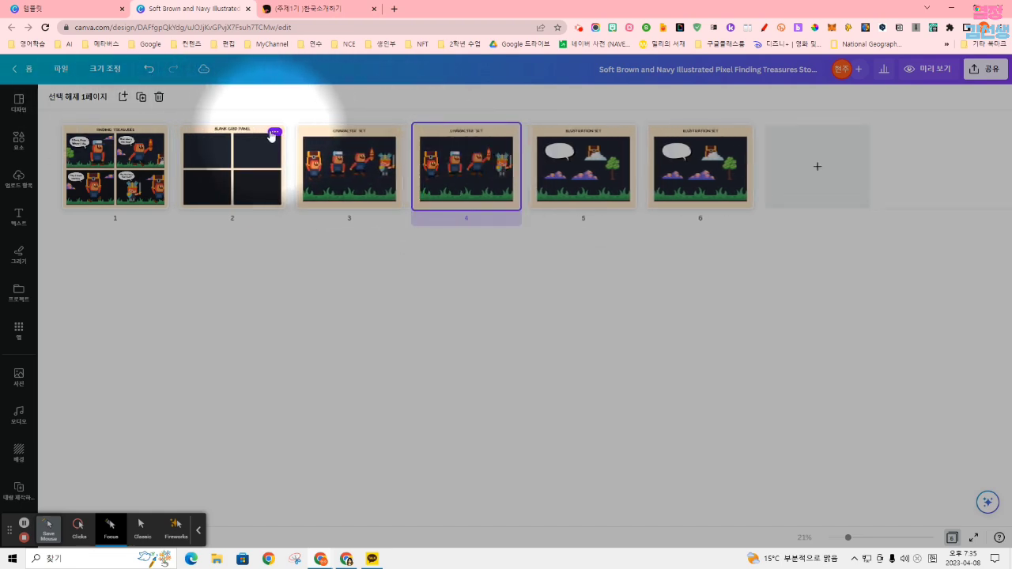
{"action": "left_click", "coordinate": [273, 132]}
{"action": "left_click", "coordinate": [317, 161]}
Step: Reorder the pages so a Blank Grid Panel is fourth, the two Illustration Sets fifth and sixth, and a Character Set seventh
{"action": "left_click_drag", "start_coordinate": [350, 198], "coordinate": [516, 175]}
{"action": "left_click_drag", "start_coordinate": [700, 166], "coordinate": [514, 166]}
{"action": "left_click_drag", "start_coordinate": [819, 170], "coordinate": [656, 182]}
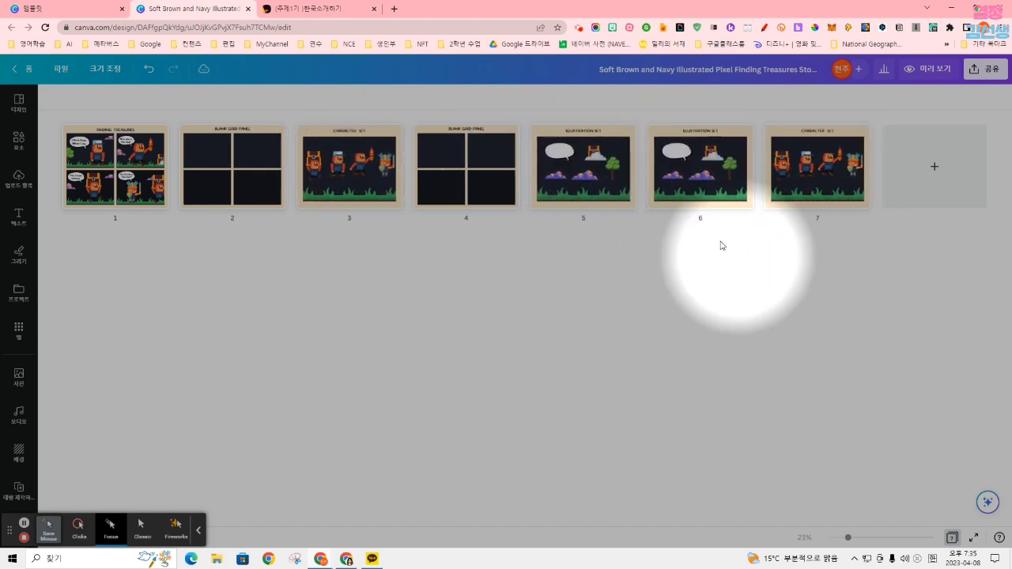
Step: View the comic strip in full screen, page back to the first page and forward through the set, and exit
{"action": "left_click", "coordinate": [971, 540]}
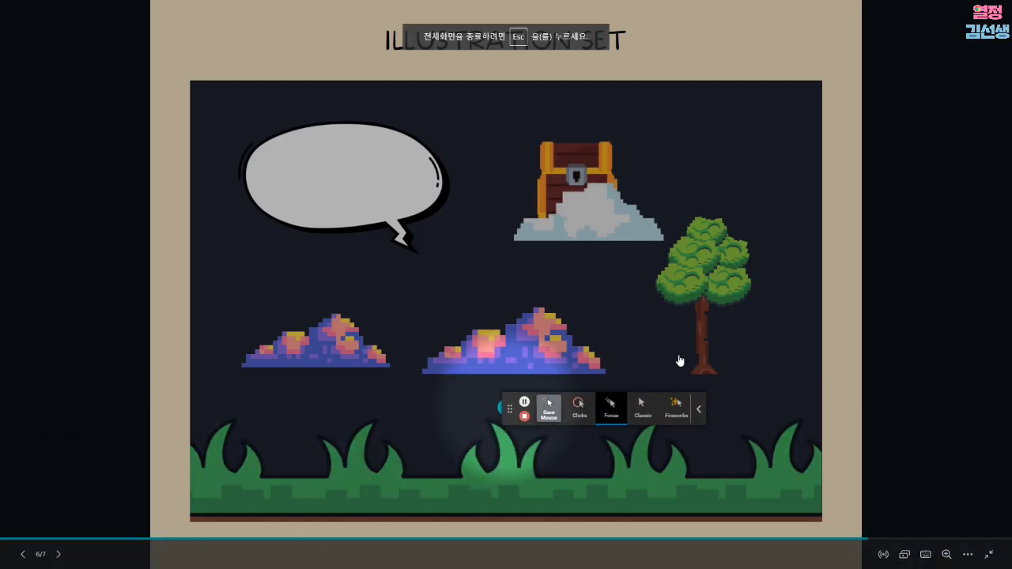
{"action": "left_click", "coordinate": [899, 345]}
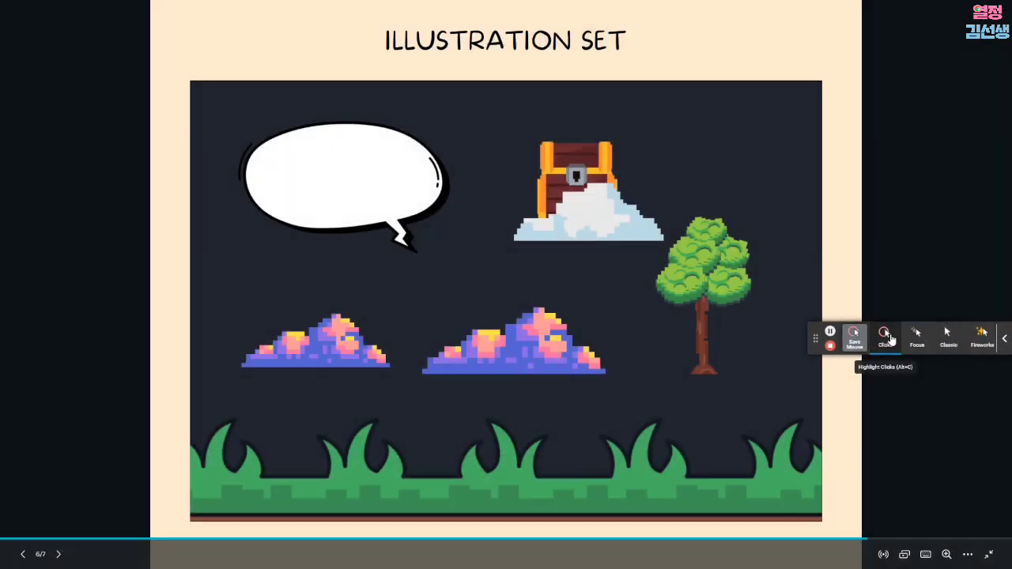
{"action": "left_click", "coordinate": [21, 558]}
{"action": "left_click", "coordinate": [22, 558]}
{"action": "left_click", "coordinate": [21, 558]}
{"action": "left_click", "coordinate": [22, 558]}
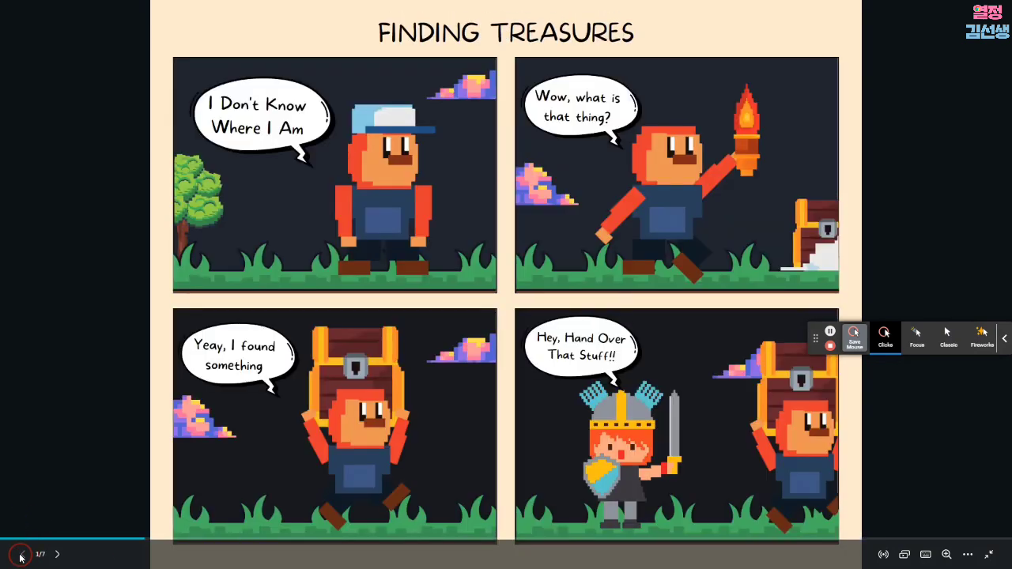
{"action": "left_click", "coordinate": [940, 473]}
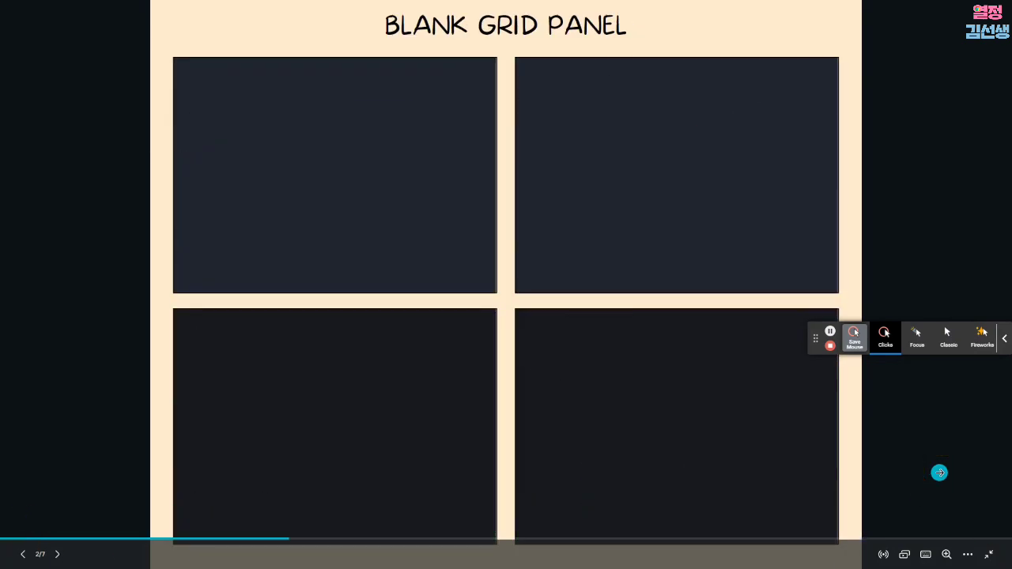
{"action": "left_click", "coordinate": [939, 473]}
{"action": "left_click", "coordinate": [939, 473]}
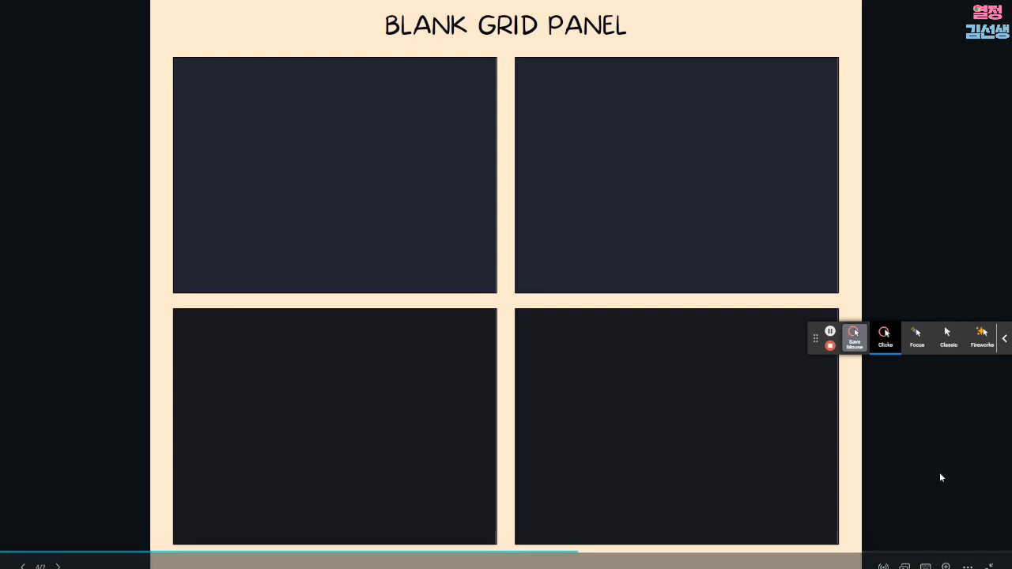
{"action": "left_click", "coordinate": [941, 476]}
{"action": "left_click", "coordinate": [993, 557]}
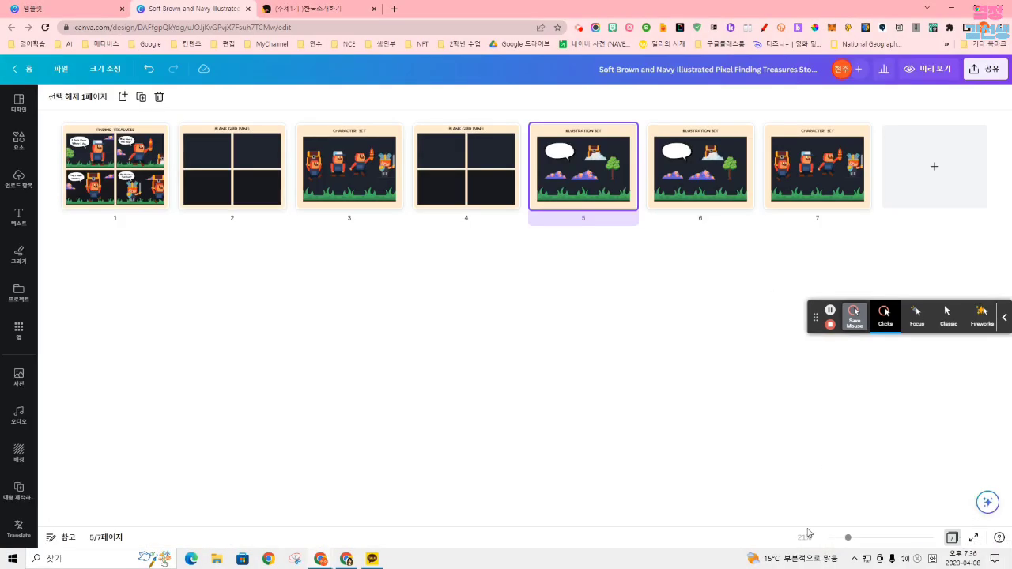
Step: Return from the page grid to the single-page editing view and open the design's sharing options
{"action": "left_click", "coordinate": [952, 538]}
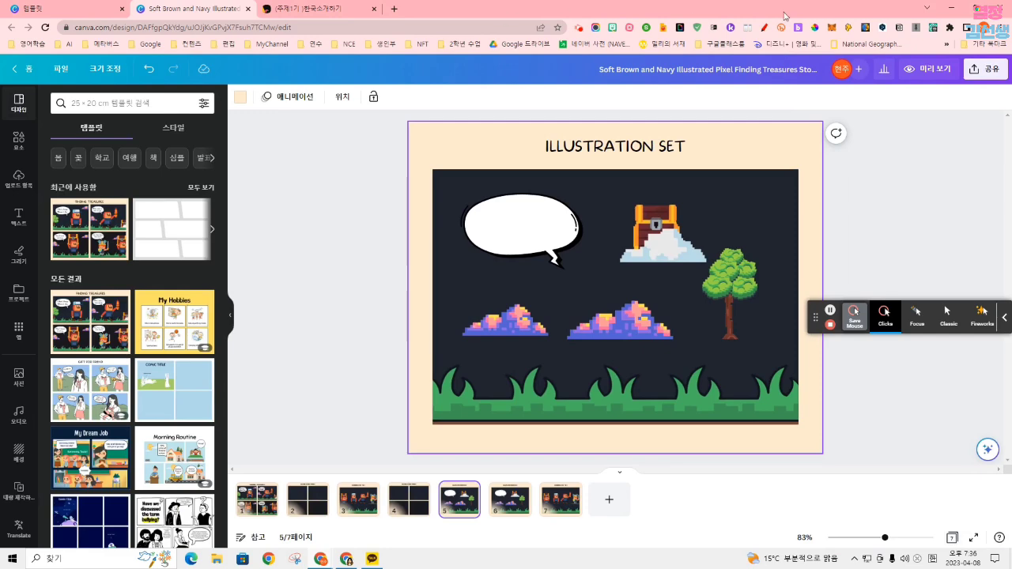
{"action": "left_click", "coordinate": [916, 314]}
{"action": "left_click", "coordinate": [986, 70]}
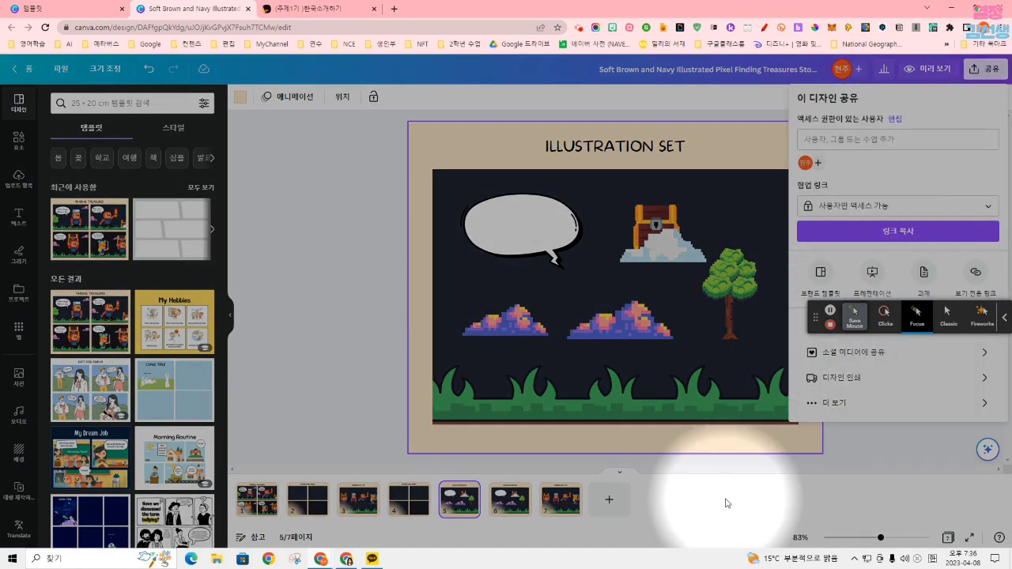
Step: Create a view-only link for the comic strip design and copy it
{"action": "left_click_drag", "start_coordinate": [808, 326], "coordinate": [700, 541]}
{"action": "left_click", "coordinate": [988, 69]}
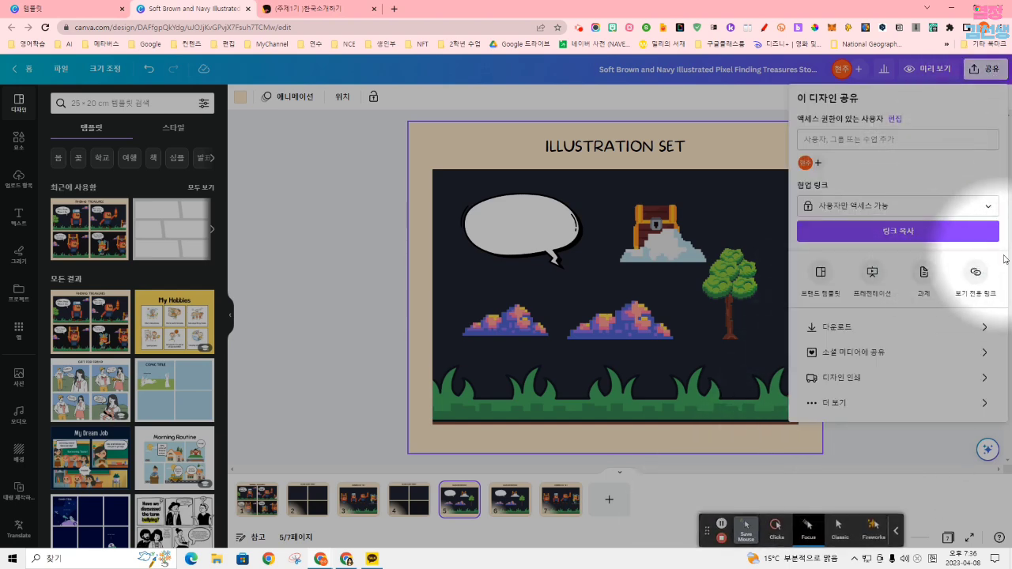
{"action": "left_click", "coordinate": [975, 277]}
{"action": "left_click", "coordinate": [990, 162]}
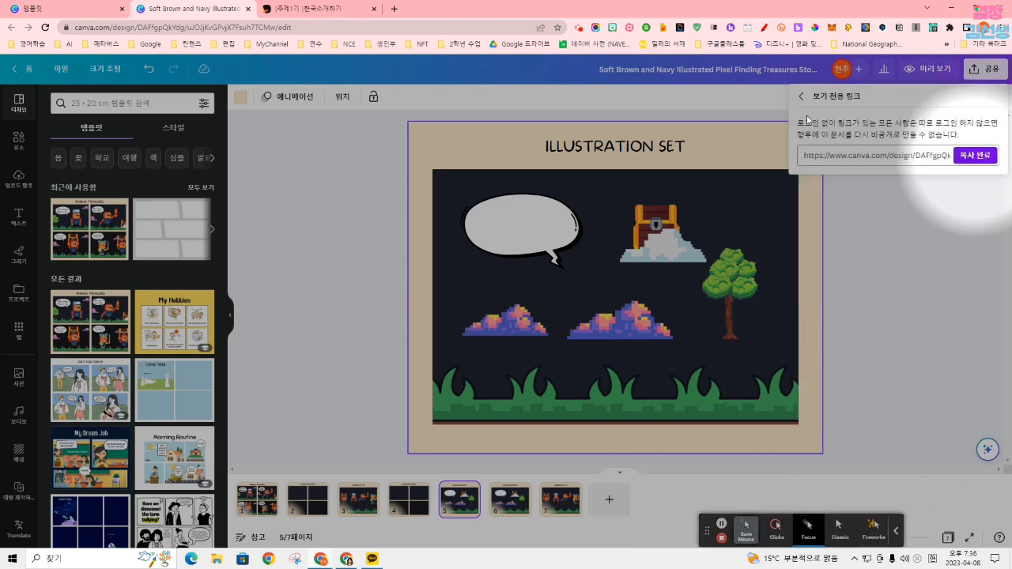
Step: Open the copied view-only link in a new browser tab
{"action": "left_click", "coordinate": [394, 9]}
{"action": "key", "text": "ctrl+v"}
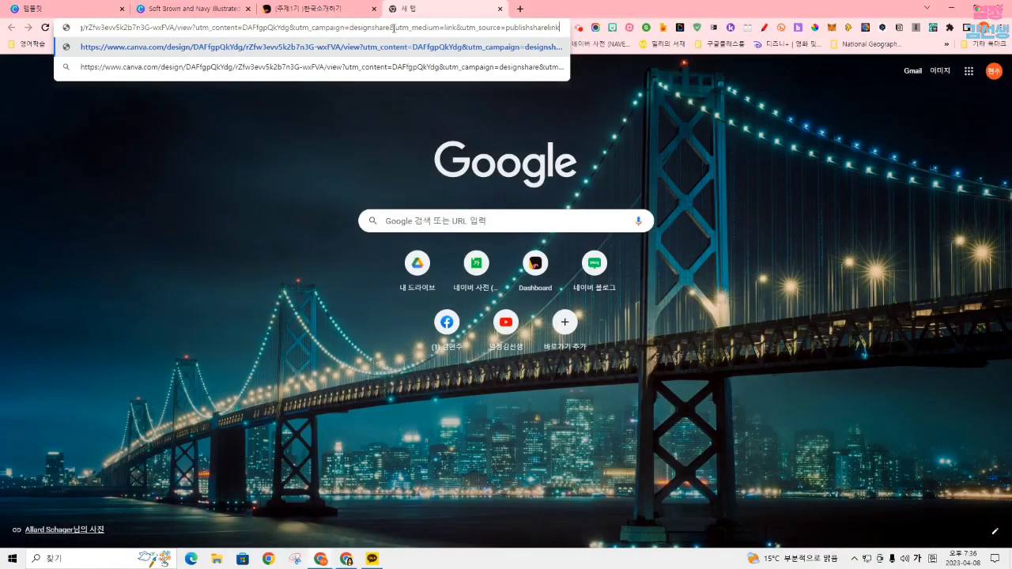
{"action": "key", "text": "Return"}
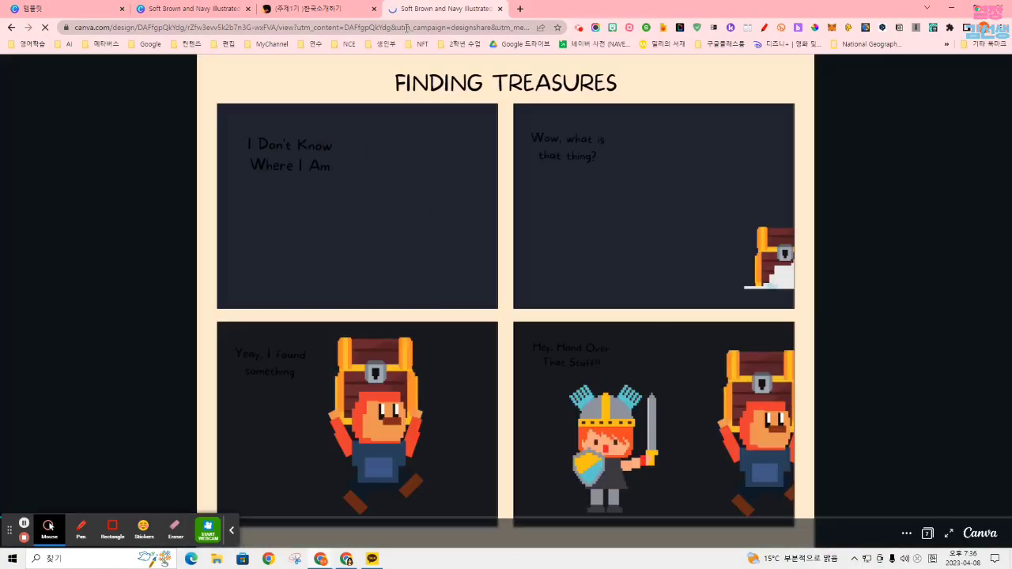
Step: Page forward through the shared comic strip to an Illustration Set page and close its browser tab
{"action": "left_click", "coordinate": [850, 303]}
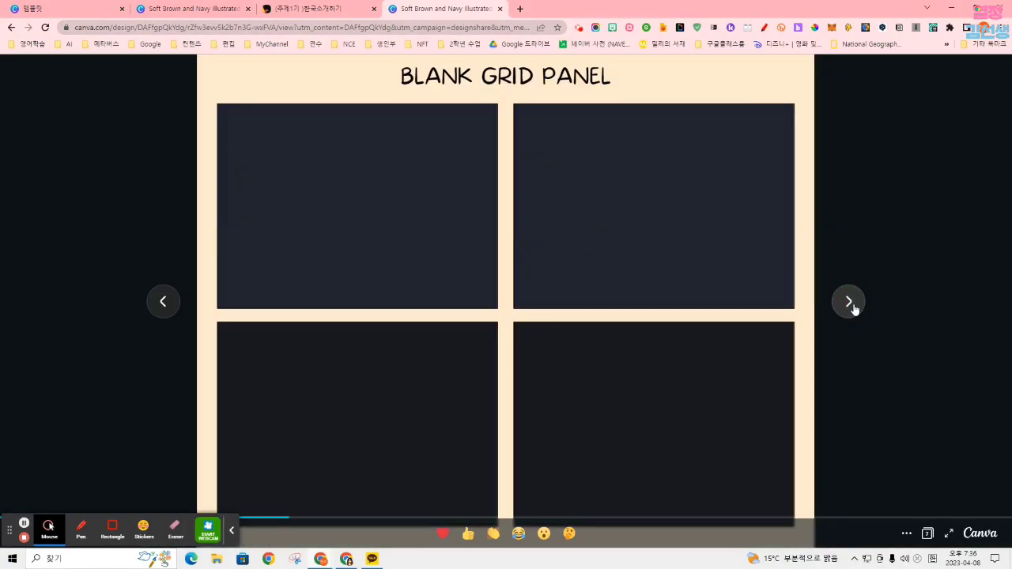
{"action": "left_click", "coordinate": [49, 527]}
{"action": "left_click", "coordinate": [111, 528]}
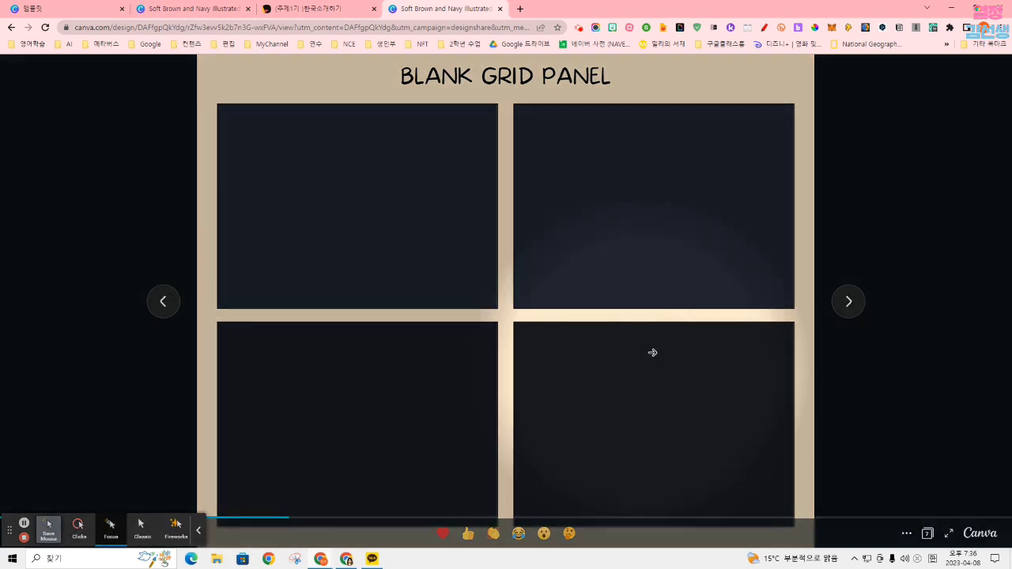
{"action": "left_click", "coordinate": [852, 308]}
{"action": "left_click", "coordinate": [854, 310]}
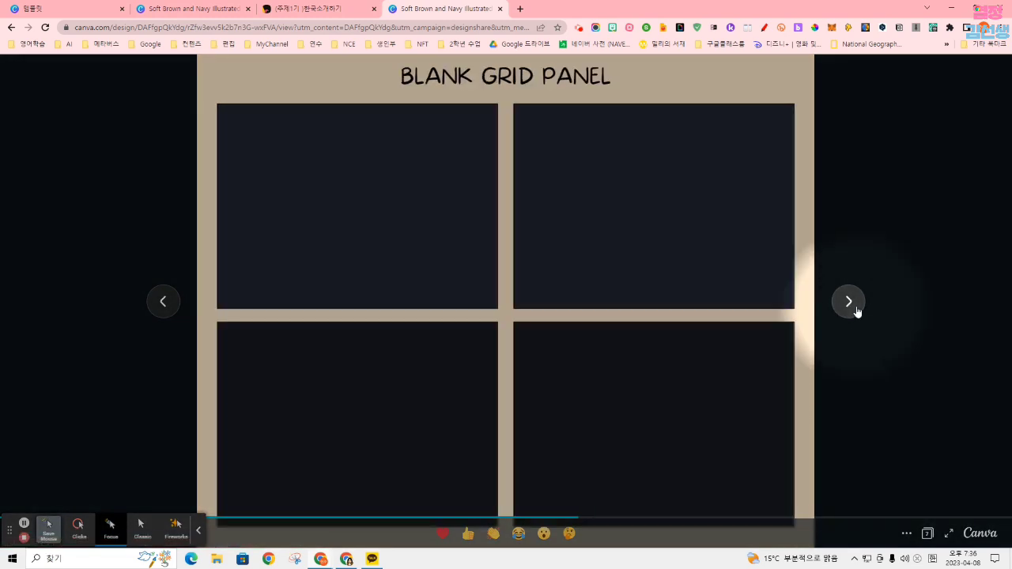
{"action": "left_click", "coordinate": [857, 312]}
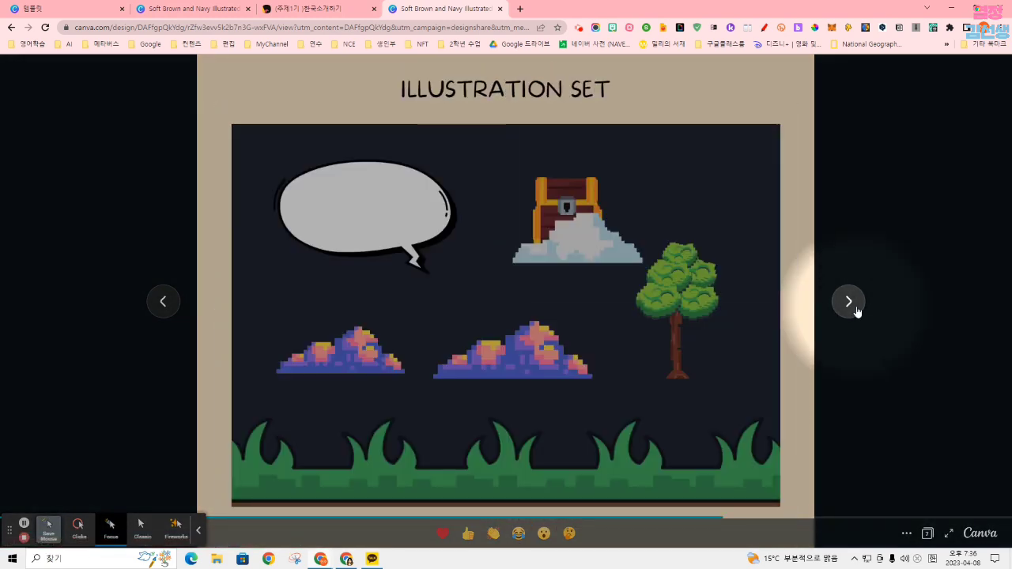
{"action": "left_click", "coordinate": [499, 9]}
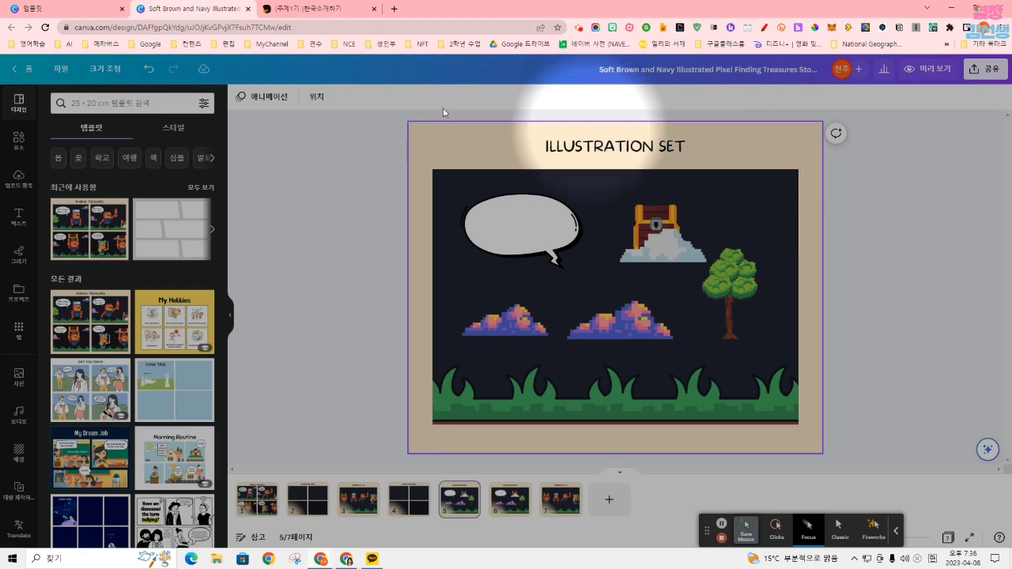
Step: Show the audio library beside the comic strip design
{"action": "left_click", "coordinate": [776, 524]}
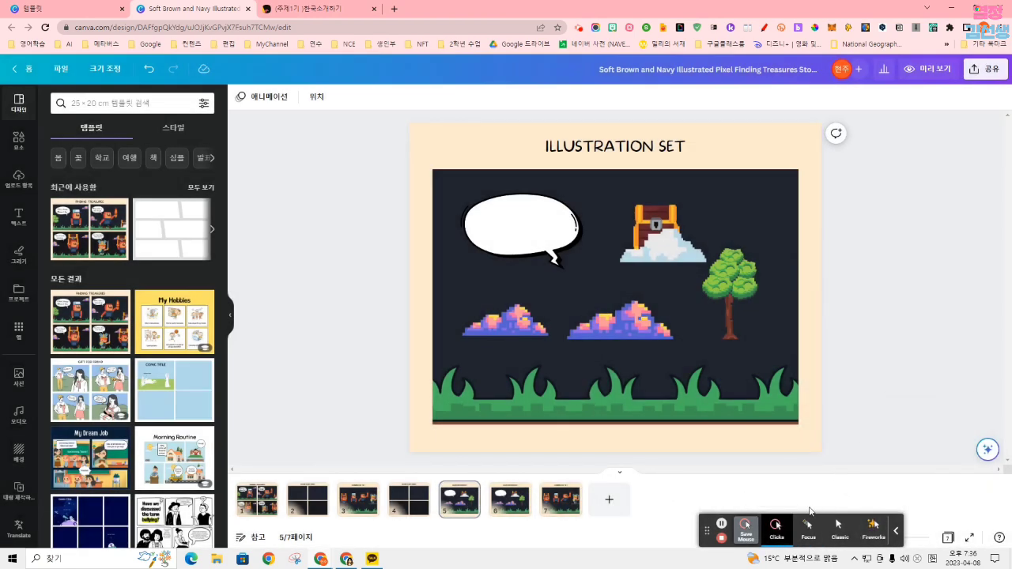
{"action": "left_click", "coordinate": [807, 521]}
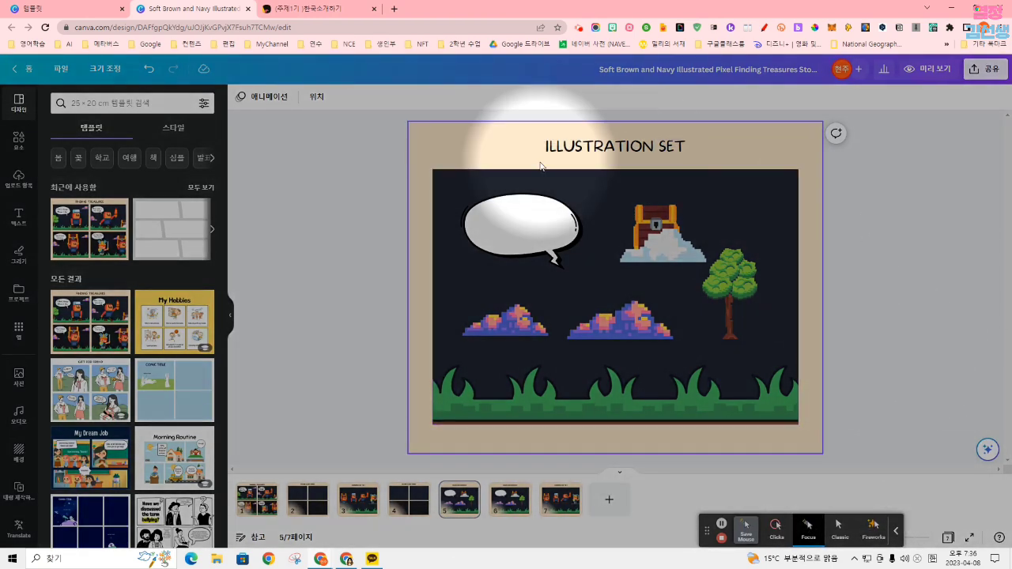
{"action": "left_click", "coordinate": [22, 419]}
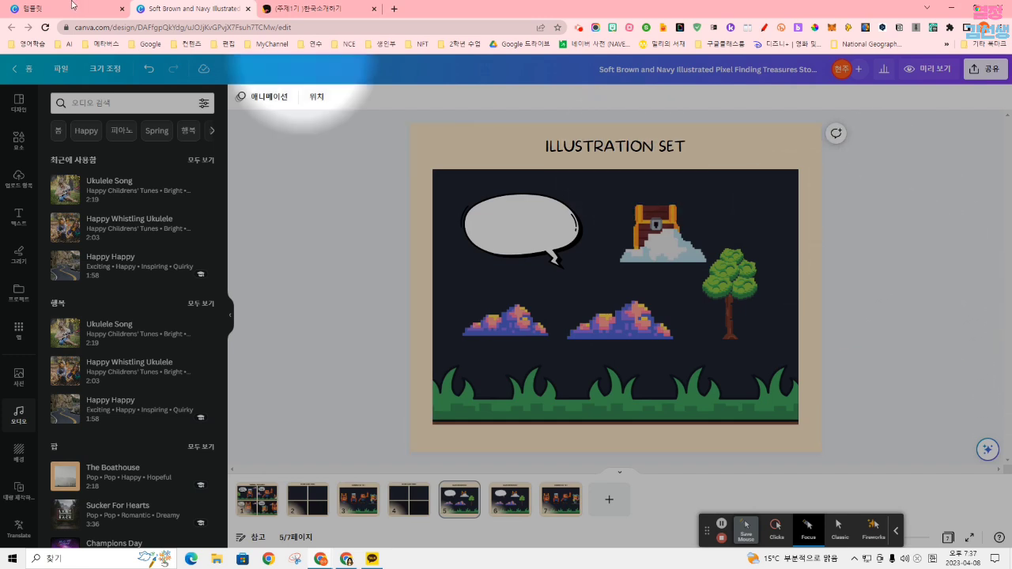
Step: Return to the home page and search the templates for "책커버"
{"action": "left_click", "coordinate": [24, 69]}
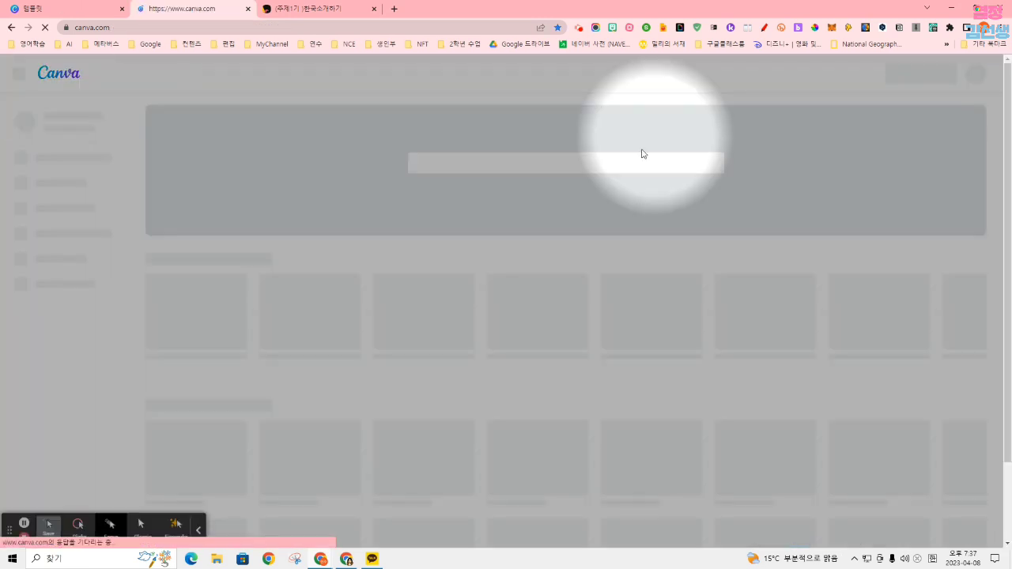
{"action": "left_click", "coordinate": [542, 164]}
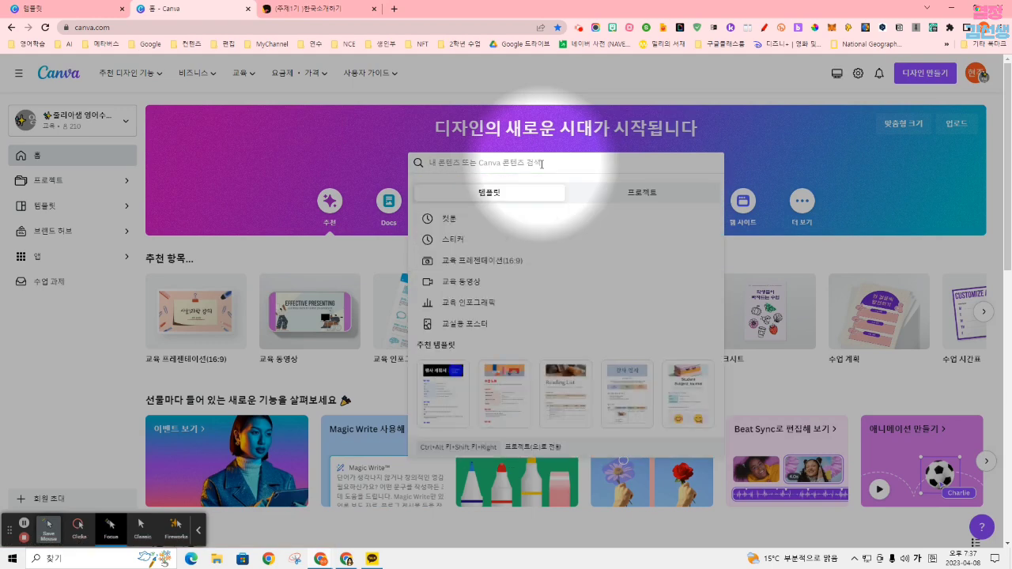
{"action": "type", "text": "젠"}
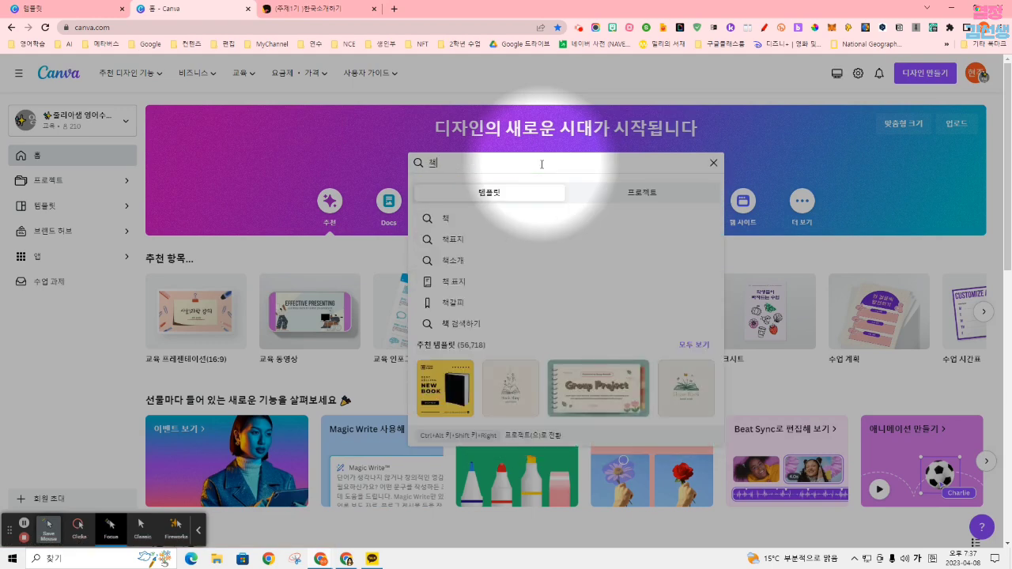
{"action": "type", "text": "갈"}
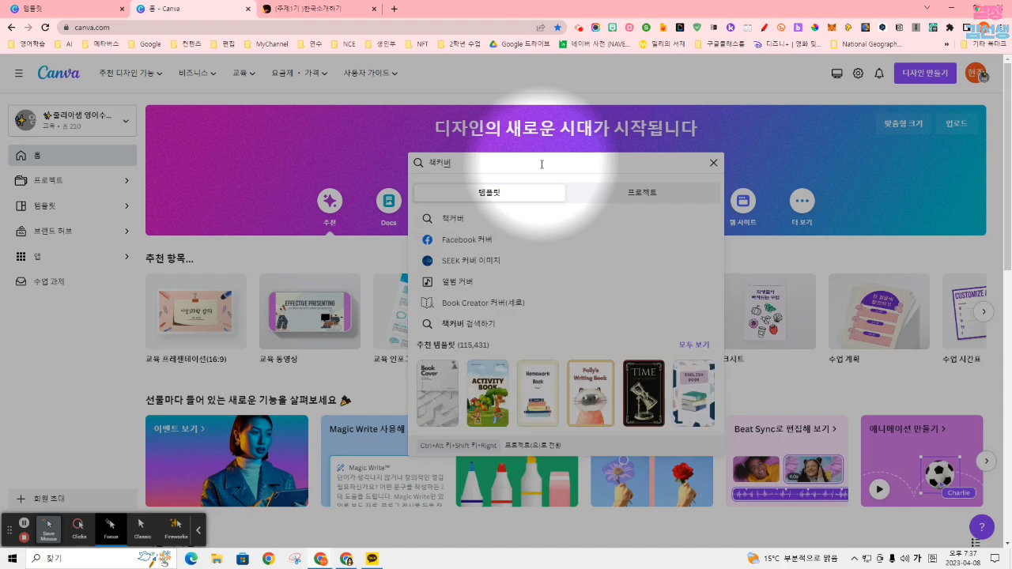
{"action": "key", "text": "Return"}
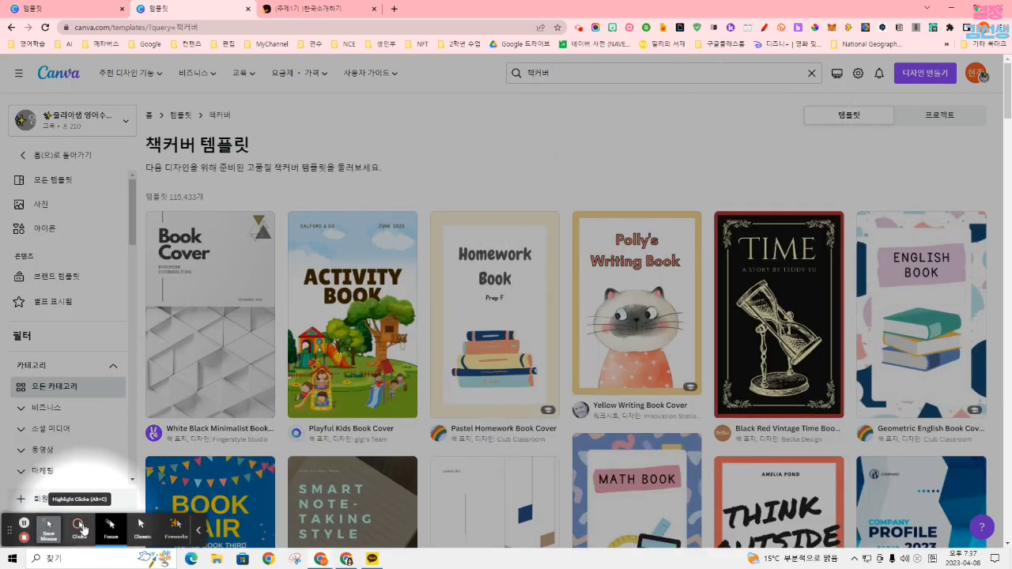
Step: Browse the book cover templates, preview the Yellow Writing Book Cover, and close the preview
{"action": "left_click", "coordinate": [78, 526]}
{"action": "scroll", "coordinate": [823, 327], "scroll_direction": "down", "scroll_amount": 5}
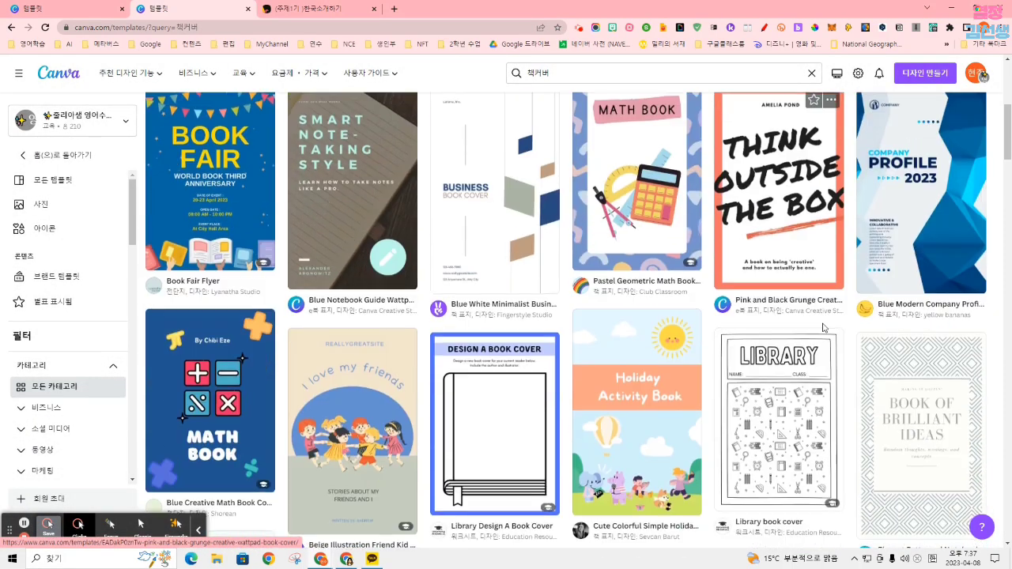
{"action": "scroll", "coordinate": [823, 328], "scroll_direction": "up", "scroll_amount": 5}
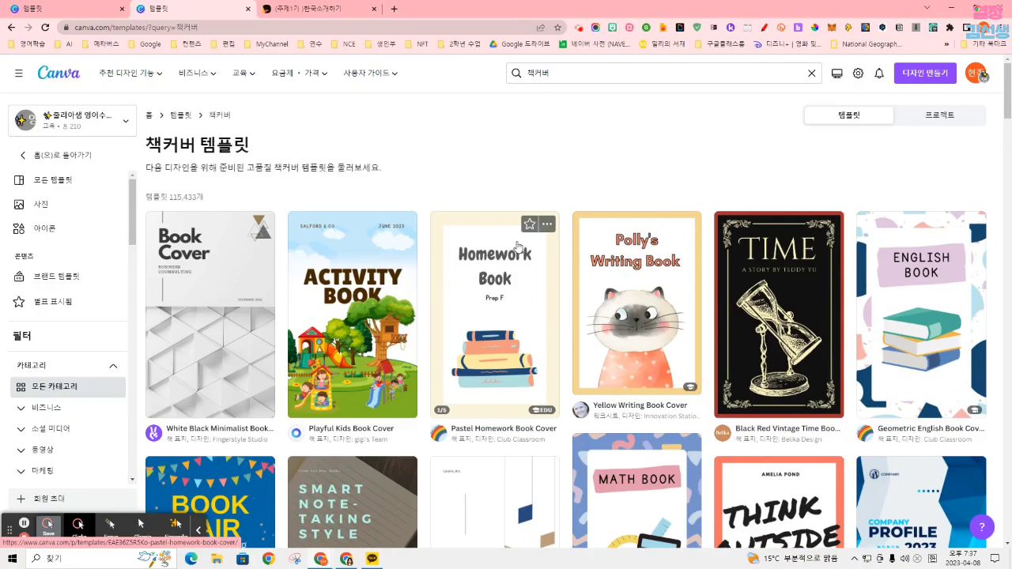
{"action": "left_click", "coordinate": [644, 298]}
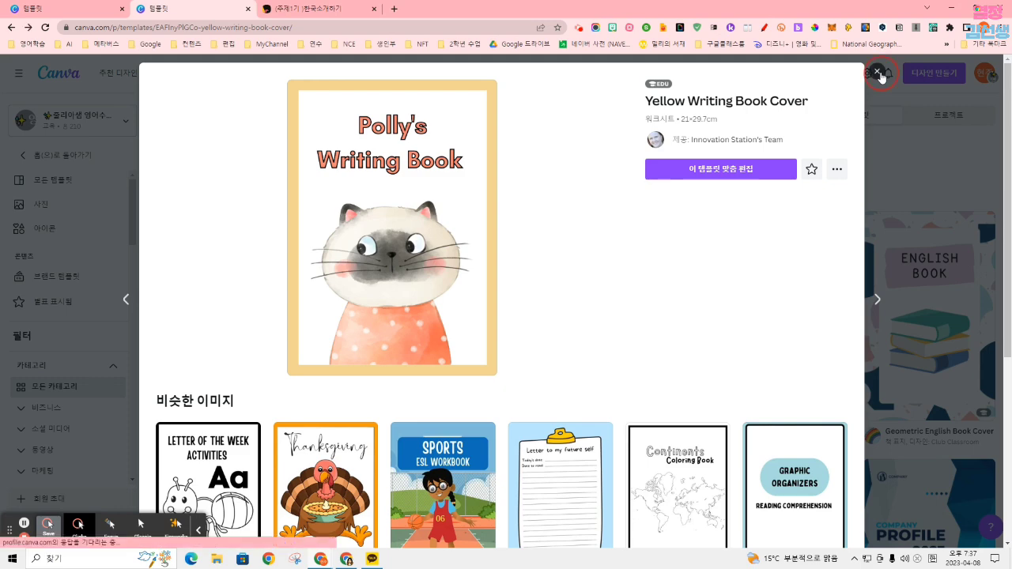
{"action": "left_click", "coordinate": [876, 71]}
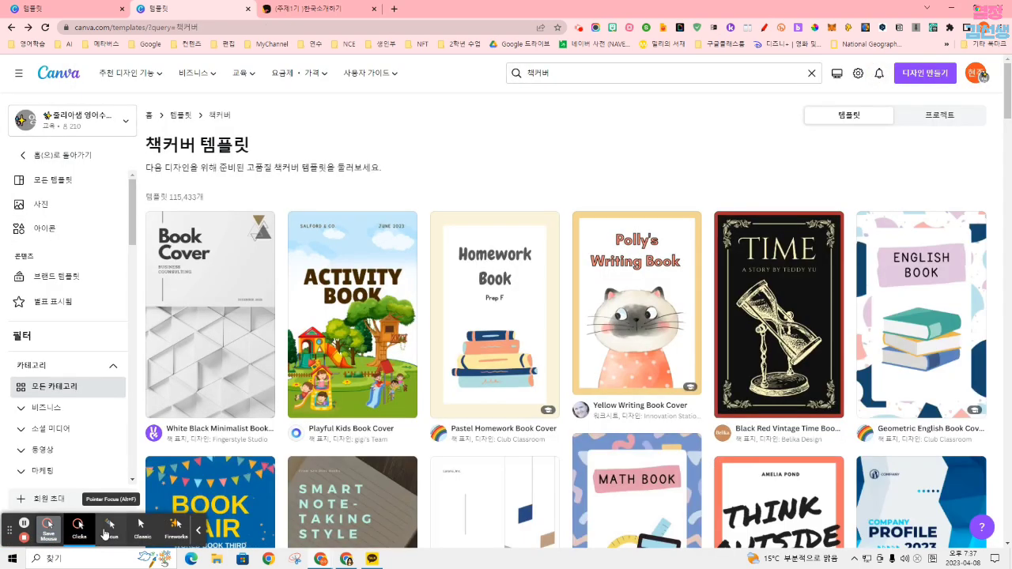
Step: Search the templates for "책갈피"
{"action": "left_click", "coordinate": [105, 535]}
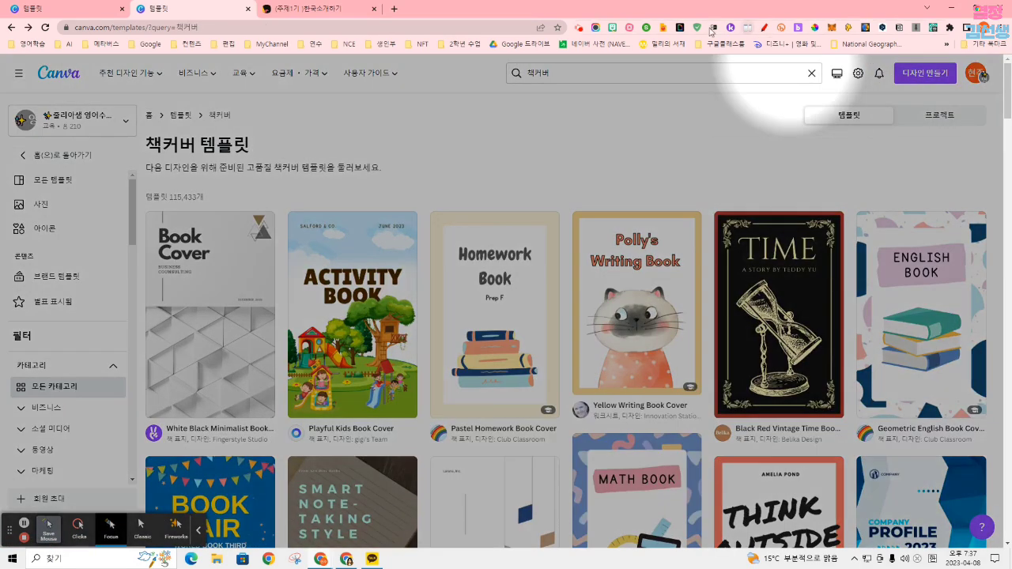
{"action": "left_click", "coordinate": [568, 77]}
{"action": "type", "text": "책"}
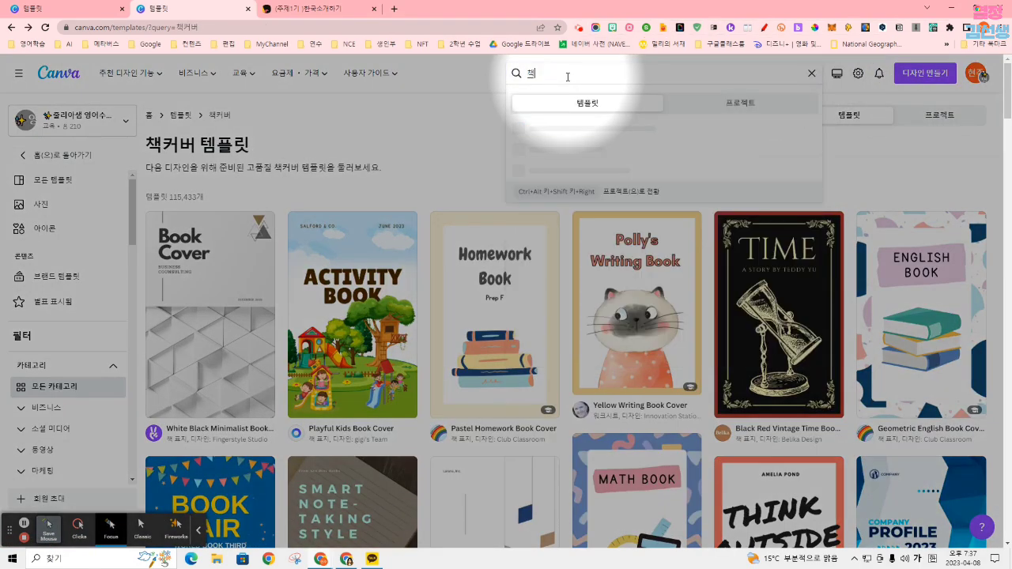
{"action": "type", "text": "갈피"}
{"action": "key", "text": "Return"}
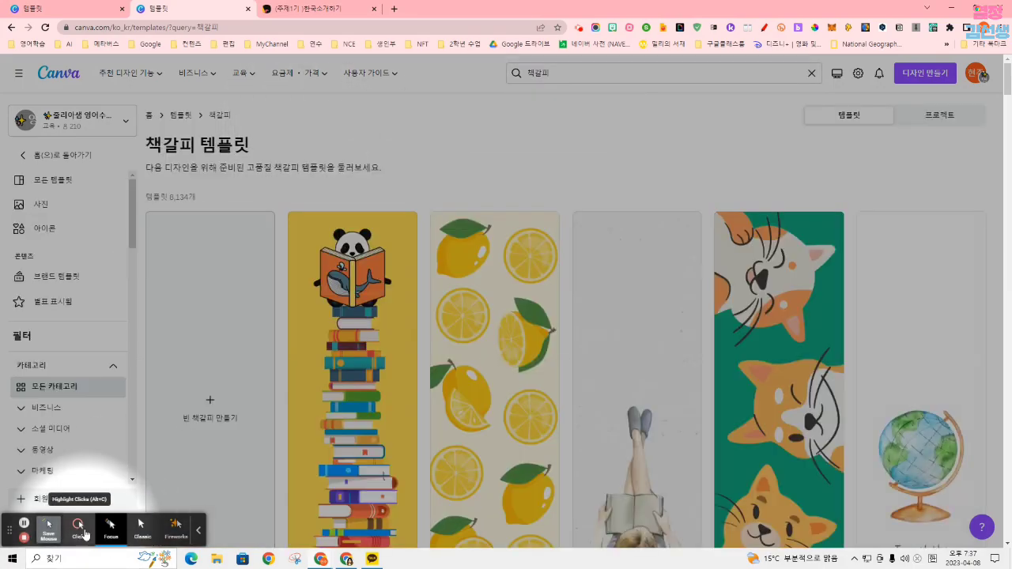
Step: Preview the Minimalist watercolor Bookmark template and look through the similar bookmark designs listed with it
{"action": "left_click", "coordinate": [78, 526]}
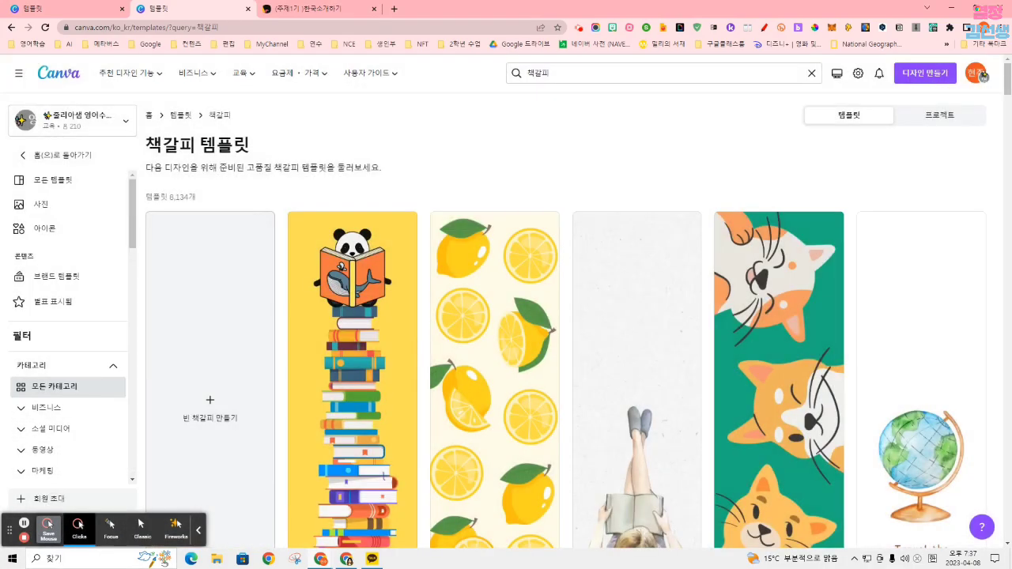
{"action": "scroll", "coordinate": [808, 310], "scroll_direction": "down", "scroll_amount": 5}
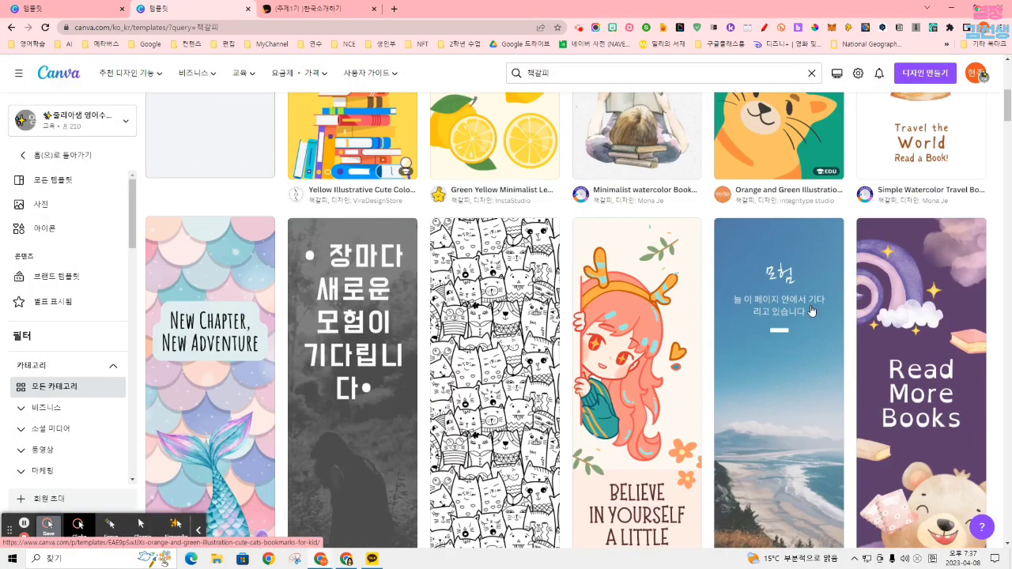
{"action": "scroll", "coordinate": [810, 310], "scroll_direction": "up", "scroll_amount": 2}
{"action": "scroll", "coordinate": [811, 310], "scroll_direction": "up", "scroll_amount": 3}
{"action": "scroll", "coordinate": [811, 311], "scroll_direction": "down", "scroll_amount": 3}
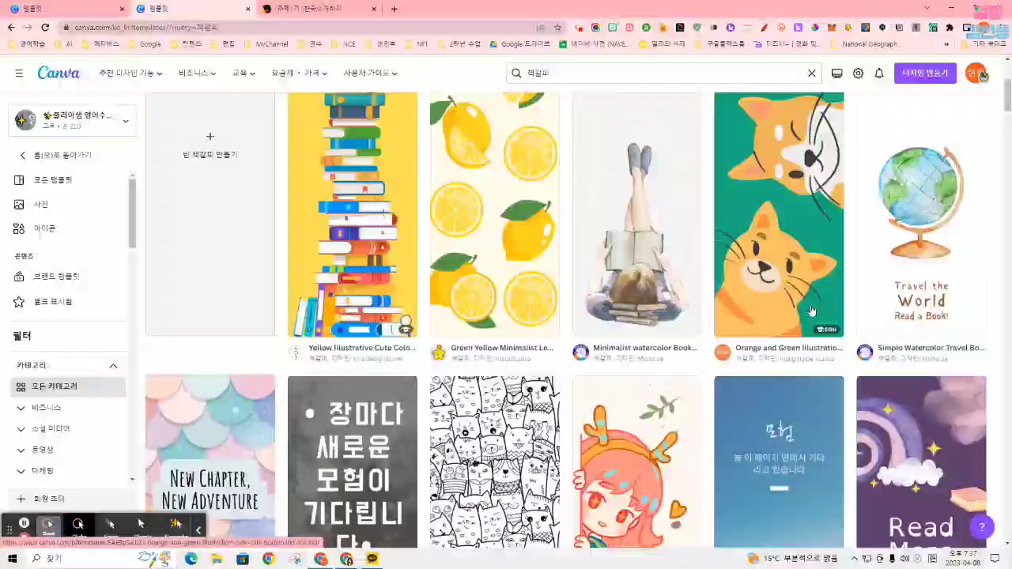
{"action": "left_click", "coordinate": [668, 205]}
{"action": "scroll", "coordinate": [631, 320], "scroll_direction": "down", "scroll_amount": 9}
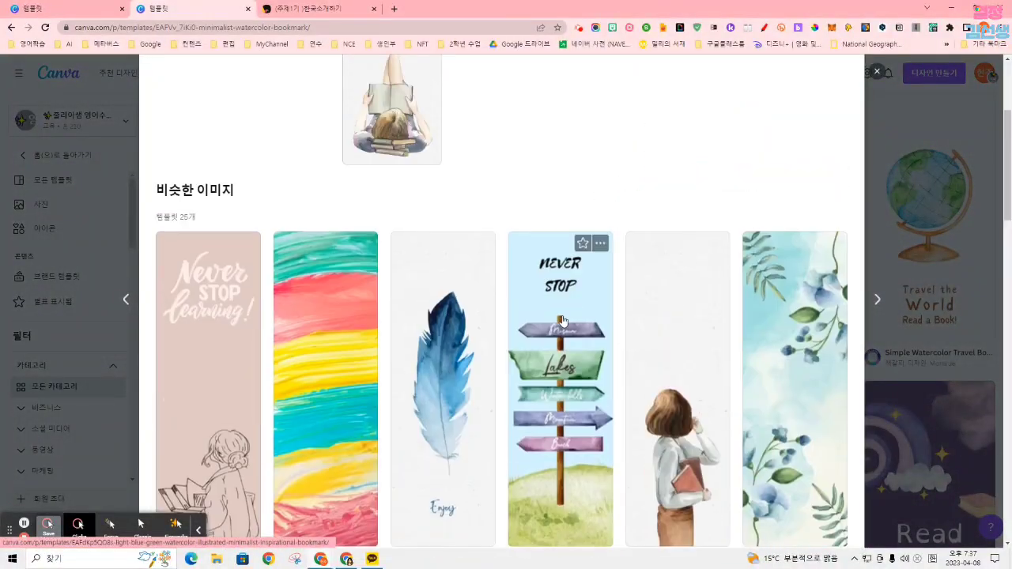
{"action": "scroll", "coordinate": [562, 320], "scroll_direction": "down", "scroll_amount": 8}
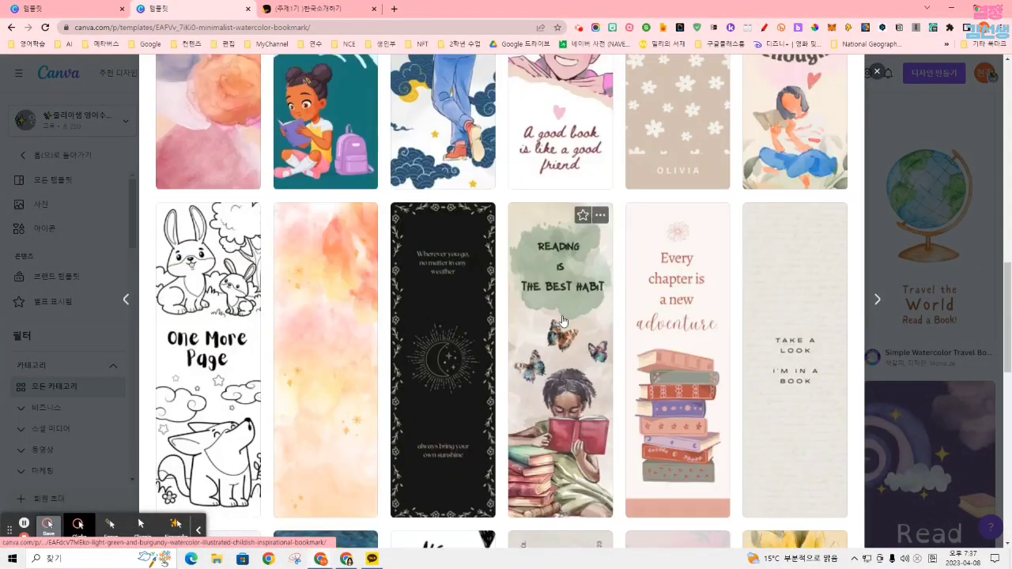
{"action": "scroll", "coordinate": [563, 320], "scroll_direction": "up", "scroll_amount": 8}
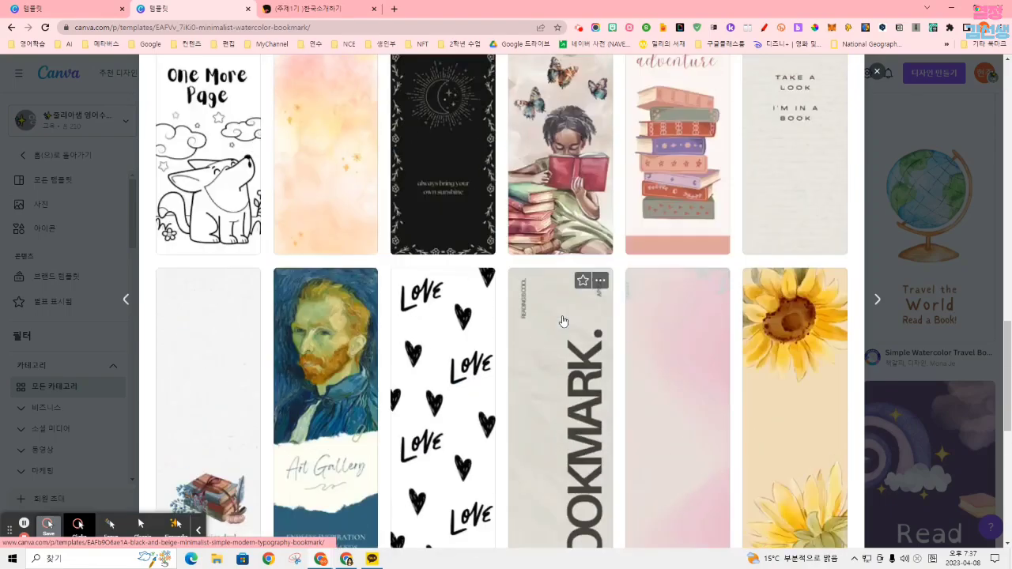
{"action": "scroll", "coordinate": [563, 321], "scroll_direction": "up", "scroll_amount": 2}
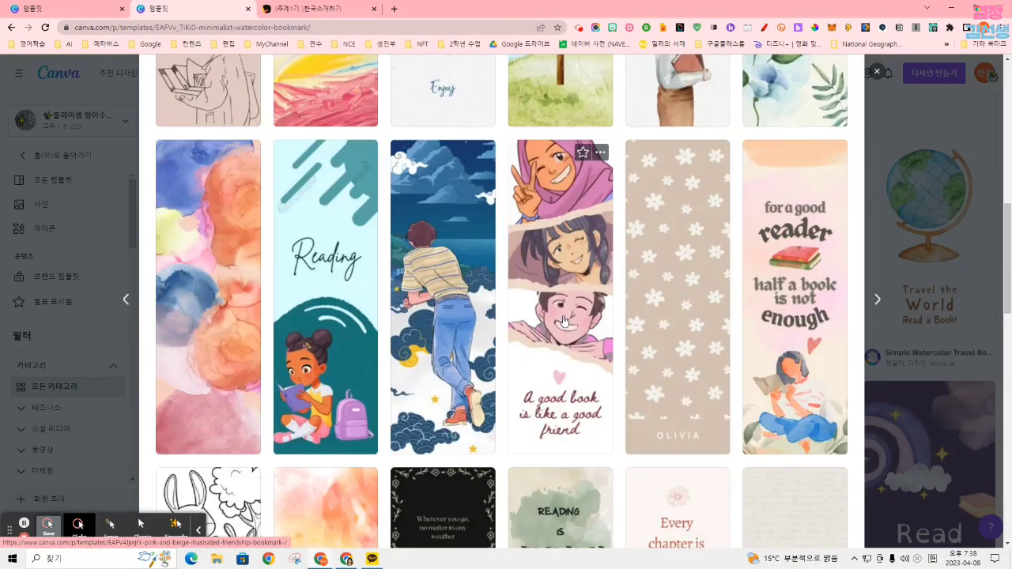
{"action": "scroll", "coordinate": [619, 285], "scroll_direction": "down", "scroll_amount": 10}
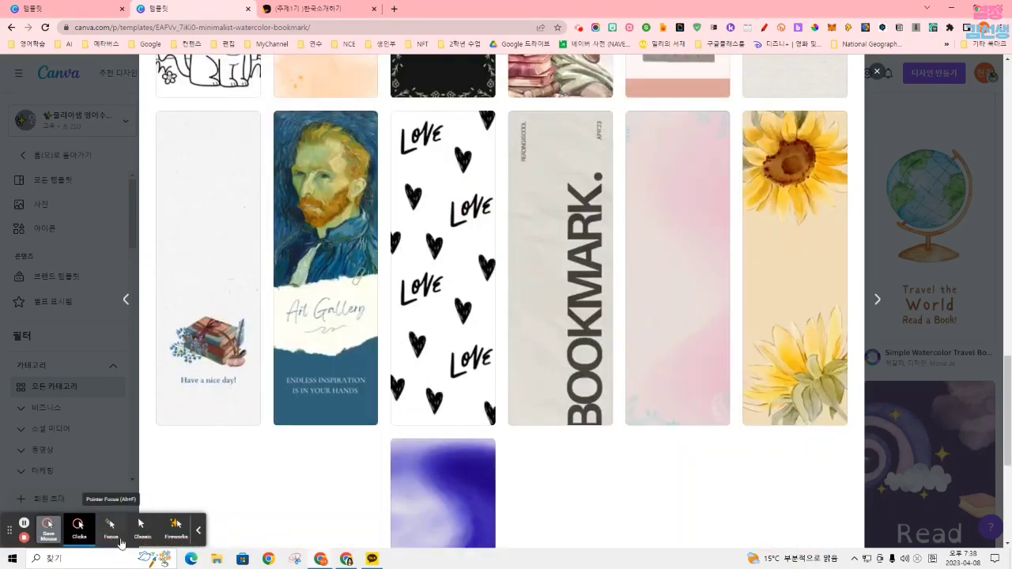
{"action": "left_click", "coordinate": [120, 543]}
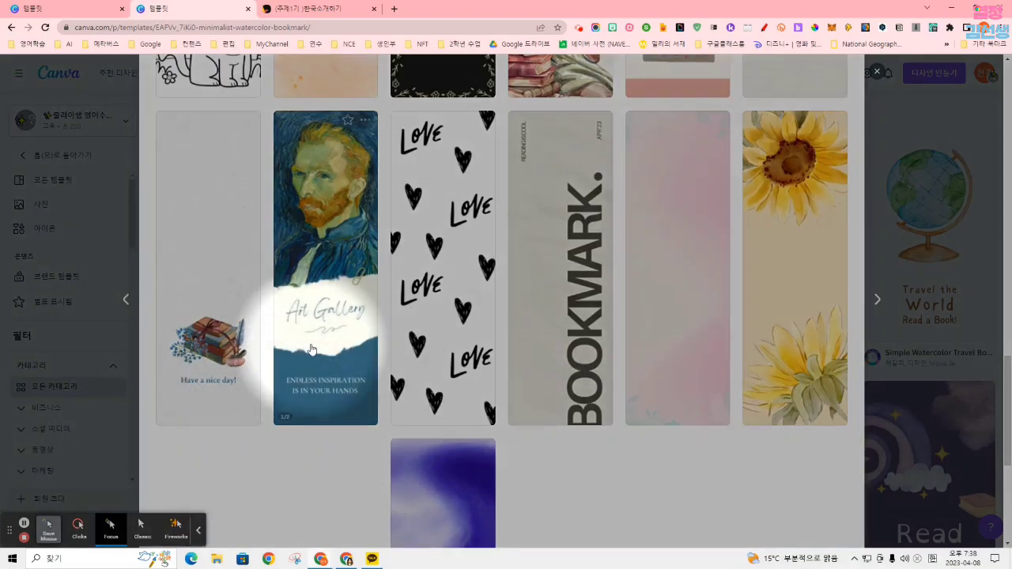
{"action": "scroll", "coordinate": [543, 356], "scroll_direction": "up", "scroll_amount": 13}
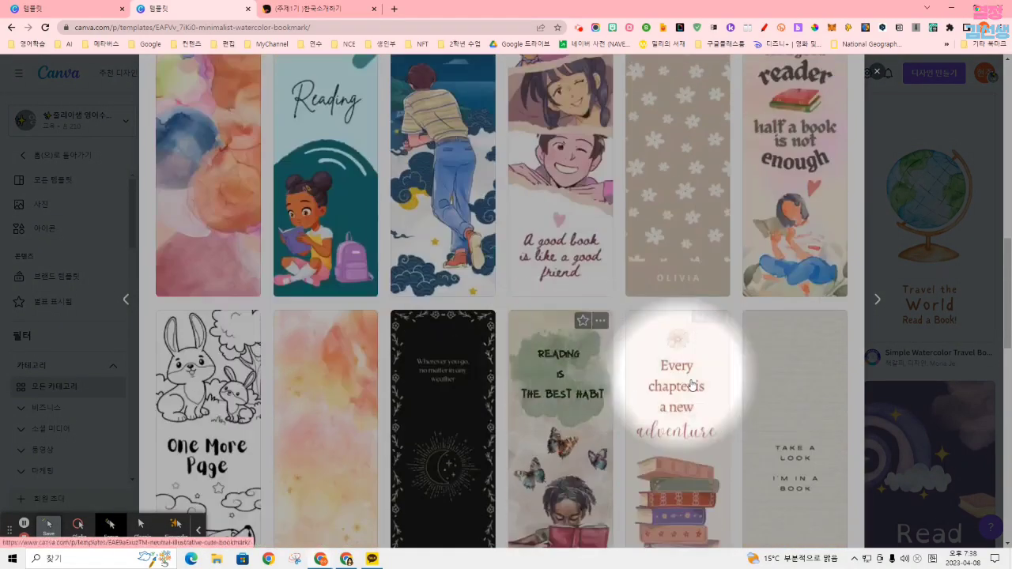
{"action": "scroll", "coordinate": [802, 227], "scroll_direction": "up", "scroll_amount": 4}
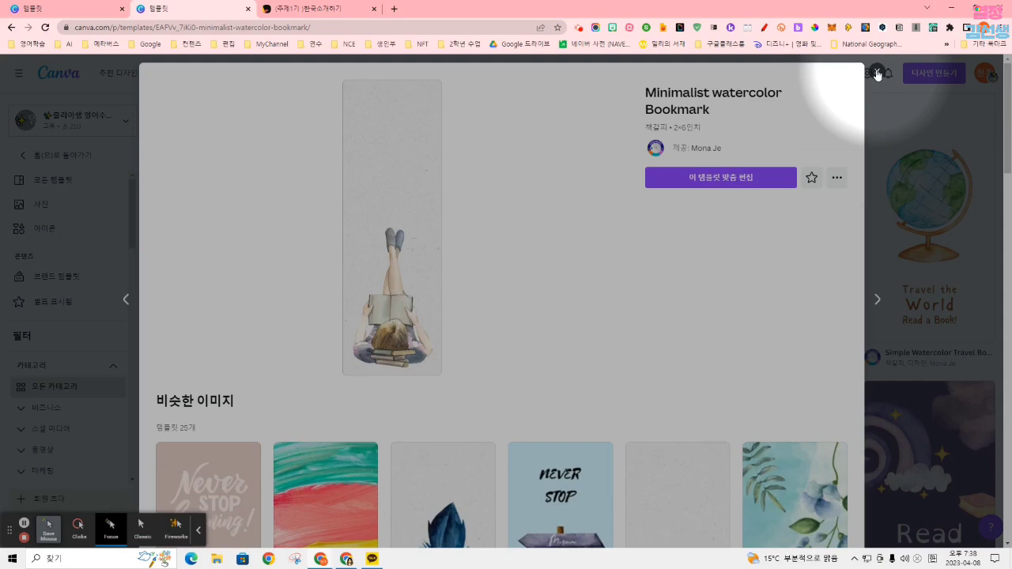
Step: Open the similar Minimalist Watercolor bookmark template showing a short-haired woman holding books for editing
{"action": "scroll", "coordinate": [633, 420], "scroll_direction": "down", "scroll_amount": 3}
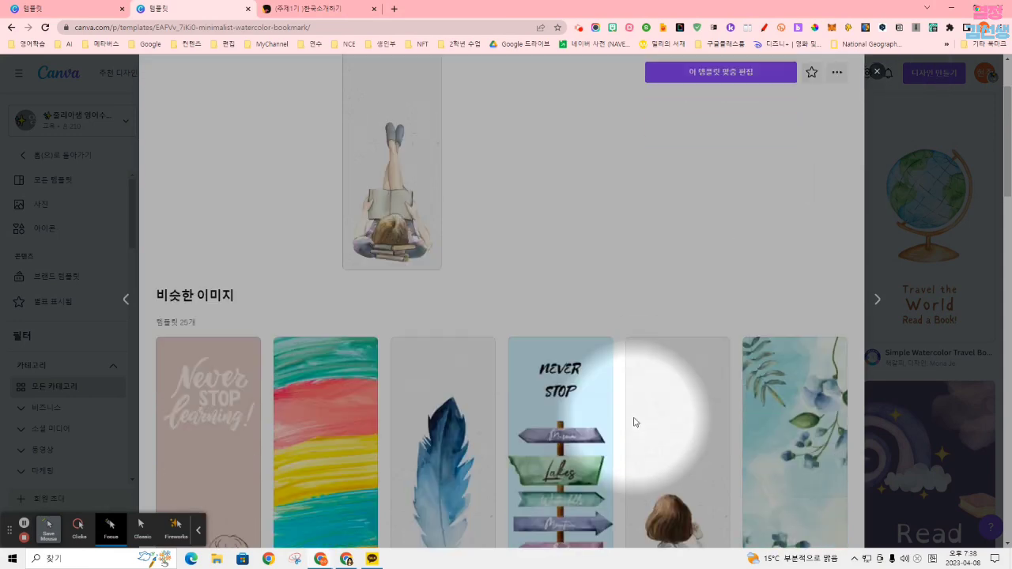
{"action": "left_click", "coordinate": [717, 444]}
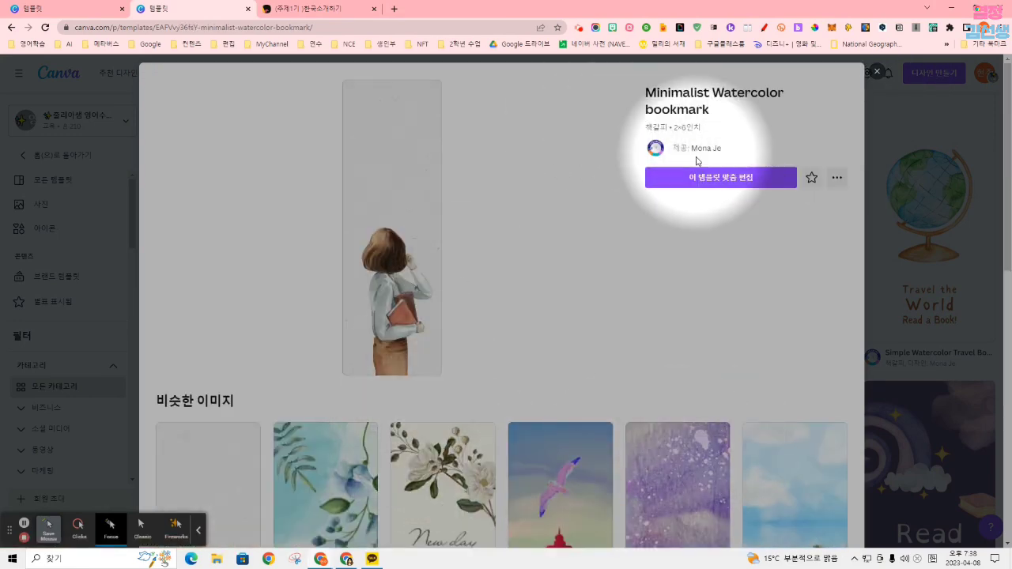
{"action": "left_click", "coordinate": [699, 176]}
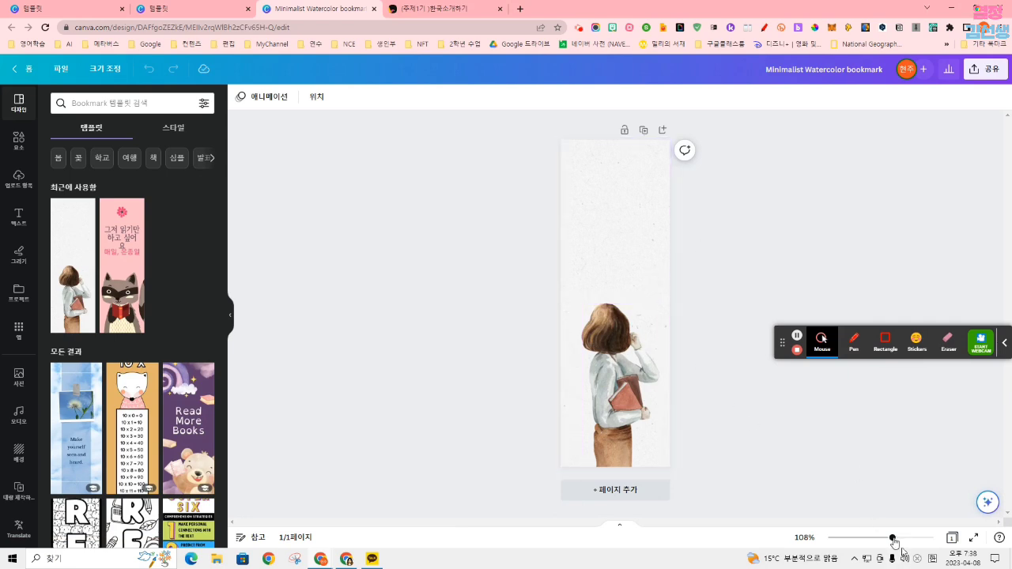
Step: Draw a thick red ribbon bow above the woman's hair on the bookmark with the marker
{"action": "left_click_drag", "start_coordinate": [894, 543], "coordinate": [900, 544]}
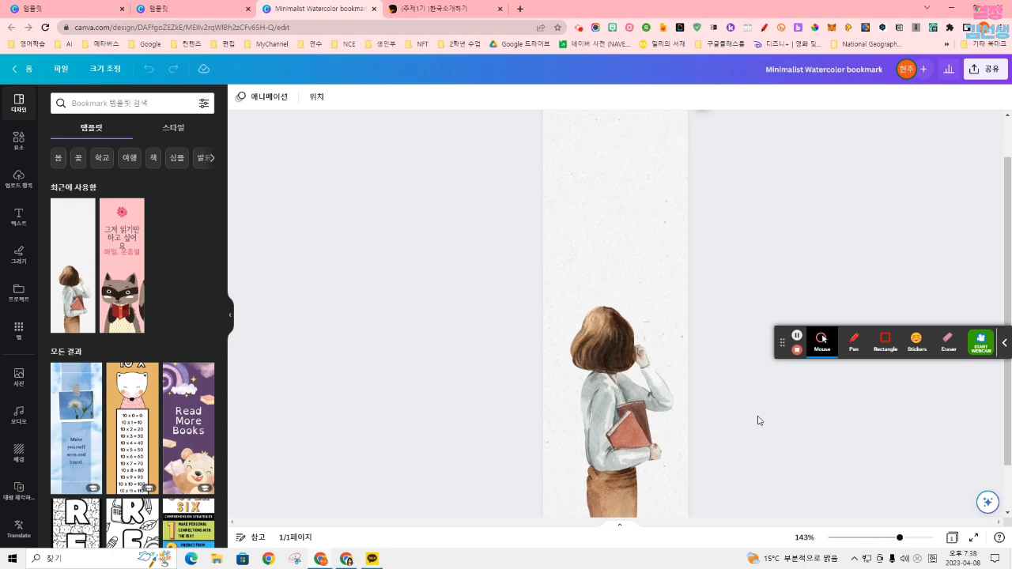
{"action": "left_click", "coordinate": [834, 342]}
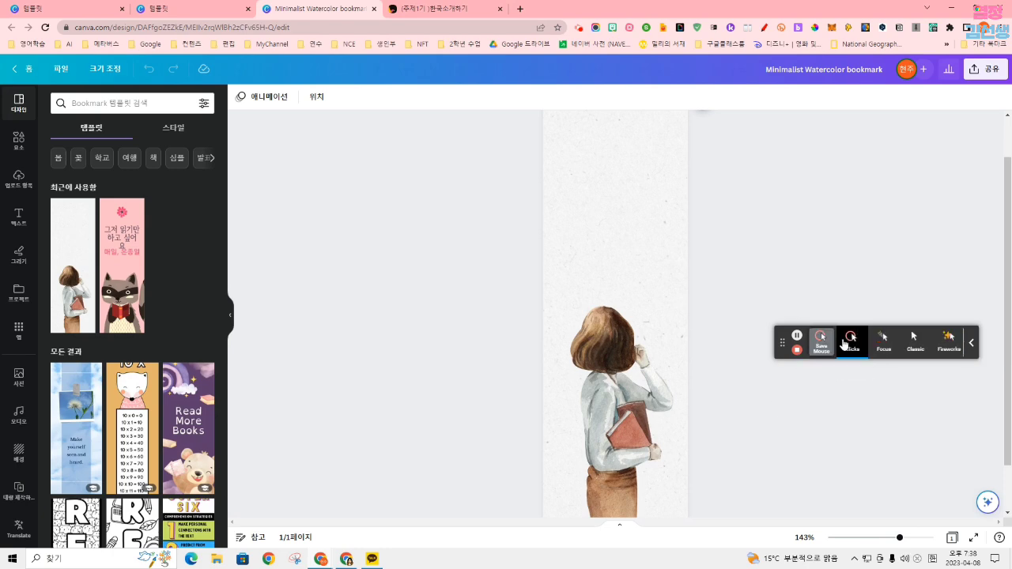
{"action": "left_click", "coordinate": [884, 342]}
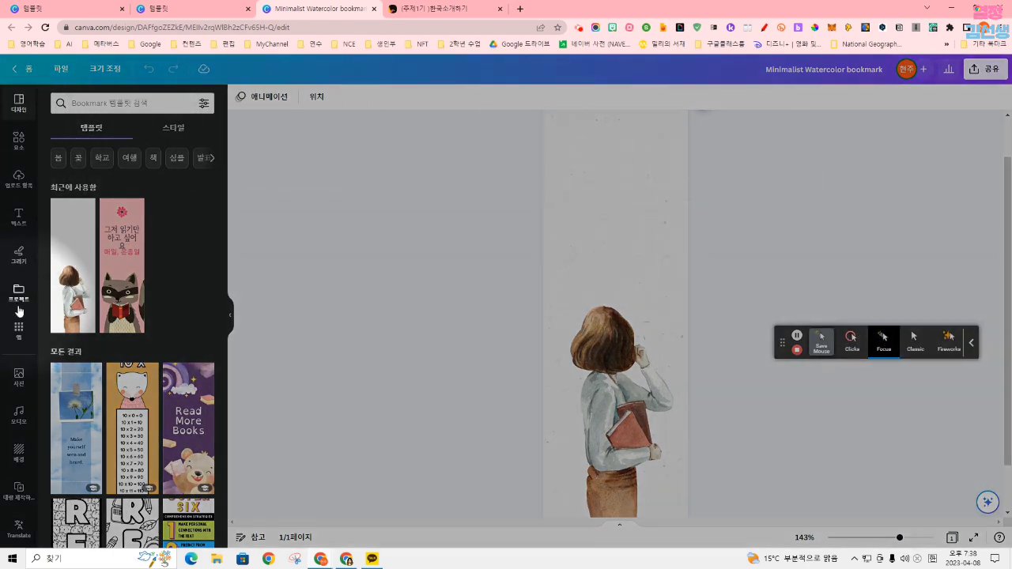
{"action": "key", "text": "ctrl+plus"}
{"action": "left_click", "coordinate": [16, 261]}
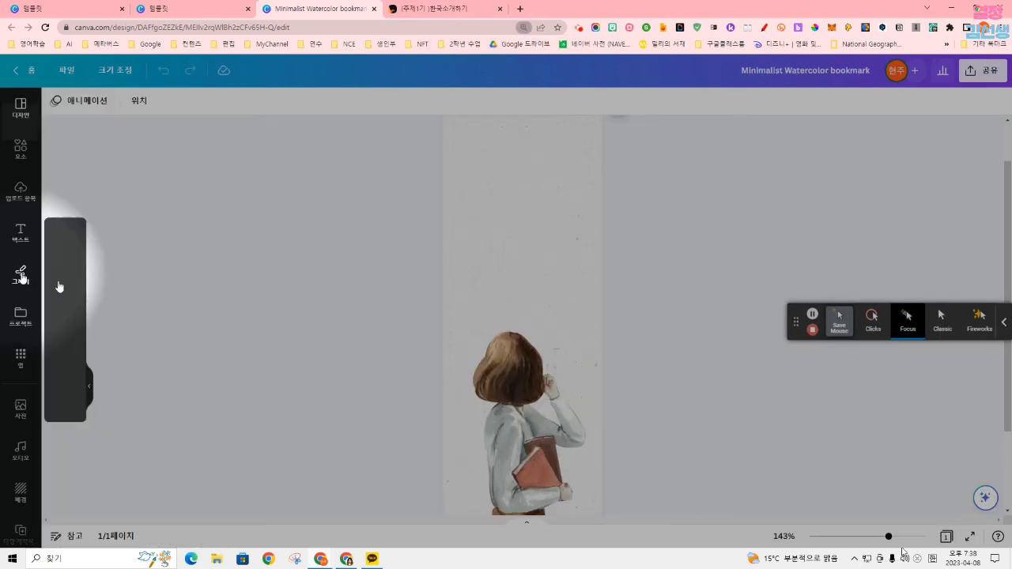
{"action": "left_click", "coordinate": [65, 403]}
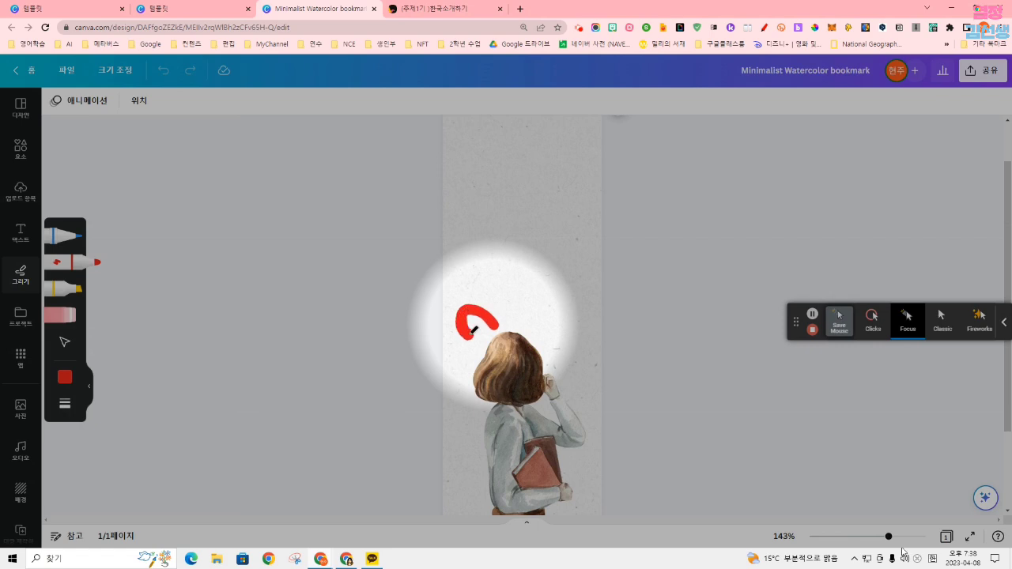
{"action": "mouse_move", "coordinate": [474, 329]}
{"action": "left_mouse_down"}
{"action": "mouse_move", "coordinate": [495, 287]}
{"action": "mouse_move", "coordinate": [511, 295]}
{"action": "mouse_move", "coordinate": [518, 310]}
{"action": "mouse_move", "coordinate": [469, 333]}
{"action": "left_mouse_up"}
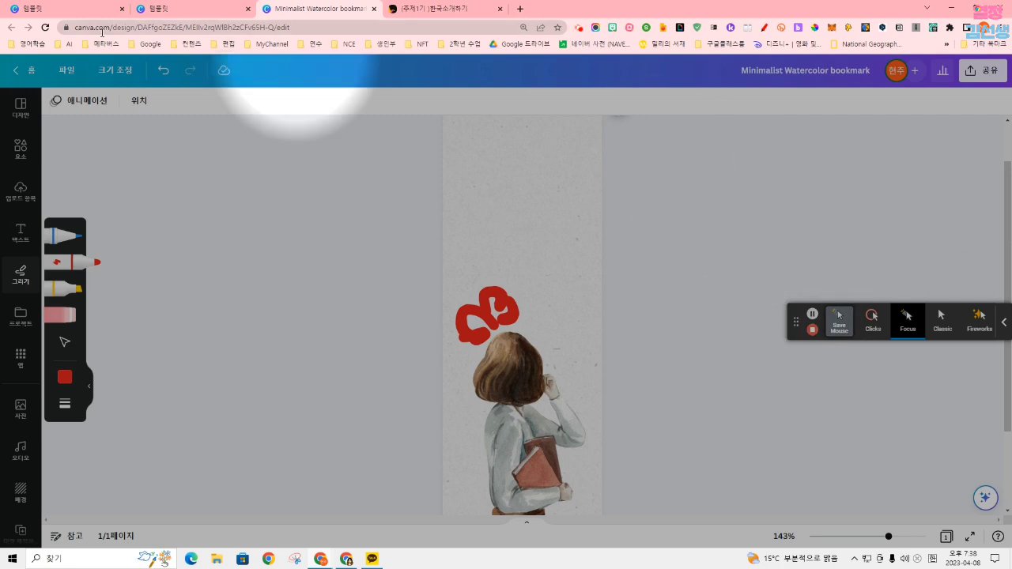
Step: Return to the home page and search the templates for "그래프"
{"action": "left_click", "coordinate": [23, 70]}
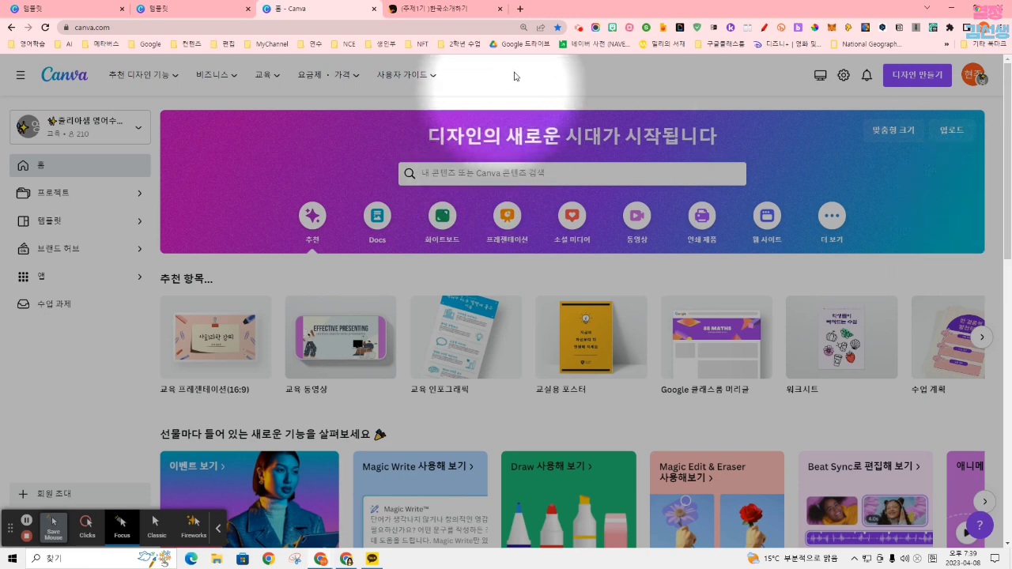
{"action": "left_click", "coordinate": [521, 170]}
{"action": "type", "text": "그"}
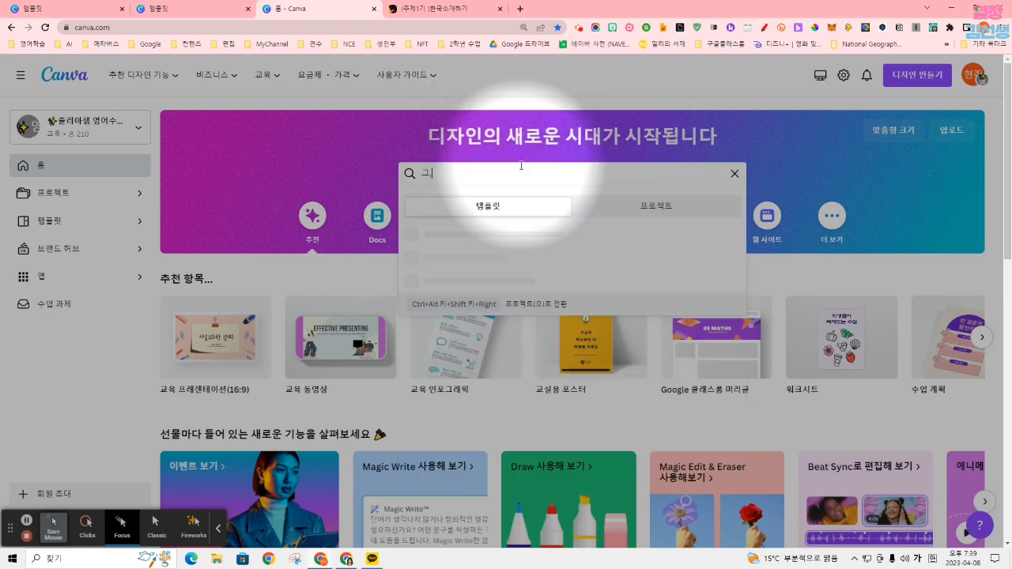
{"action": "type", "text": "래프"}
{"action": "key", "text": "Return"}
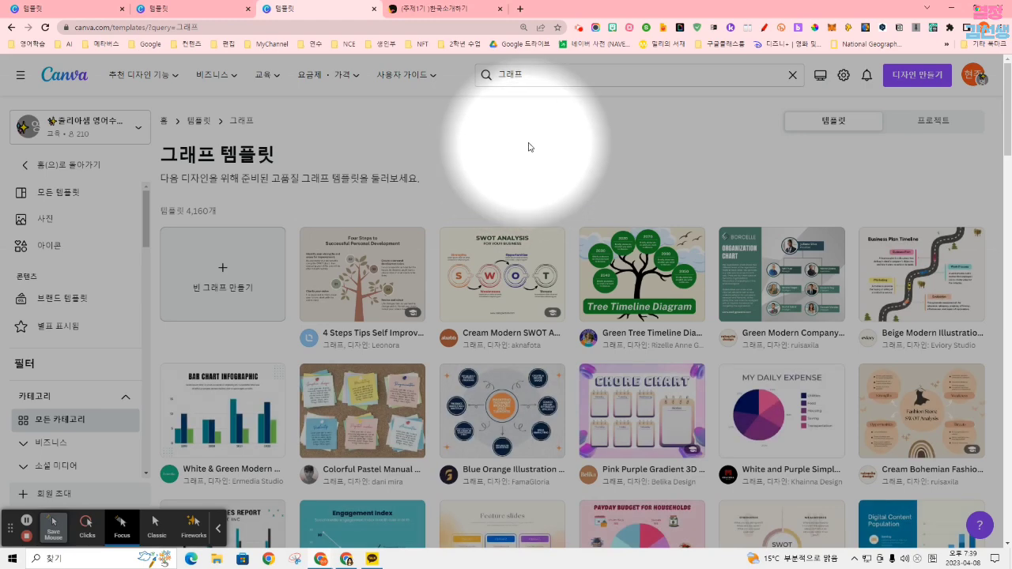
Step: Choose the Teal Modern Vertical Bar Chart Graph template and open it for editing
{"action": "scroll", "coordinate": [529, 147], "scroll_direction": "down", "scroll_amount": 1}
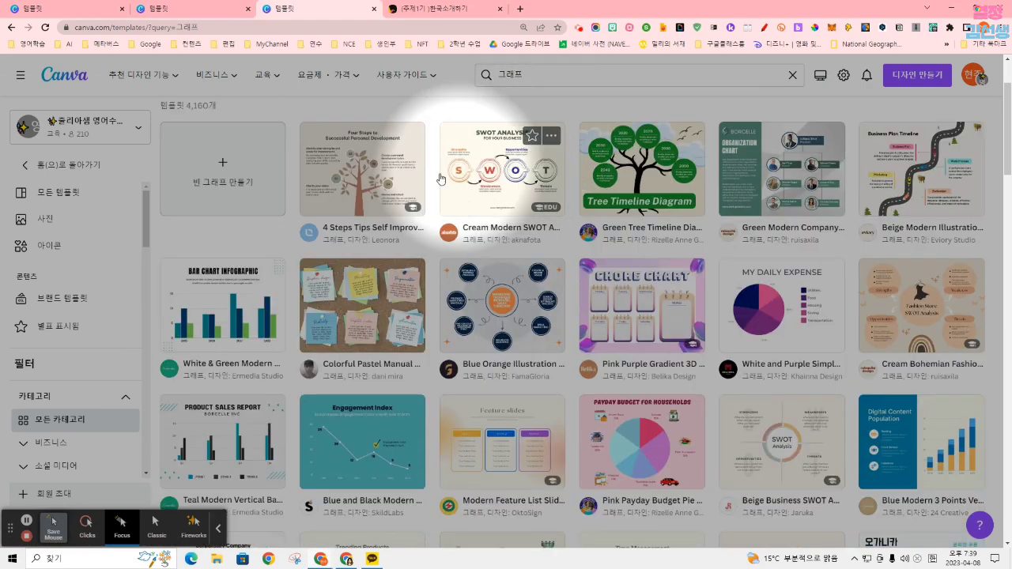
{"action": "left_click", "coordinate": [229, 439]}
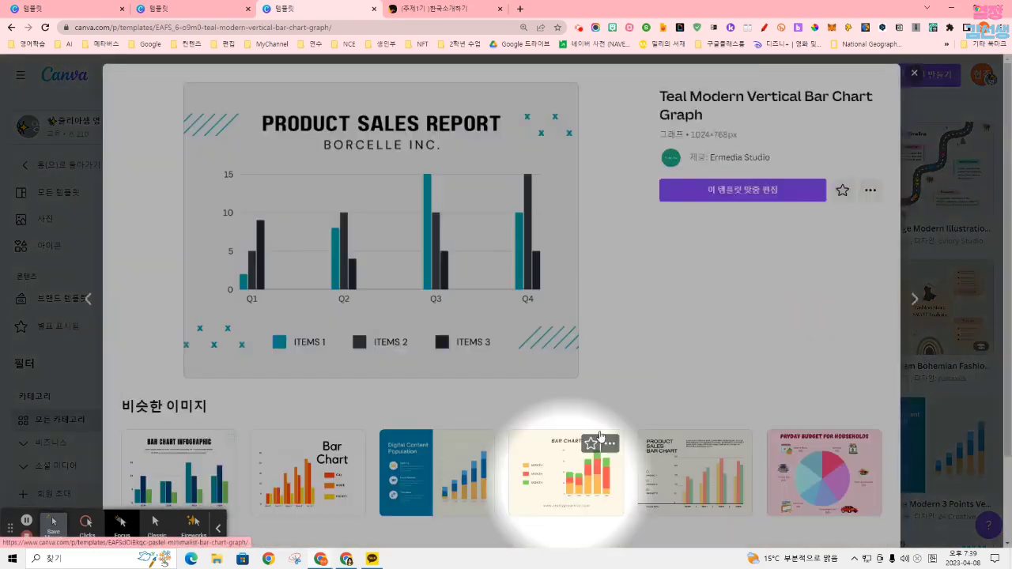
{"action": "left_click", "coordinate": [765, 195]}
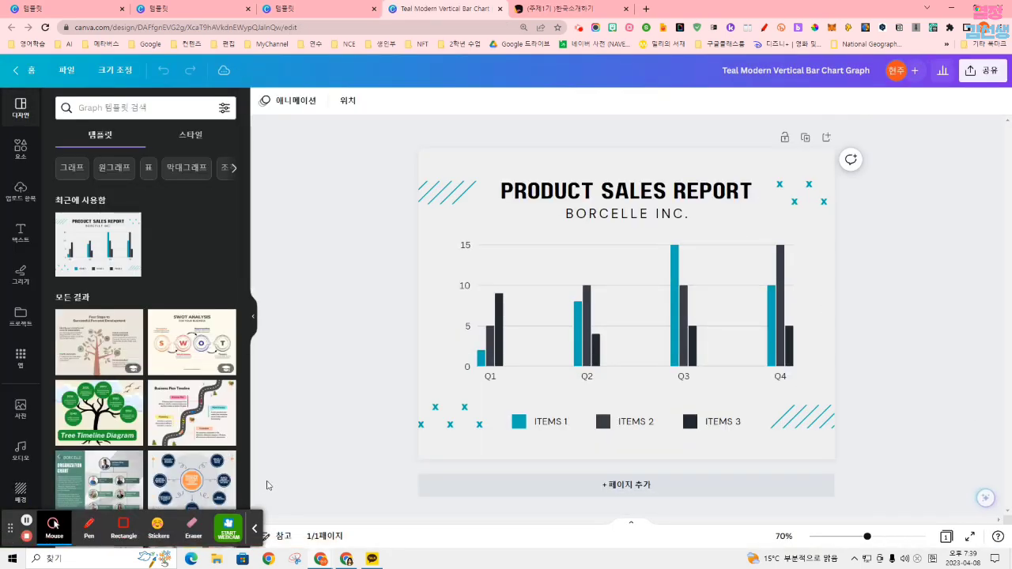
{"action": "left_click", "coordinate": [52, 523]}
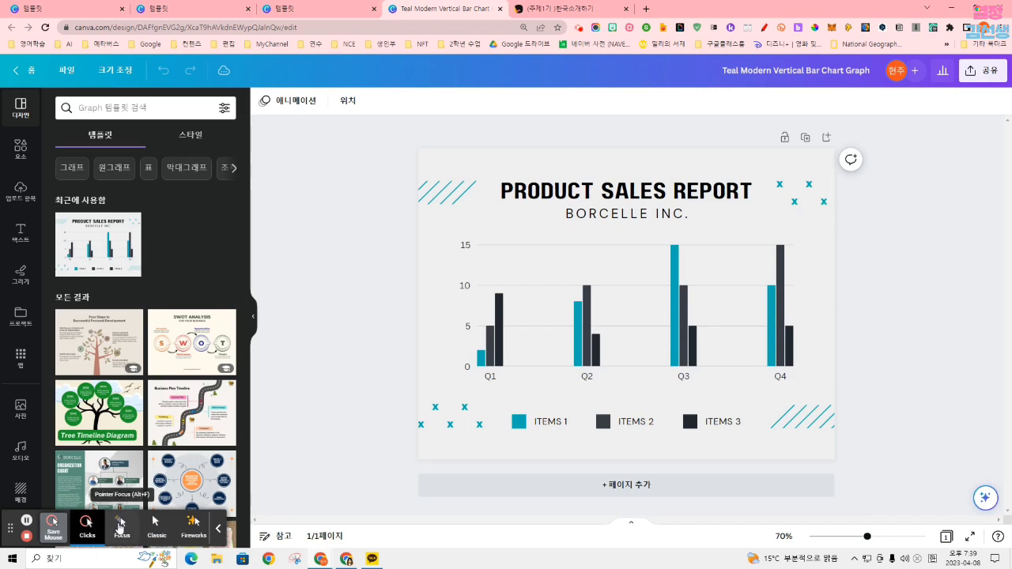
{"action": "left_click", "coordinate": [119, 527]}
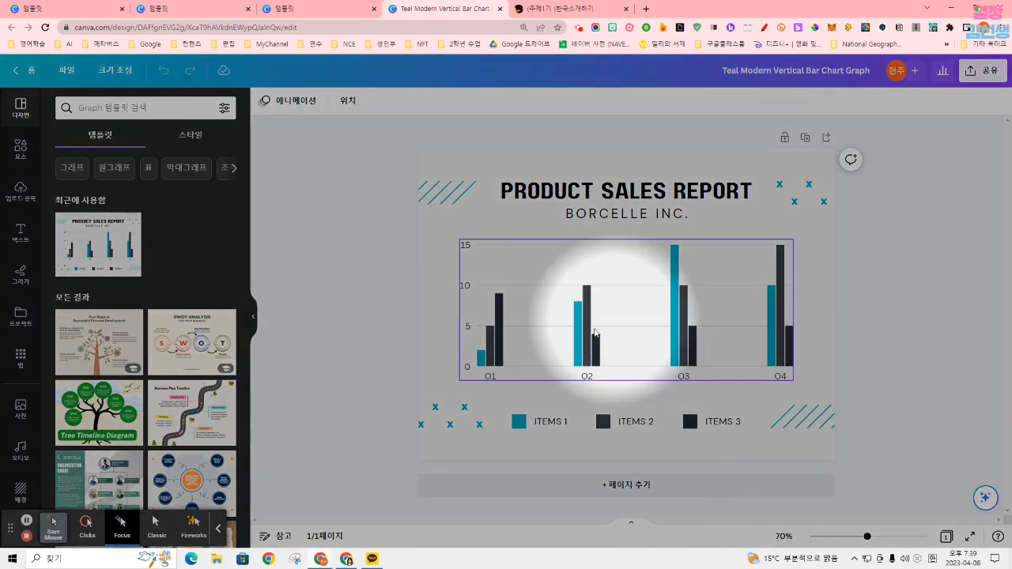
Step: Set the Q1 value of Series 1 to 7 in the bar chart's data and view the remaining series columns
{"action": "left_click", "coordinate": [484, 324]}
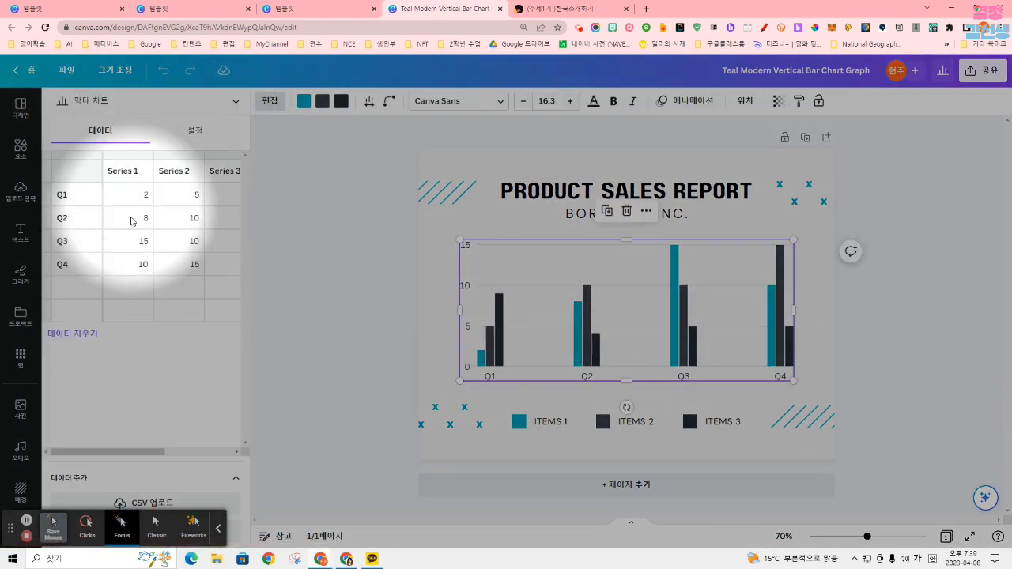
{"action": "key", "text": "ctrl+plus"}
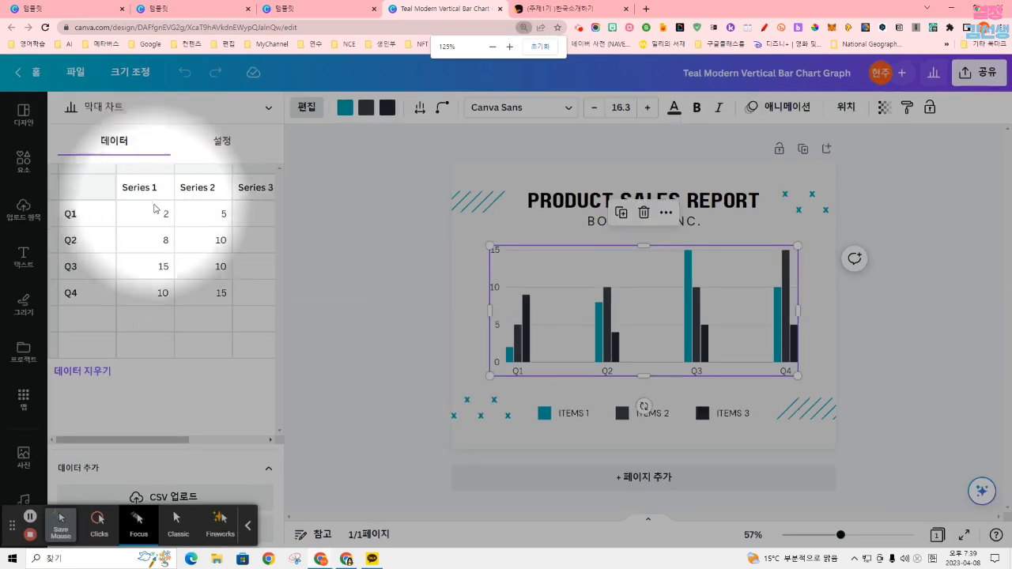
{"action": "left_click", "coordinate": [159, 212]}
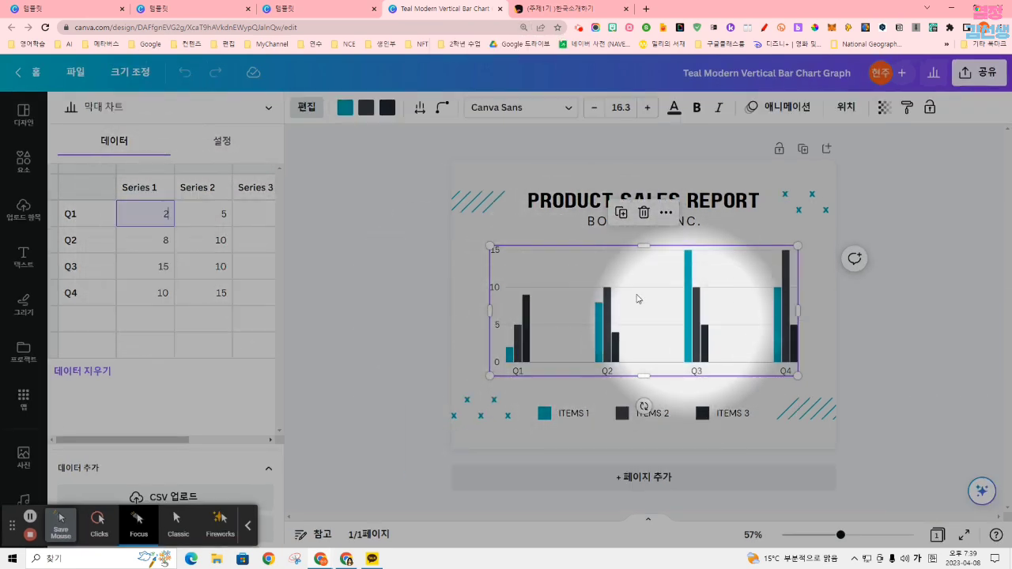
{"action": "left_click", "coordinate": [222, 140]}
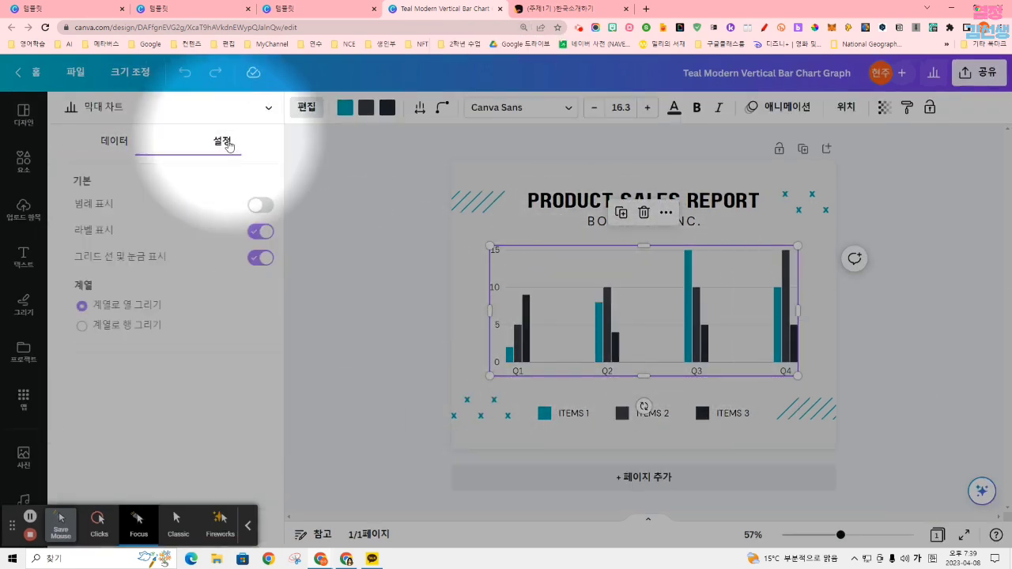
{"action": "left_click", "coordinate": [136, 150]}
{"action": "left_click", "coordinate": [142, 225]}
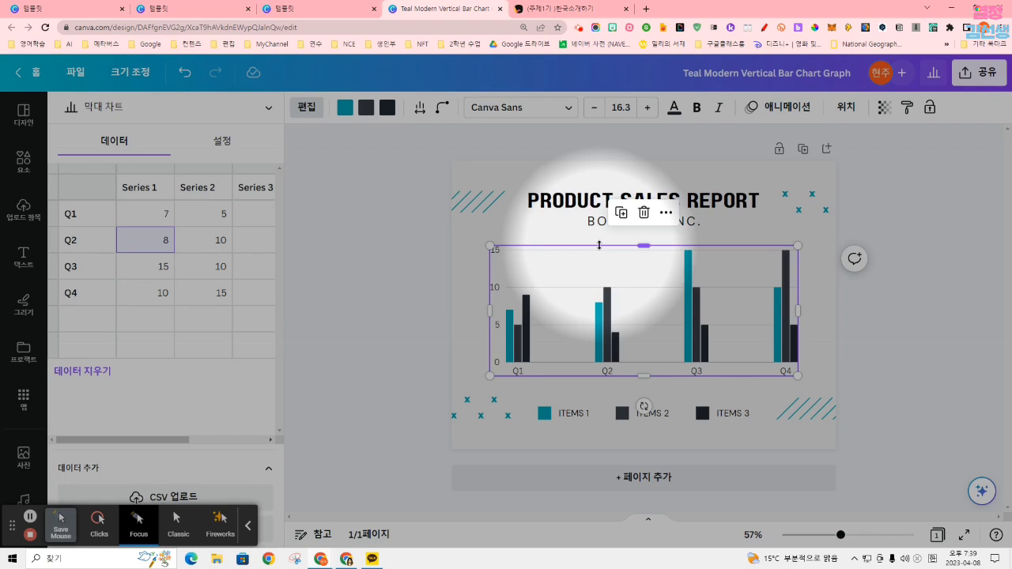
{"action": "left_click", "coordinate": [926, 219]}
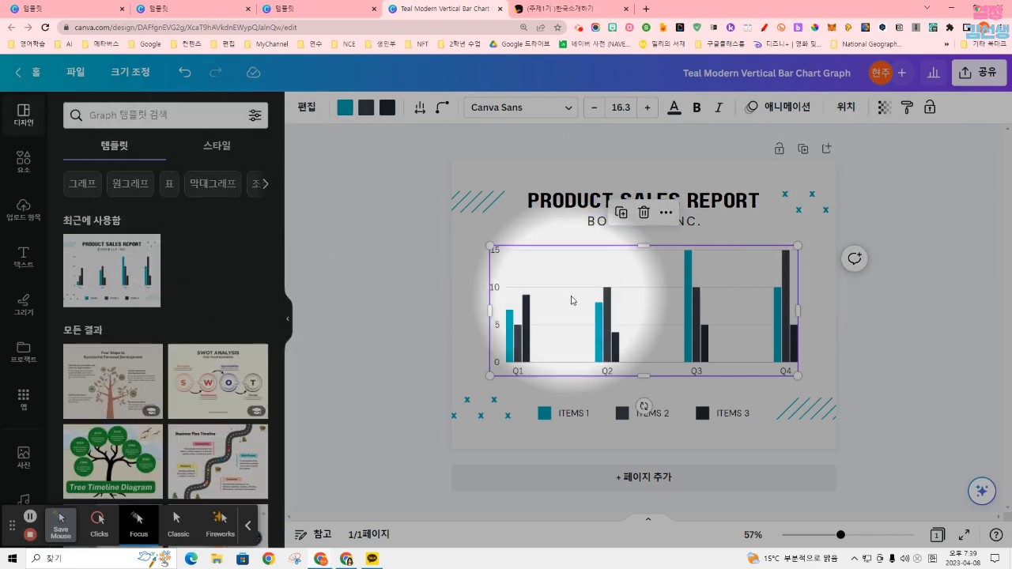
{"action": "left_click", "coordinate": [572, 301]}
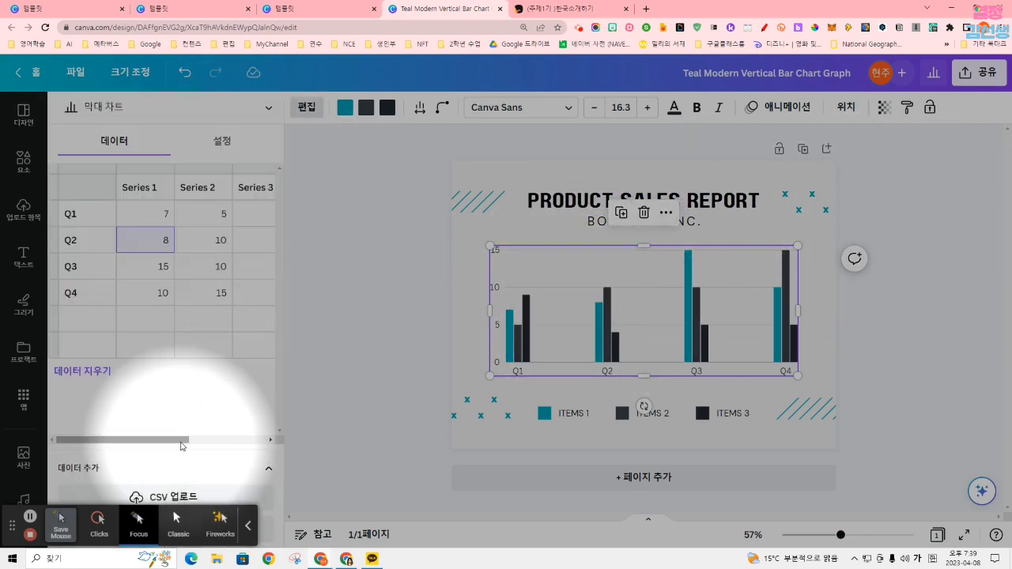
{"action": "mouse_move", "coordinate": [181, 446]}
{"action": "left_mouse_down"}
{"action": "mouse_move", "coordinate": [228, 443]}
{"action": "mouse_move", "coordinate": [182, 441]}
{"action": "left_mouse_up"}
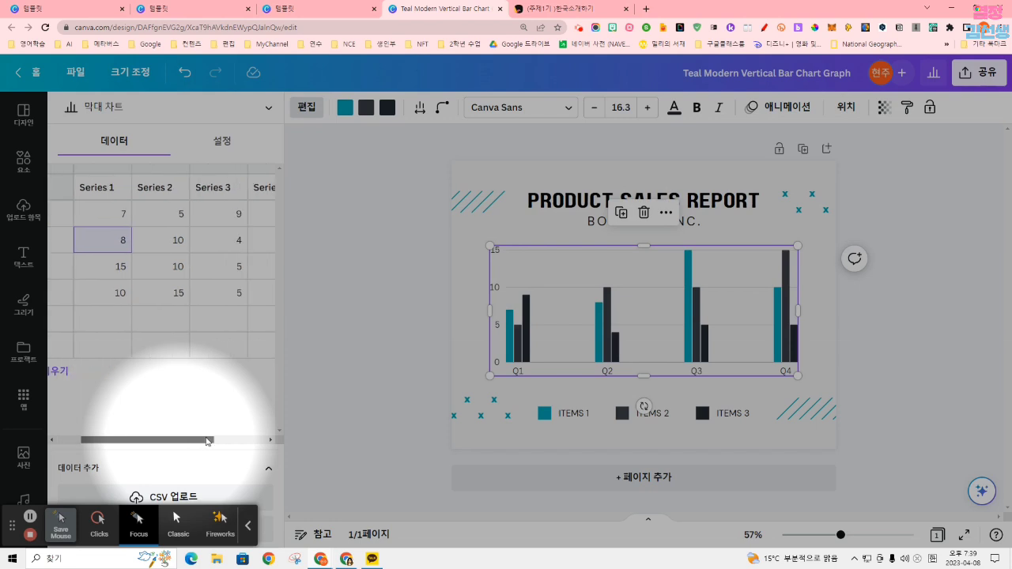
Step: Recolor the ITEMS 1 legend square to the red of the 열정중학교 brand palette and reselect the bar chart
{"action": "left_click", "coordinate": [528, 407]}
{"action": "left_click", "coordinate": [545, 413]}
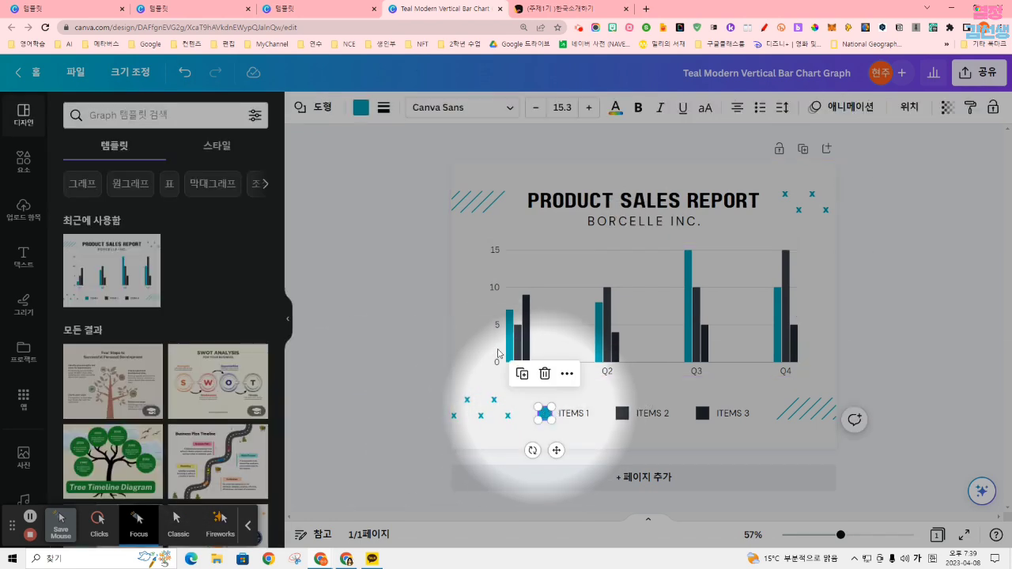
{"action": "left_click", "coordinate": [360, 107]}
{"action": "left_click", "coordinate": [122, 330]}
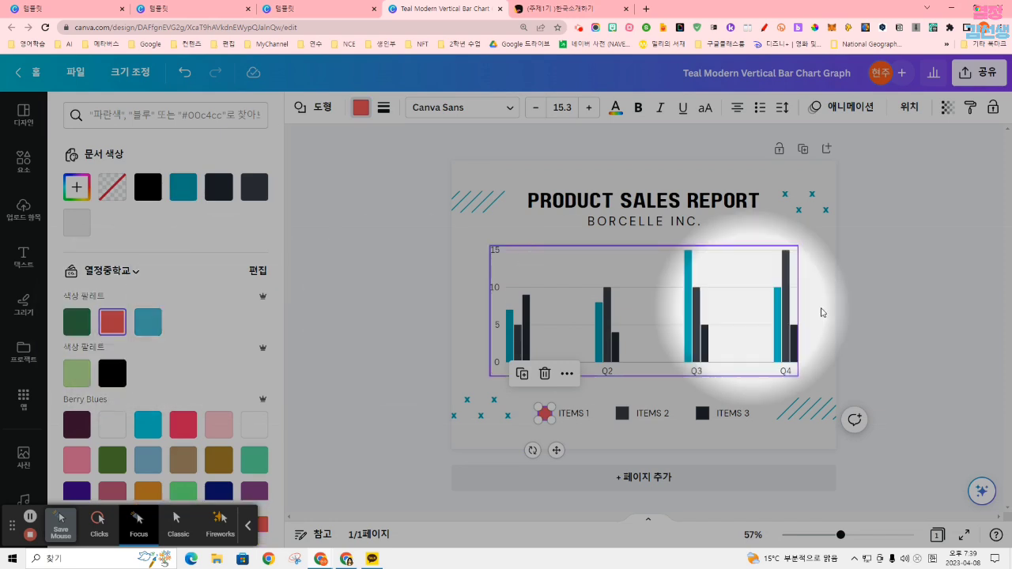
{"action": "left_click", "coordinate": [854, 283]}
{"action": "left_click", "coordinate": [741, 282]}
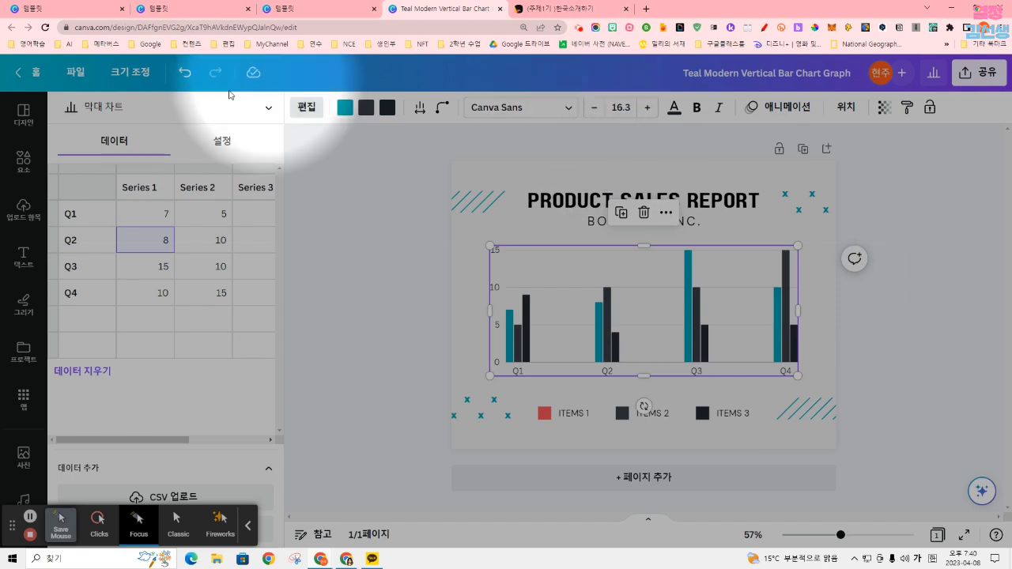
Step: Leave the bar chart design and return to the home page
{"action": "left_click", "coordinate": [26, 72]}
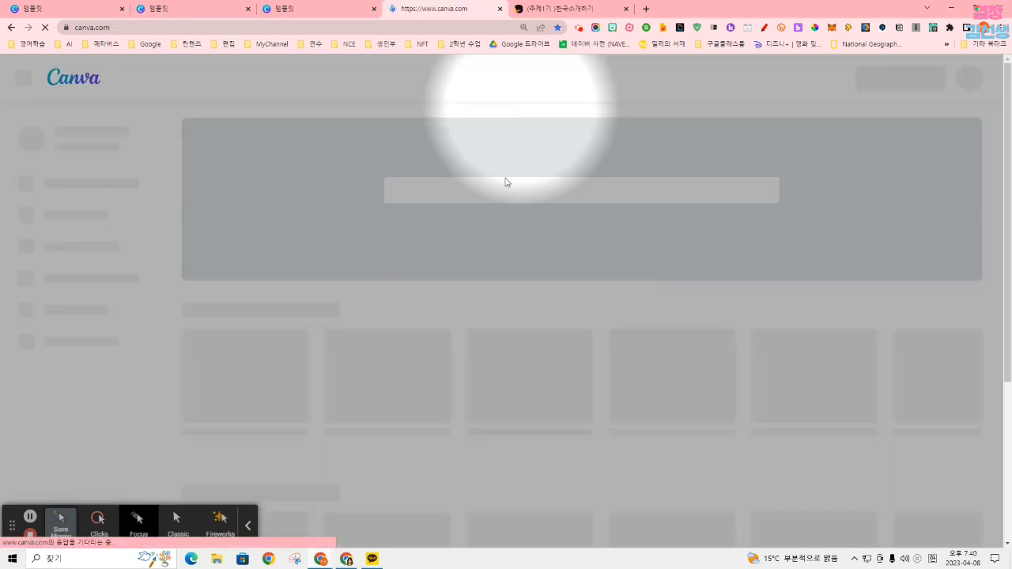
Step: Search the design templates for "그래픽 오거나이저"
{"action": "left_click", "coordinate": [510, 195]}
{"action": "type", "text": "ㄱㅡ래"}
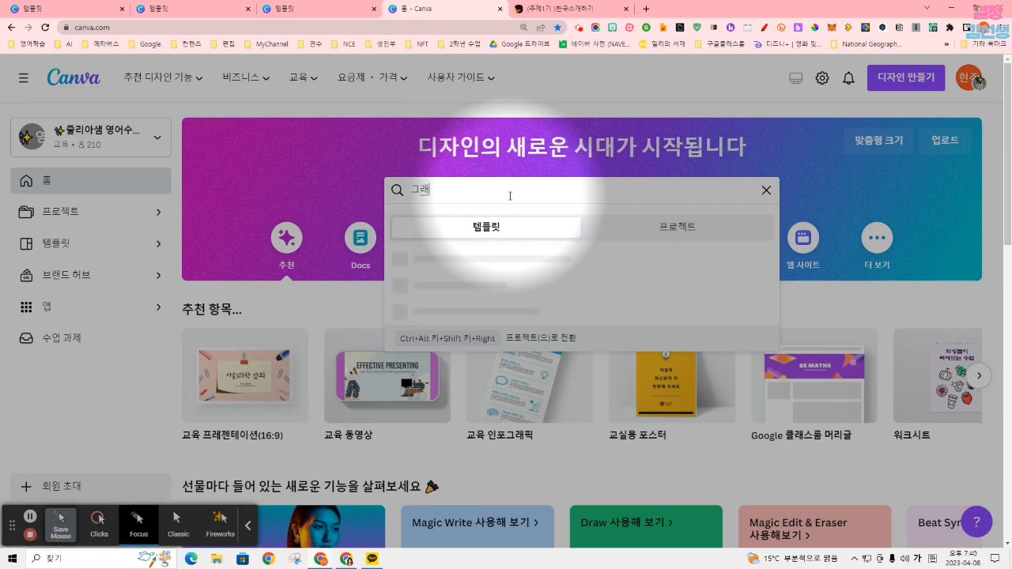
{"action": "type", "text": "픽 오거나이저"}
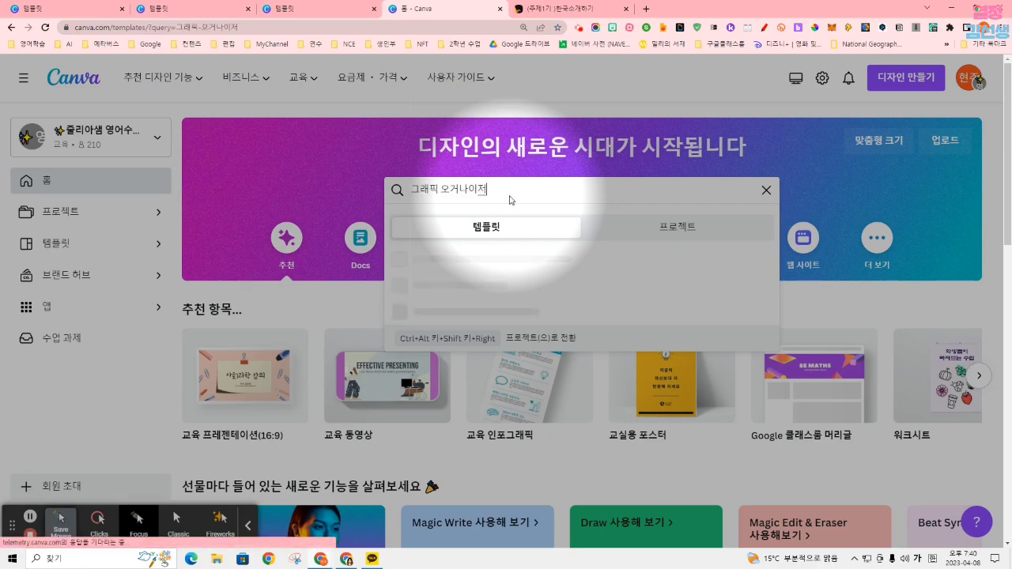
{"action": "key", "text": "Return"}
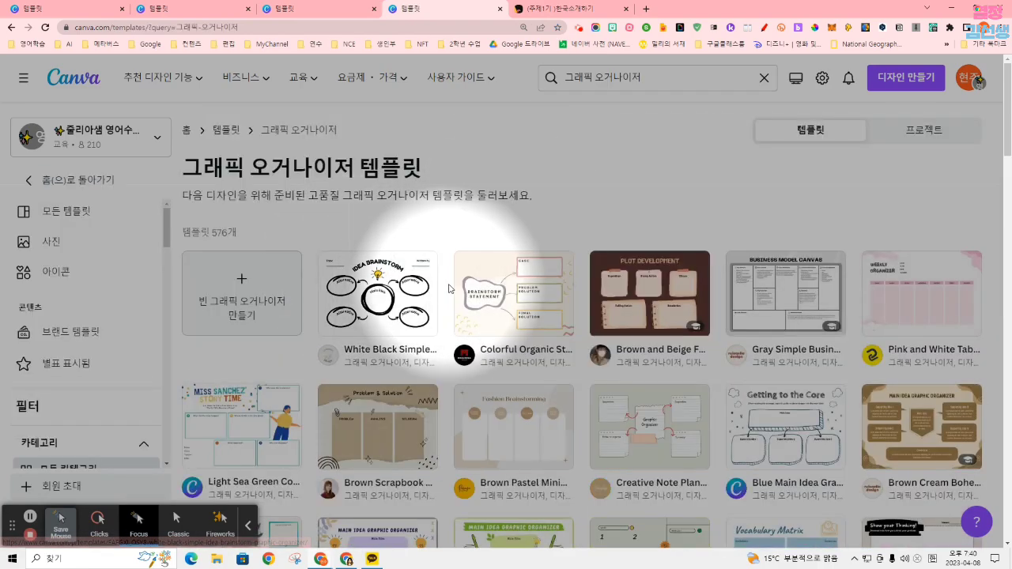
Step: Preview the Colorful Organic Statement Brainstorming Graphic Organizer template, then close the preview
{"action": "key", "text": "ctrl+minus"}
{"action": "key", "text": "ctrl+minus"}
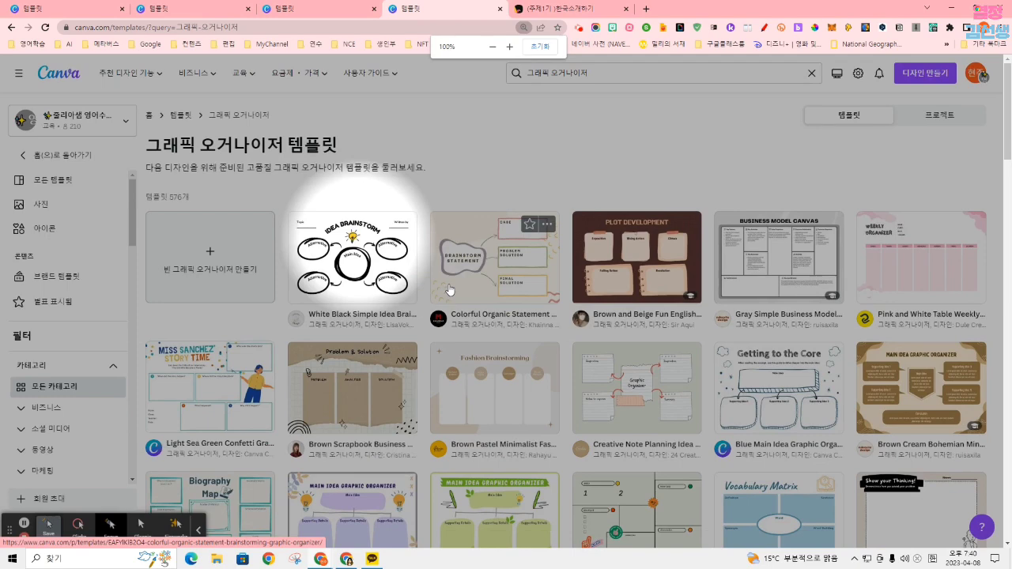
{"action": "scroll", "coordinate": [449, 289], "scroll_direction": "down", "scroll_amount": 1}
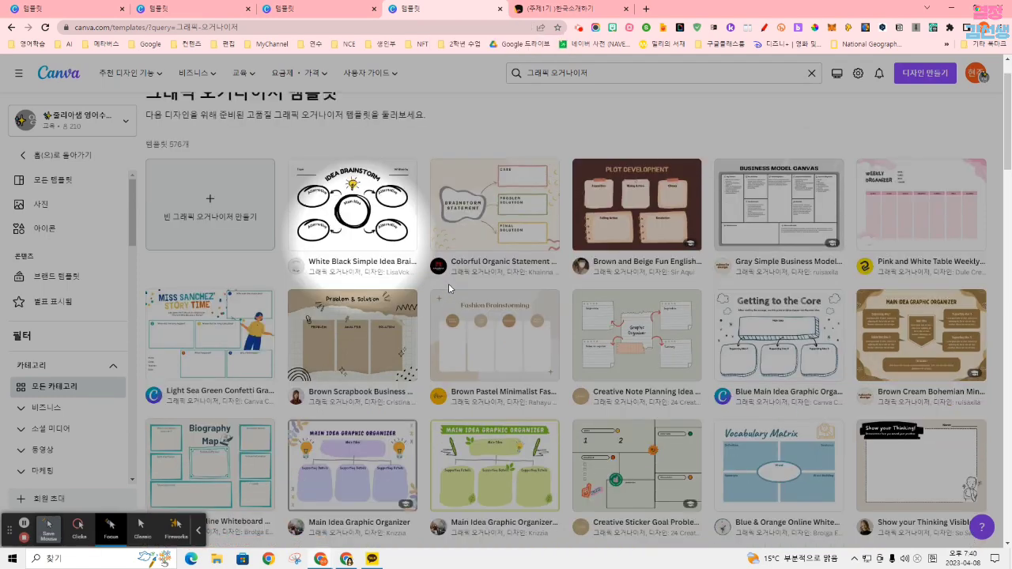
{"action": "mouse_move", "coordinate": [360, 212]}
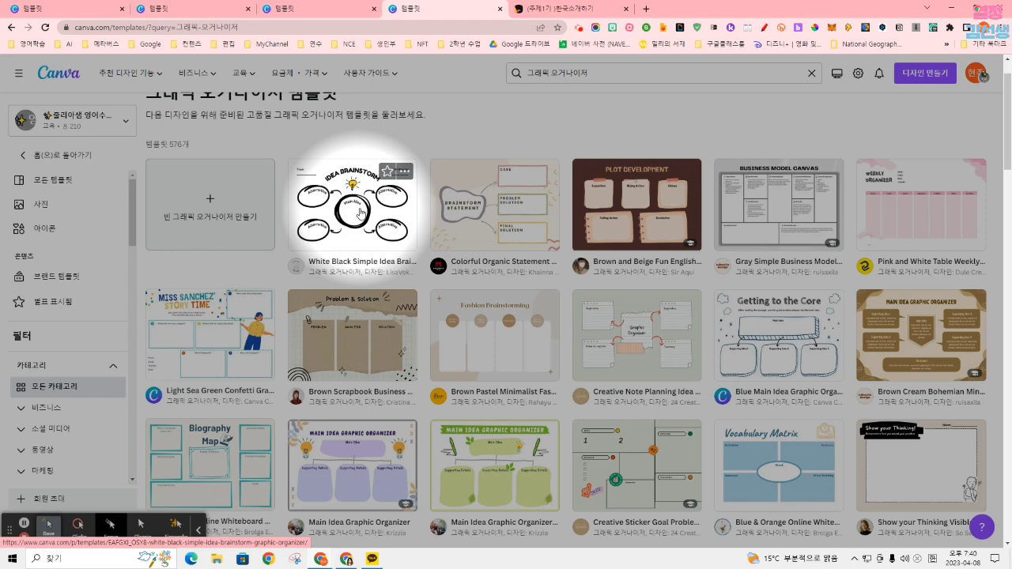
{"action": "left_click", "coordinate": [491, 214]}
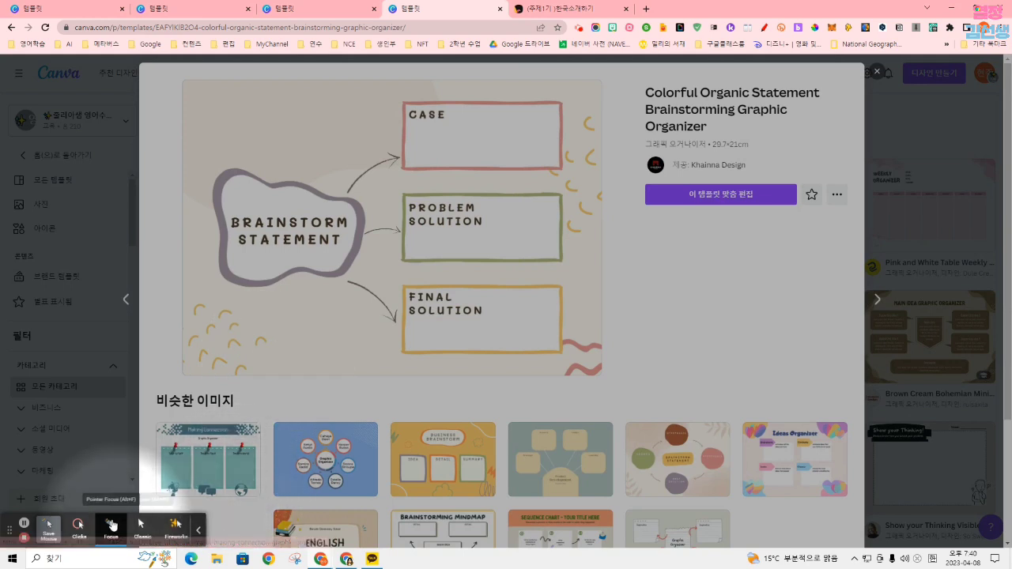
{"action": "left_click", "coordinate": [108, 527]}
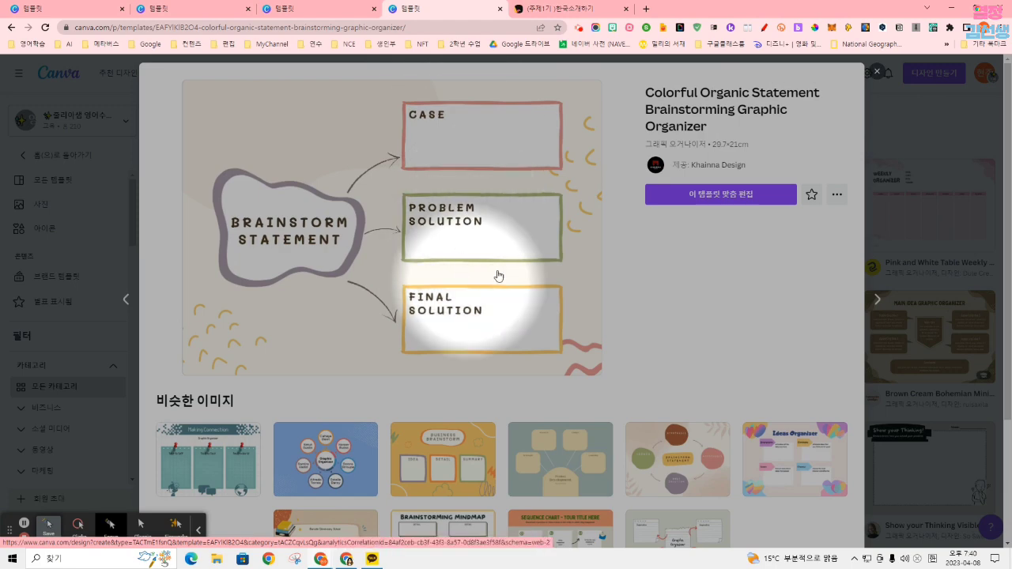
{"action": "left_click", "coordinate": [876, 71]}
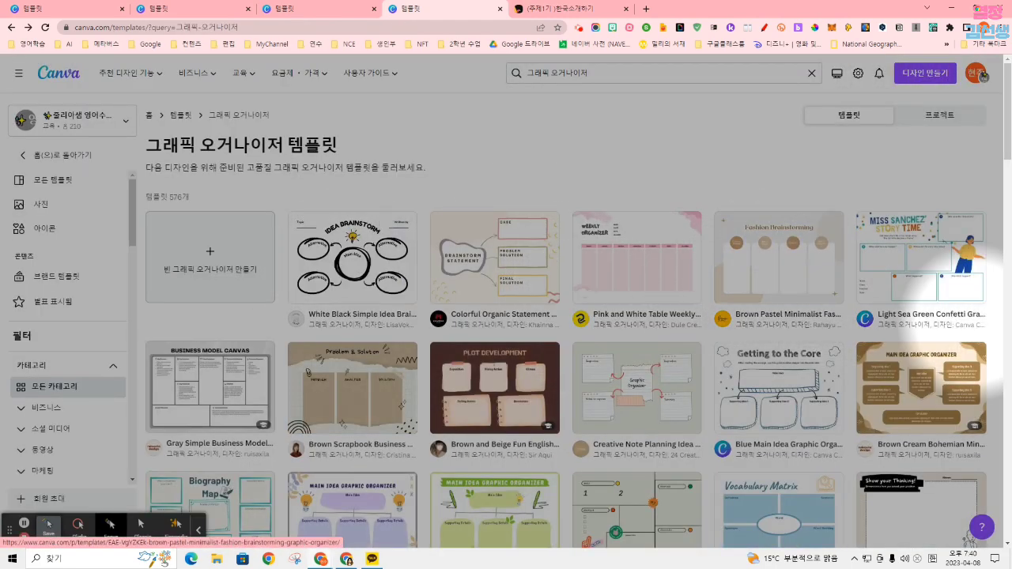
Step: Return to the home page and search the templates for "마인드 맵"
{"action": "left_click", "coordinate": [59, 73]}
{"action": "left_click", "coordinate": [519, 161]}
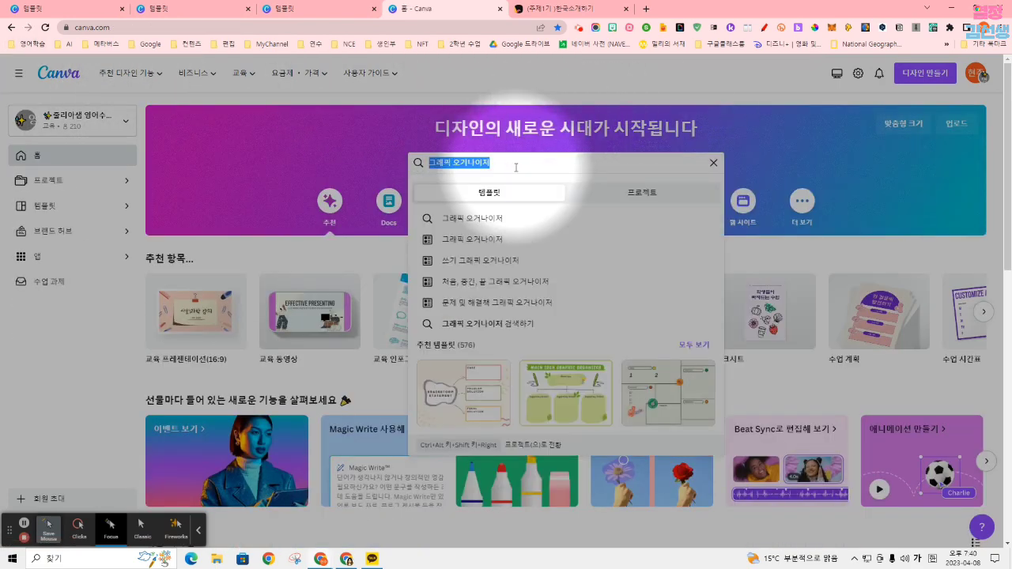
{"action": "type", "text": "마인드 앱"}
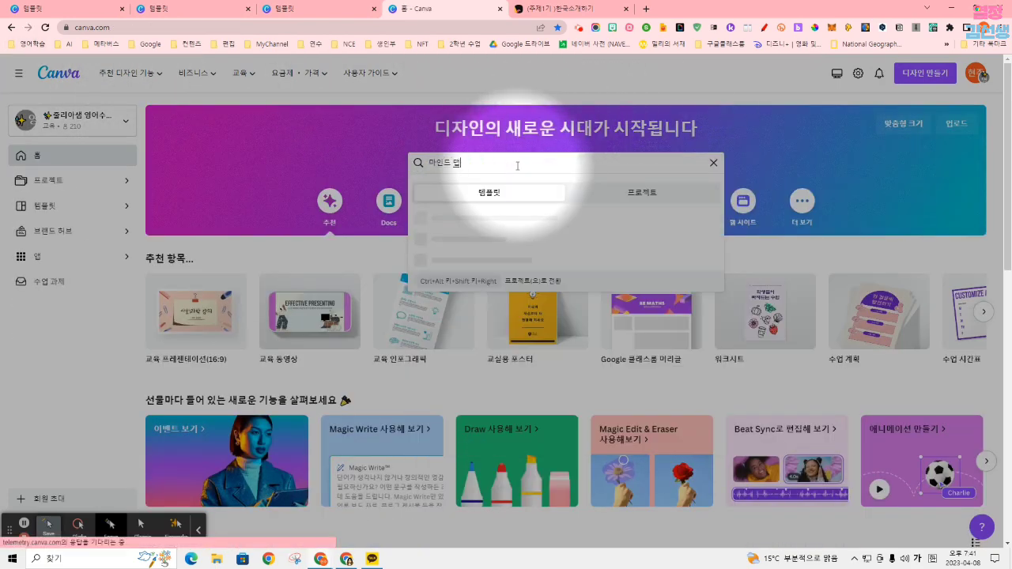
{"action": "key", "text": "Return"}
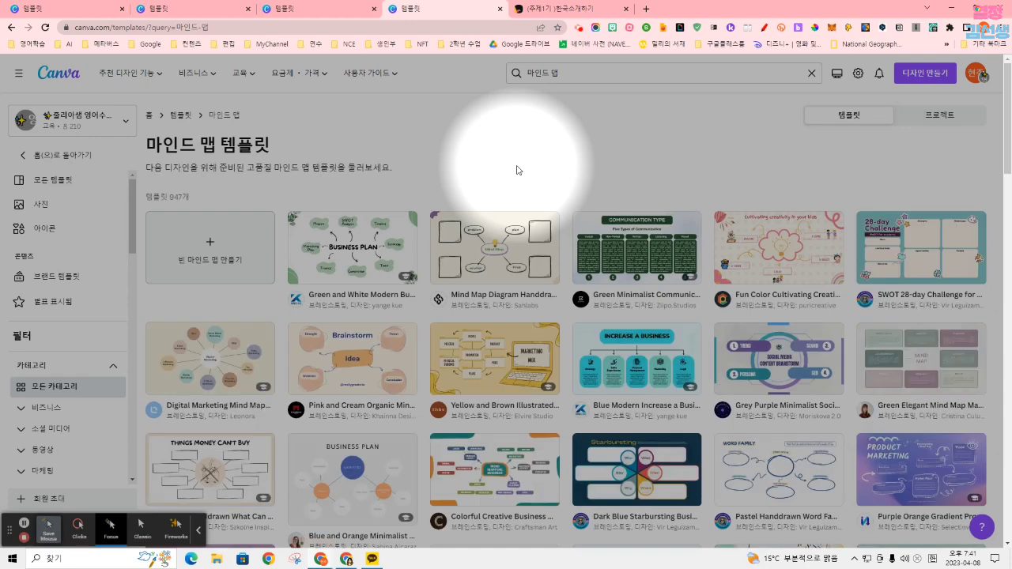
Step: Browse the mind map template results to examine the available layouts and styles
{"action": "scroll", "coordinate": [517, 170], "scroll_direction": "down", "scroll_amount": 3}
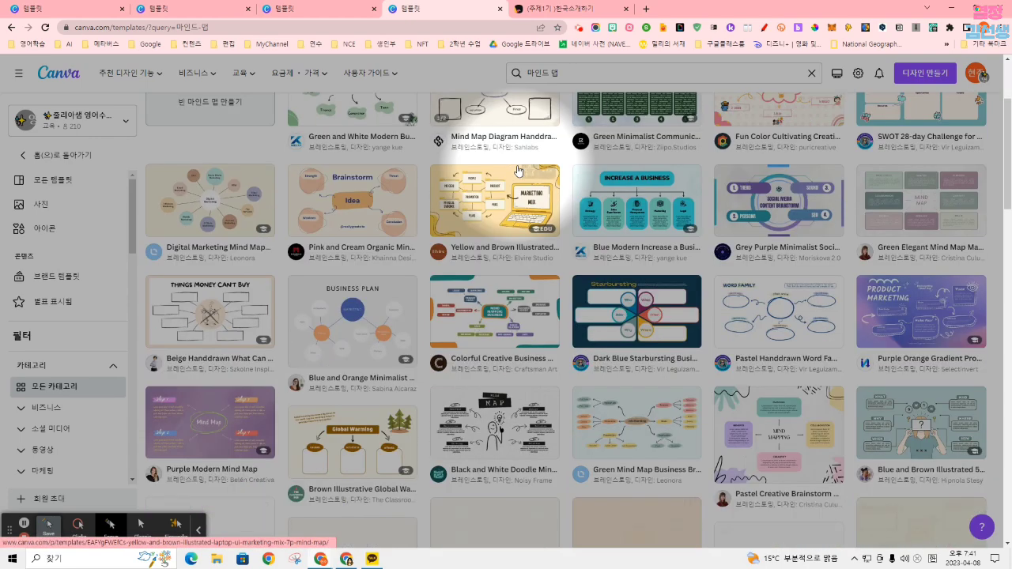
{"action": "scroll", "coordinate": [517, 170], "scroll_direction": "down", "scroll_amount": 1}
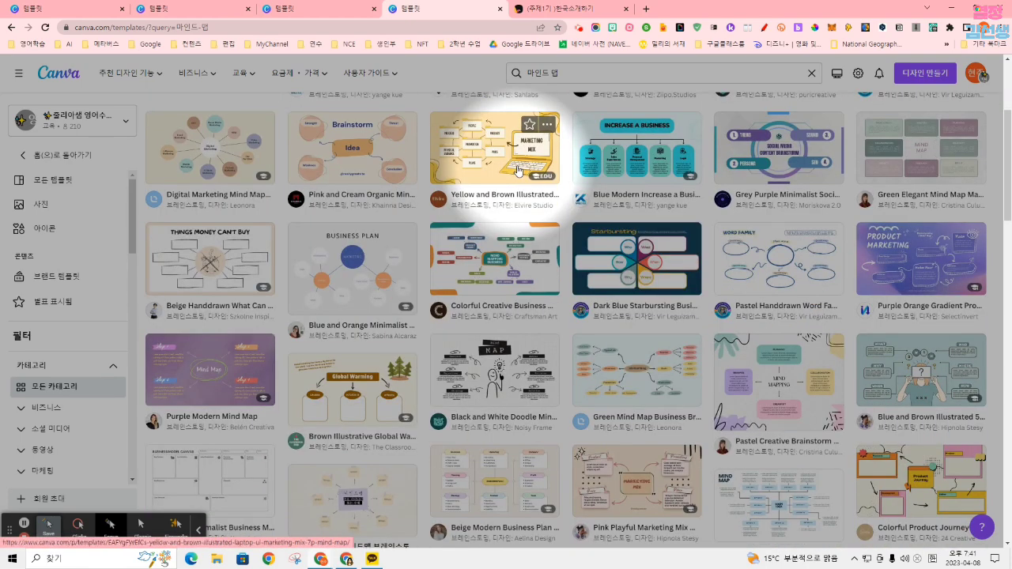
{"action": "scroll", "coordinate": [517, 170], "scroll_direction": "down", "scroll_amount": 1}
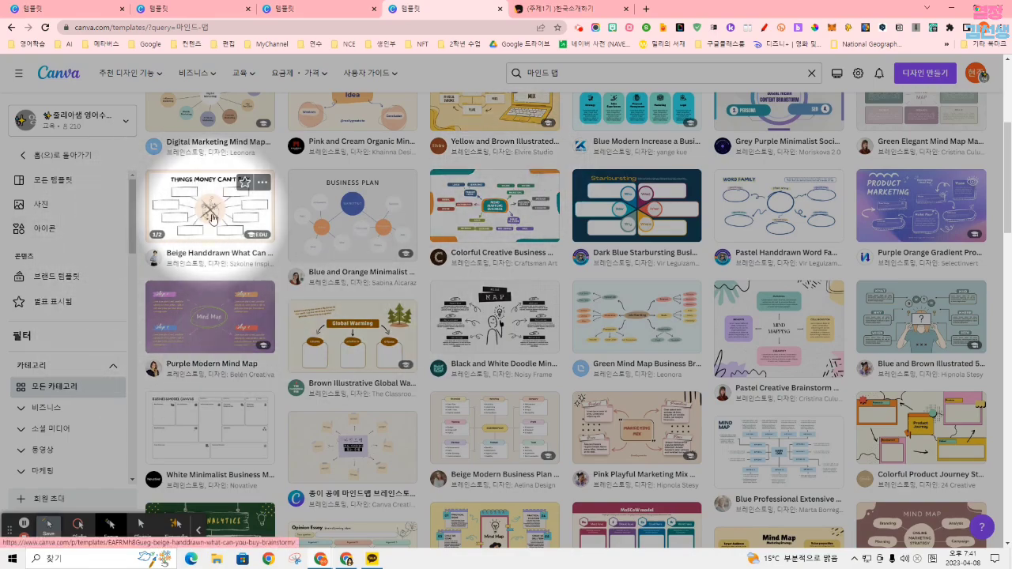
{"action": "scroll", "coordinate": [513, 294], "scroll_direction": "down", "scroll_amount": 15}
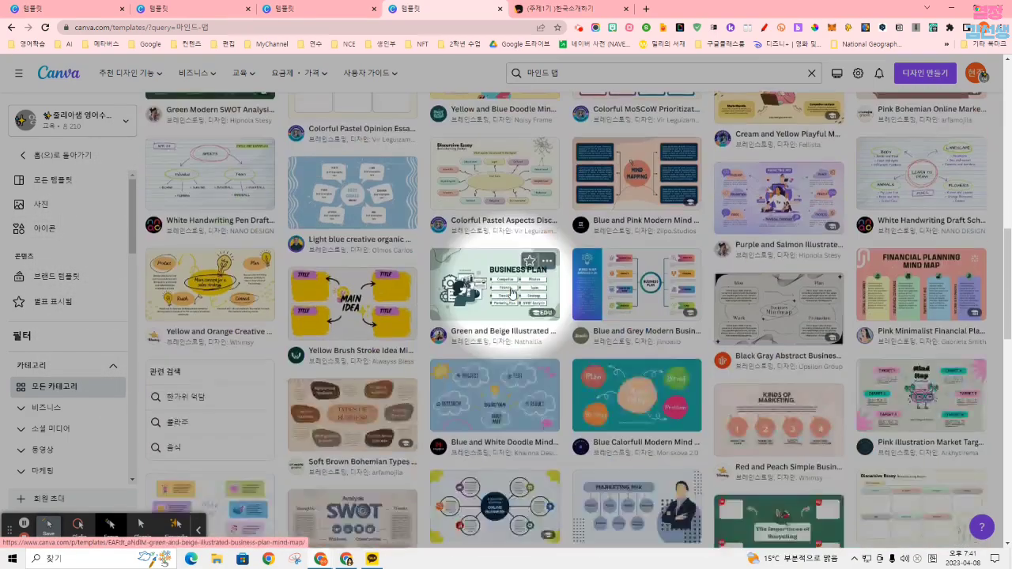
{"action": "scroll", "coordinate": [512, 293], "scroll_direction": "down", "scroll_amount": 5}
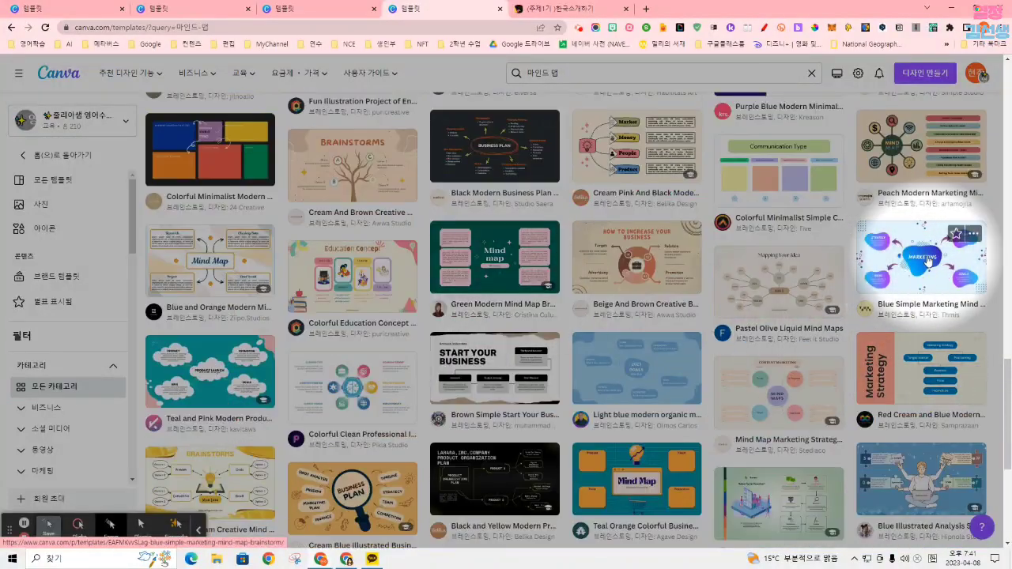
{"action": "scroll", "coordinate": [928, 262], "scroll_direction": "down", "scroll_amount": 3}
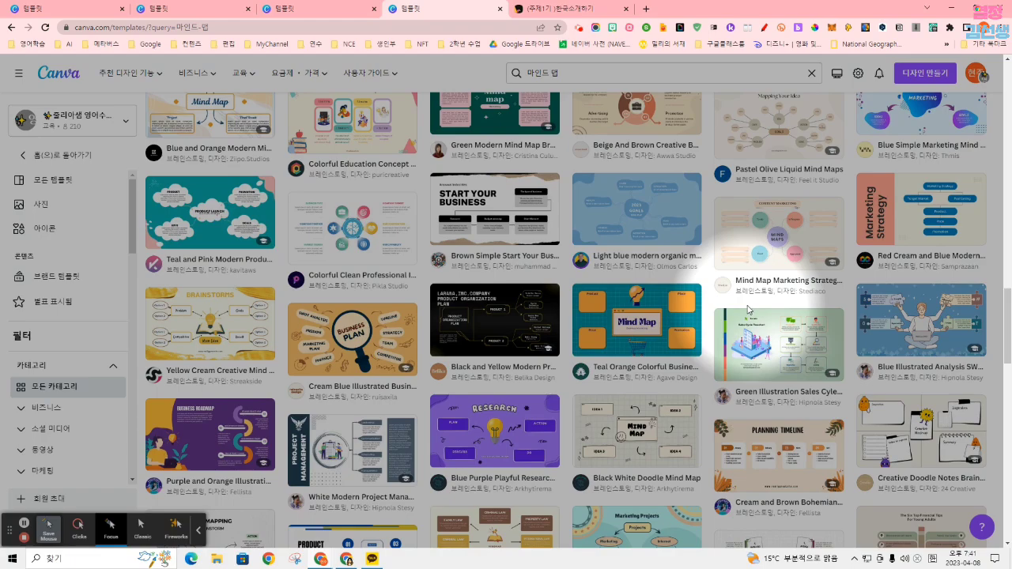
{"action": "scroll", "coordinate": [748, 310], "scroll_direction": "up", "scroll_amount": 20}
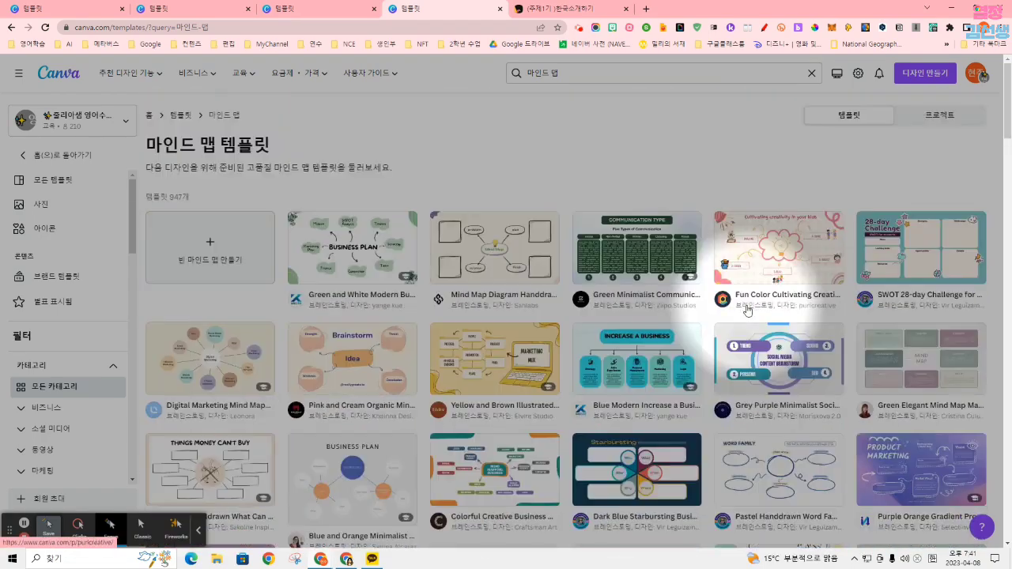
Step: From the home page's website category (웹 사이트), open a new design based on the "2025 University Profile" template
{"action": "left_click", "coordinate": [60, 73]}
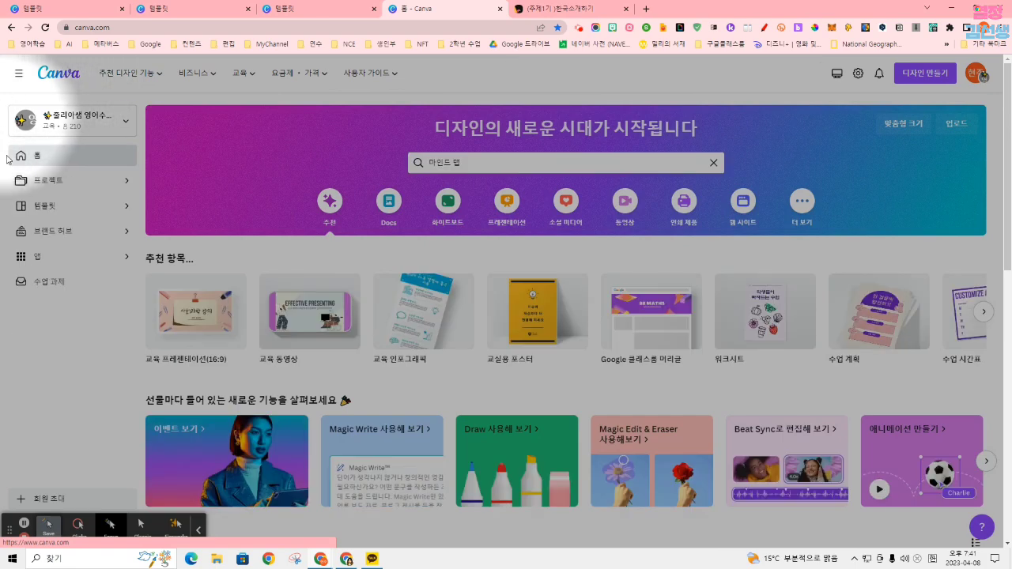
{"action": "left_click", "coordinate": [745, 203]}
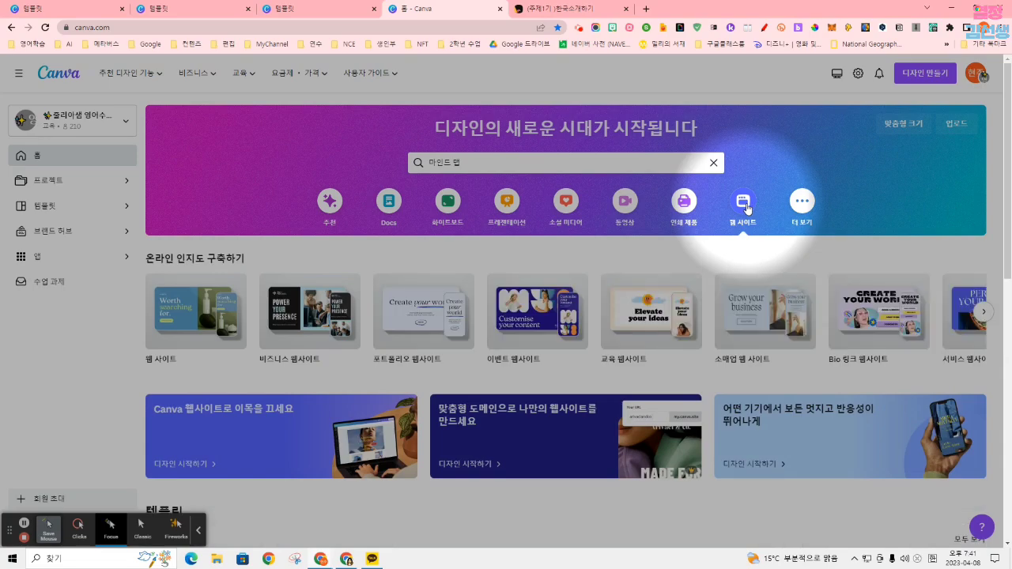
{"action": "scroll", "coordinate": [746, 208], "scroll_direction": "down", "scroll_amount": 2}
{"action": "scroll", "coordinate": [746, 208], "scroll_direction": "down", "scroll_amount": 2}
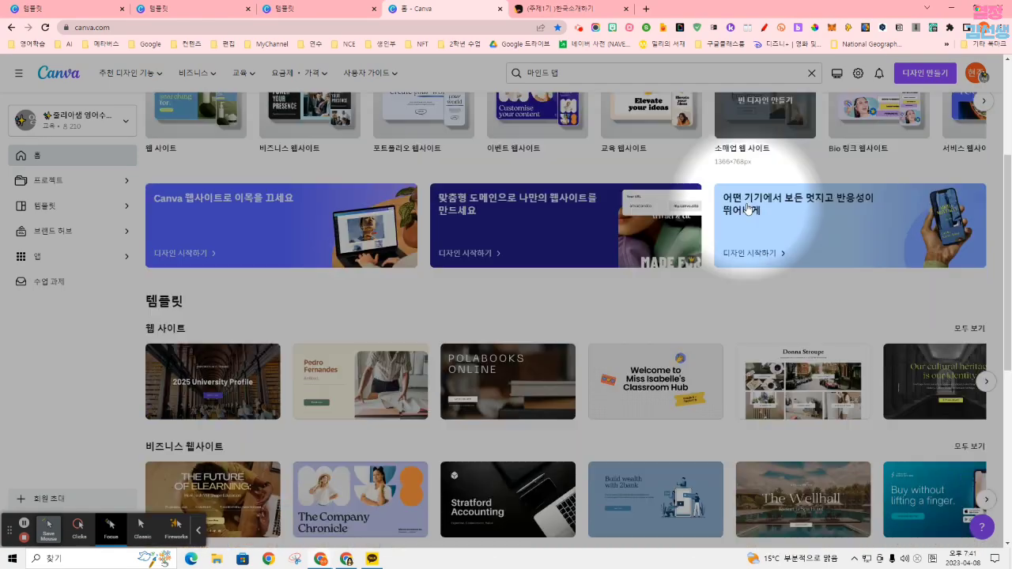
{"action": "left_click", "coordinate": [228, 287]}
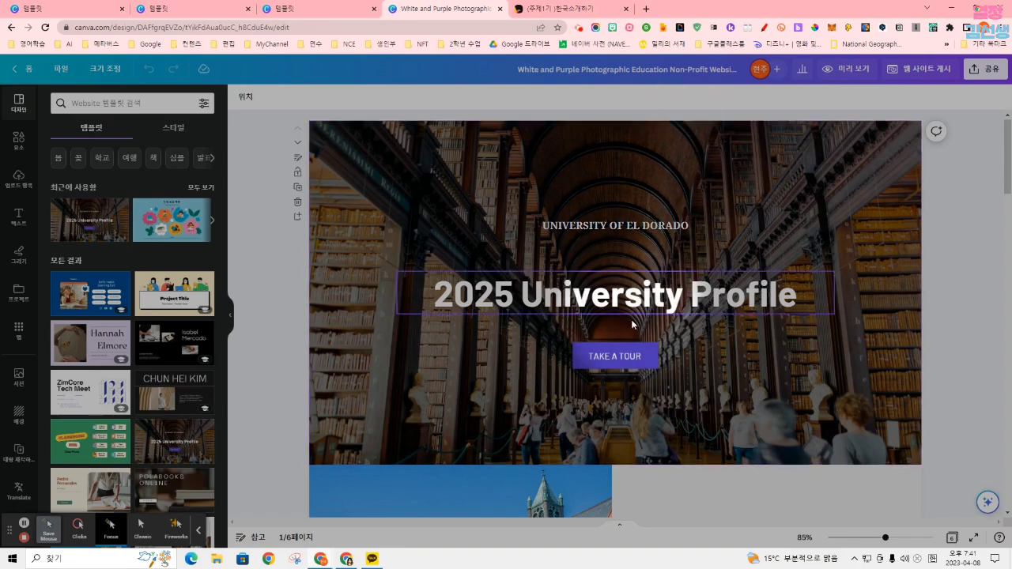
Step: Look through the pages of the university website design, from the title page to the final photo section
{"action": "left_click", "coordinate": [893, 319]}
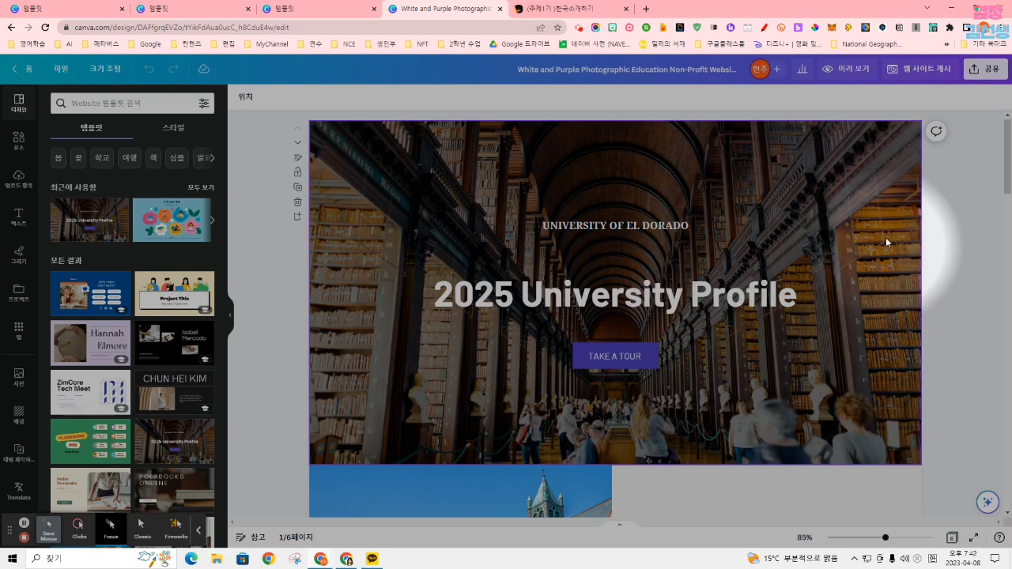
{"action": "scroll", "coordinate": [773, 324], "scroll_direction": "down", "scroll_amount": 1}
{"action": "scroll", "coordinate": [773, 323], "scroll_direction": "down", "scroll_amount": 15}
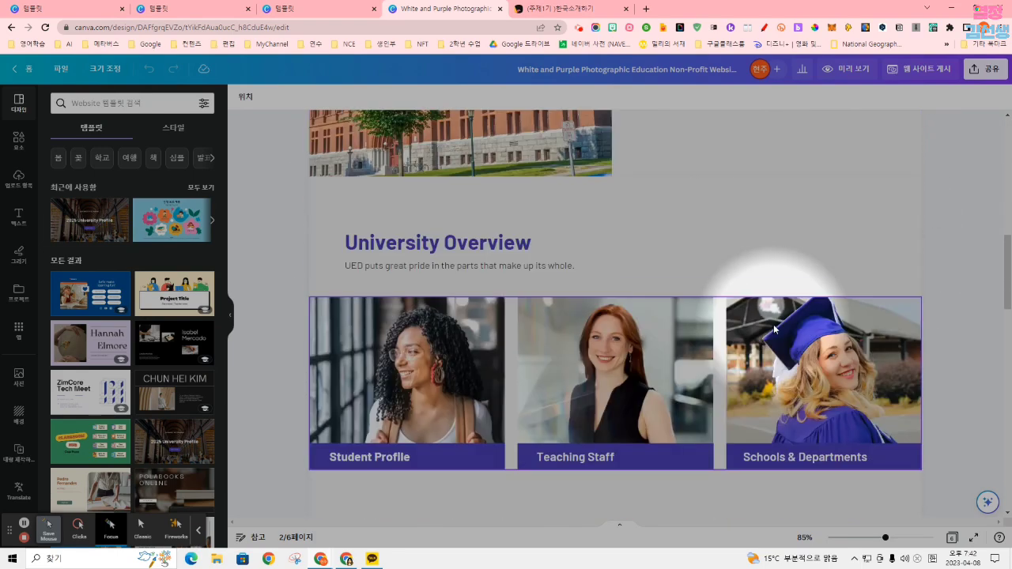
{"action": "scroll", "coordinate": [773, 324], "scroll_direction": "down", "scroll_amount": 10}
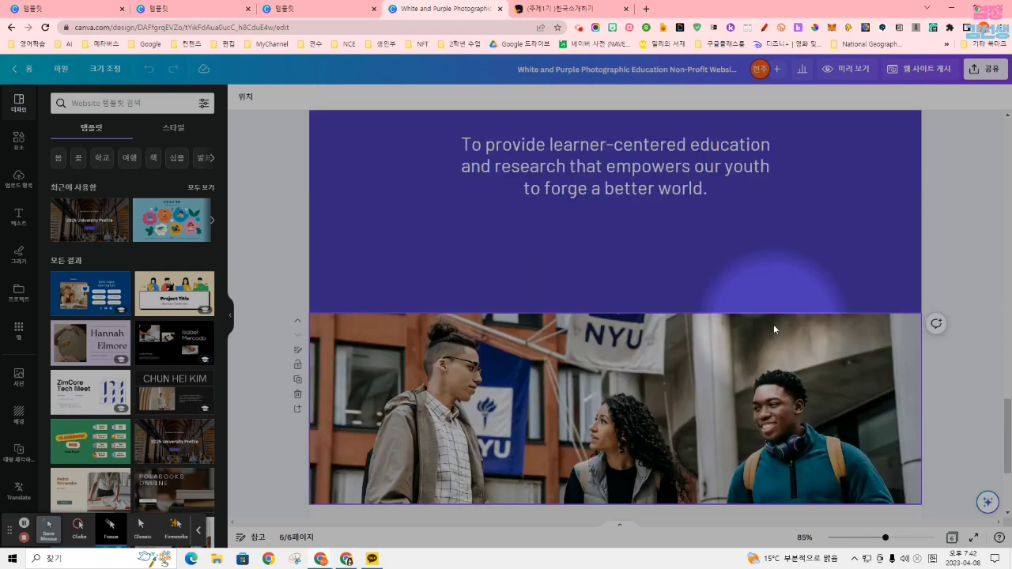
{"action": "scroll", "coordinate": [773, 324], "scroll_direction": "up", "scroll_amount": 5}
{"action": "scroll", "coordinate": [774, 324], "scroll_direction": "up", "scroll_amount": 5}
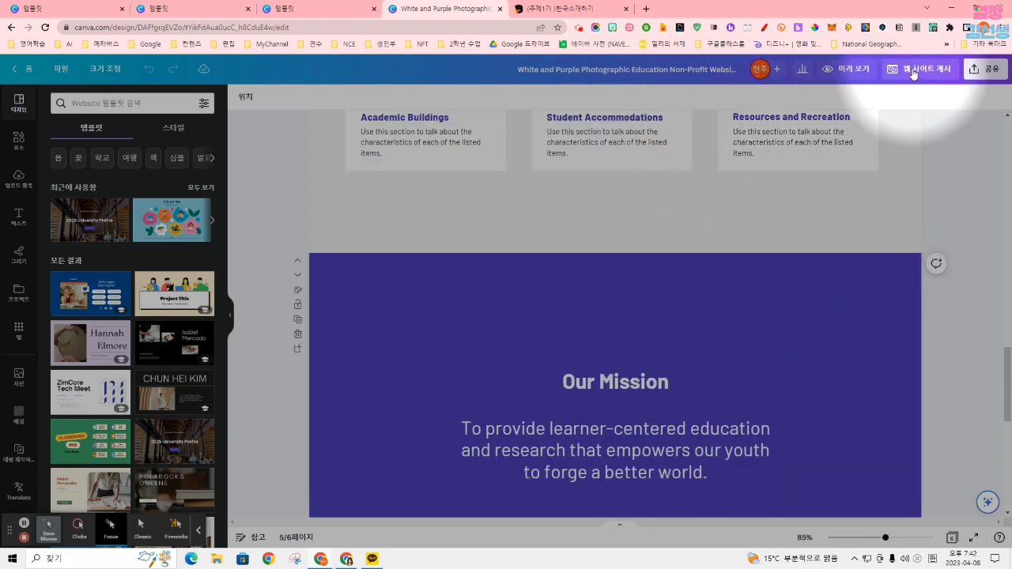
Step: Preview the website and test its navigation links, including About Us, Overview, Our Facilities, Our Mission and Contact Us
{"action": "left_click", "coordinate": [863, 77]}
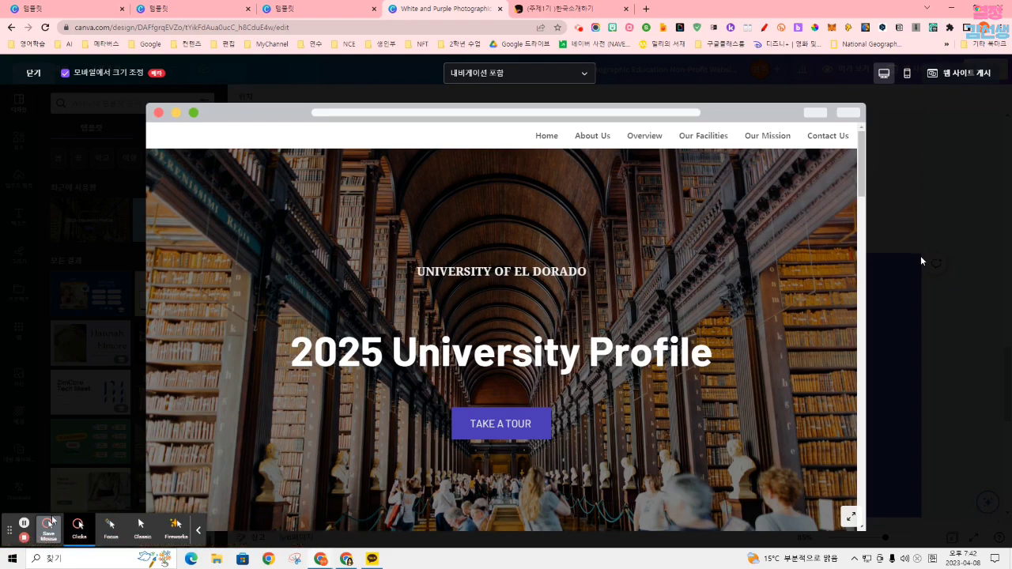
{"action": "left_click", "coordinate": [111, 527]}
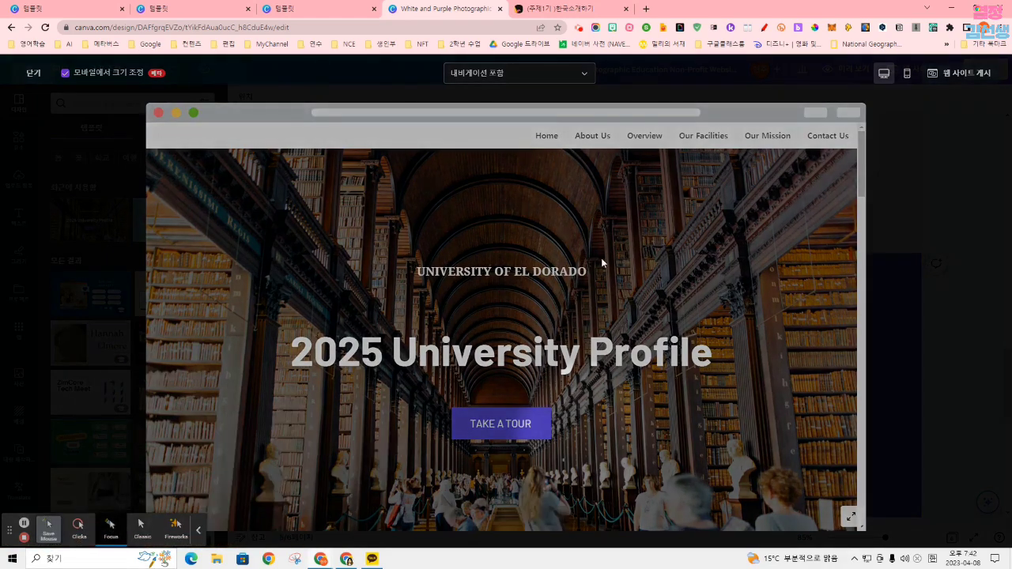
{"action": "left_click", "coordinate": [593, 136]}
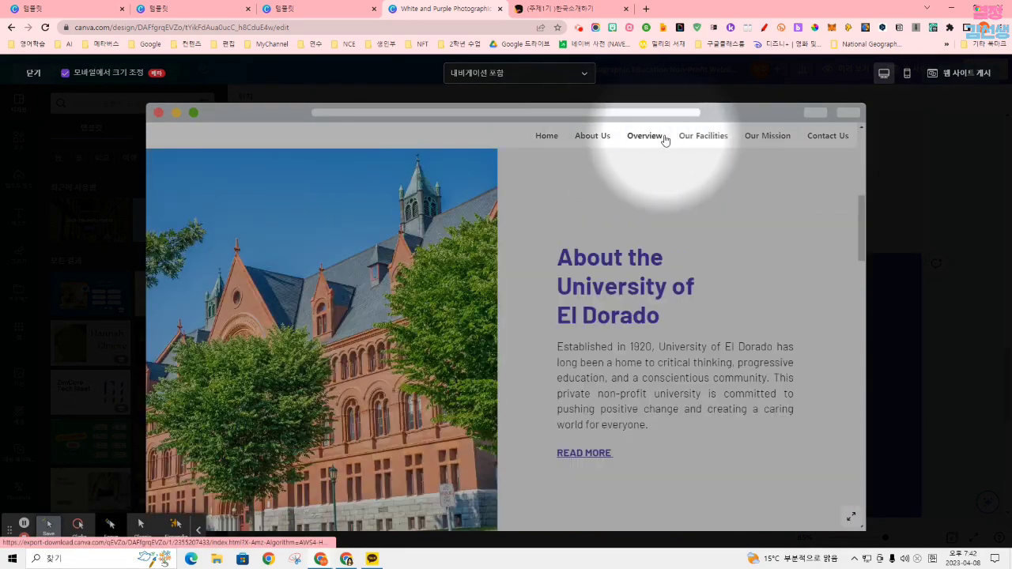
{"action": "left_click", "coordinate": [644, 135]}
{"action": "left_click", "coordinate": [703, 135]}
{"action": "left_click", "coordinate": [771, 138]}
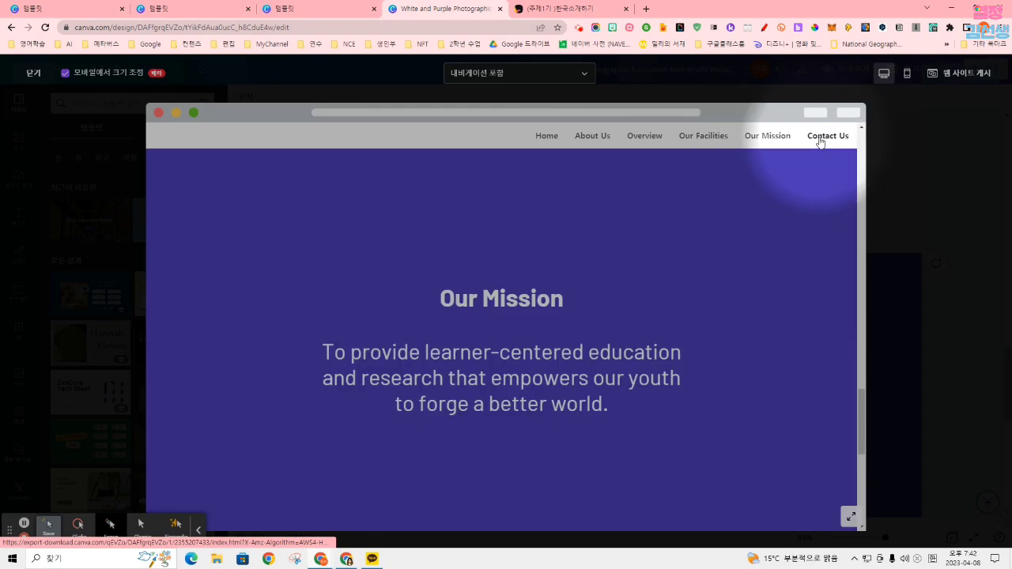
{"action": "left_click", "coordinate": [824, 136]}
{"action": "left_click", "coordinate": [766, 137]}
{"action": "left_click", "coordinate": [645, 135]}
{"action": "left_click", "coordinate": [592, 136]}
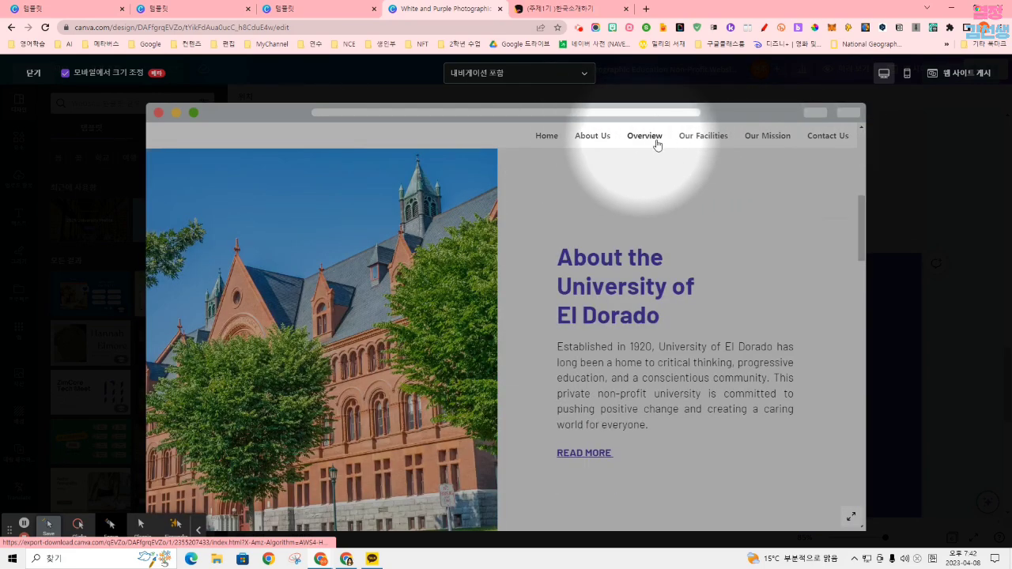
Step: Set the website preview to exclude navigation (내비게이션 미포함) and look through the site in mobile view
{"action": "left_click", "coordinate": [572, 76]}
{"action": "left_click", "coordinate": [565, 103]}
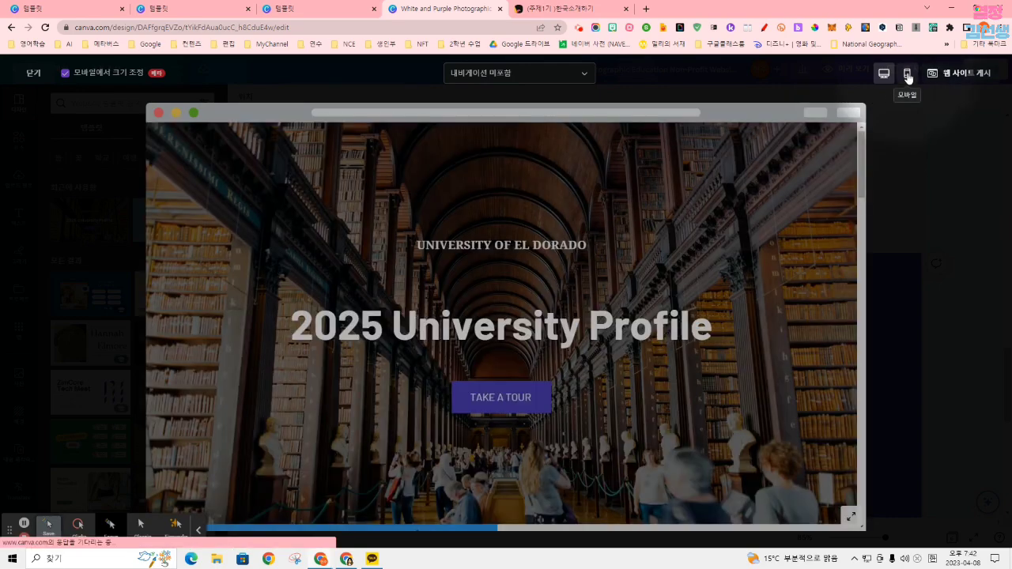
{"action": "left_click", "coordinate": [907, 73]}
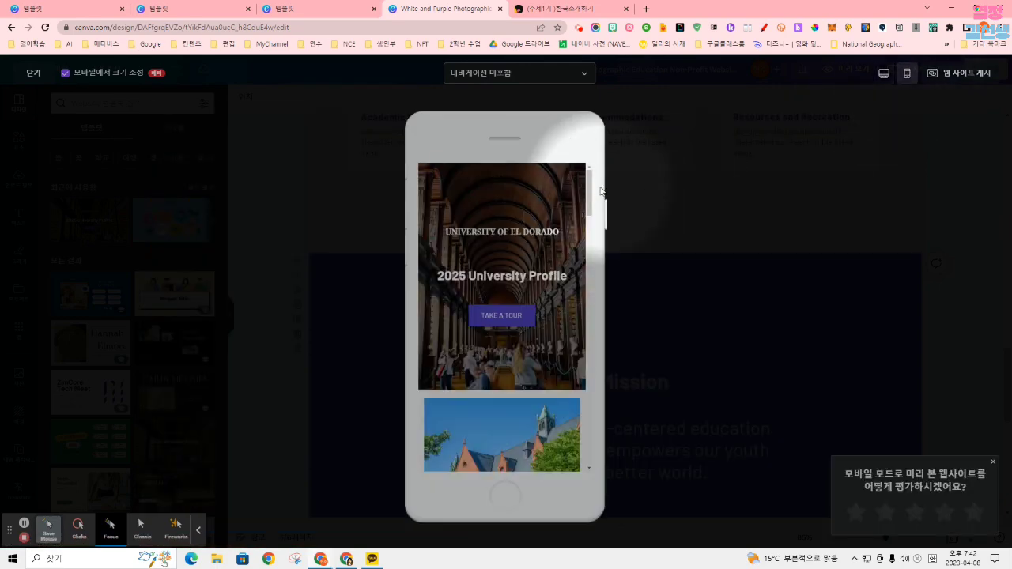
{"action": "scroll", "coordinate": [581, 310], "scroll_direction": "down", "scroll_amount": 10}
{"action": "scroll", "coordinate": [581, 311], "scroll_direction": "up", "scroll_amount": 10}
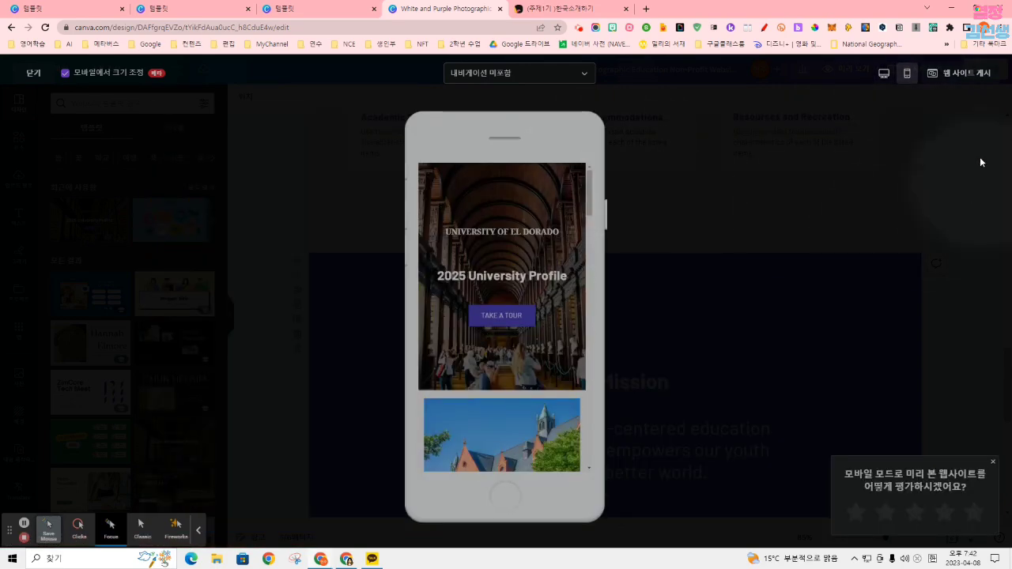
Step: Publish the university website to the free Canva domain (무료 도메인), keeping the default URL and leaving the website description empty
{"action": "left_click", "coordinate": [959, 74]}
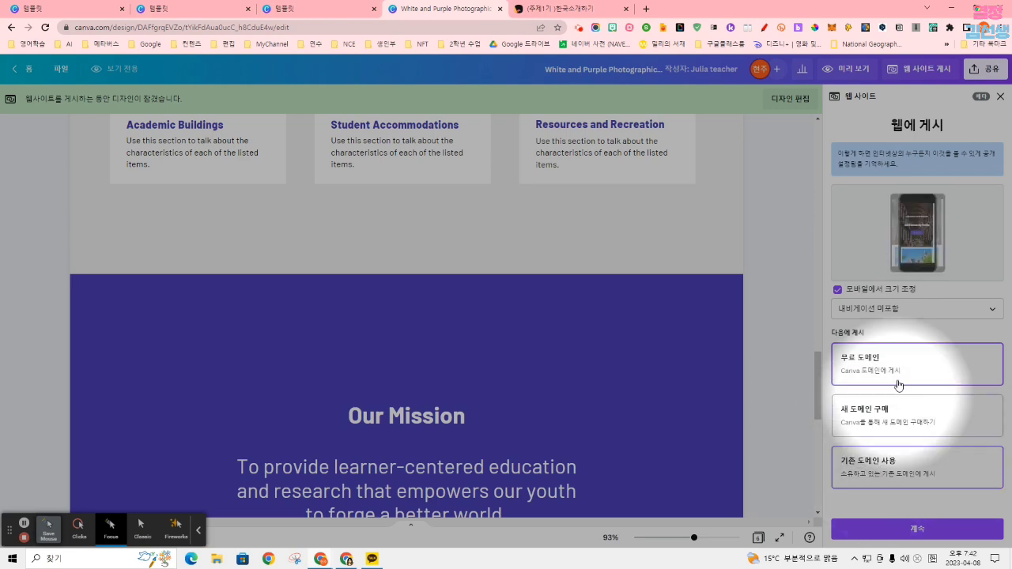
{"action": "left_click", "coordinate": [915, 529]}
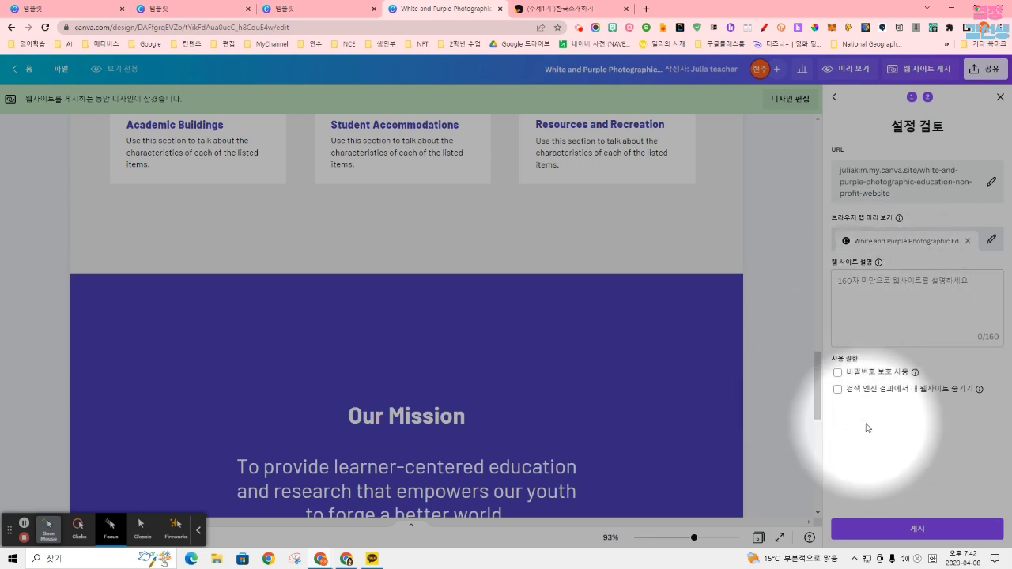
{"action": "left_click", "coordinate": [896, 536]}
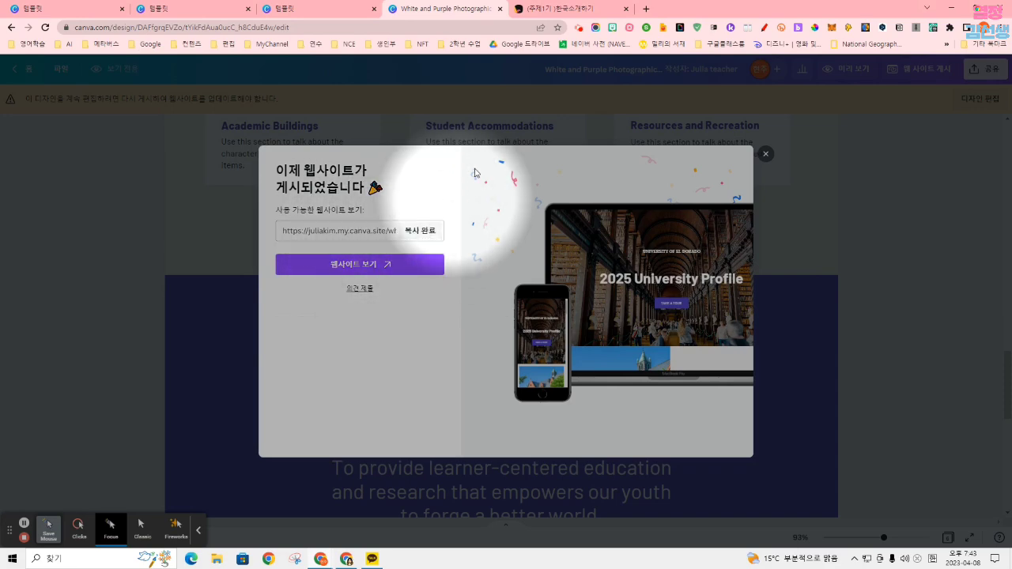
Step: View the published website from title page to facilities section, then close the site and the publishing confirmation
{"action": "left_click", "coordinate": [430, 267]}
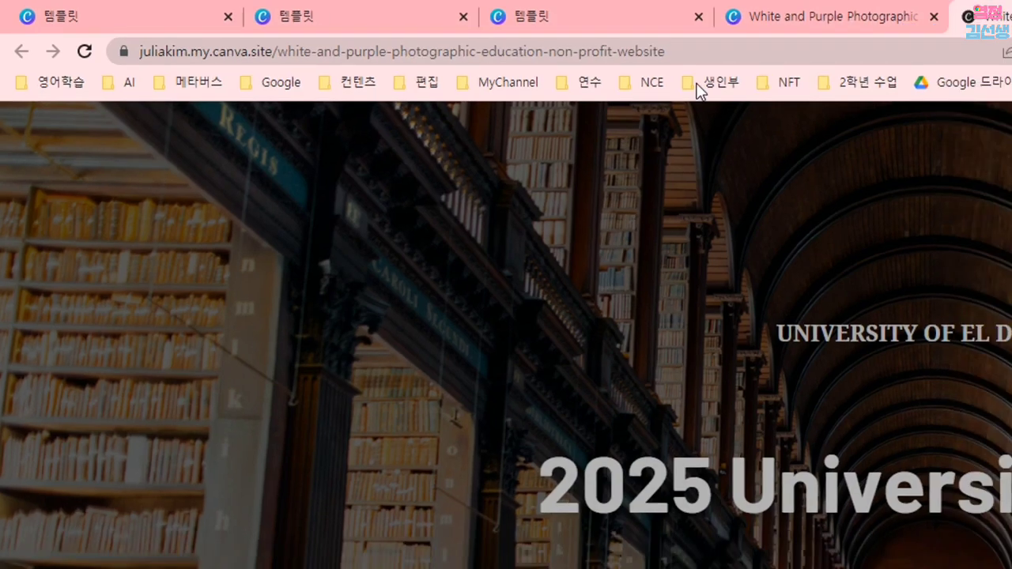
{"action": "scroll", "coordinate": [604, 200], "scroll_direction": "down", "scroll_amount": 10}
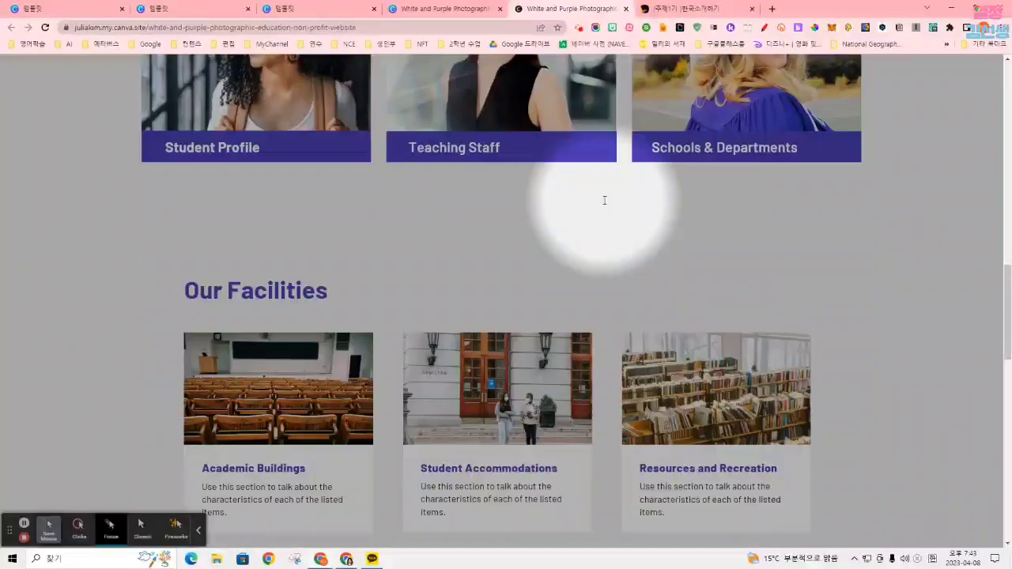
{"action": "scroll", "coordinate": [604, 200], "scroll_direction": "down", "scroll_amount": 5}
{"action": "scroll", "coordinate": [604, 200], "scroll_direction": "up", "scroll_amount": 15}
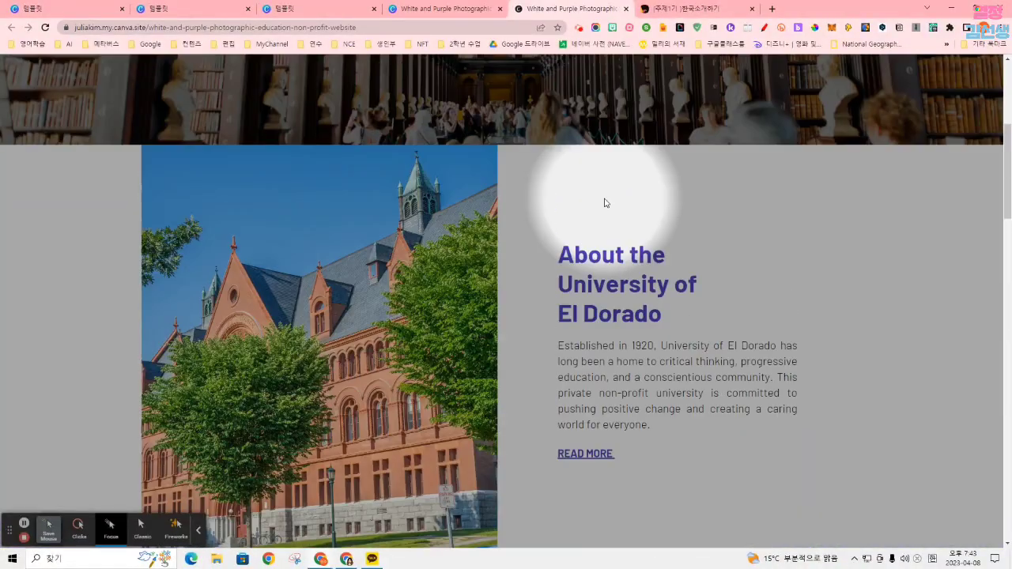
{"action": "scroll", "coordinate": [604, 203], "scroll_direction": "up", "scroll_amount": 5}
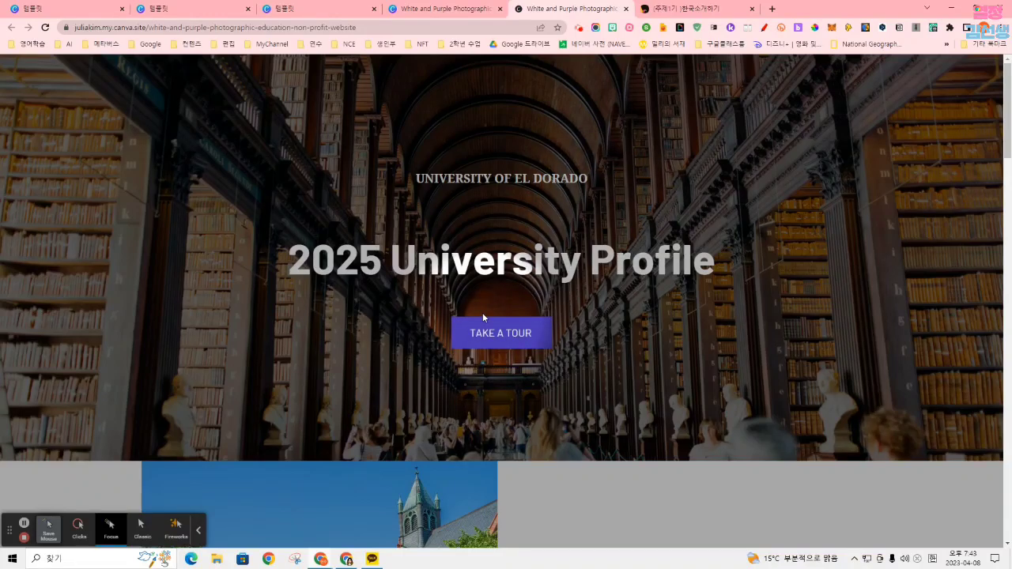
{"action": "left_click", "coordinate": [626, 9]}
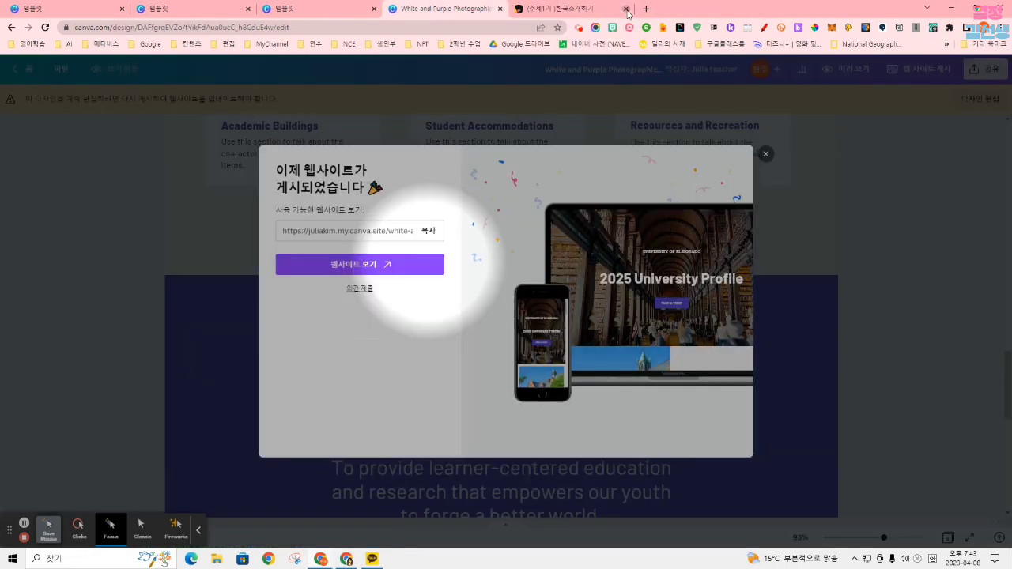
{"action": "left_click", "coordinate": [766, 155]}
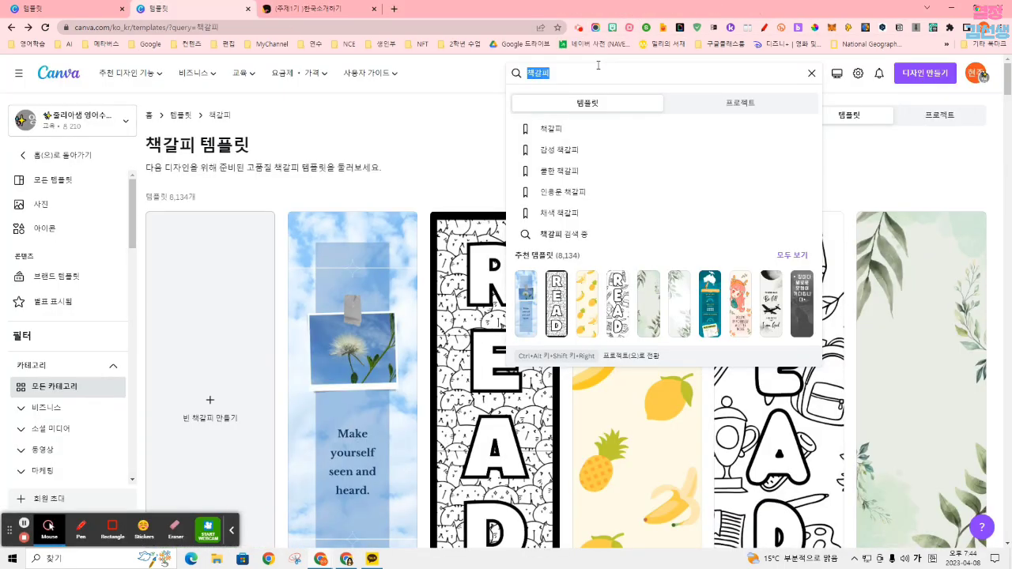
Step: Search the templates for photo collages (사진 콜라주)
{"action": "type", "text": "사진 콜"}
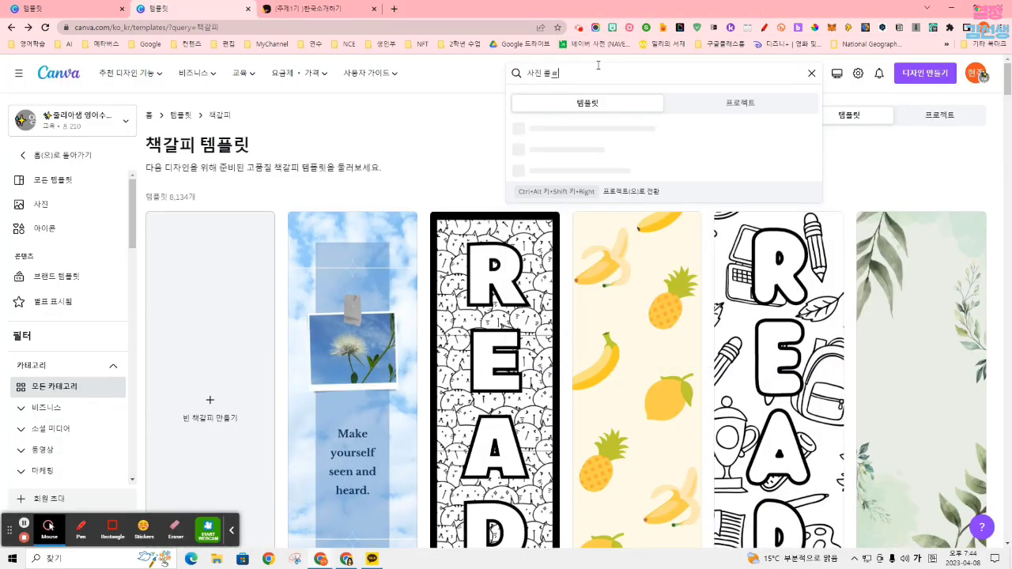
{"action": "type", "text": "라주"}
{"action": "key", "text": "Return"}
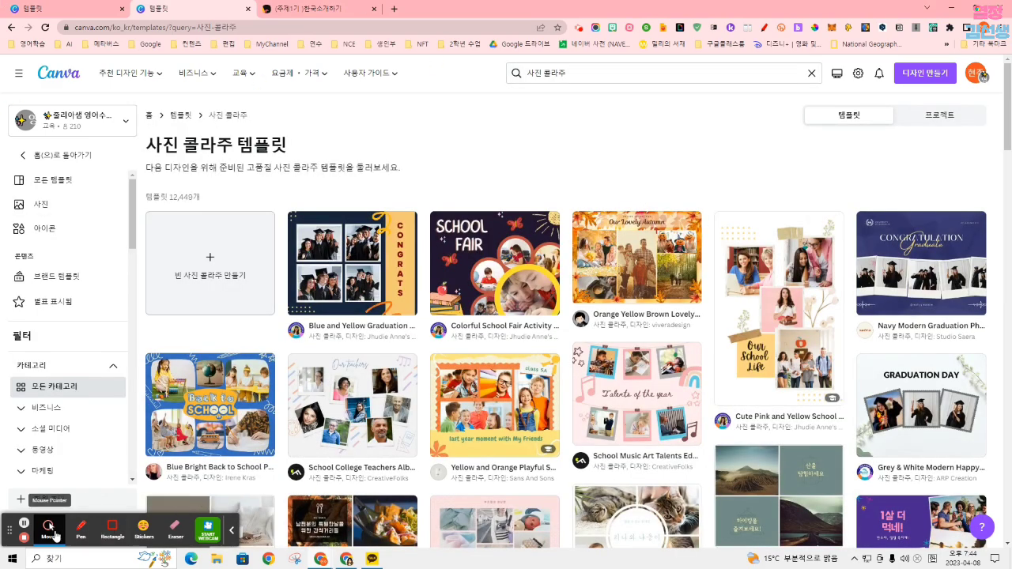
{"action": "left_click", "coordinate": [49, 529]}
{"action": "left_click", "coordinate": [112, 531]}
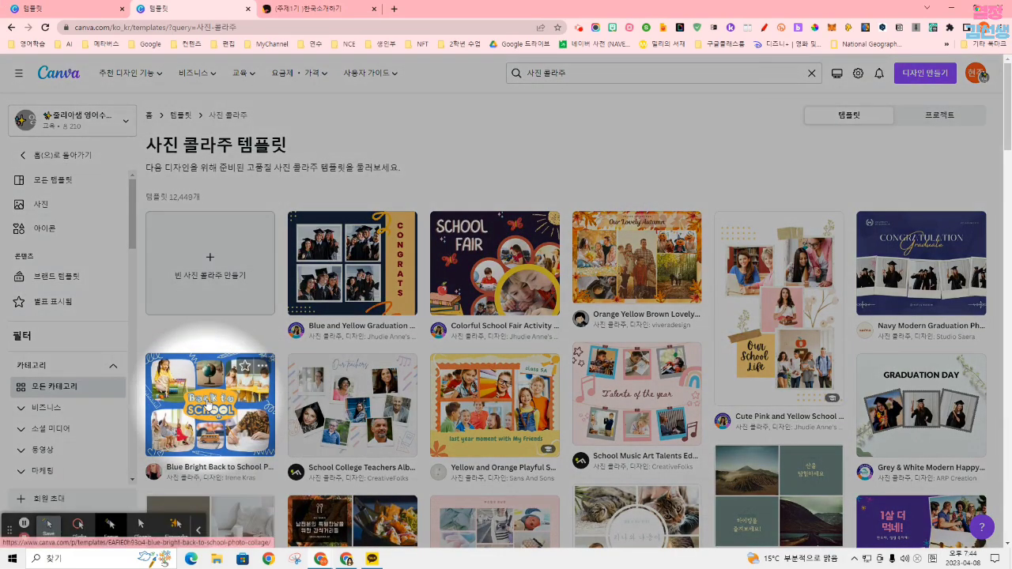
Step: Preview the "Blue Bright Back to School Photo Collage" template with its similar designs, then close it and return to the home page
{"action": "left_click", "coordinate": [223, 385]}
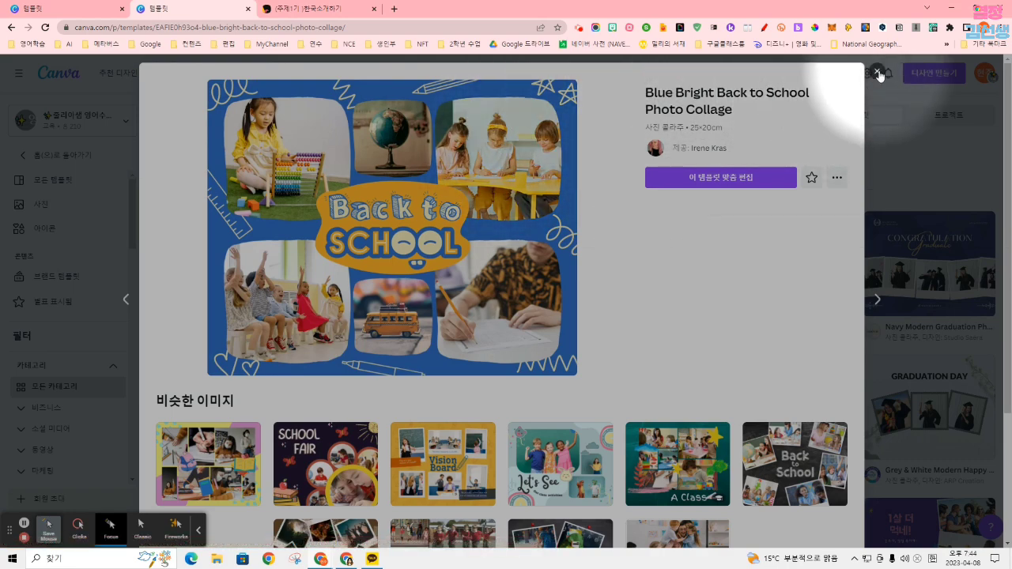
{"action": "scroll", "coordinate": [677, 350], "scroll_direction": "down", "scroll_amount": 3}
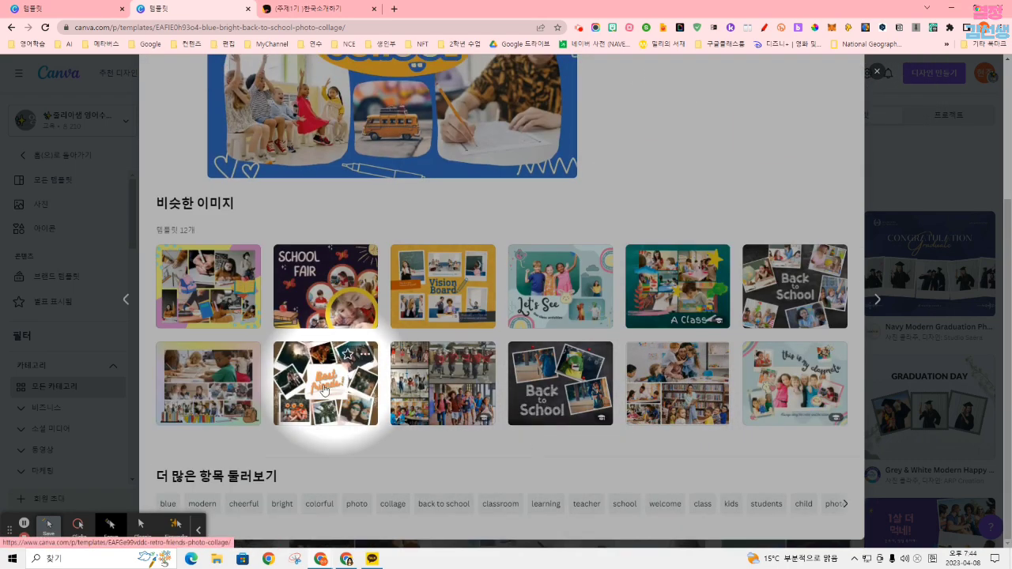
{"action": "scroll", "coordinate": [380, 324], "scroll_direction": "up", "scroll_amount": 3}
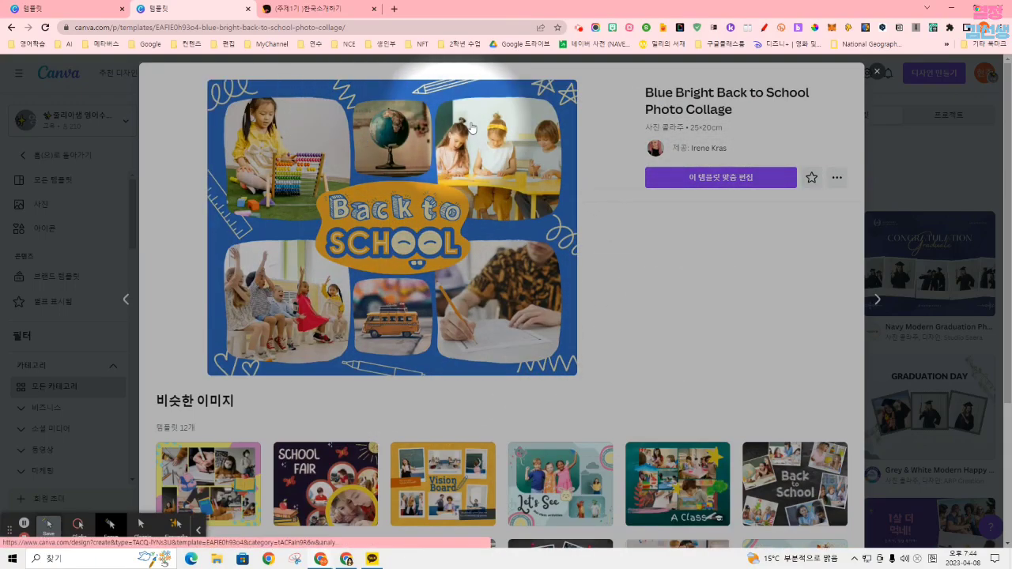
{"action": "left_click", "coordinate": [876, 72]}
{"action": "left_click", "coordinate": [49, 76]}
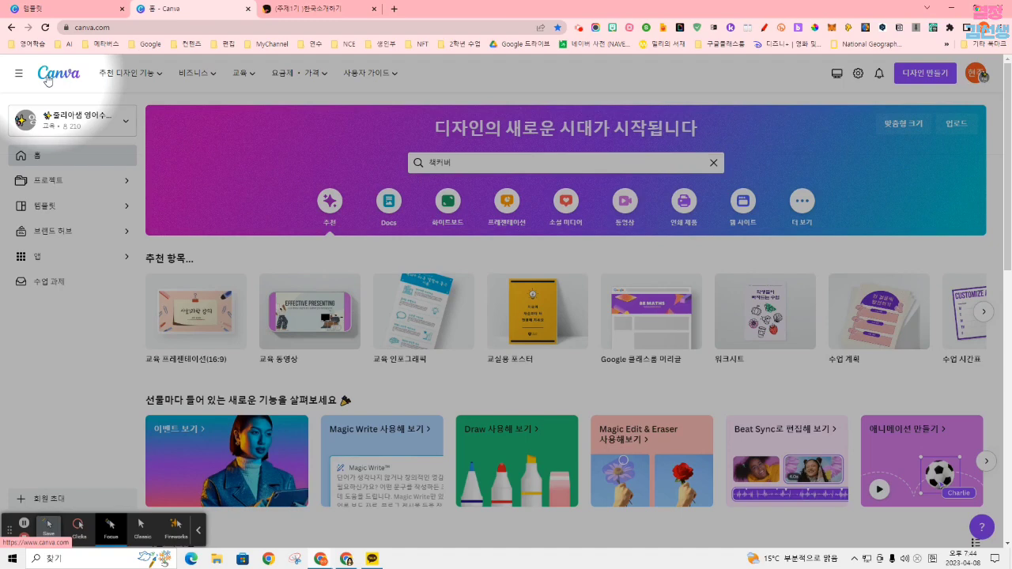
Step: Start a new meme design from the meme maker (밈・짤 만들기) among the featured design functions
{"action": "mouse_move", "coordinate": [133, 82]}
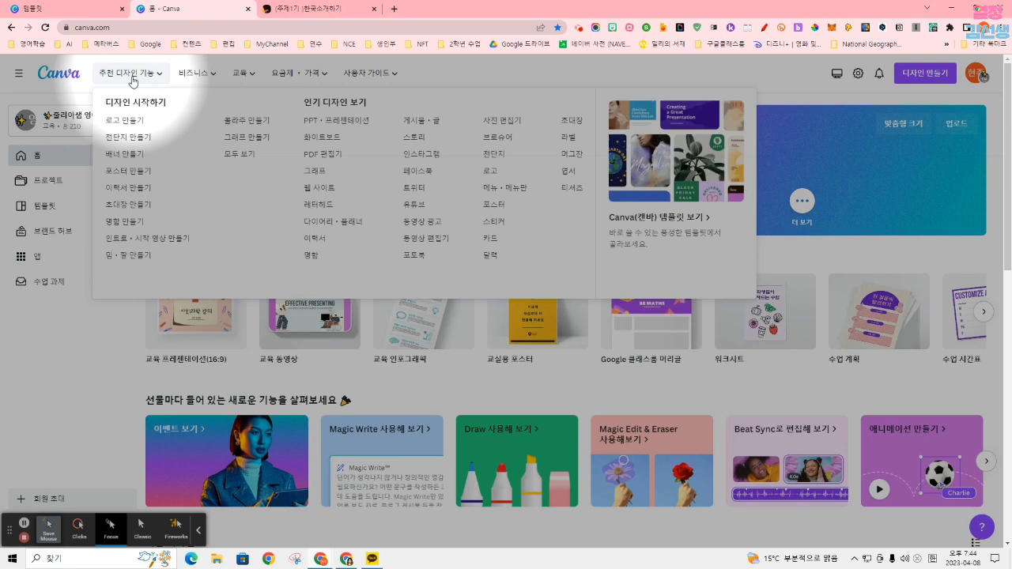
{"action": "left_click", "coordinate": [133, 257]}
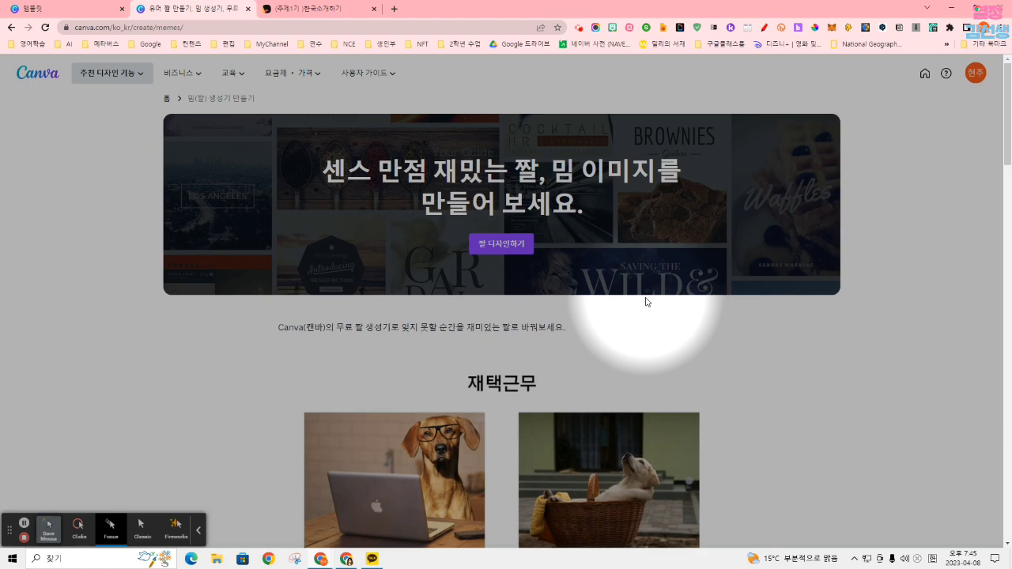
{"action": "left_click", "coordinate": [526, 246]}
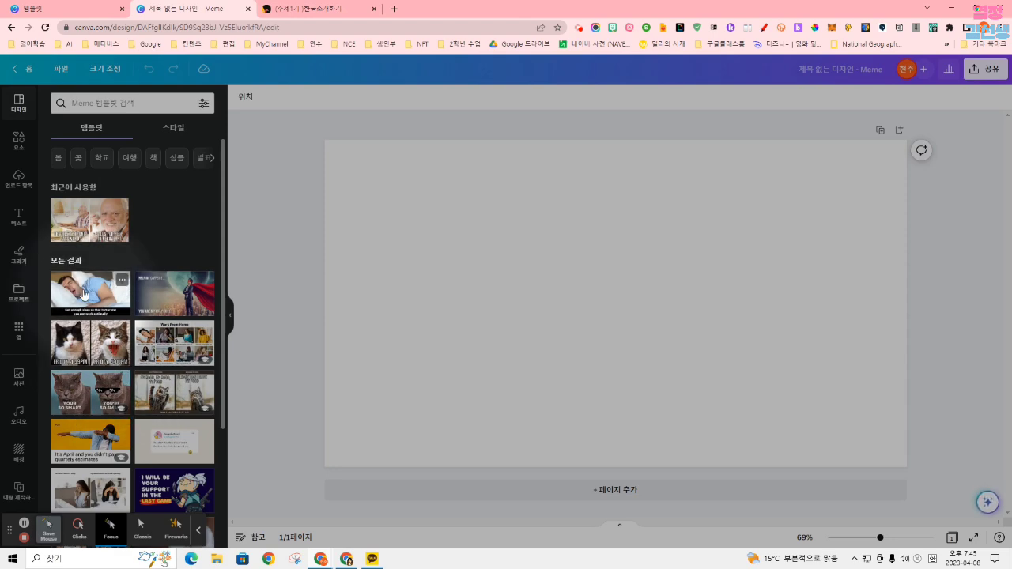
Step: Browse the meme templates and apply the two-panel cat template captioned "My food, my food, my food" to the blank page
{"action": "scroll", "coordinate": [96, 231], "scroll_direction": "down", "scroll_amount": 3}
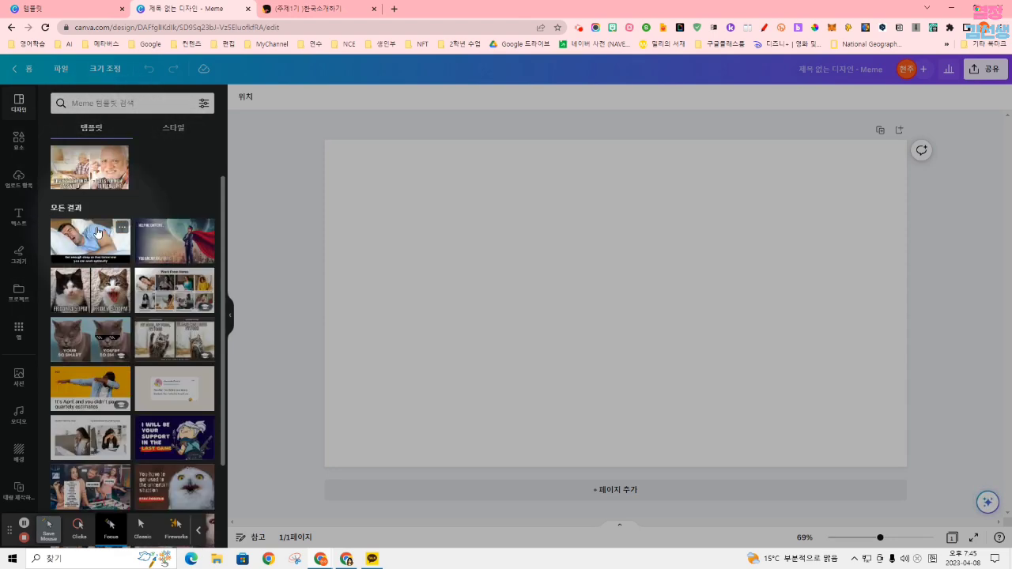
{"action": "scroll", "coordinate": [96, 232], "scroll_direction": "down", "scroll_amount": 1}
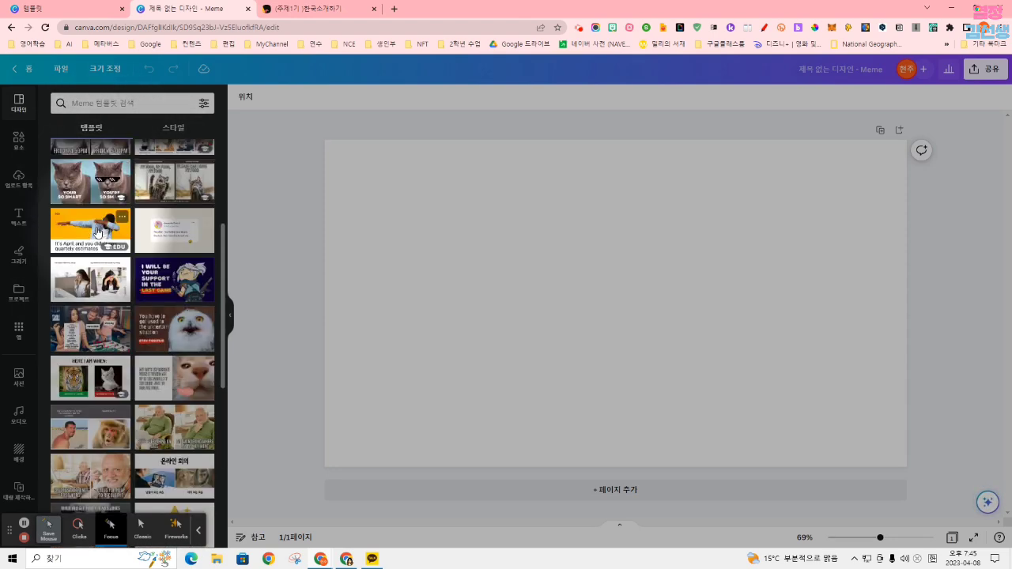
{"action": "scroll", "coordinate": [96, 232], "scroll_direction": "up", "scroll_amount": 2}
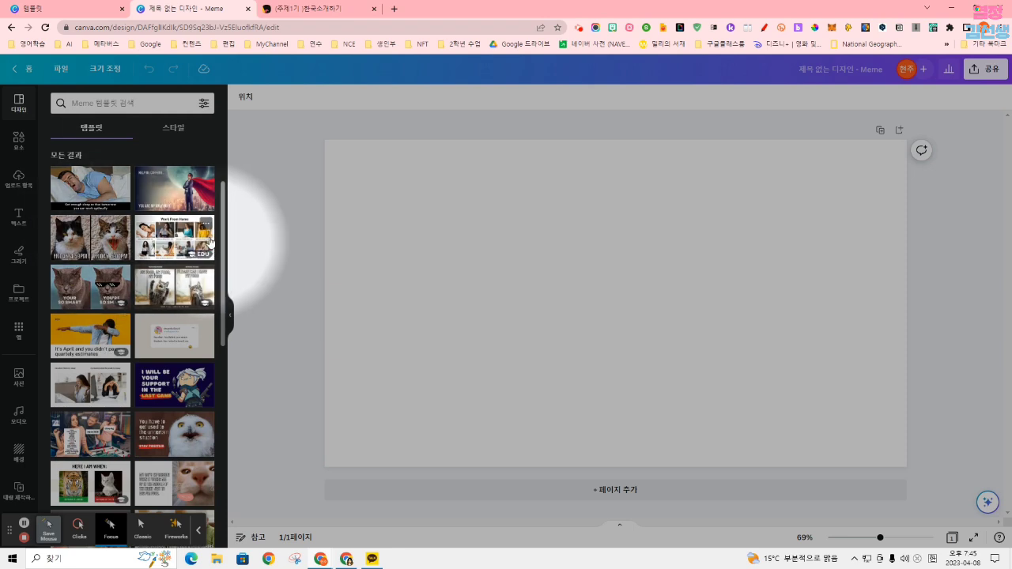
{"action": "left_click", "coordinate": [174, 286]}
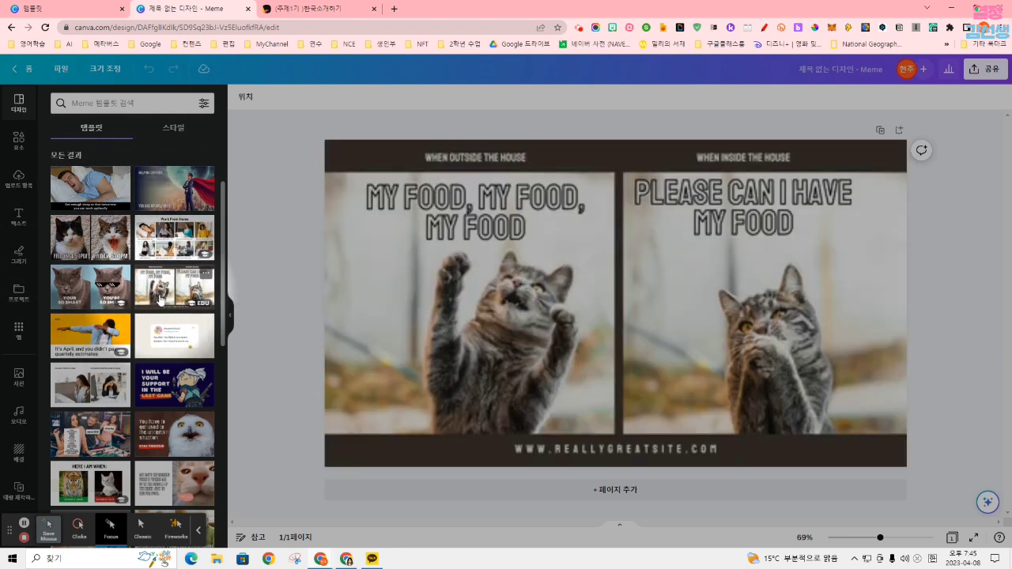
Step: Open the "When inside the house" heading and "Please can I have my food" caption for editing, then deselect and return to the home page
{"action": "left_click", "coordinate": [737, 158]}
{"action": "left_click", "coordinate": [737, 161]}
{"action": "left_click", "coordinate": [752, 215]}
{"action": "left_click", "coordinate": [754, 216]}
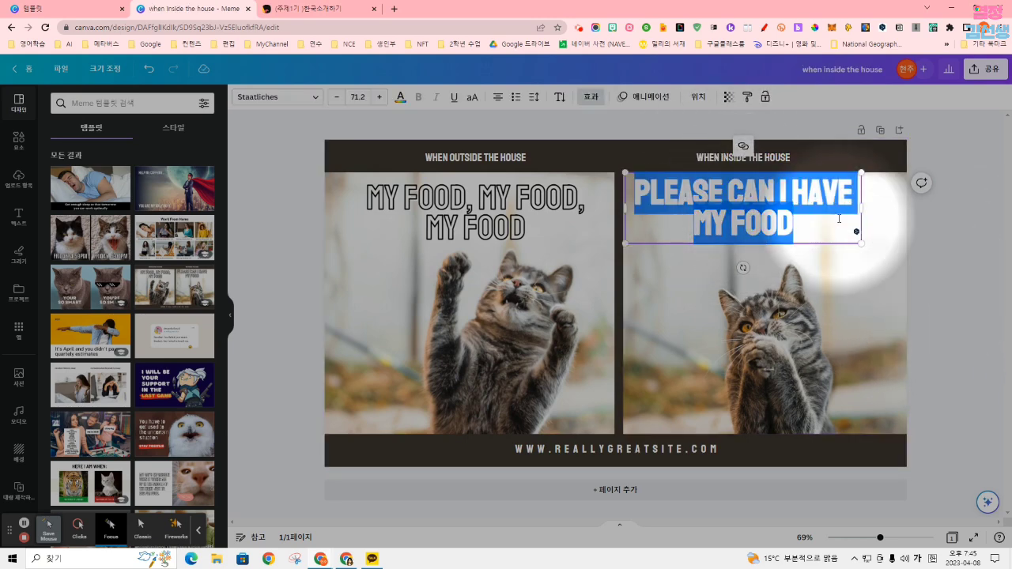
{"action": "left_click", "coordinate": [972, 236]}
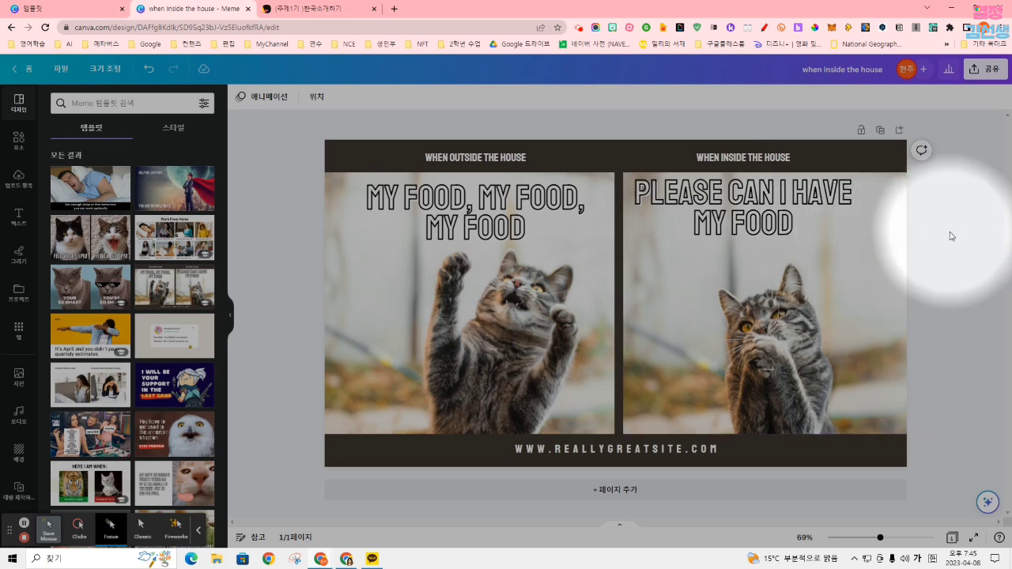
{"action": "left_click", "coordinate": [29, 70]}
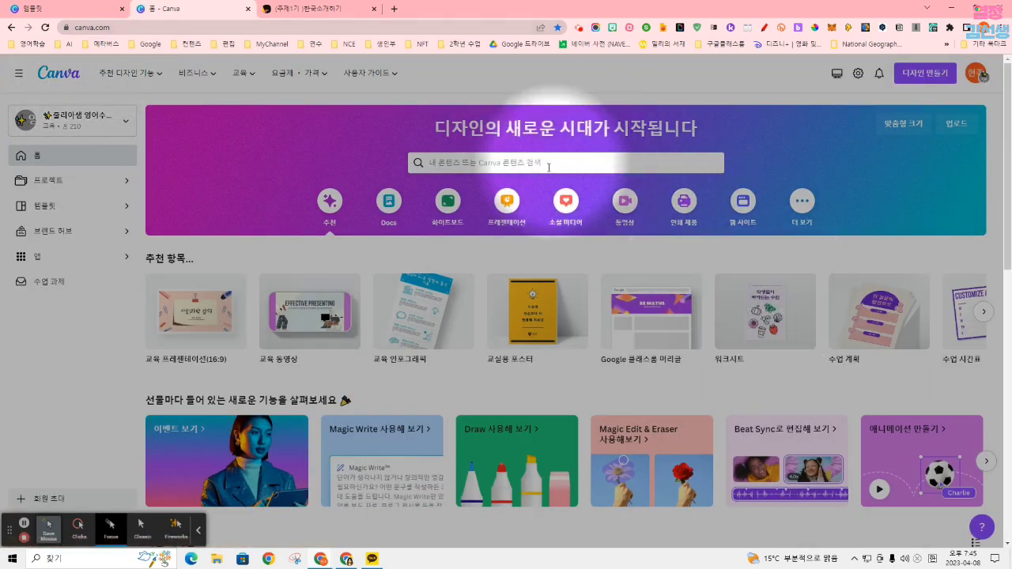
Step: Search the templates for phone wallpapers (폰 배경화면) and look through the designs
{"action": "left_click", "coordinate": [574, 159]}
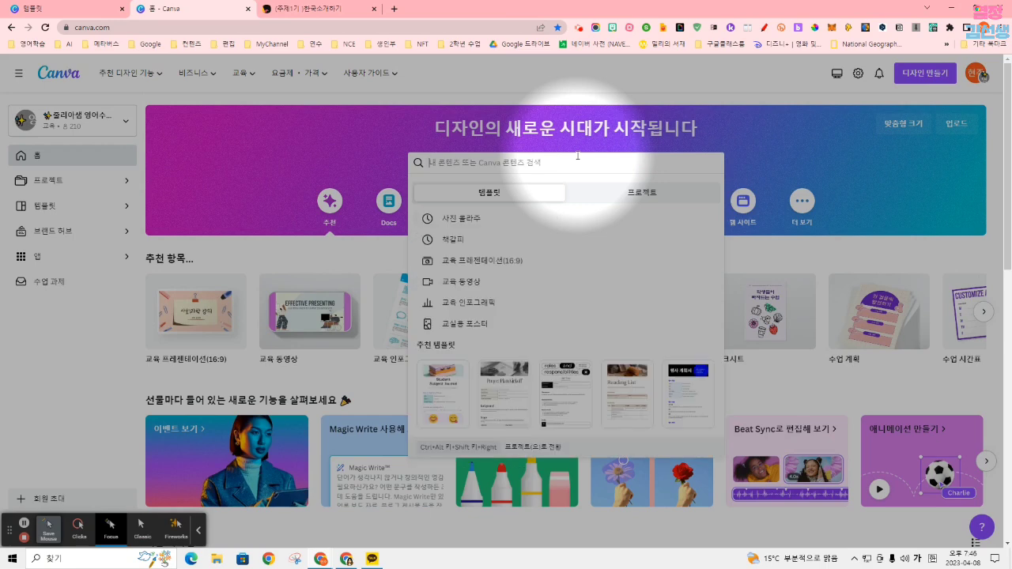
{"action": "type", "text": "트"}
{"action": "type", "text": " 배경화면"}
{"action": "key", "text": "Return"}
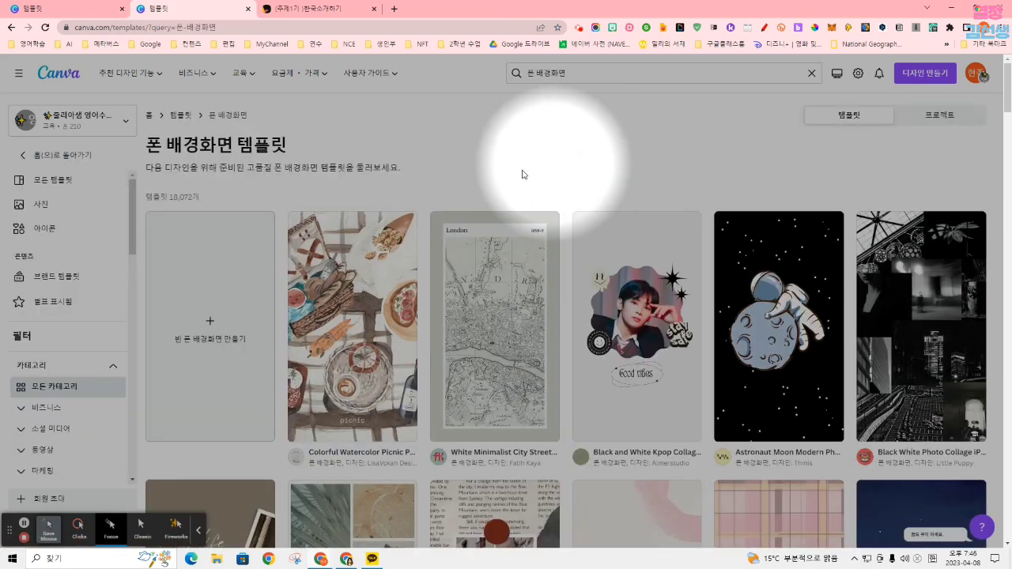
{"action": "scroll", "coordinate": [520, 340], "scroll_direction": "down", "scroll_amount": 3}
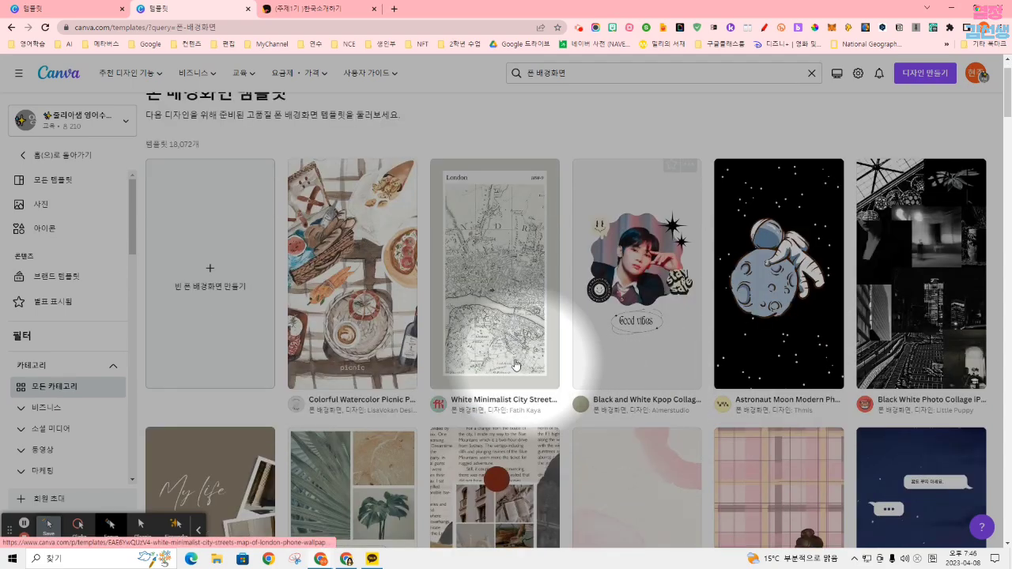
{"action": "scroll", "coordinate": [377, 357], "scroll_direction": "up", "scroll_amount": 3}
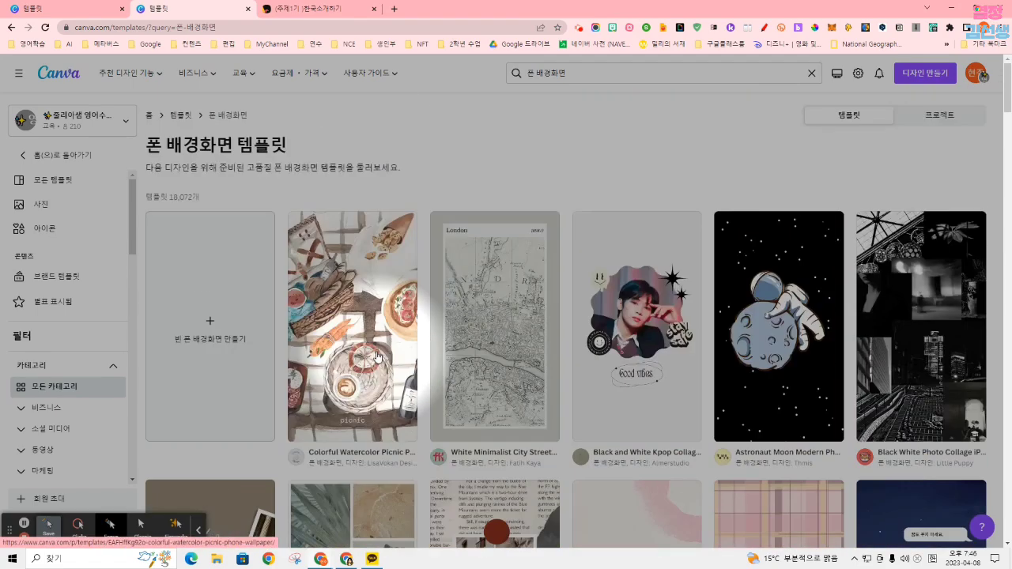
Step: Change the template search to computer wallpapers (컴퓨터 배경화면), look through the designs, and return to the home page
{"action": "left_click", "coordinate": [534, 72]}
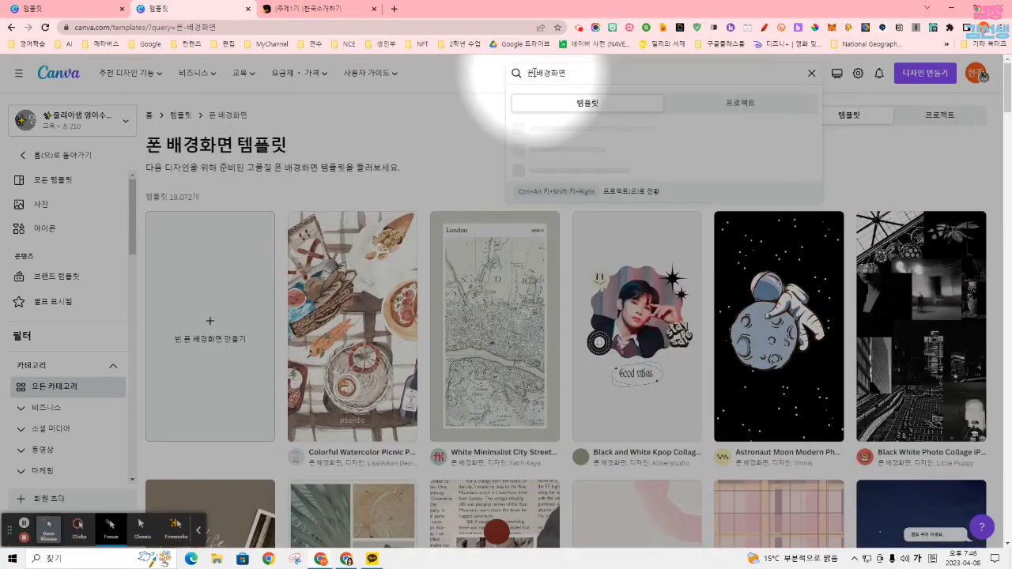
{"action": "key", "text": "BackSpace"}
{"action": "key", "text": "BackSpace"}
{"action": "type", "text": "템"}
{"action": "type", "text": "퓨터"}
{"action": "key", "text": "Return"}
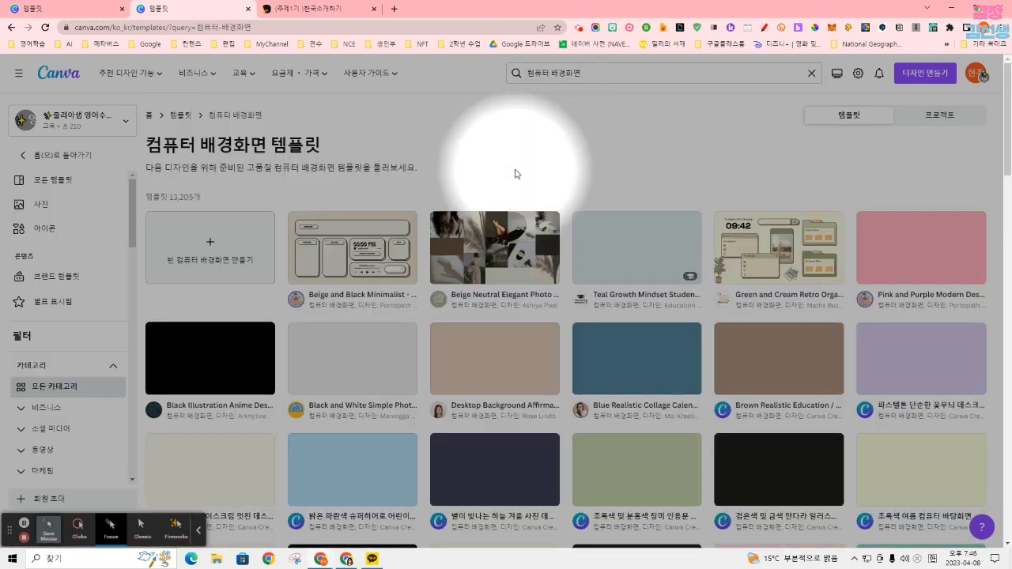
{"action": "scroll", "coordinate": [273, 301], "scroll_direction": "down", "scroll_amount": 1}
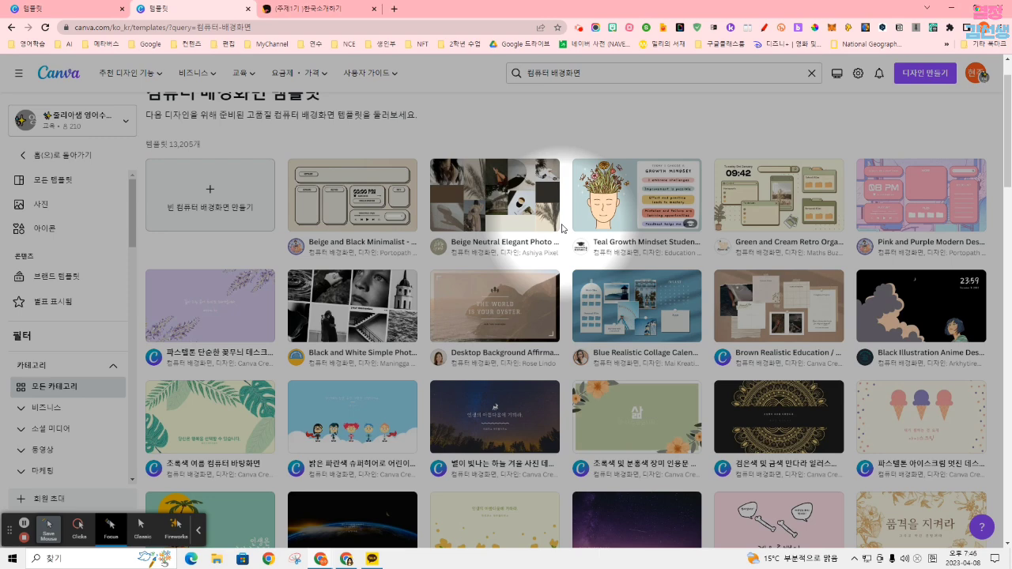
{"action": "scroll", "coordinate": [625, 190], "scroll_direction": "up", "scroll_amount": 1}
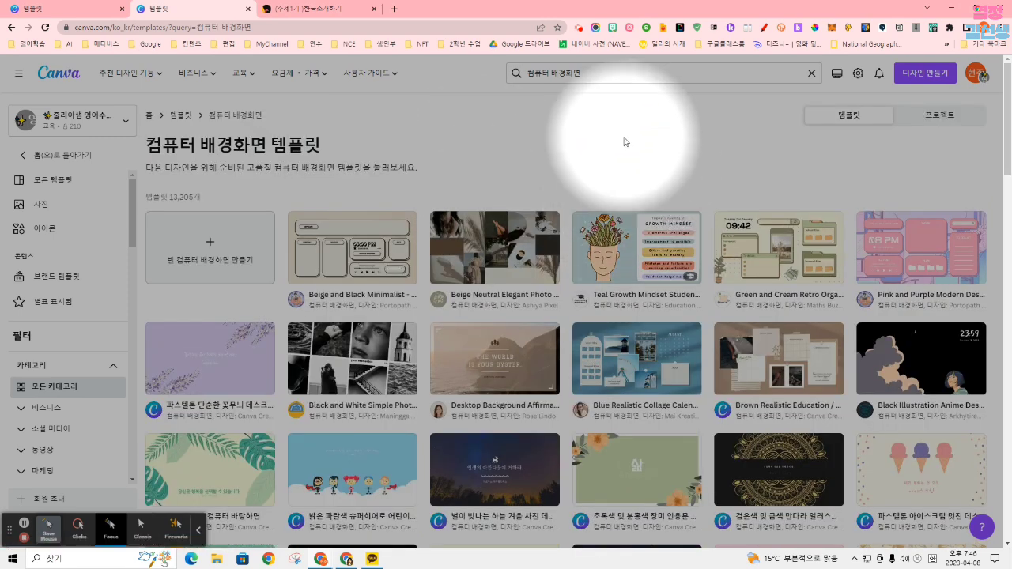
{"action": "left_click", "coordinate": [38, 69]}
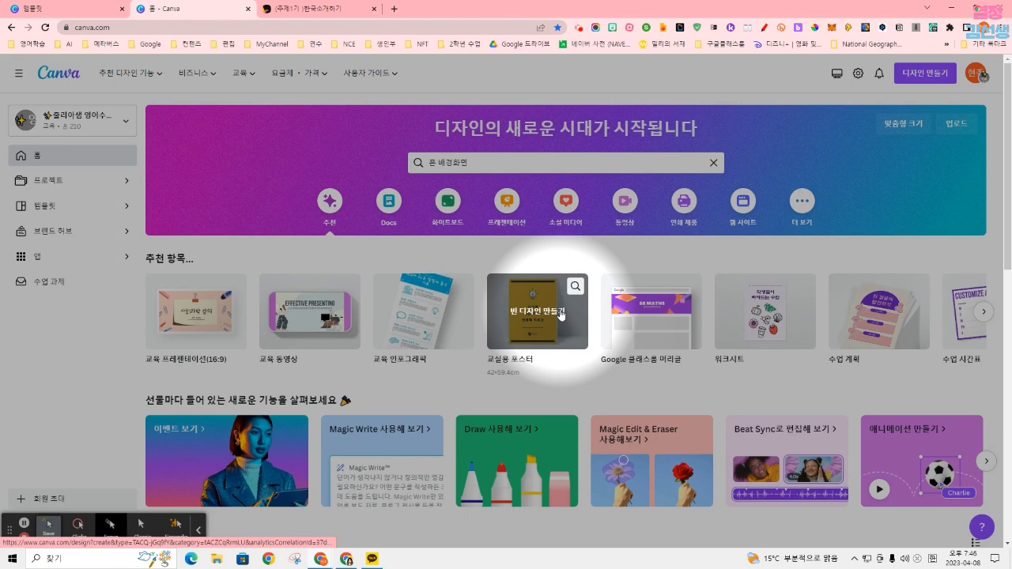
Step: Create a blank education presentation (교육 프레젠테이션, 16:9) from the recommended items on the home page
{"action": "scroll", "coordinate": [259, 309], "scroll_direction": "down", "scroll_amount": 1}
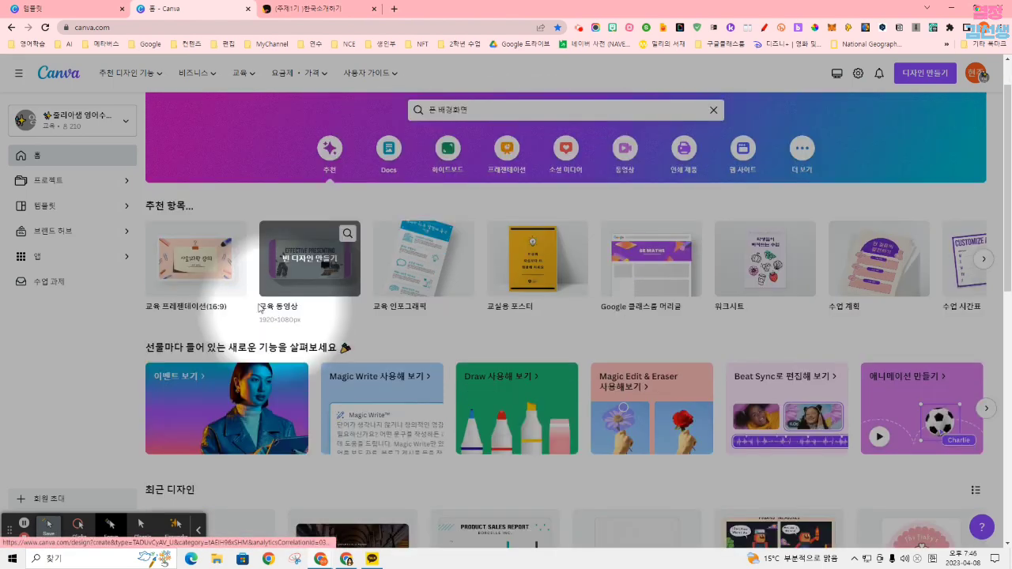
{"action": "left_click", "coordinate": [202, 277]}
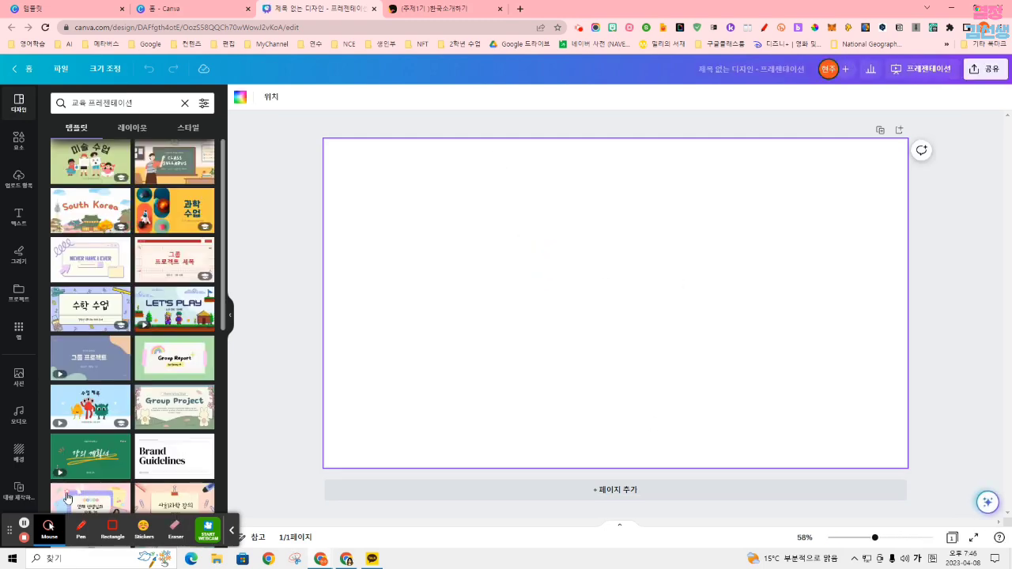
{"action": "left_click", "coordinate": [48, 528]}
{"action": "left_click", "coordinate": [111, 528]}
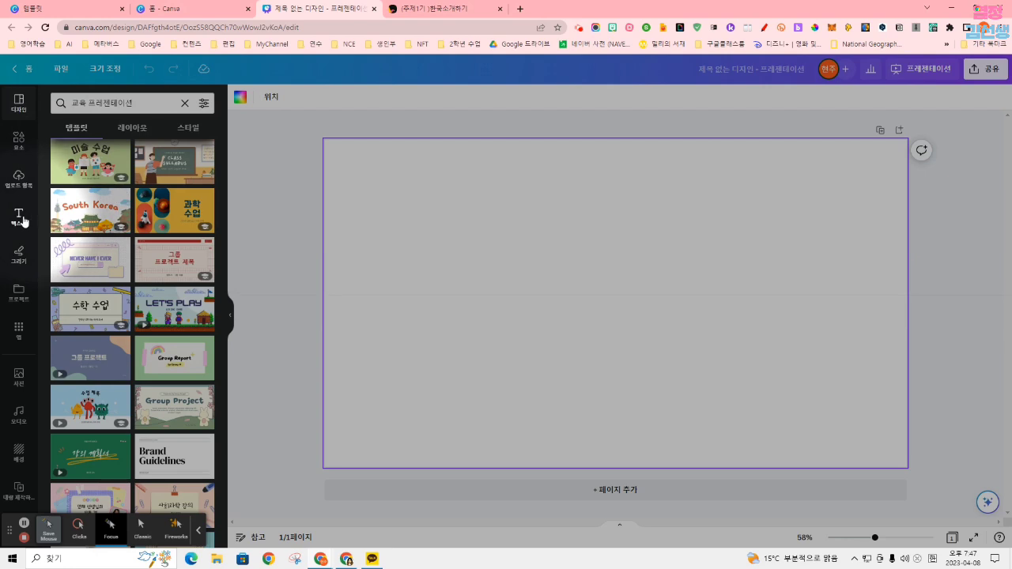
{"action": "left_click_drag", "start_coordinate": [9, 528], "coordinate": [381, 531]}
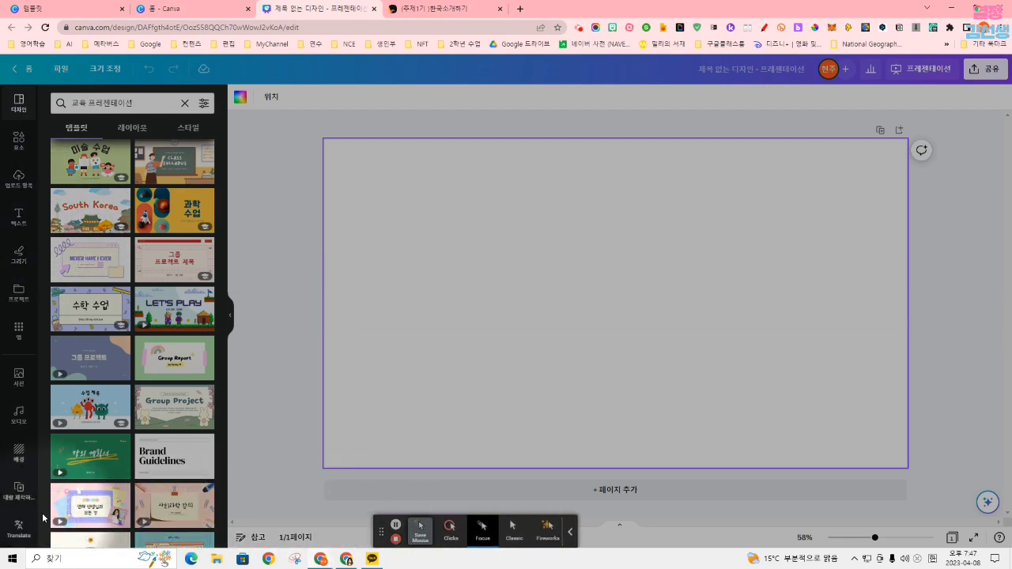
Step: Open the Text to Image app and enter the prompt "a dog which is jumping on the floor"
{"action": "left_click", "coordinate": [18, 332]}
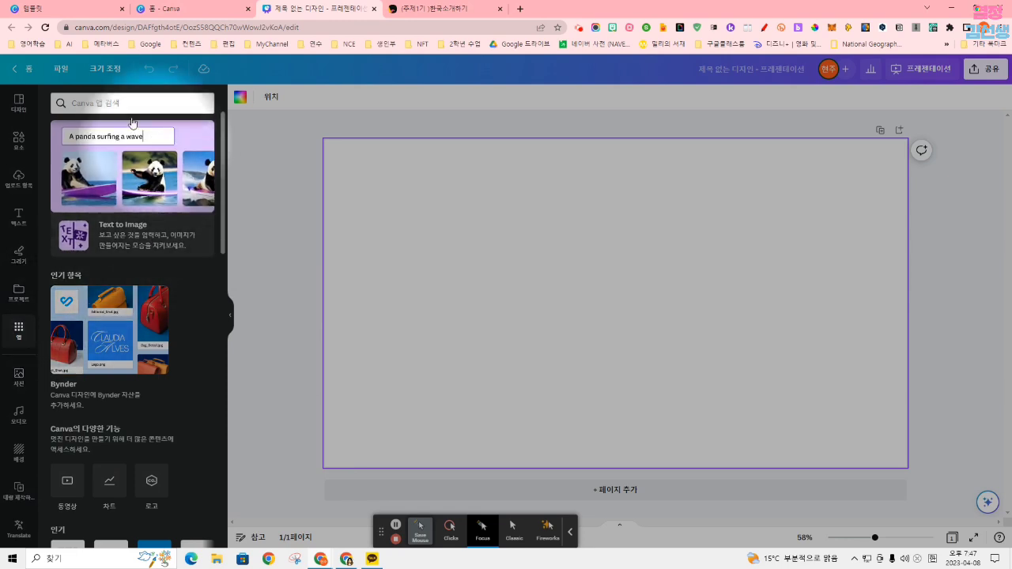
{"action": "left_click", "coordinate": [123, 238]}
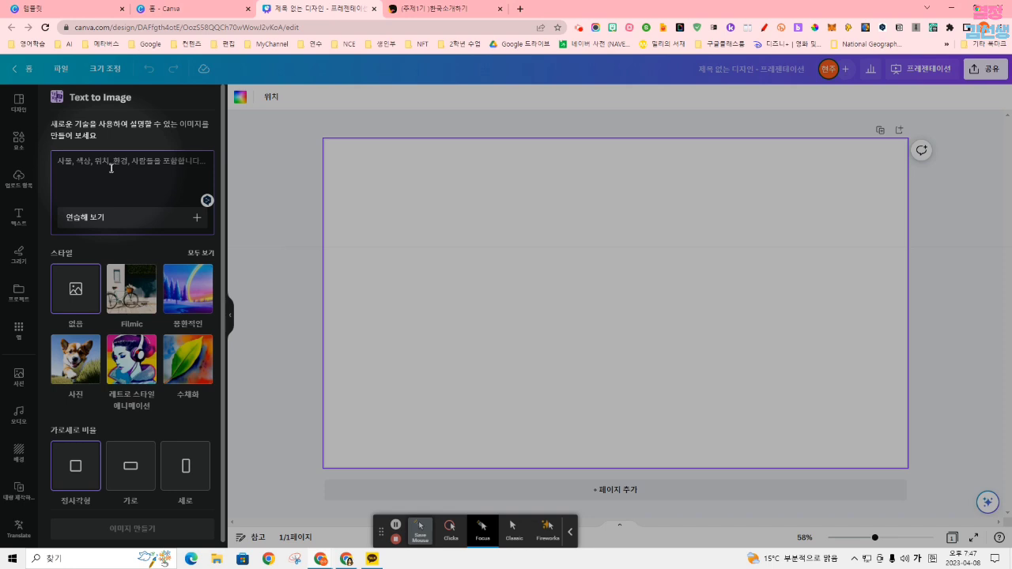
{"action": "type", "text": "ㅁ"}
{"action": "key", "text": "BackSpace"}
{"action": "type", "text": "a"}
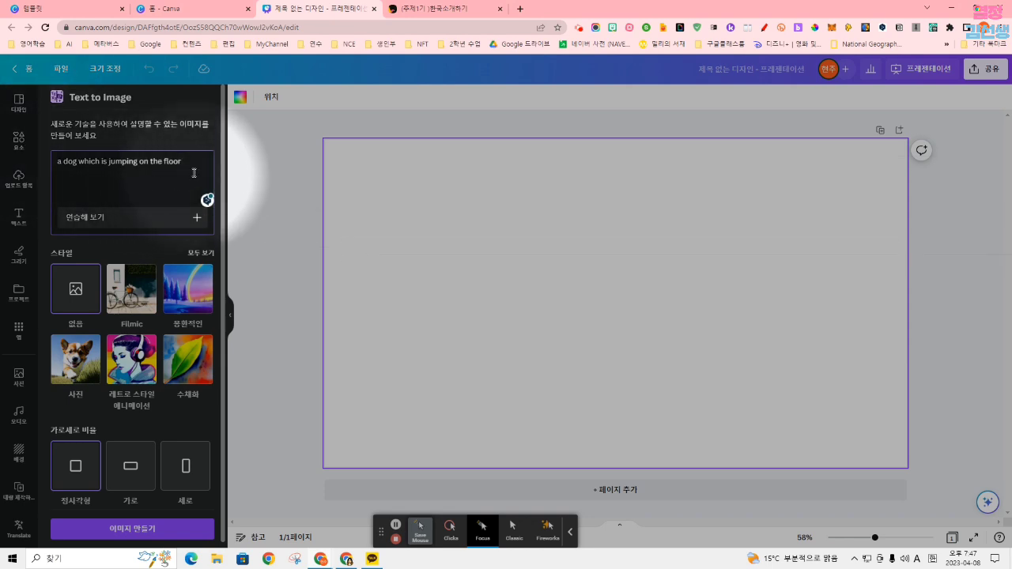
Step: Choose the Color pencil style from the full style list and generate the dog images
{"action": "left_click", "coordinate": [201, 253]}
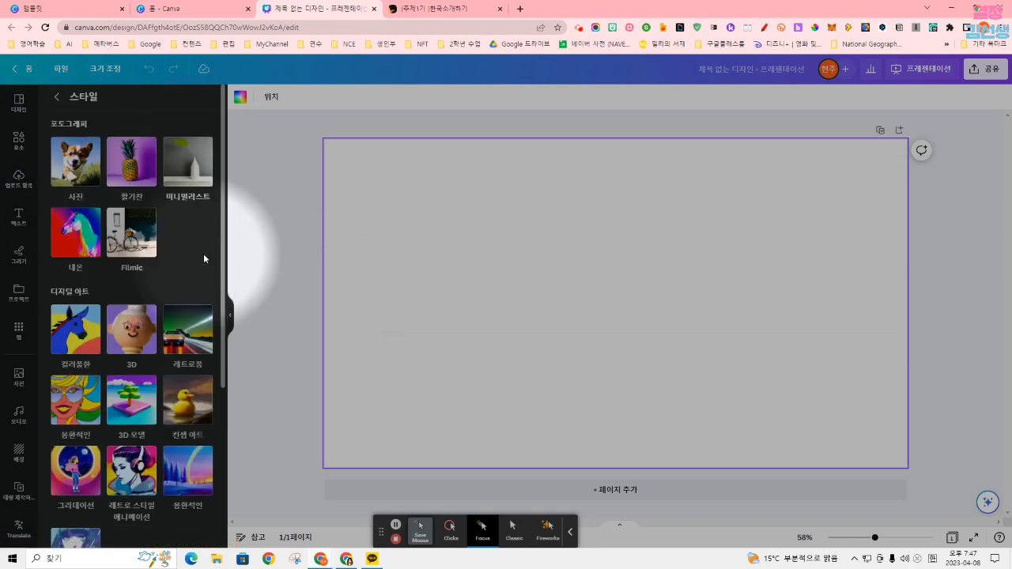
{"action": "scroll", "coordinate": [166, 258], "scroll_direction": "down", "scroll_amount": 2}
{"action": "scroll", "coordinate": [166, 258], "scroll_direction": "down", "scroll_amount": 2}
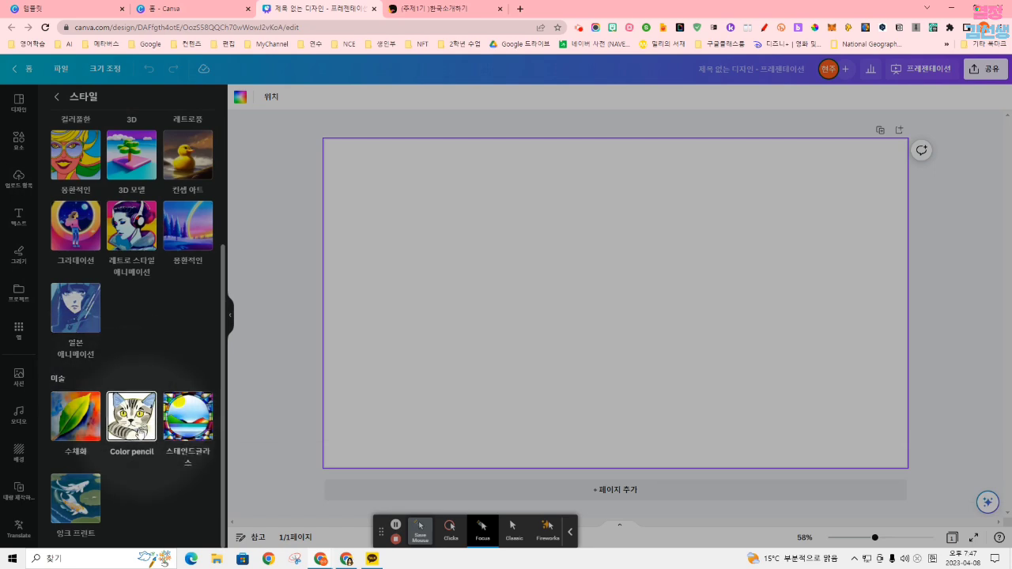
{"action": "left_click", "coordinate": [141, 425]}
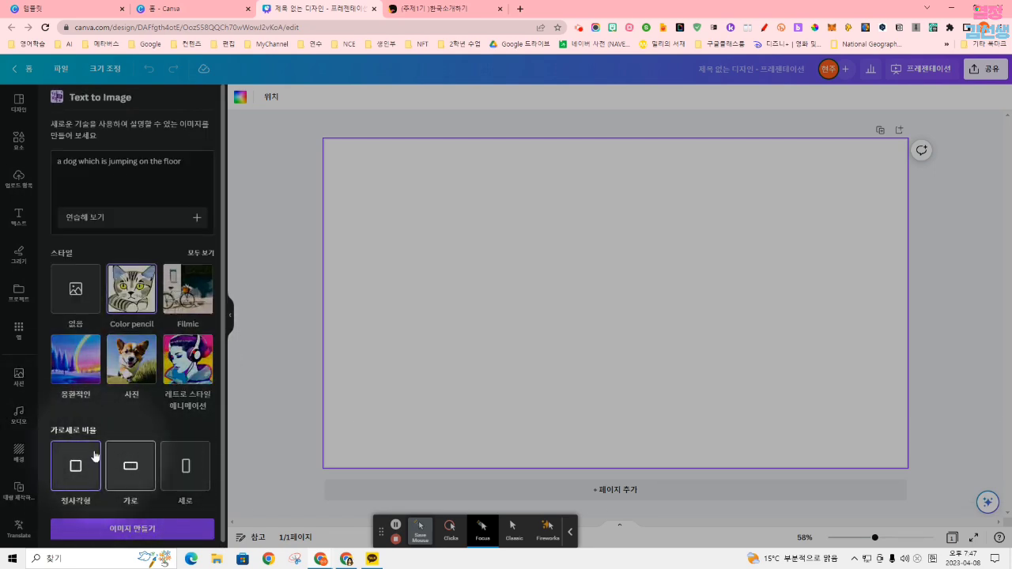
{"action": "left_click", "coordinate": [193, 530]}
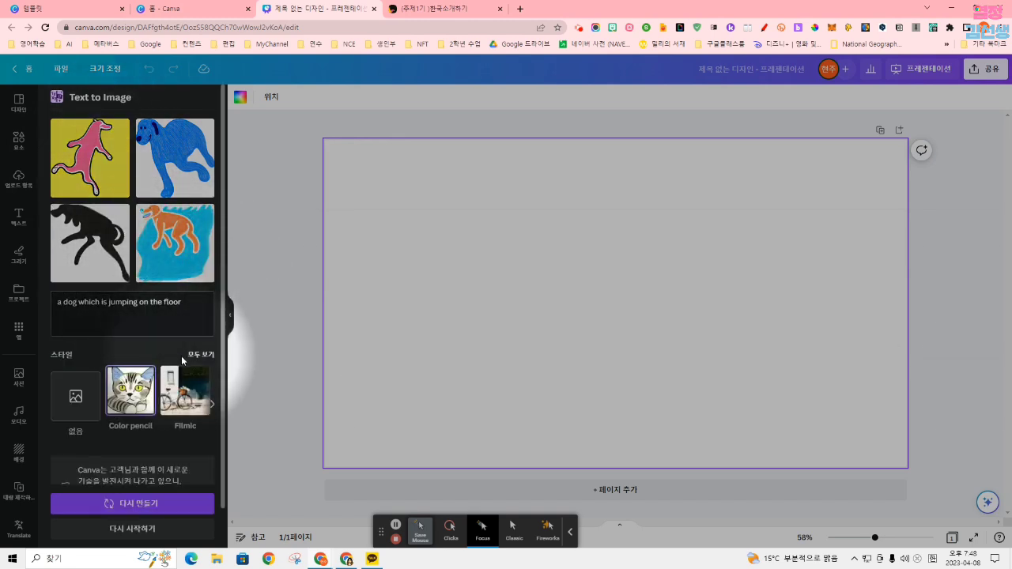
Step: Change the style to the colorful digital art style (컬러풀한) and regenerate the dog images
{"action": "scroll", "coordinate": [189, 480], "scroll_direction": "down", "scroll_amount": 1}
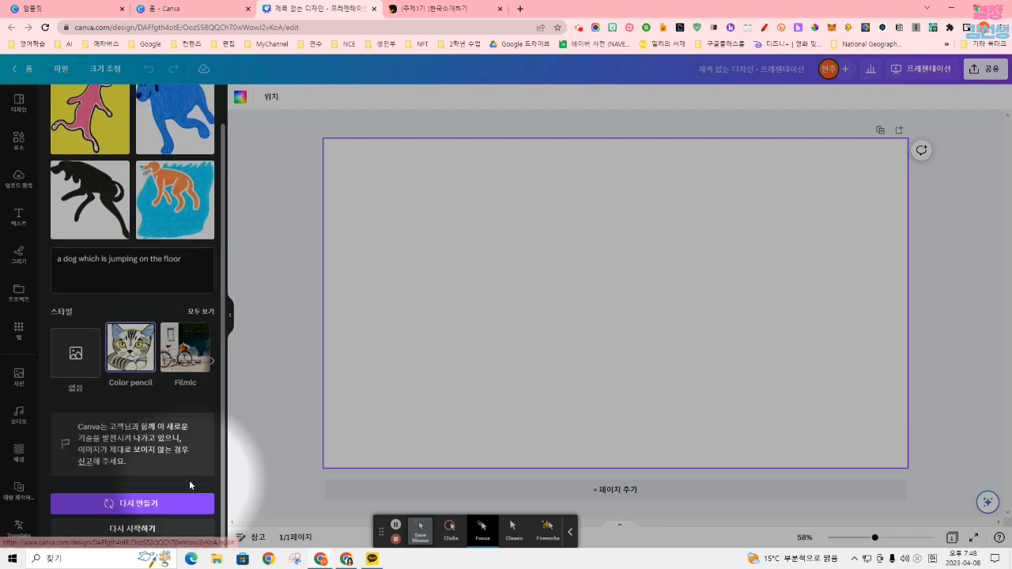
{"action": "left_click", "coordinate": [197, 315]}
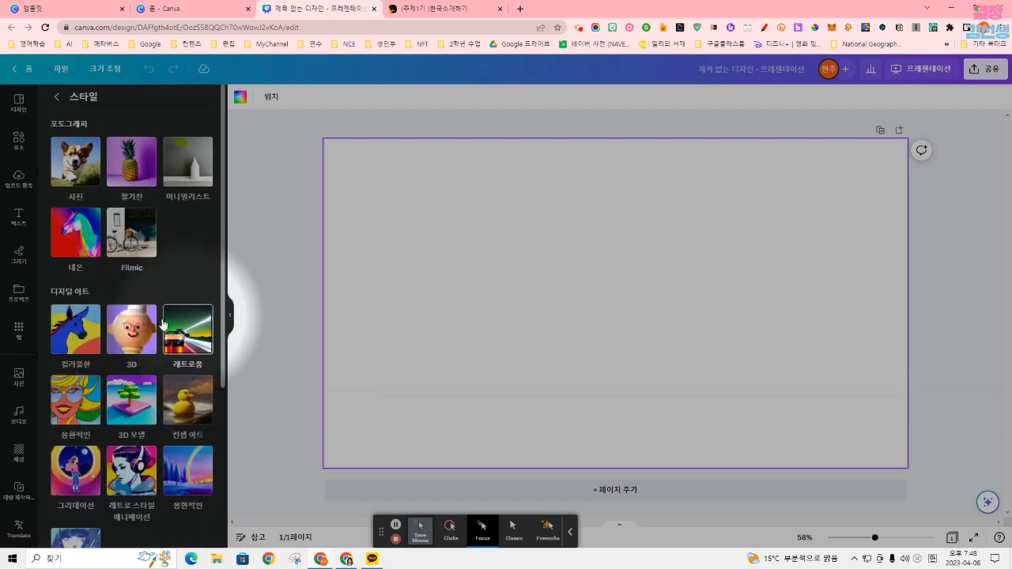
{"action": "scroll", "coordinate": [151, 401], "scroll_direction": "down", "scroll_amount": 2}
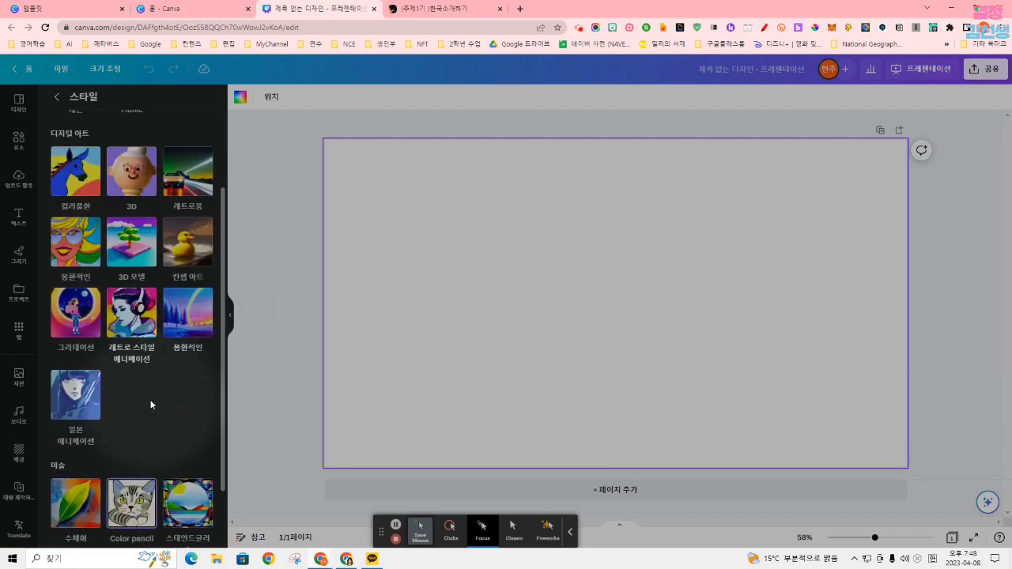
{"action": "scroll", "coordinate": [151, 405], "scroll_direction": "up", "scroll_amount": 1}
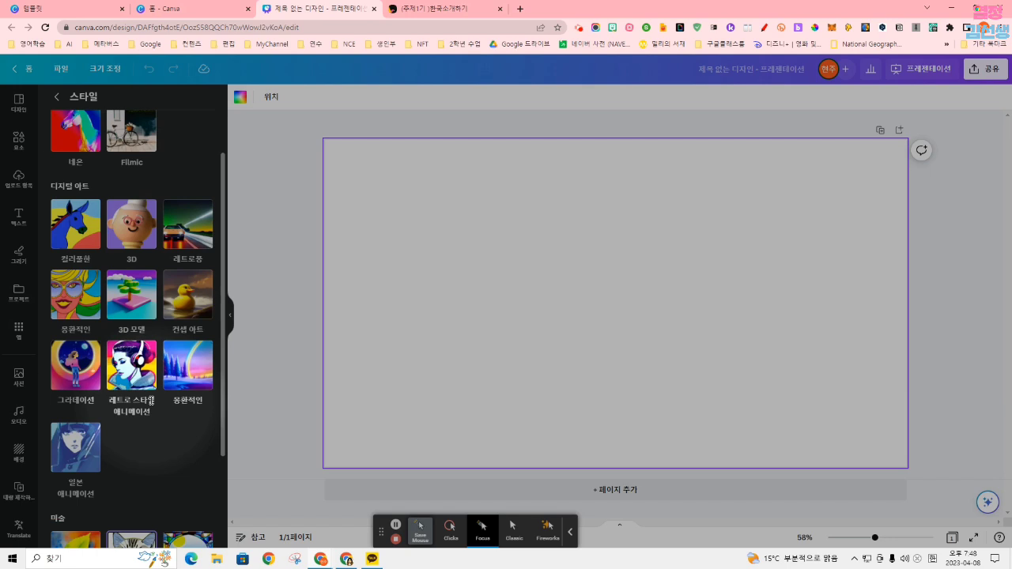
{"action": "left_click", "coordinate": [87, 234]}
{"action": "left_click", "coordinate": [129, 503]}
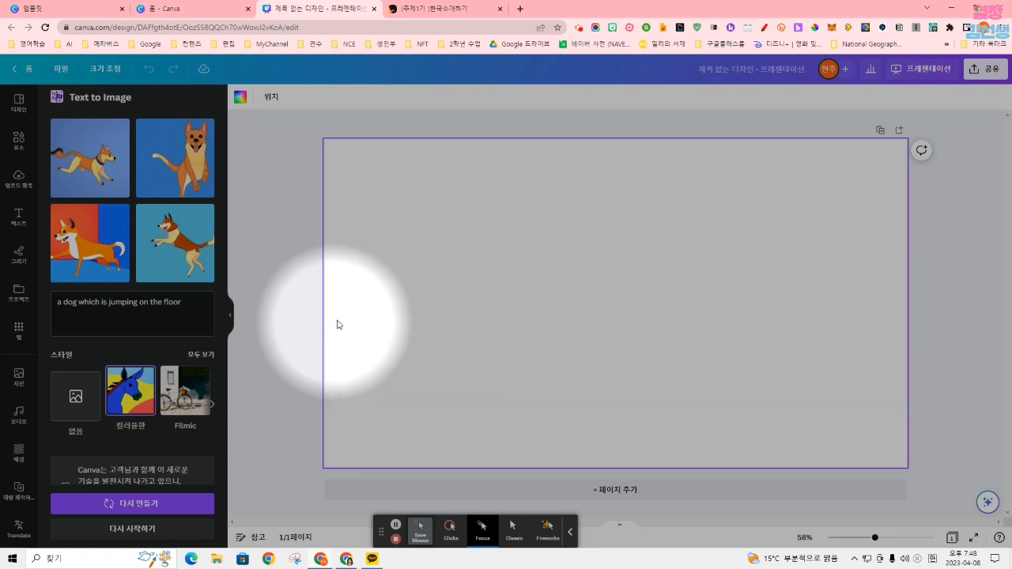
Step: Add the generated orange dog on the red and blue background to the page, enlarged to fill the right half
{"action": "left_click", "coordinate": [100, 259]}
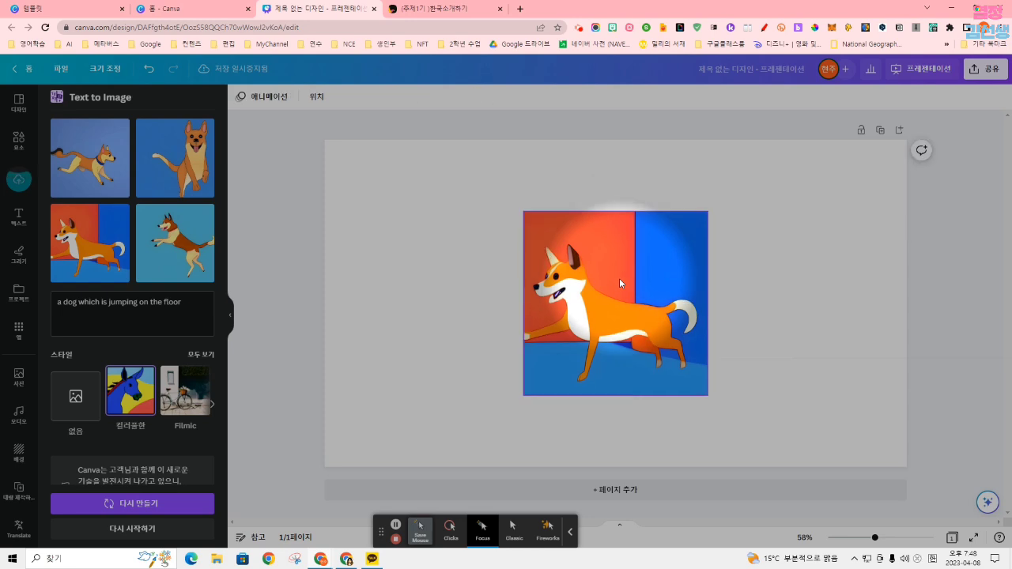
{"action": "left_click_drag", "start_coordinate": [619, 278], "coordinate": [791, 236]}
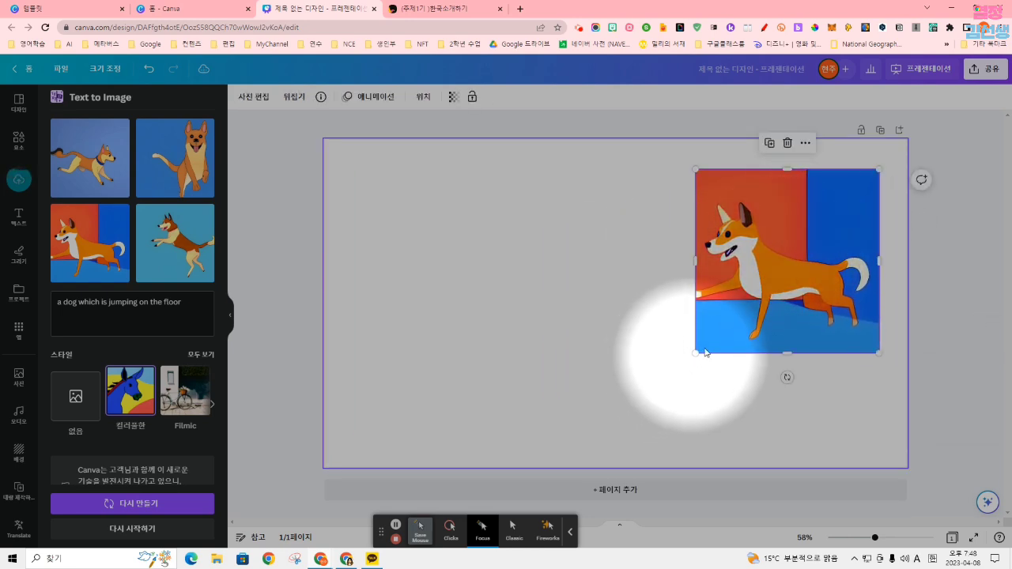
{"action": "left_click_drag", "start_coordinate": [696, 354], "coordinate": [613, 451]}
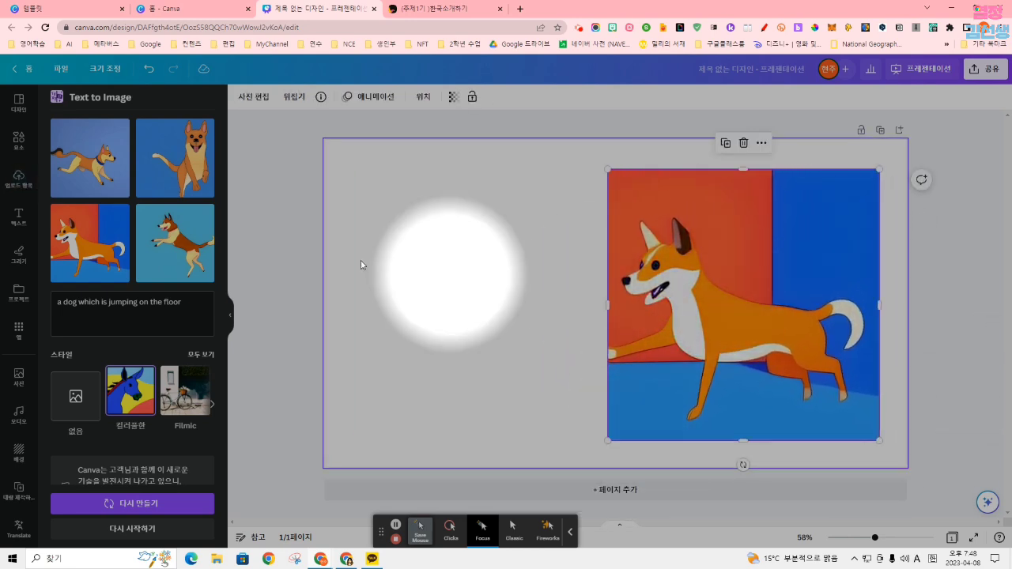
Step: Copy the image prompt, add a second page, and paste the prompt there into a widened heading text box
{"action": "left_click_drag", "start_coordinate": [183, 302], "coordinate": [55, 298]}
{"action": "key", "text": "ctrl+c"}
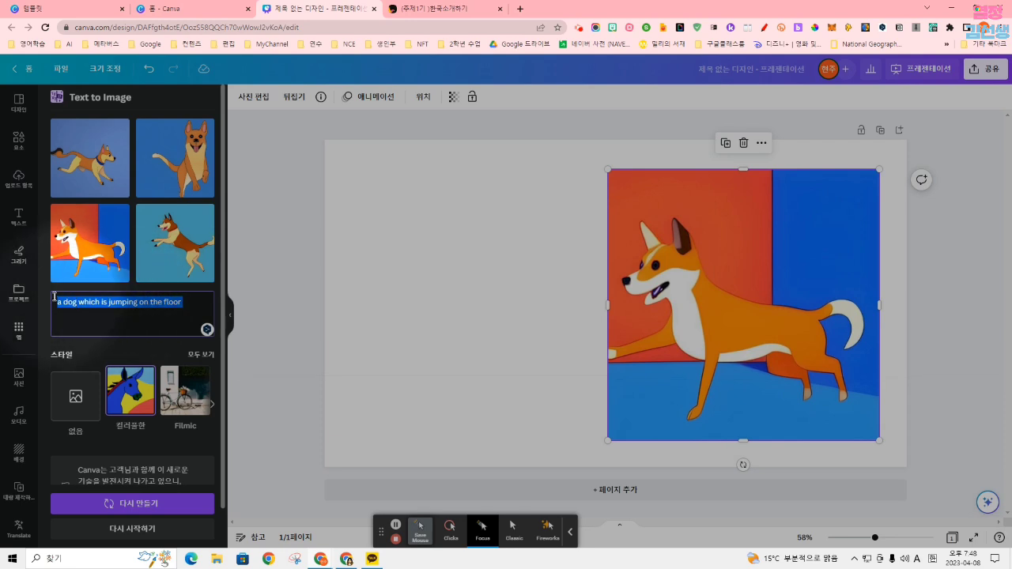
{"action": "left_click", "coordinate": [617, 490]}
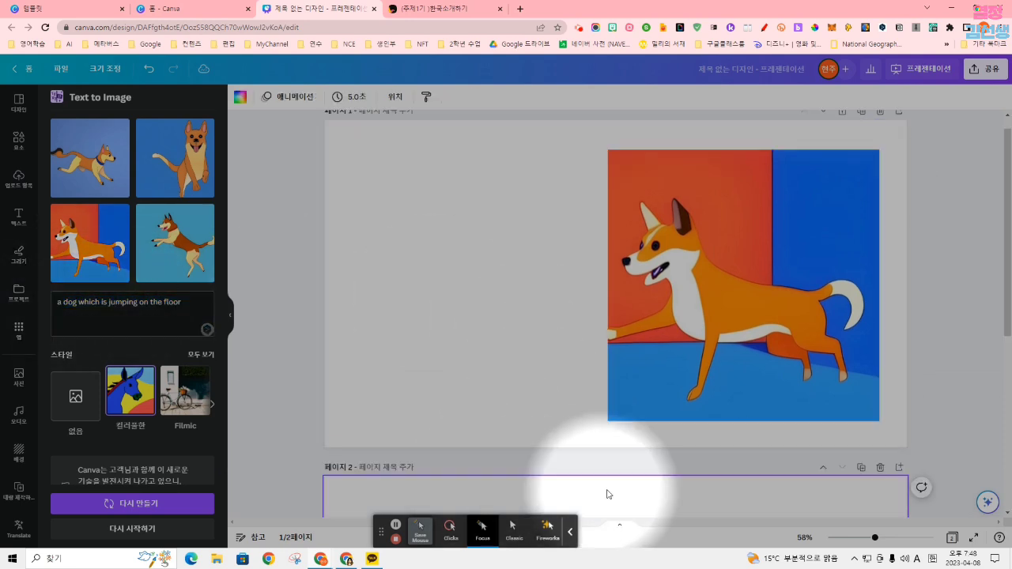
{"action": "left_click", "coordinate": [19, 219]}
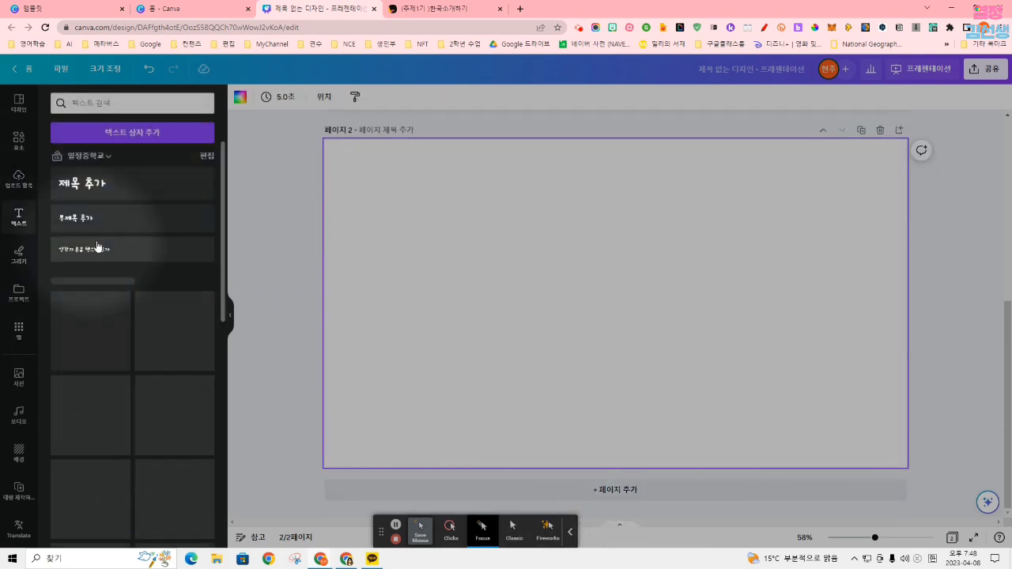
{"action": "left_click", "coordinate": [132, 185]}
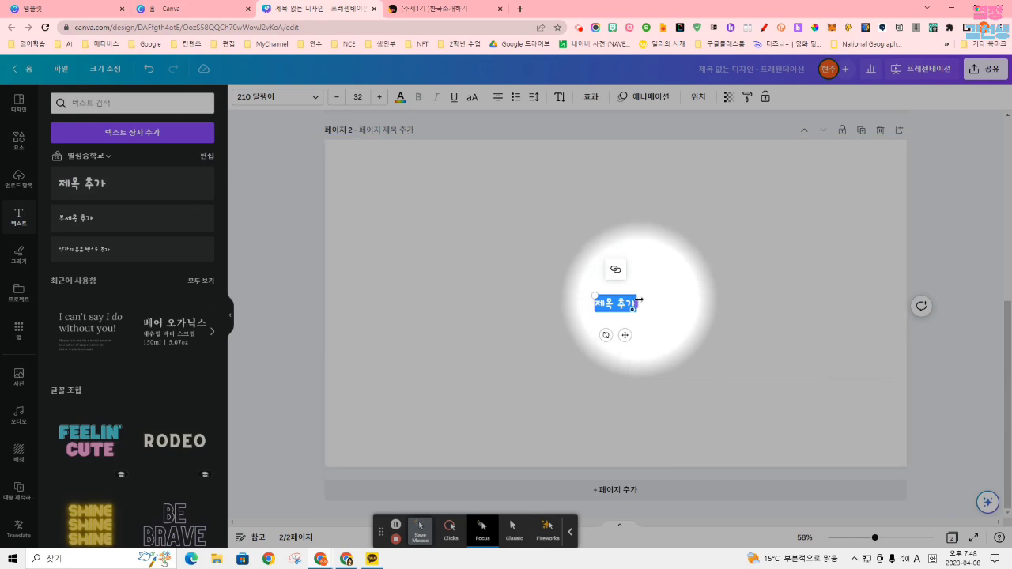
{"action": "left_click_drag", "start_coordinate": [639, 303], "coordinate": [819, 300]}
{"action": "key", "text": "ctrl+v"}
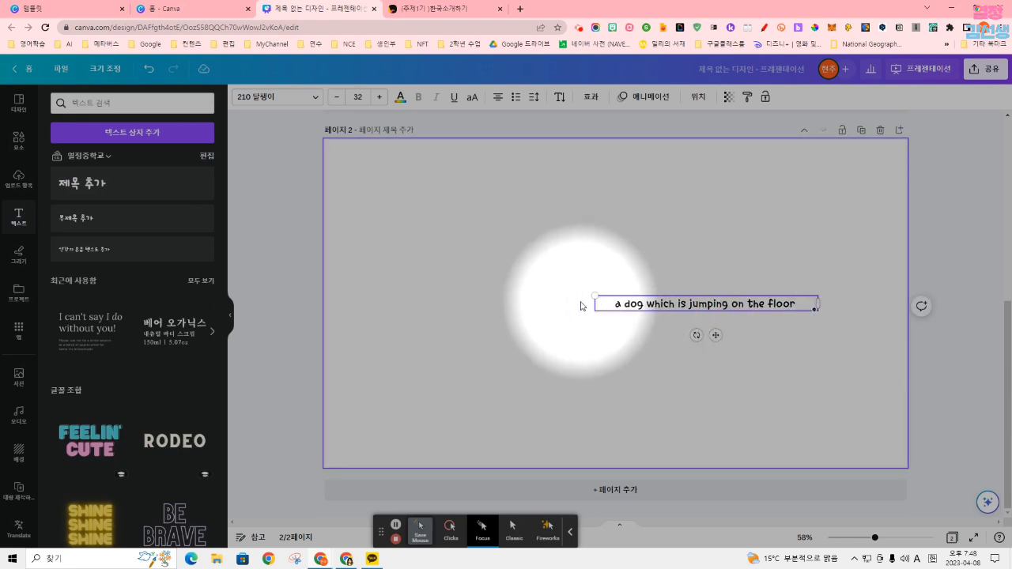
Step: Enlarge the pasted sentence to a font size of about 74 and place it in the upper part of page 2
{"action": "left_click_drag", "start_coordinate": [594, 295], "coordinate": [348, 275]}
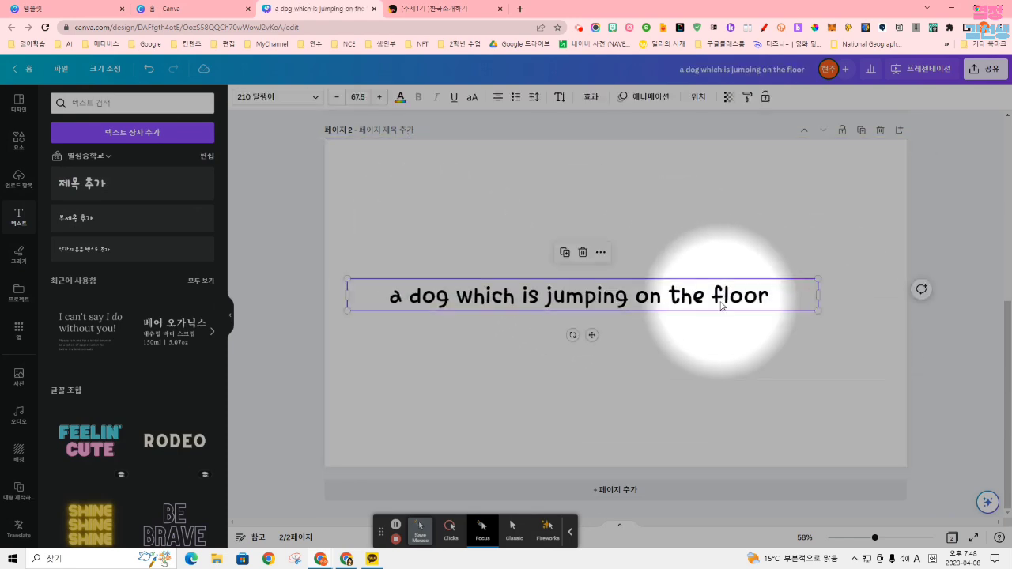
{"action": "left_click_drag", "start_coordinate": [728, 293], "coordinate": [741, 244]}
{"action": "left_click_drag", "start_coordinate": [840, 253], "coordinate": [888, 276]}
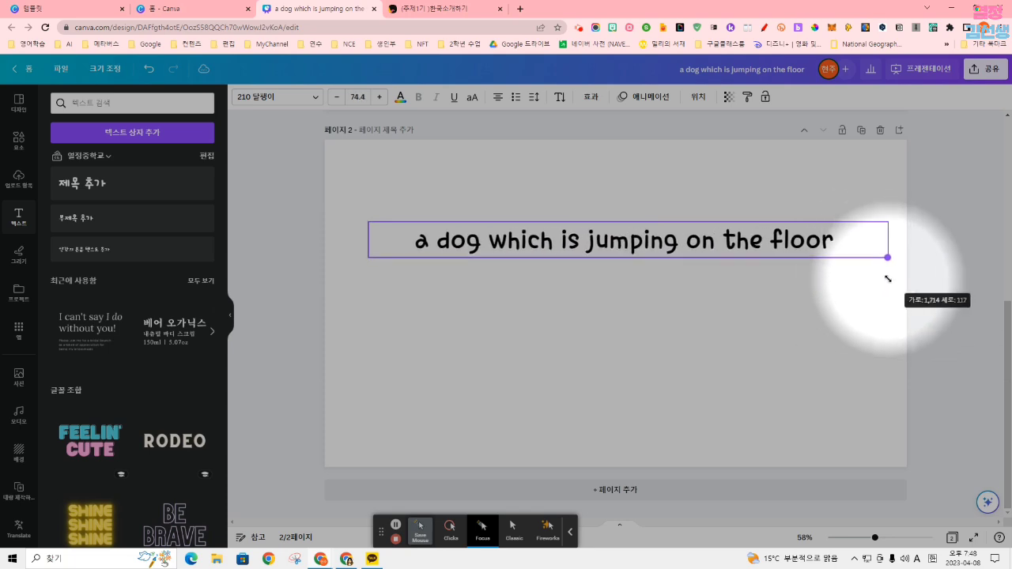
{"action": "left_click", "coordinate": [647, 253]}
{"action": "left_click_drag", "start_coordinate": [647, 254], "coordinate": [633, 250]}
{"action": "left_click", "coordinate": [729, 362]}
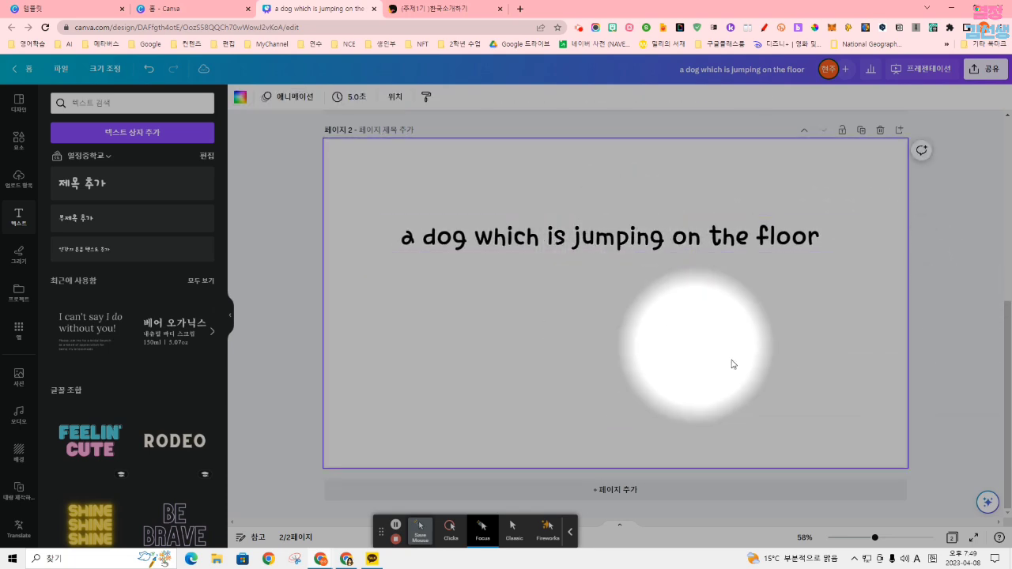
Step: Present the design full screen, view the dog page and the sentence page, and return to the editor
{"action": "left_click", "coordinate": [974, 536]}
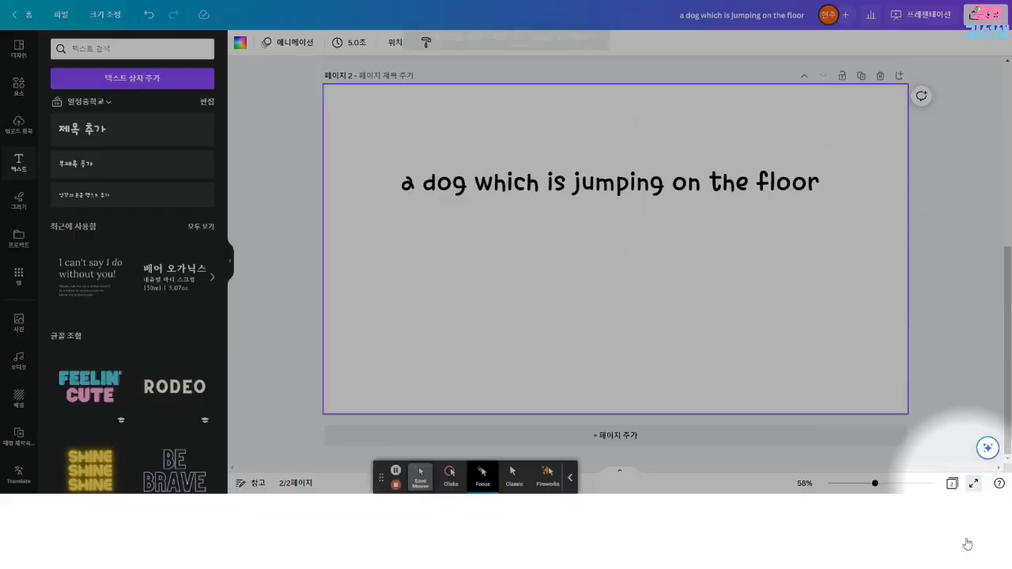
{"action": "key", "text": "Left"}
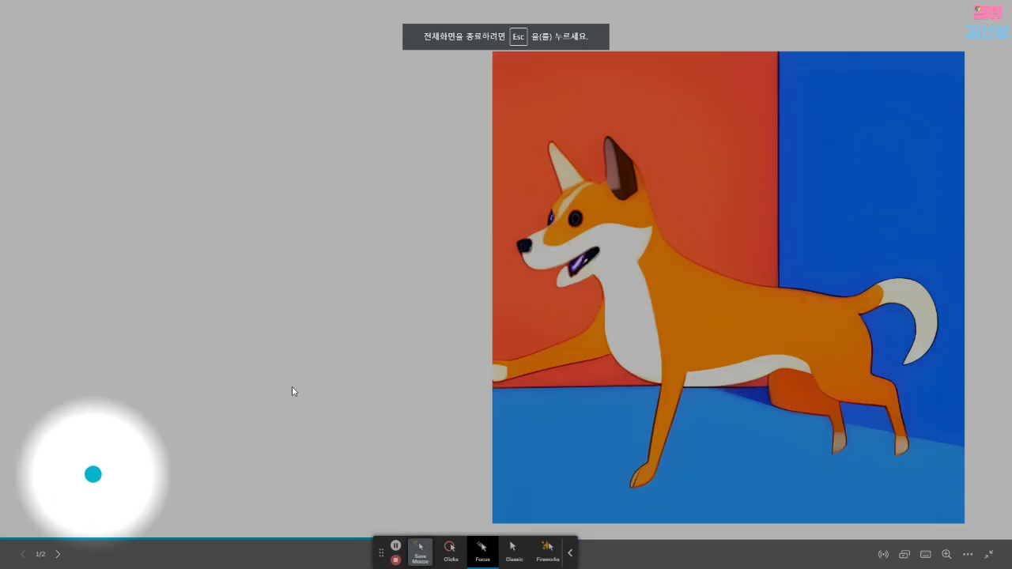
{"action": "left_click", "coordinate": [451, 550]}
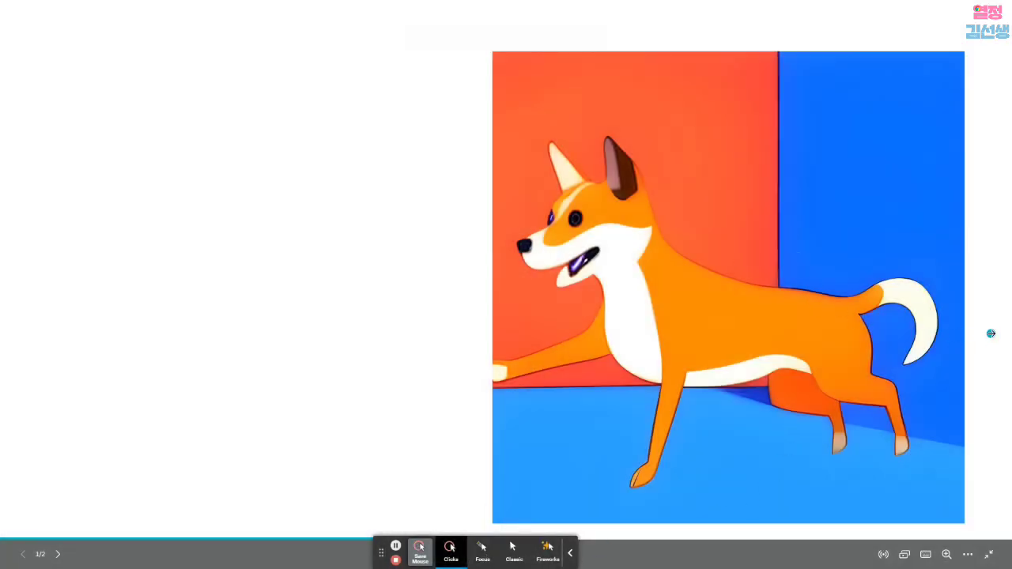
{"action": "mouse_move", "coordinate": [989, 558]}
{"action": "key", "text": "Right"}
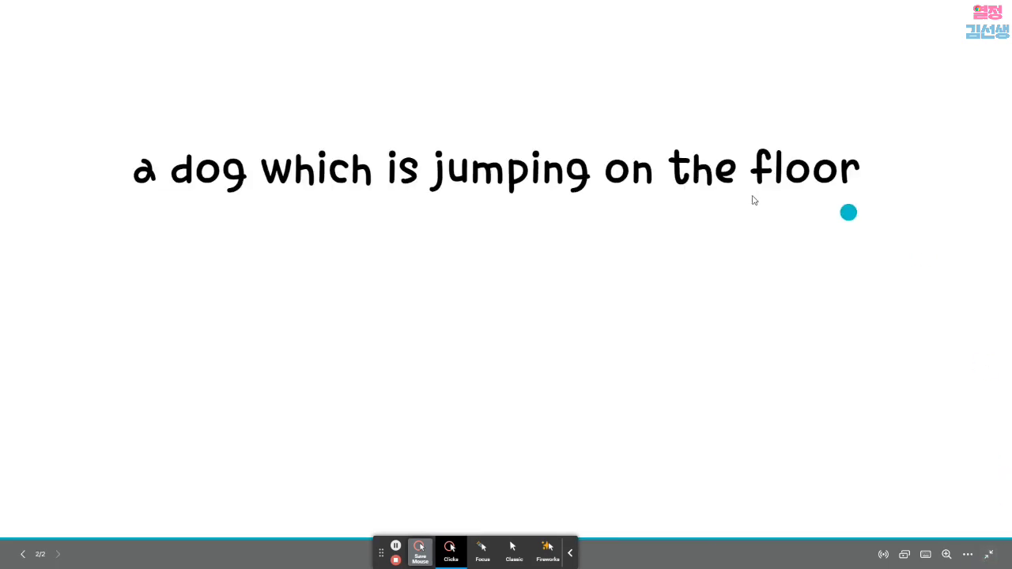
{"action": "key", "text": "Escape"}
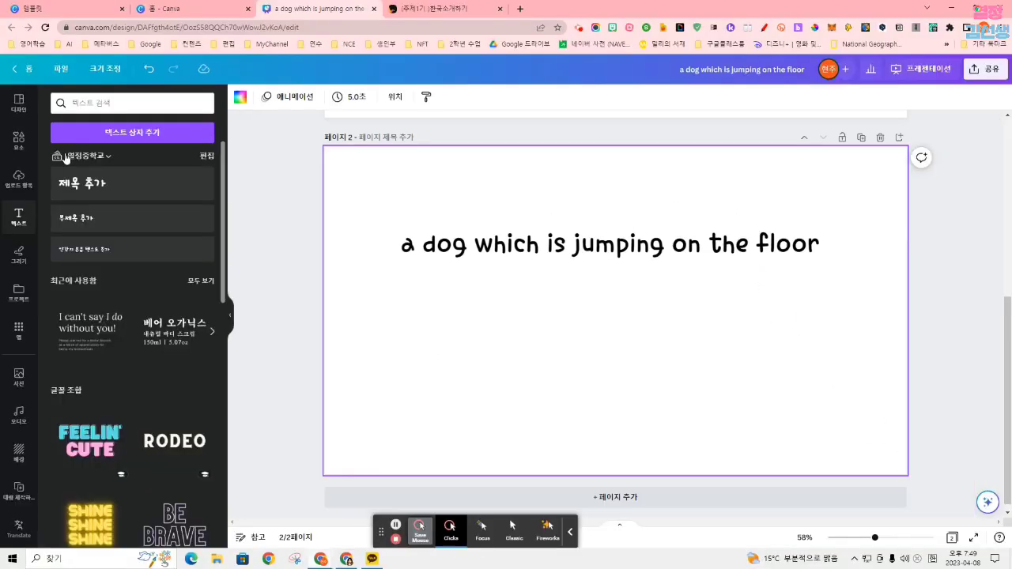
Step: Add a third page and extend the Text to Image prompt with "in the style of Van Gogh"
{"action": "left_click", "coordinate": [600, 492]}
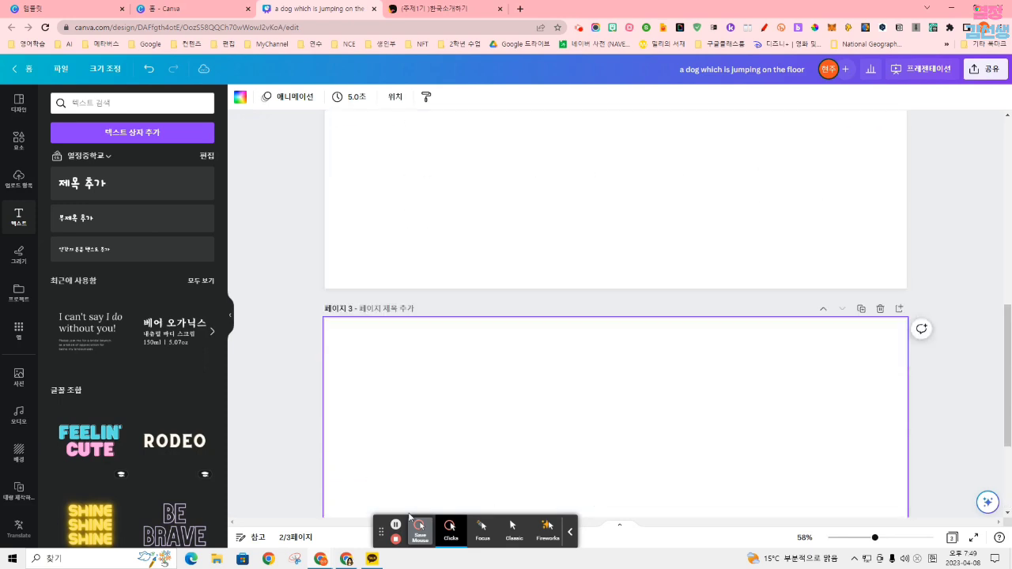
{"action": "scroll", "coordinate": [35, 318], "scroll_direction": "down", "scroll_amount": 1}
{"action": "left_click", "coordinate": [17, 526]}
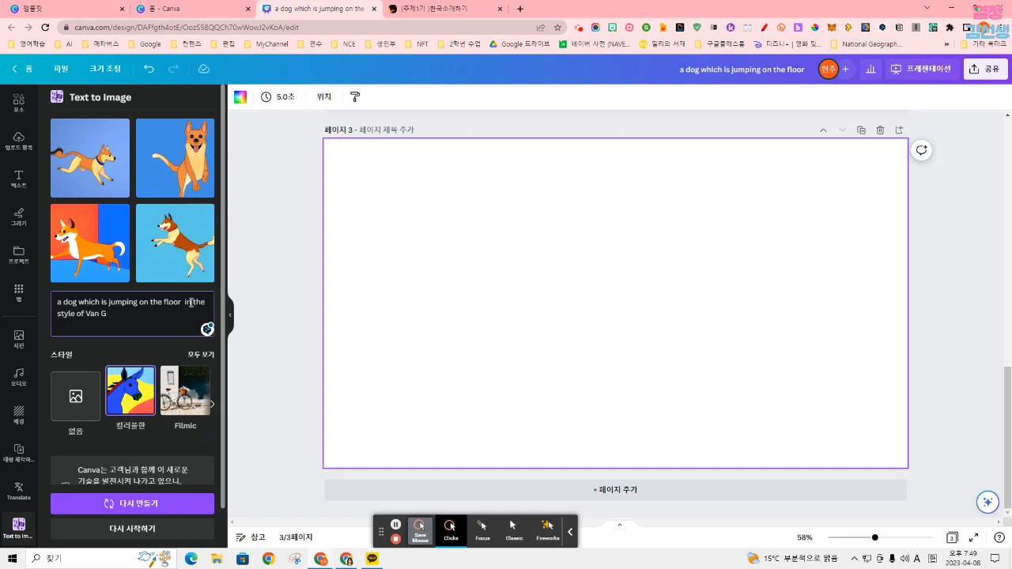
{"action": "key", "text": "ctrl+plus"}
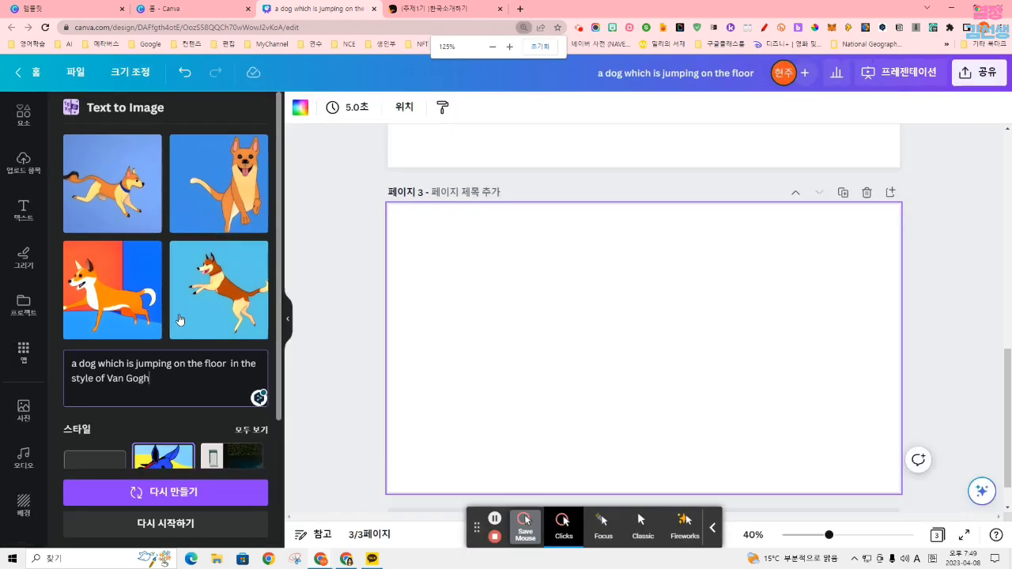
{"action": "left_click", "coordinate": [583, 540]}
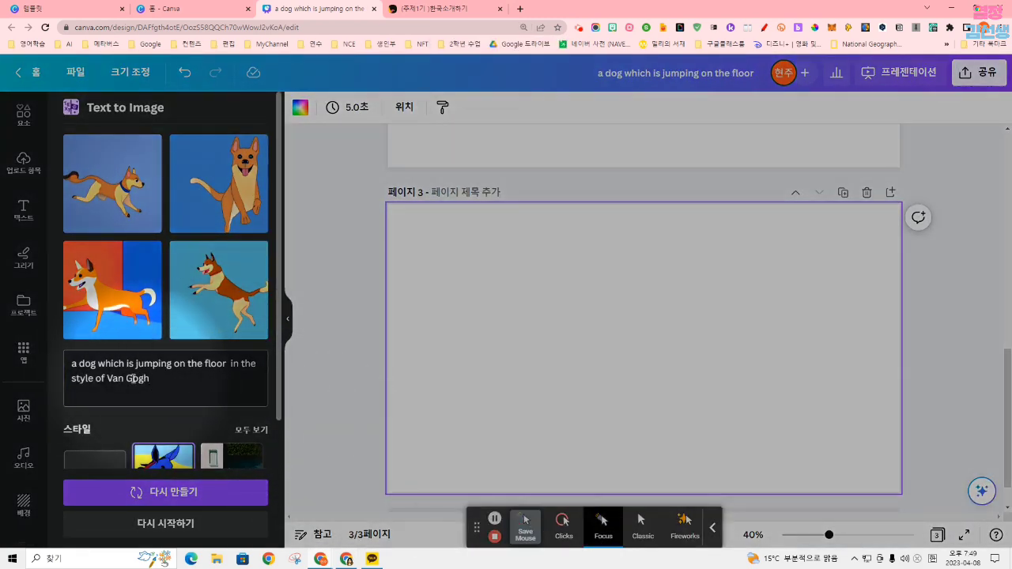
{"action": "left_click_drag", "start_coordinate": [173, 381], "coordinate": [230, 364]}
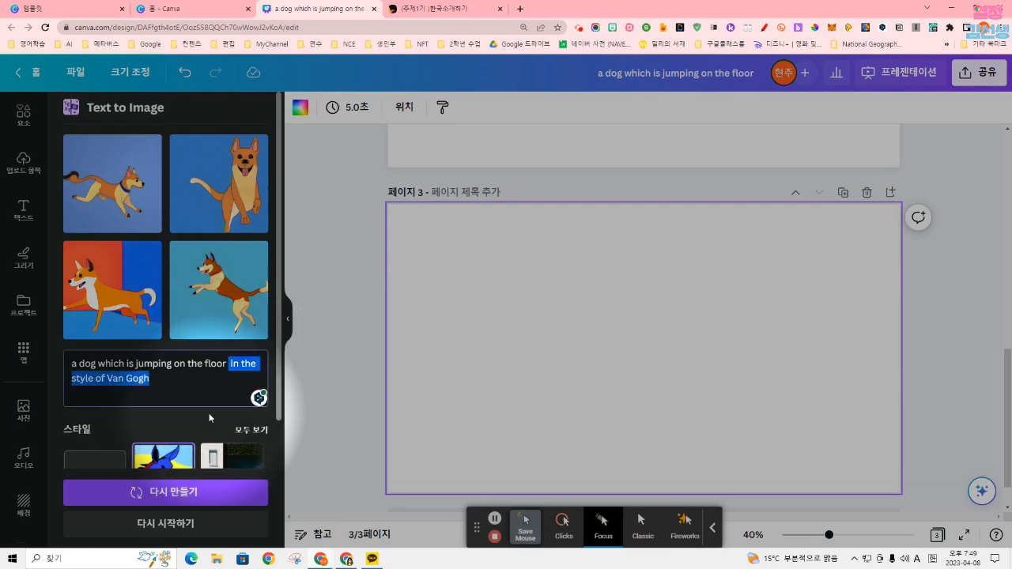
Step: Choose the watercolour (수채화) style from the full style list and regenerate the images
{"action": "scroll", "coordinate": [208, 412], "scroll_direction": "down", "scroll_amount": 3}
{"action": "left_click", "coordinate": [248, 257]}
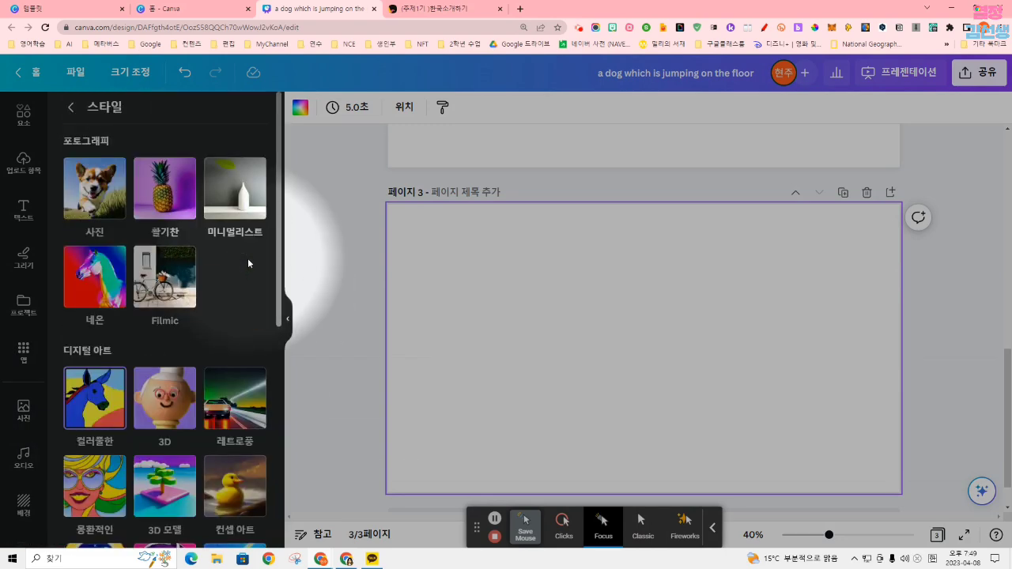
{"action": "scroll", "coordinate": [119, 356], "scroll_direction": "down", "scroll_amount": 5}
{"action": "left_click", "coordinate": [87, 390]}
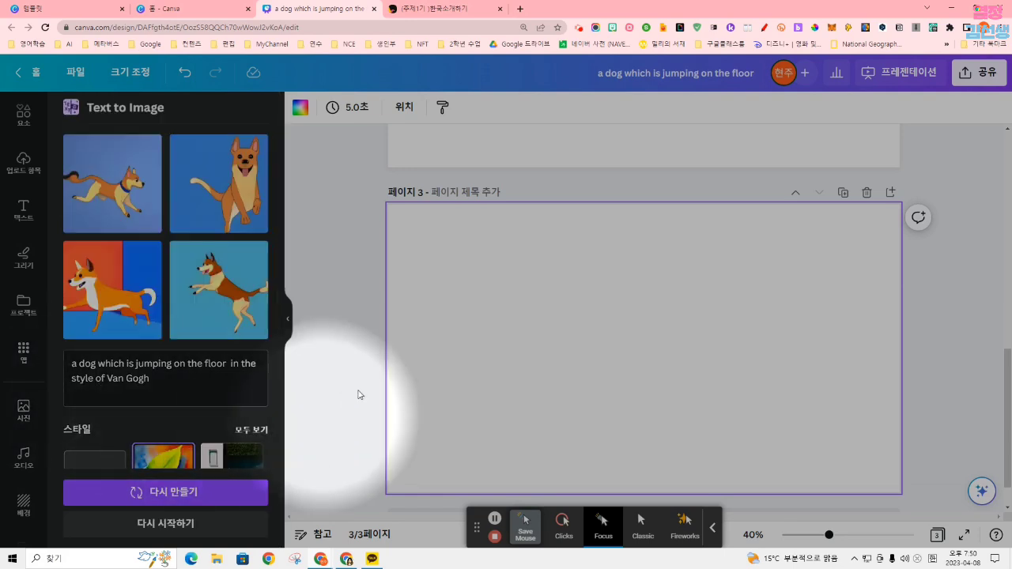
{"action": "left_click", "coordinate": [198, 499]}
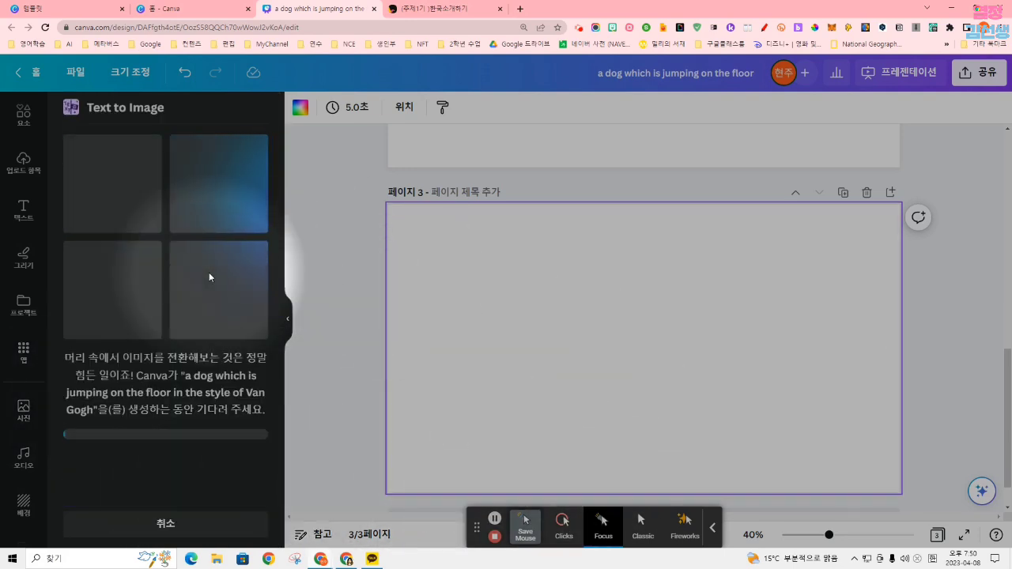
Step: Add the generated black dog silhouette with the orange sky and white sun to page 3
{"action": "key", "text": "ctrl+minus"}
{"action": "key", "text": "ctrl+minus"}
{"action": "key", "text": "ctrl+minus"}
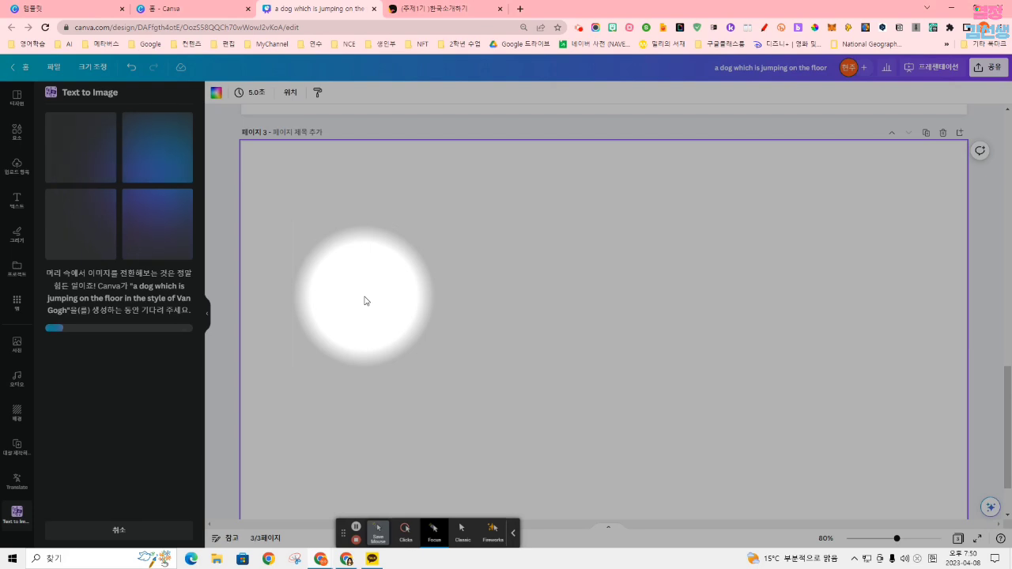
{"action": "scroll", "coordinate": [483, 430], "scroll_direction": "up", "scroll_amount": 2}
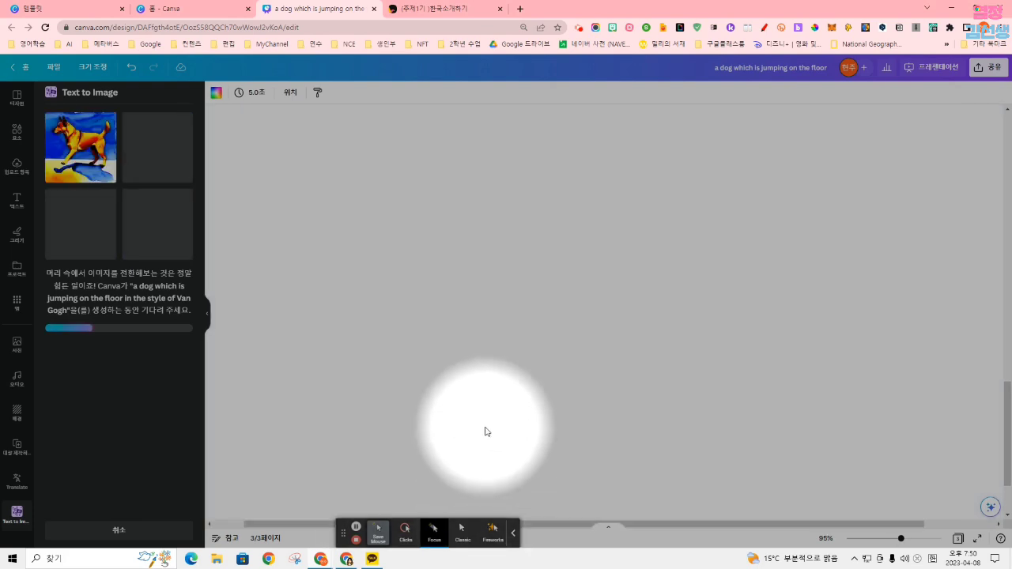
{"action": "scroll", "coordinate": [488, 427], "scroll_direction": "down", "scroll_amount": 1}
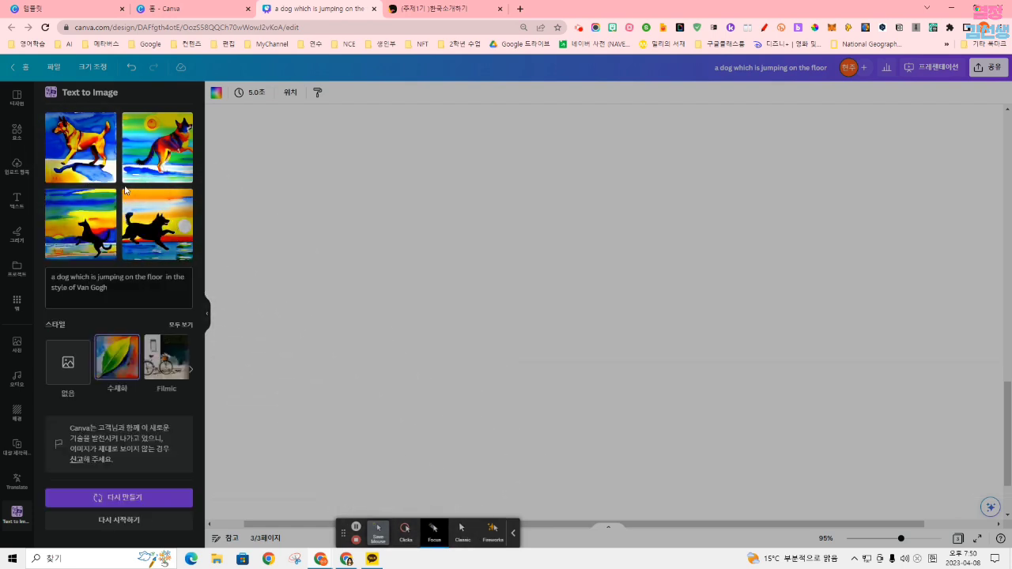
{"action": "left_click", "coordinate": [145, 219]}
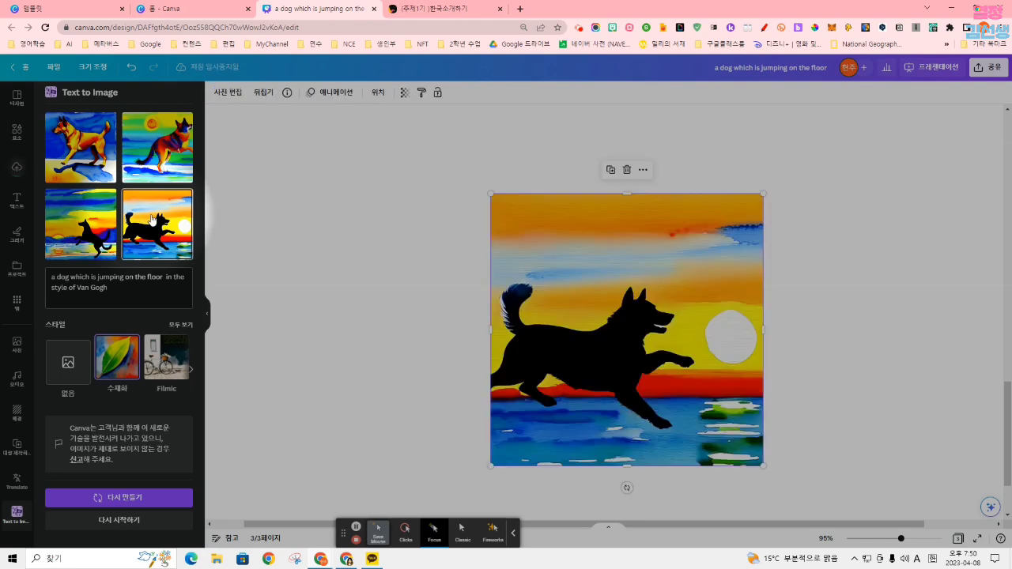
{"action": "left_click", "coordinate": [408, 535]}
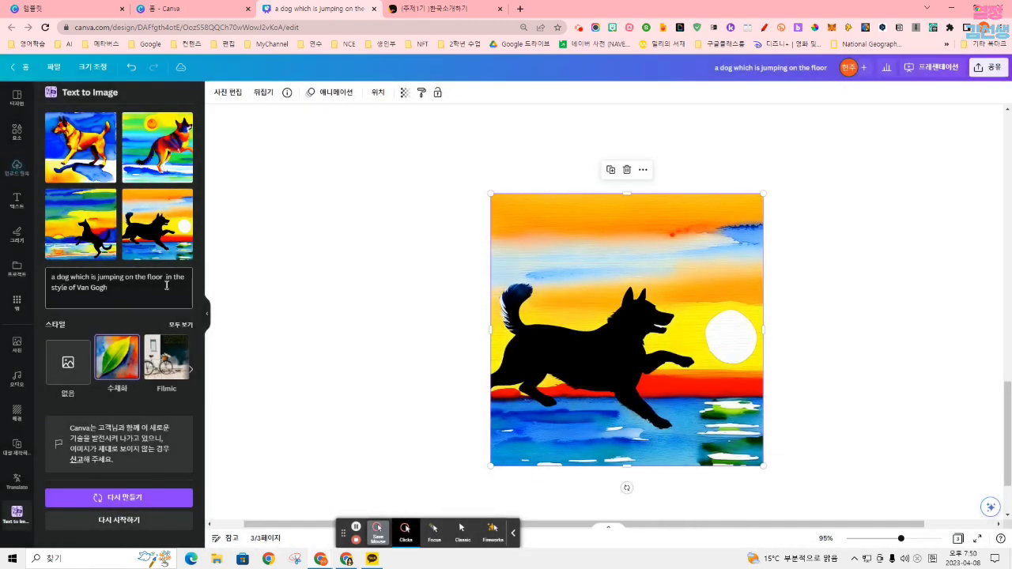
Step: Examine the "in the style of Van Gogh" part of the prompt alongside the generated dog images
{"action": "key", "text": "ctrl+plus"}
{"action": "key", "text": "ctrl+plus"}
{"action": "key", "text": "ctrl+plus"}
{"action": "key", "text": "ctrl+plus"}
{"action": "left_click", "coordinate": [282, 435]}
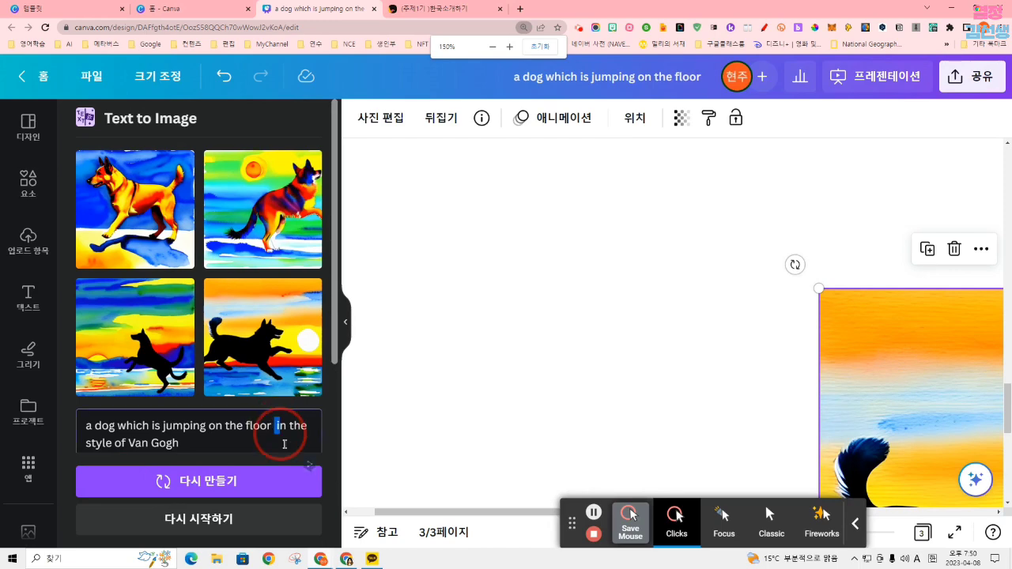
{"action": "left_click_drag", "start_coordinate": [284, 443], "coordinate": [285, 444]}
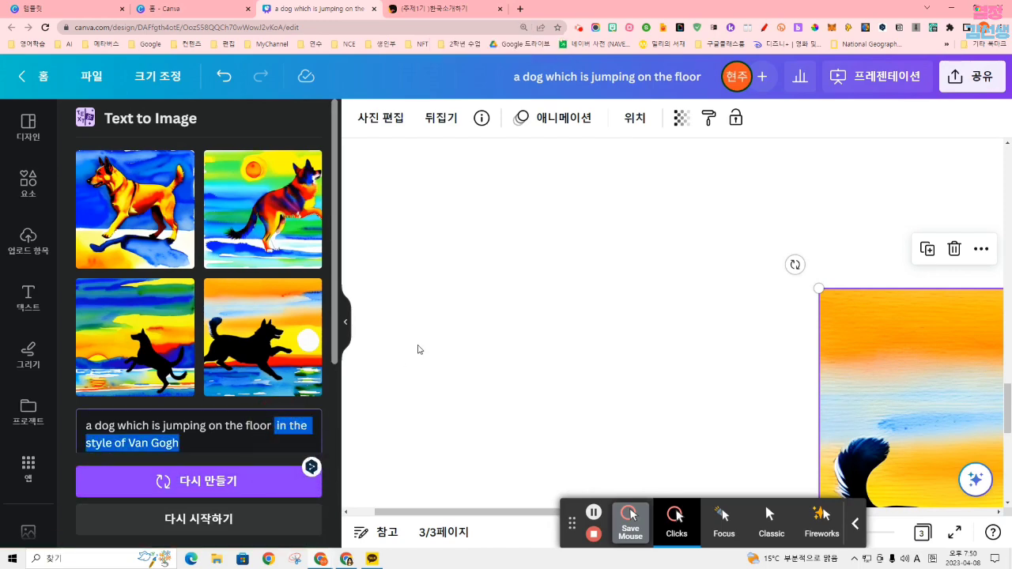
{"action": "key", "text": "ctrl+minus"}
{"action": "key", "text": "ctrl+minus"}
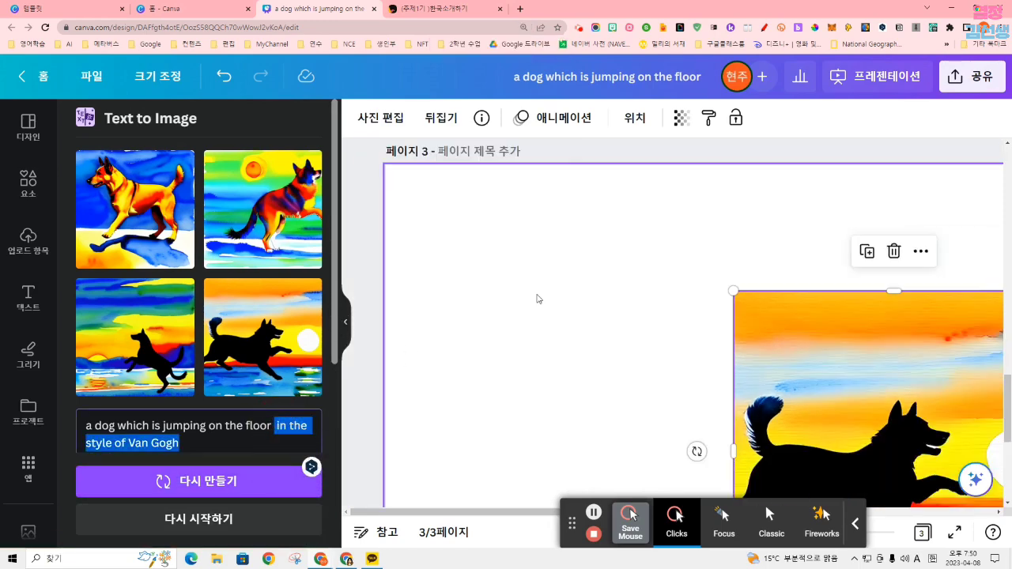
{"action": "key", "text": "ctrl+minus"}
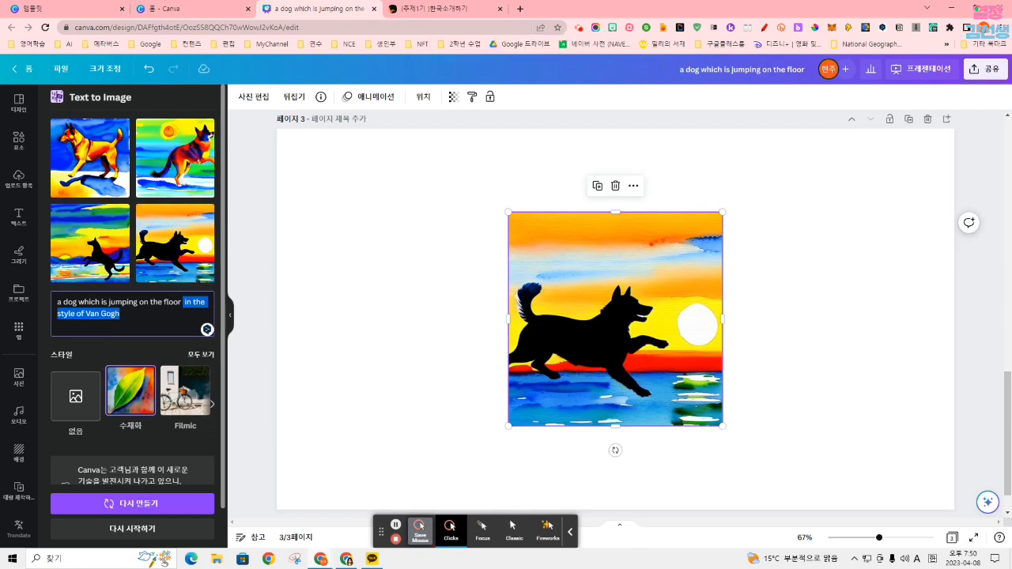
{"action": "left_click", "coordinate": [389, 150]}
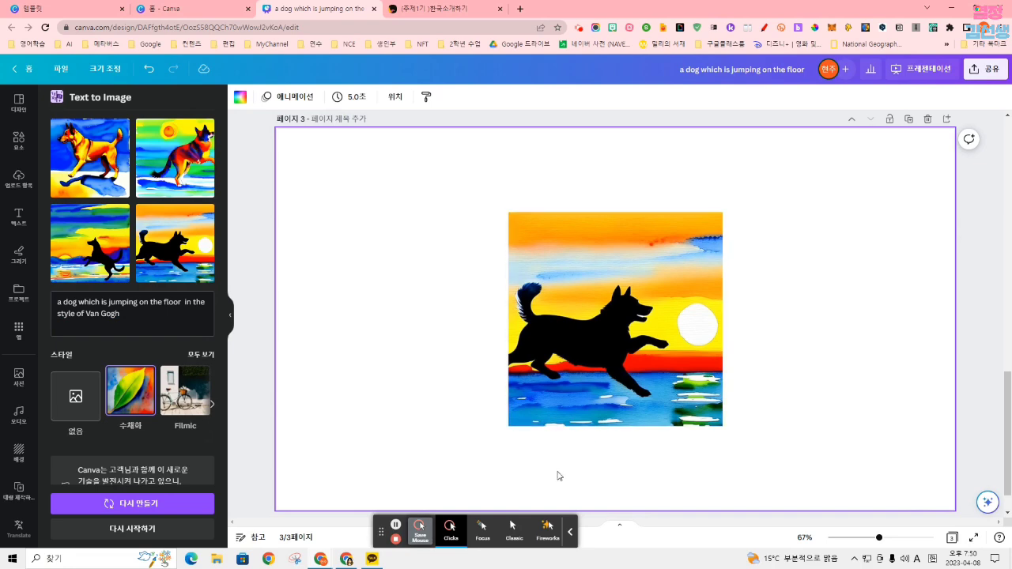
Step: Add a fourth page and search the elements for 세계지도
{"action": "scroll", "coordinate": [557, 476], "scroll_direction": "down", "scroll_amount": 1}
{"action": "left_click", "coordinate": [627, 489]}
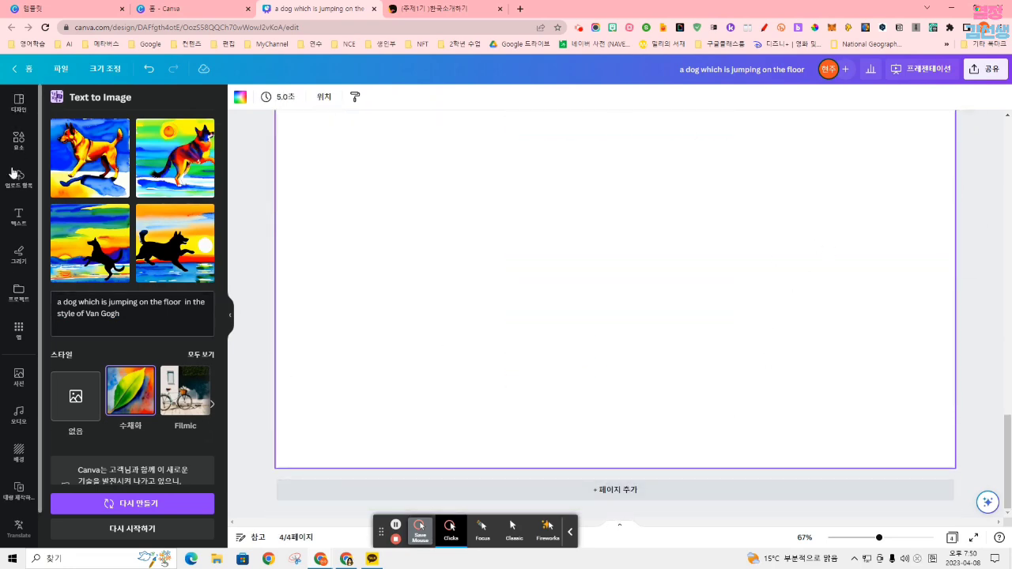
{"action": "left_click", "coordinate": [22, 107]}
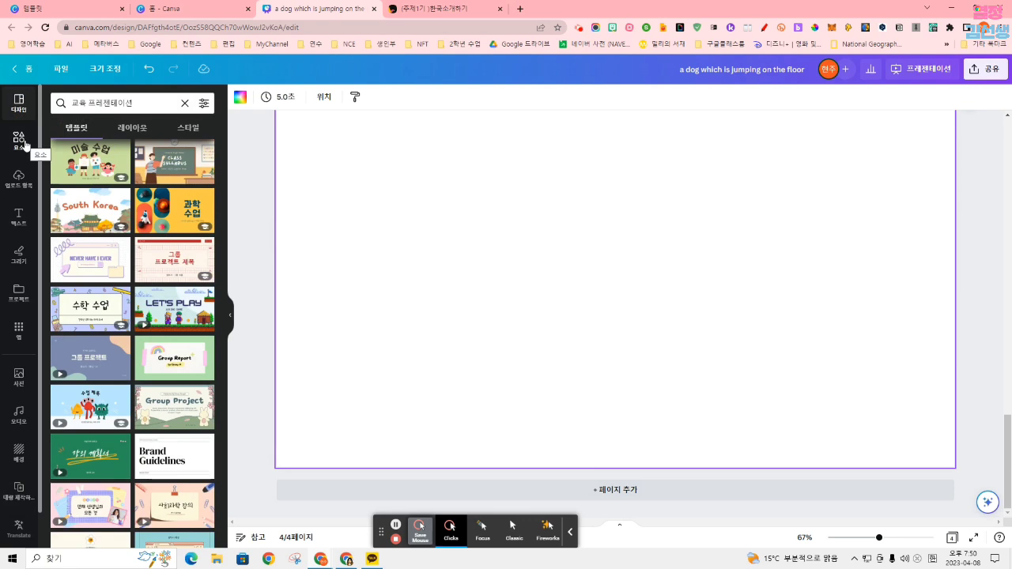
{"action": "left_click", "coordinate": [25, 145]}
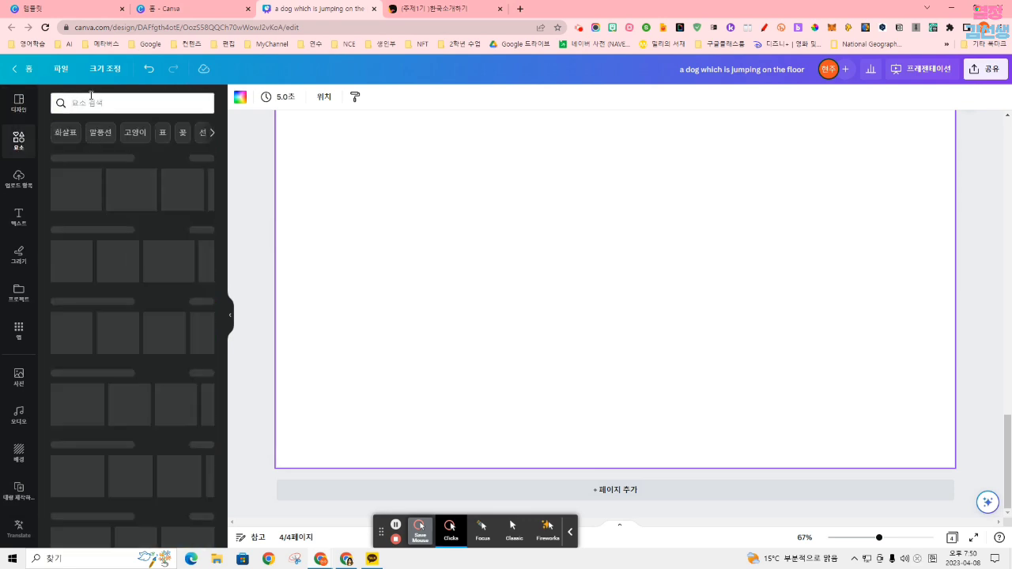
{"action": "left_click", "coordinate": [91, 98]}
{"action": "type", "text": "세"}
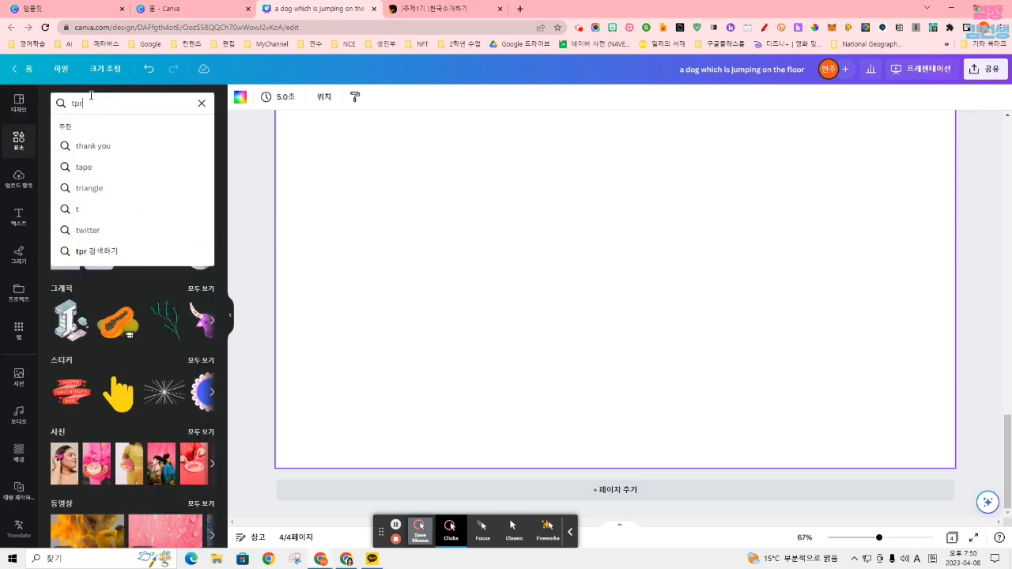
{"action": "type", "text": "계지도"}
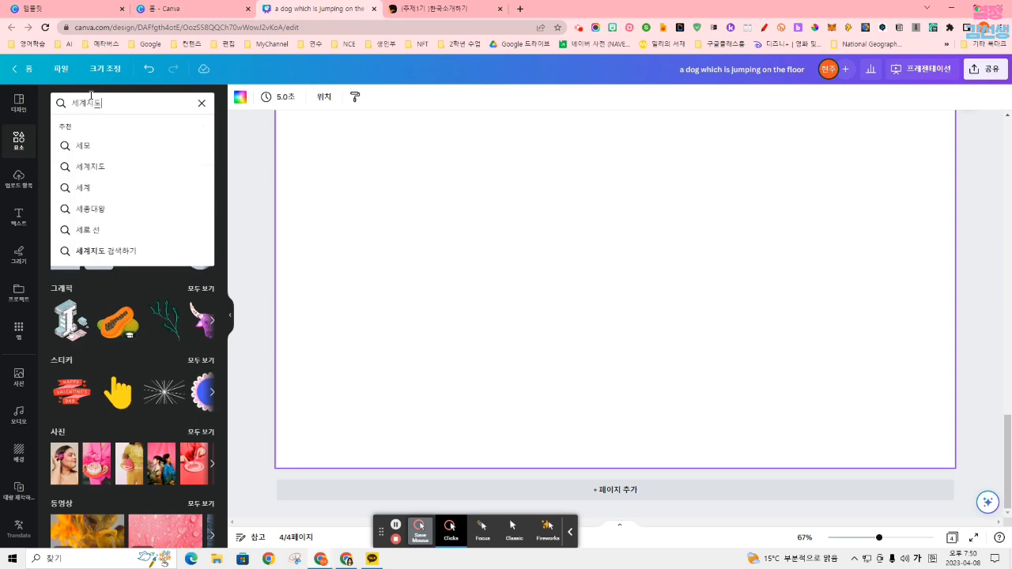
{"action": "key", "text": "Return"}
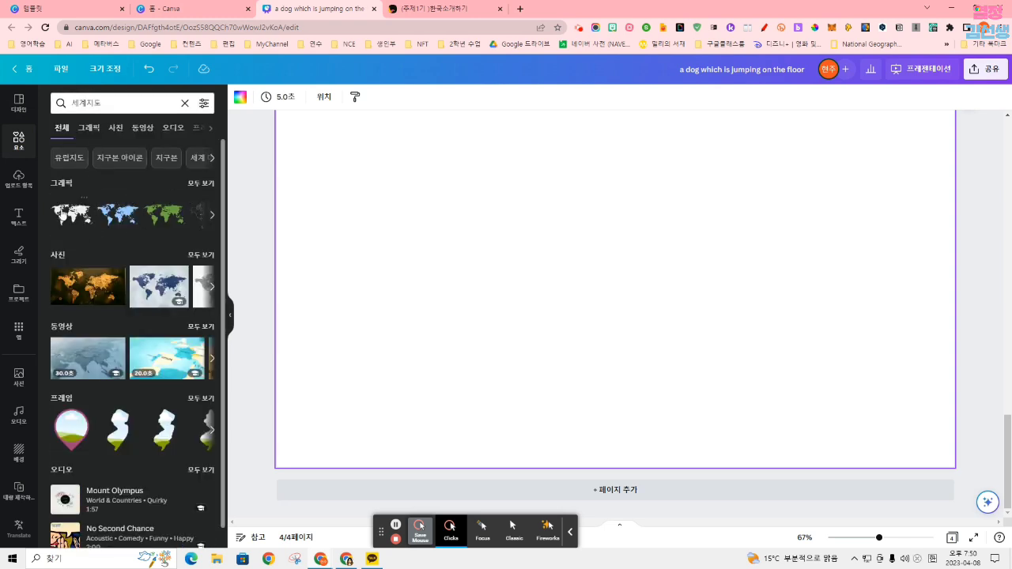
Step: Add the light blue world map graphic to page 4 and enlarge it to span the page width
{"action": "left_click", "coordinate": [62, 212]}
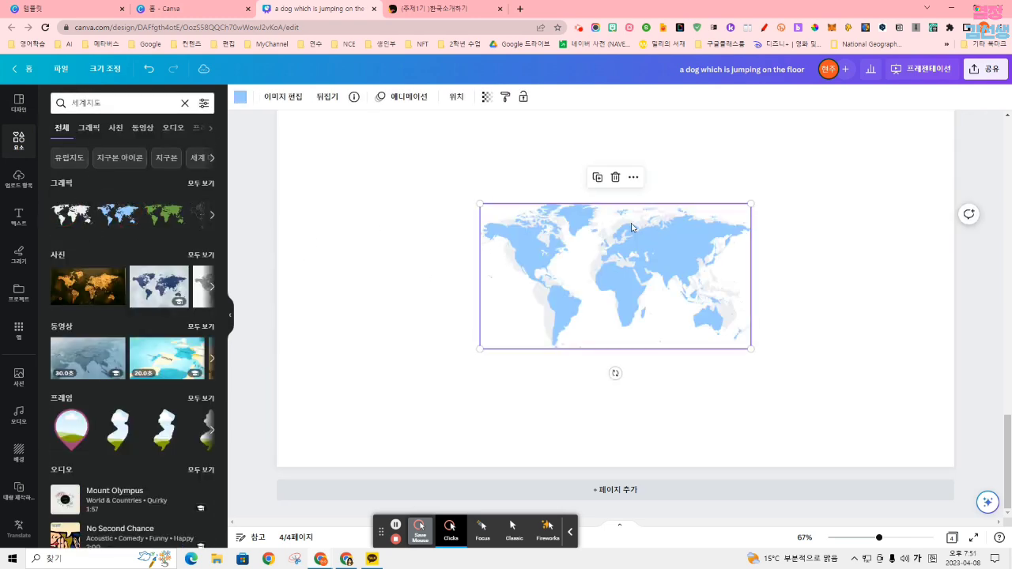
{"action": "mouse_move", "coordinate": [659, 288]}
{"action": "left_mouse_down"}
{"action": "mouse_move", "coordinate": [748, 337]}
{"action": "mouse_move", "coordinate": [650, 287]}
{"action": "left_mouse_up"}
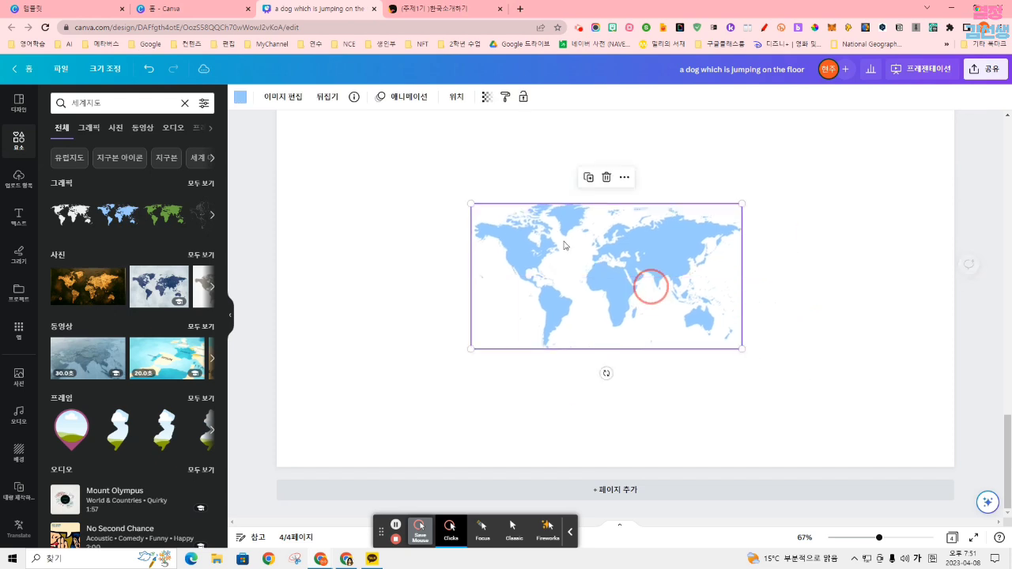
{"action": "left_click_drag", "start_coordinate": [471, 204], "coordinate": [277, 101]}
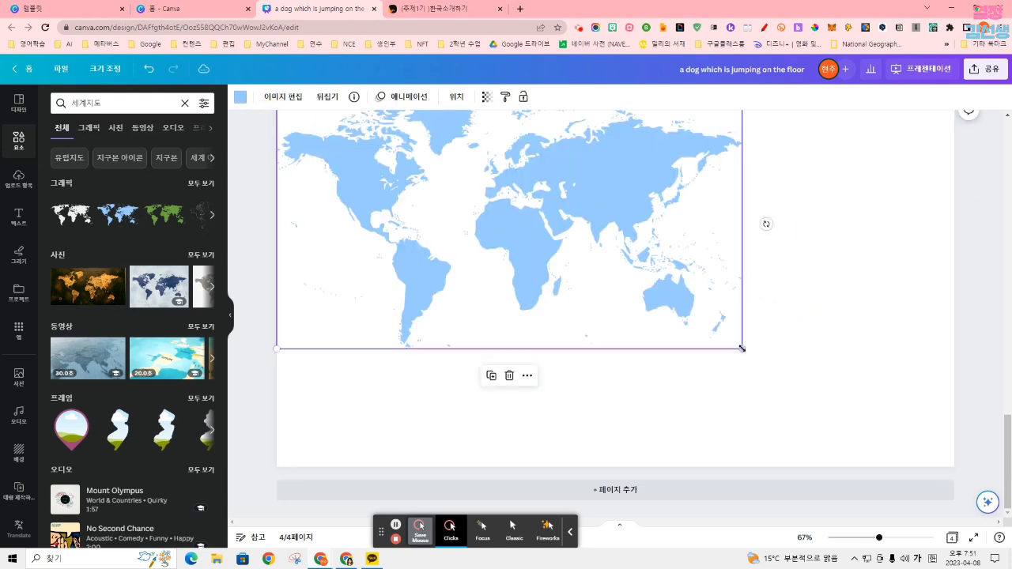
{"action": "left_click_drag", "start_coordinate": [742, 348], "coordinate": [961, 467]}
{"action": "left_click", "coordinate": [984, 334]}
{"action": "scroll", "coordinate": [984, 334], "scroll_direction": "up", "scroll_amount": 1}
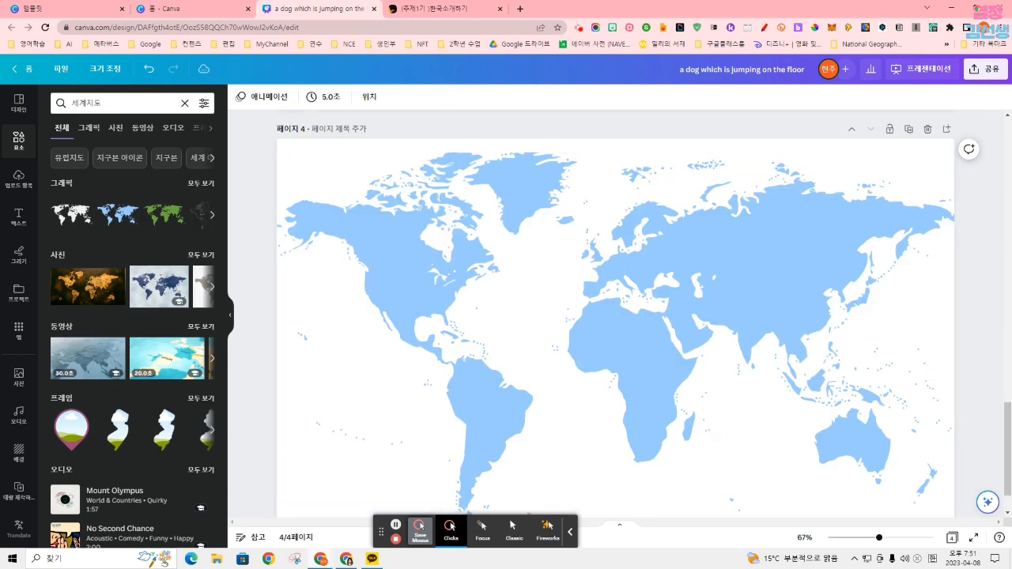
Step: View the design's sharing options and close them again
{"action": "left_click", "coordinate": [484, 538]}
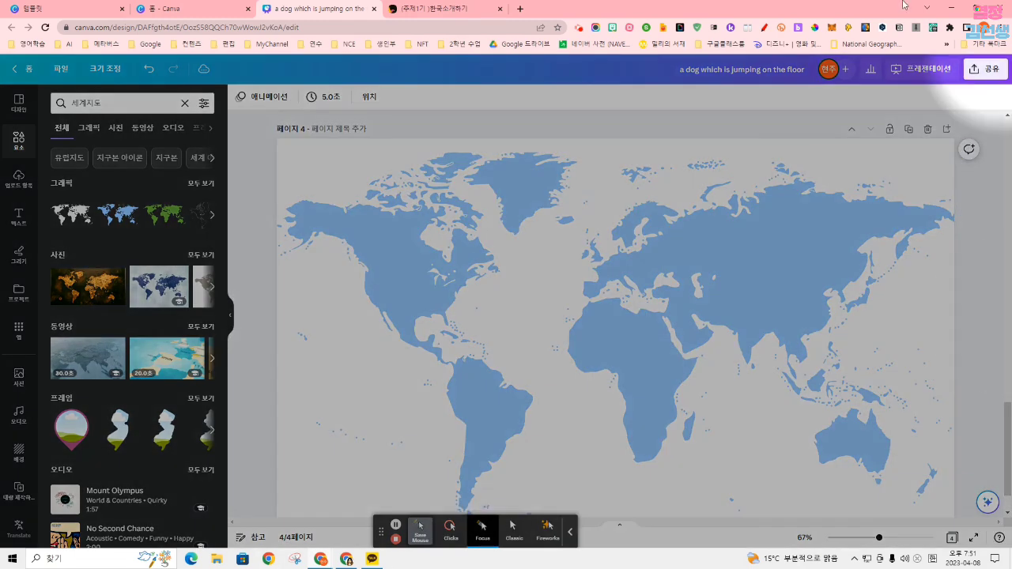
{"action": "left_click", "coordinate": [986, 69]}
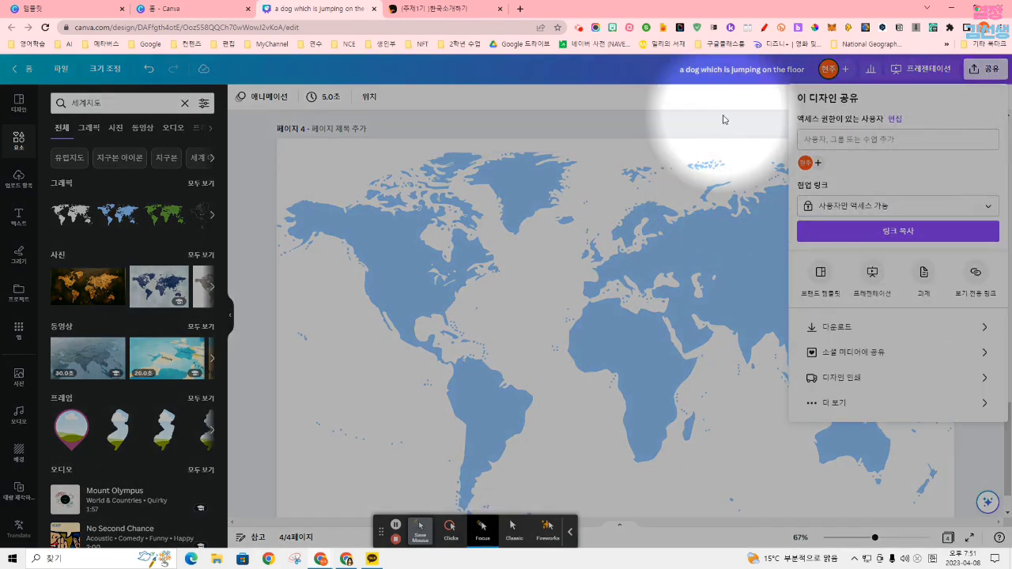
{"action": "left_click", "coordinate": [664, 119]}
{"action": "left_click", "coordinate": [451, 526]}
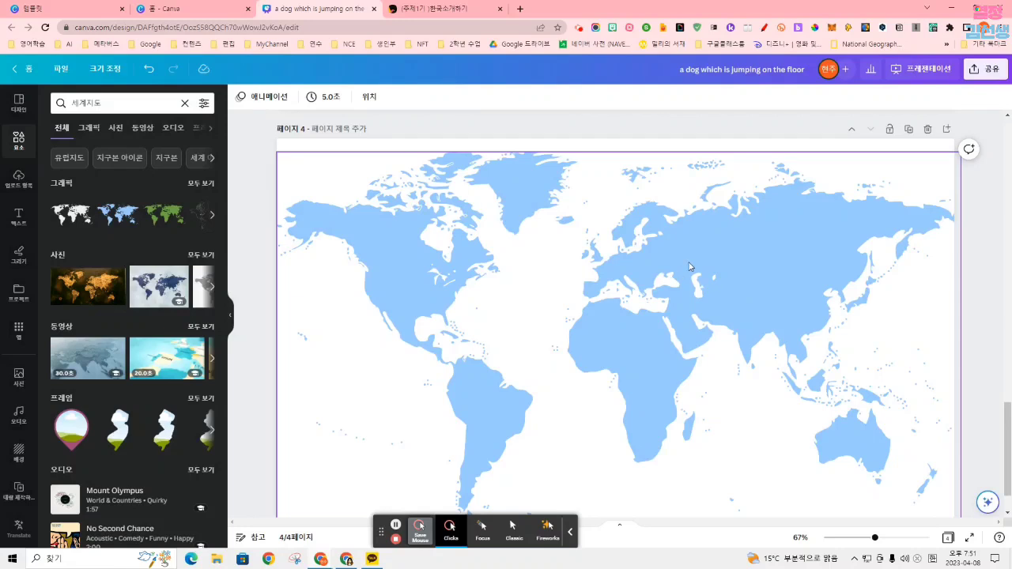
Step: Move the world map slightly upward to centre it on page 4, and add a fifth page
{"action": "left_click", "coordinate": [689, 266]}
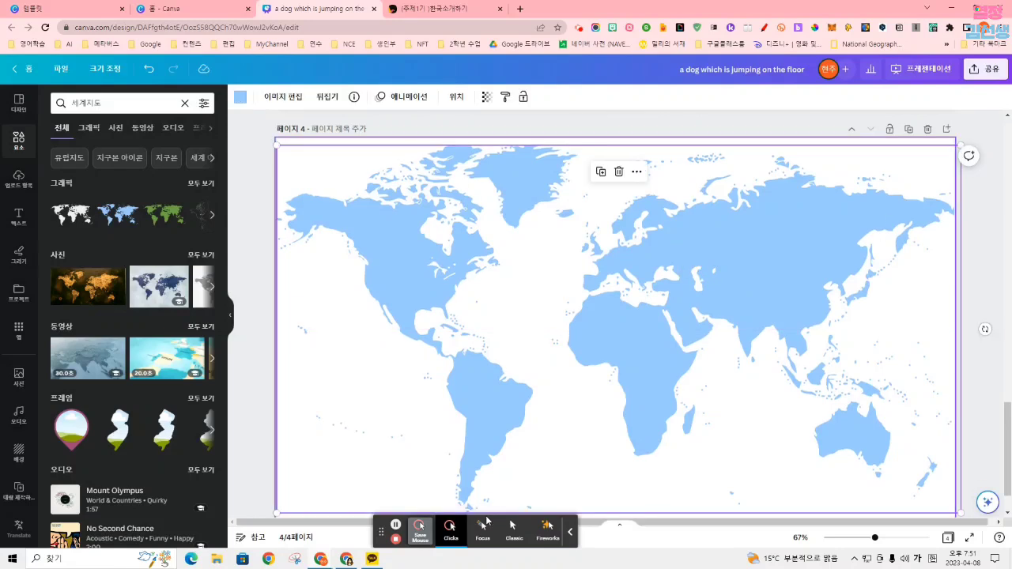
{"action": "left_click", "coordinate": [481, 528]}
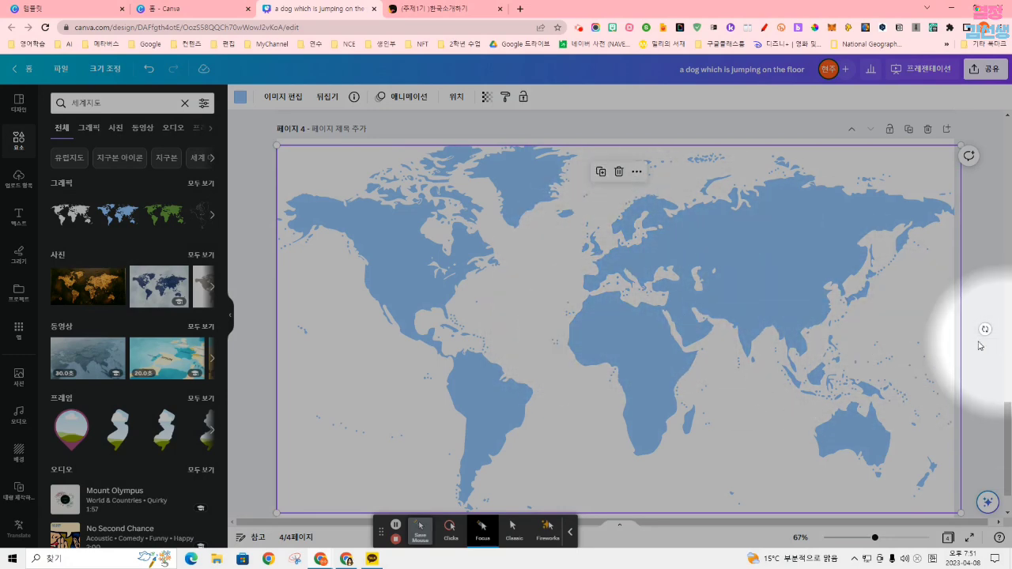
{"action": "scroll", "coordinate": [976, 340], "scroll_direction": "up", "scroll_amount": 5}
{"action": "scroll", "coordinate": [790, 431], "scroll_direction": "down", "scroll_amount": 5}
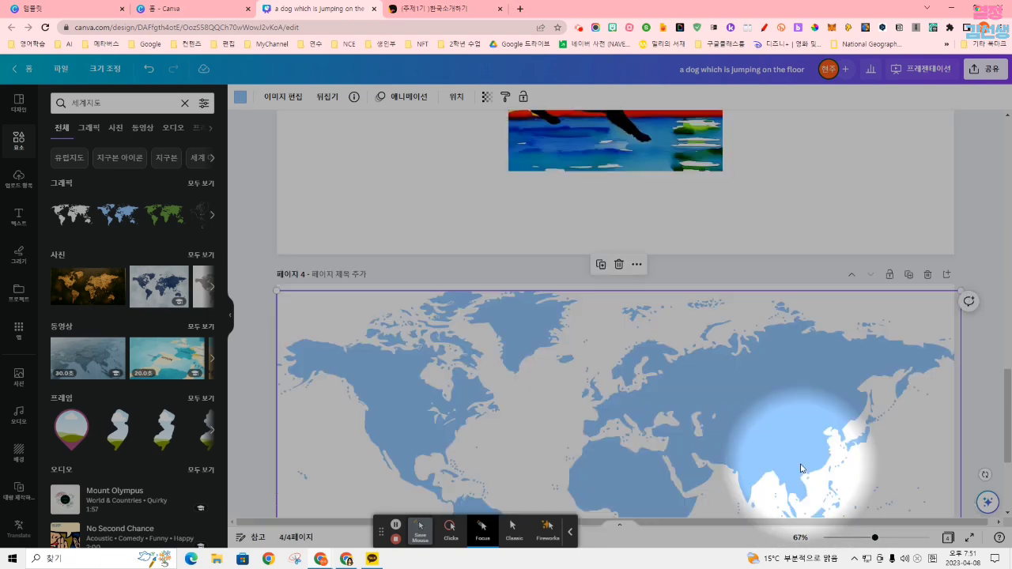
{"action": "scroll", "coordinate": [797, 470], "scroll_direction": "down", "scroll_amount": 1}
{"action": "left_click", "coordinate": [764, 422]}
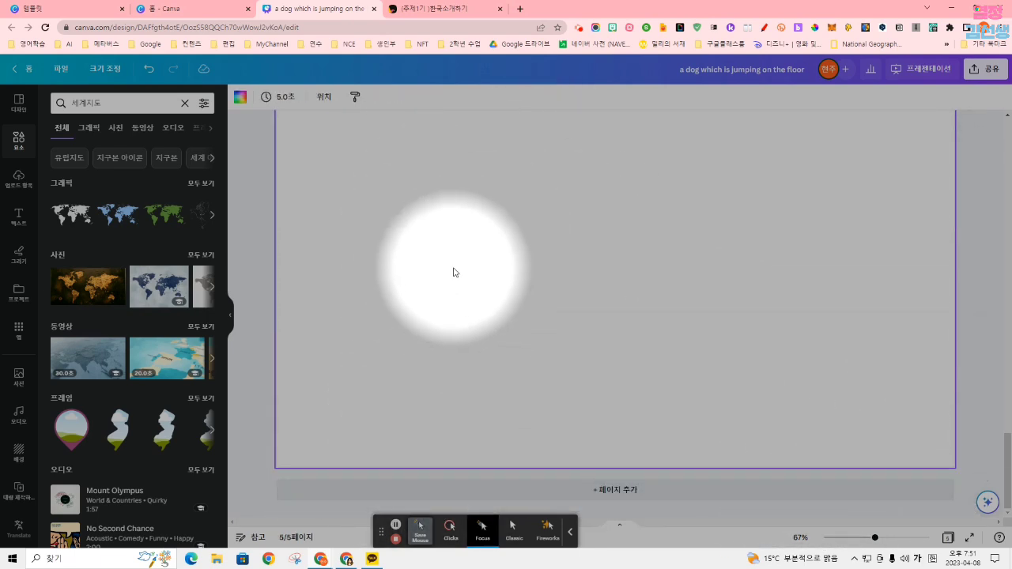
Step: View the design's custom and recent resize options and close them again
{"action": "left_click", "coordinate": [111, 69]}
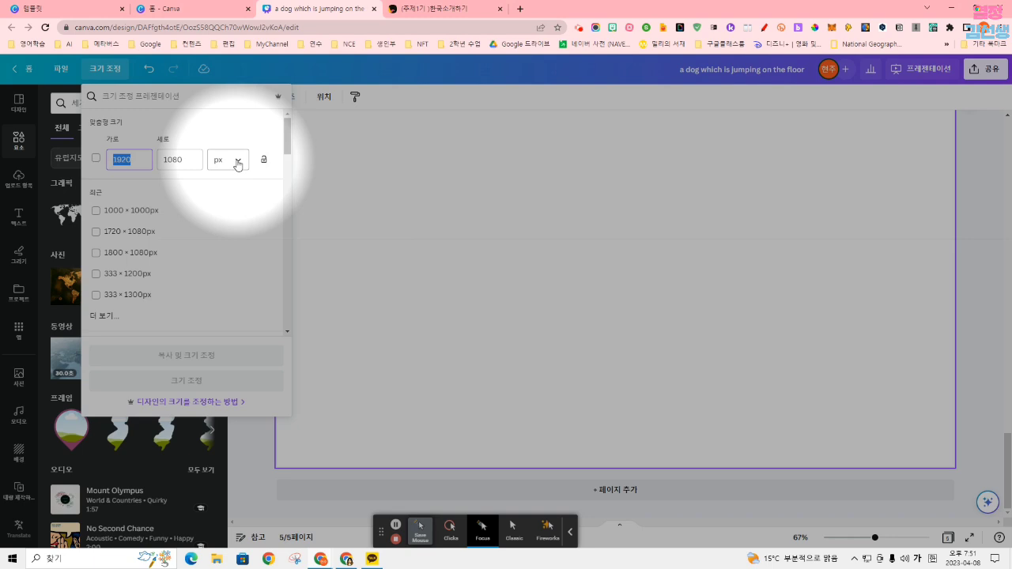
{"action": "left_click", "coordinate": [497, 215]}
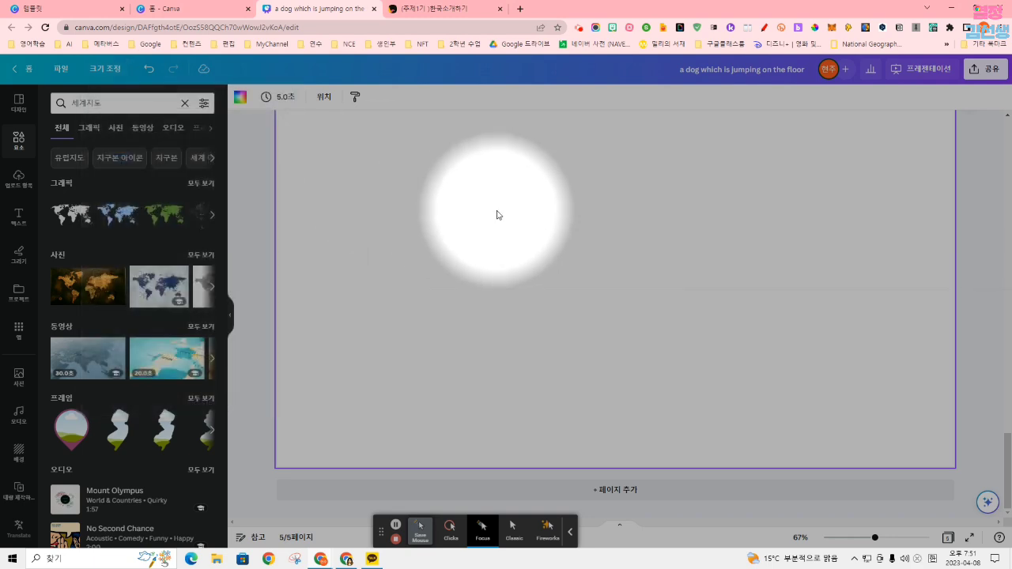
Step: Clear the 세계지도 search and add the recently used blue-haired girl in a cat-ear hoodie to page 5
{"action": "left_click", "coordinate": [184, 102]}
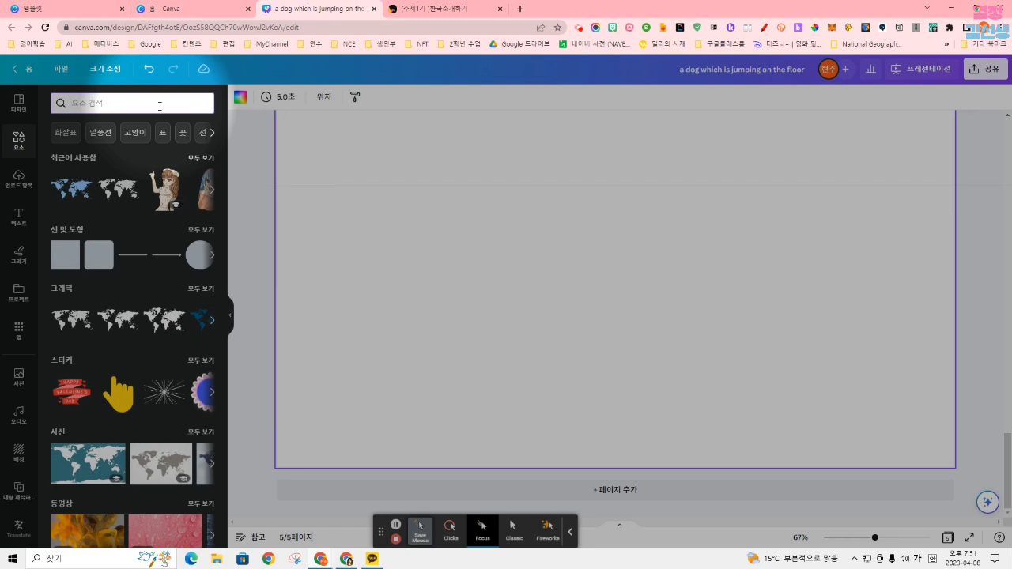
{"action": "left_click", "coordinate": [211, 189]}
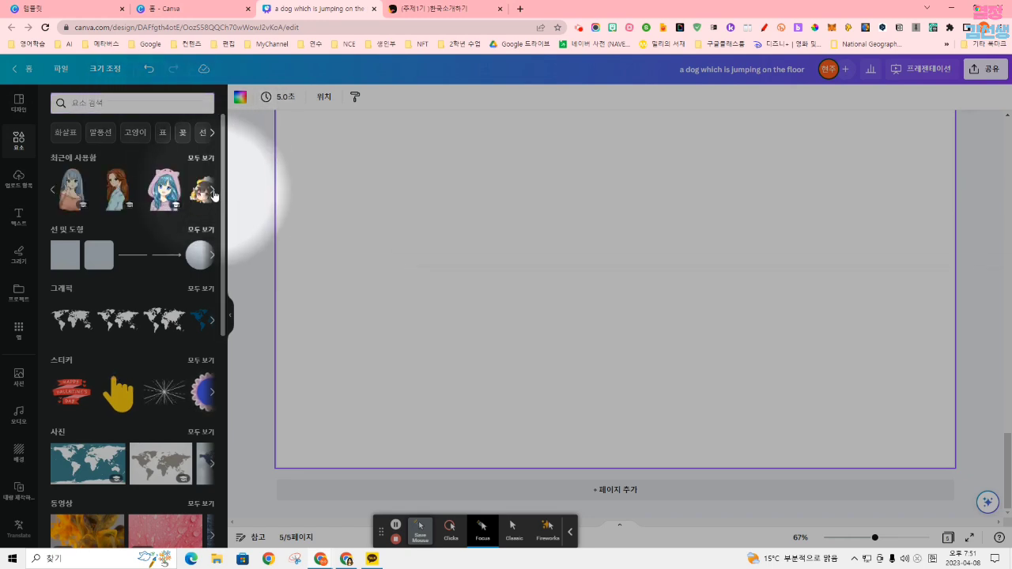
{"action": "left_click", "coordinate": [170, 186]}
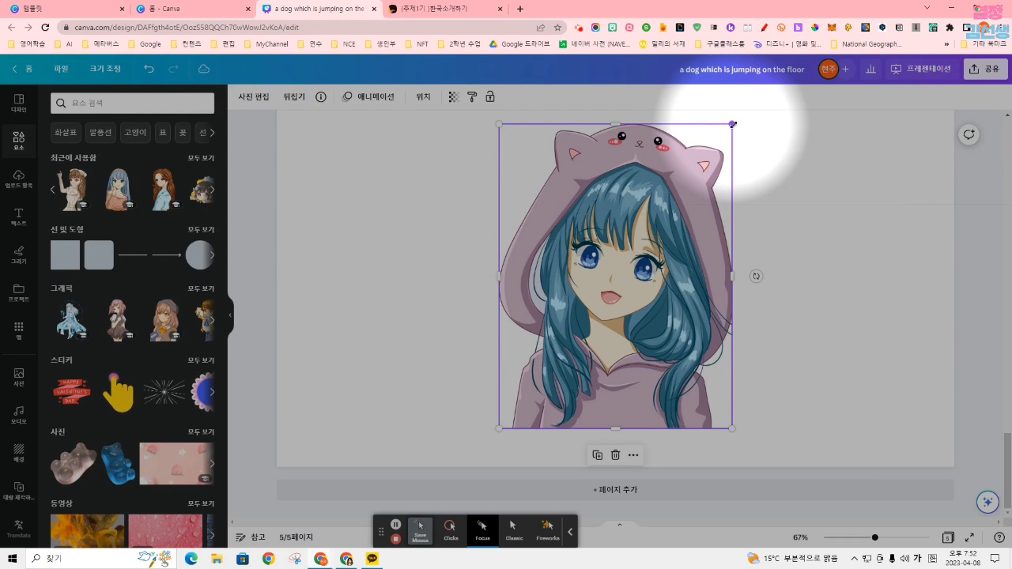
Step: Check the resize options once more with the girl character on page 5, and dismiss them without changes
{"action": "left_click", "coordinate": [105, 69]}
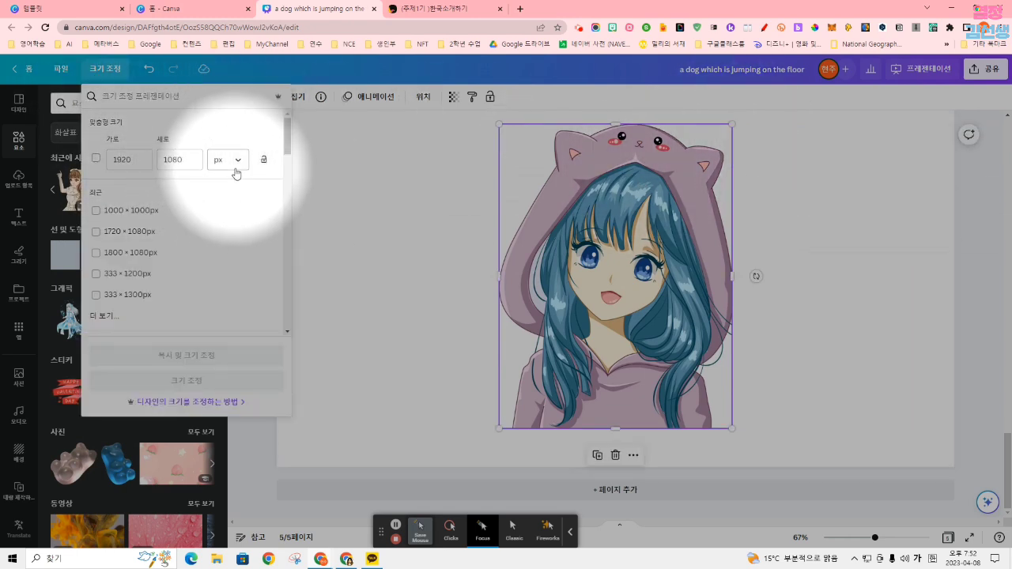
{"action": "left_click", "coordinate": [937, 239]}
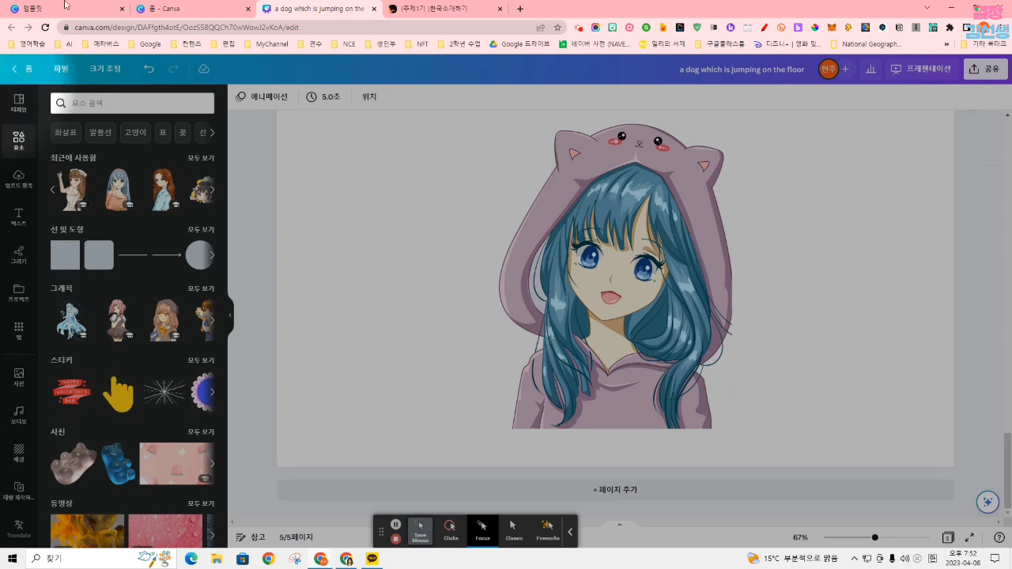
Step: Leave and close the dog design, and search the templates from the home page for 달력
{"action": "left_click", "coordinate": [22, 69]}
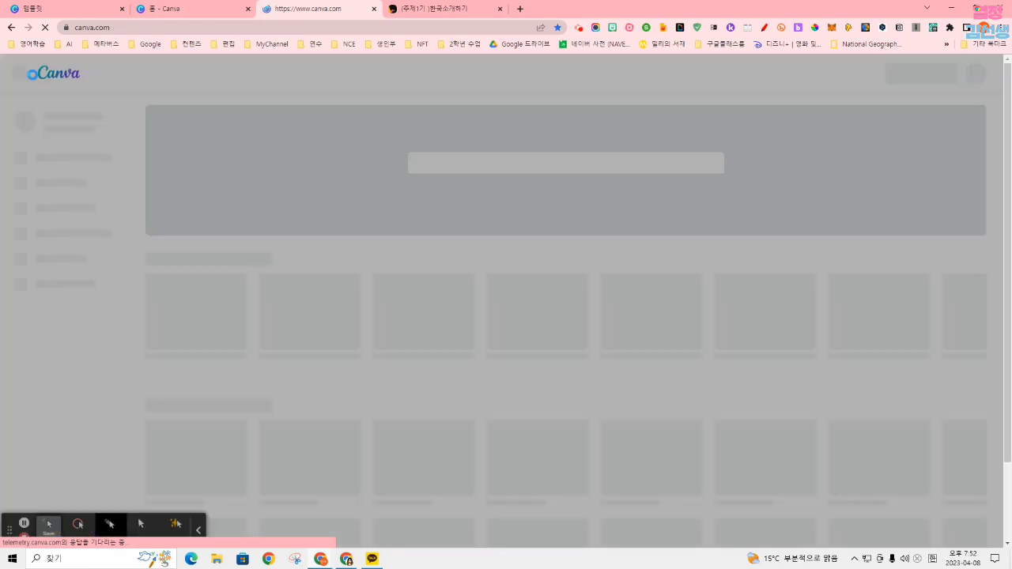
{"action": "left_click", "coordinate": [374, 9]}
{"action": "left_click", "coordinate": [488, 115]}
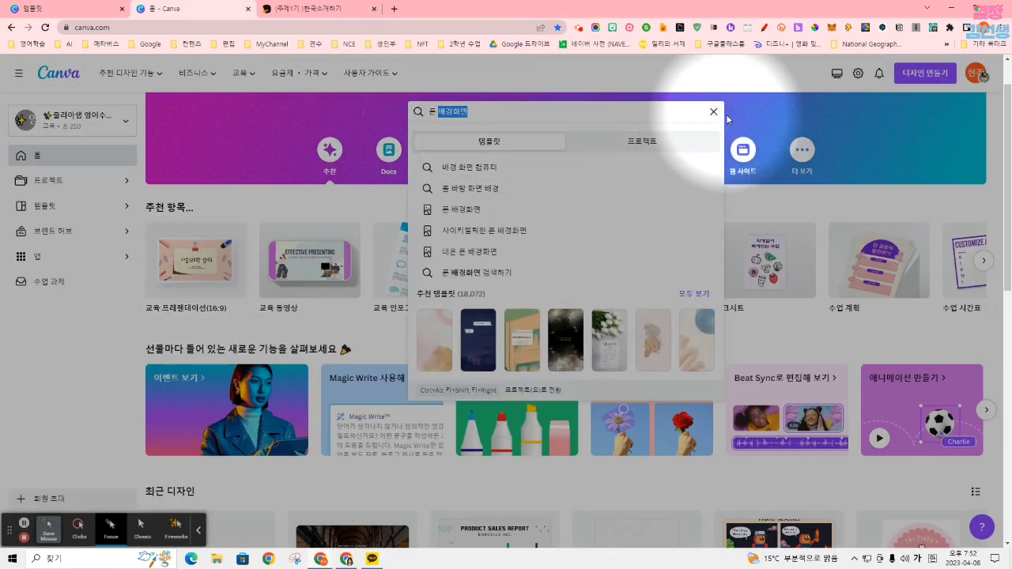
{"action": "left_click", "coordinate": [713, 111]}
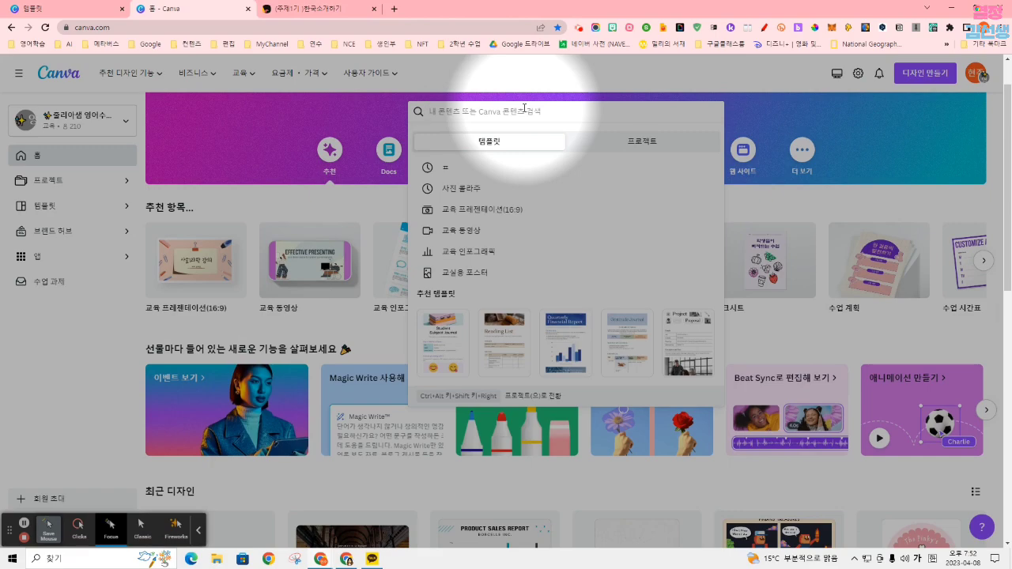
{"action": "type", "text": "ㄷㅏㄹ력"}
{"action": "key", "text": "Return"}
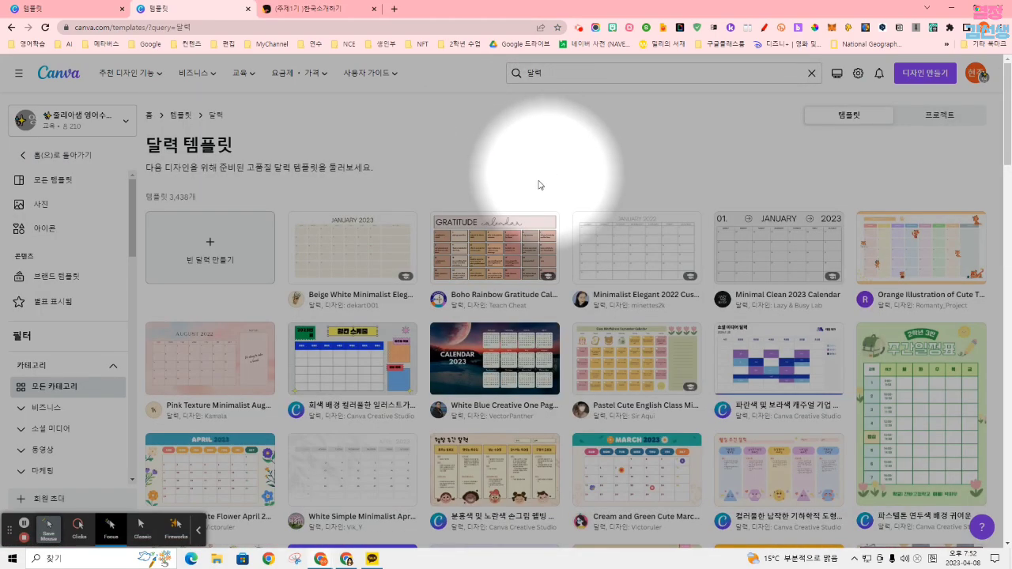
Step: Browse the calendar templates, preview the Blue Yellow Modern 2023 Calendar, and close the preview
{"action": "scroll", "coordinate": [535, 198], "scroll_direction": "down", "scroll_amount": 2}
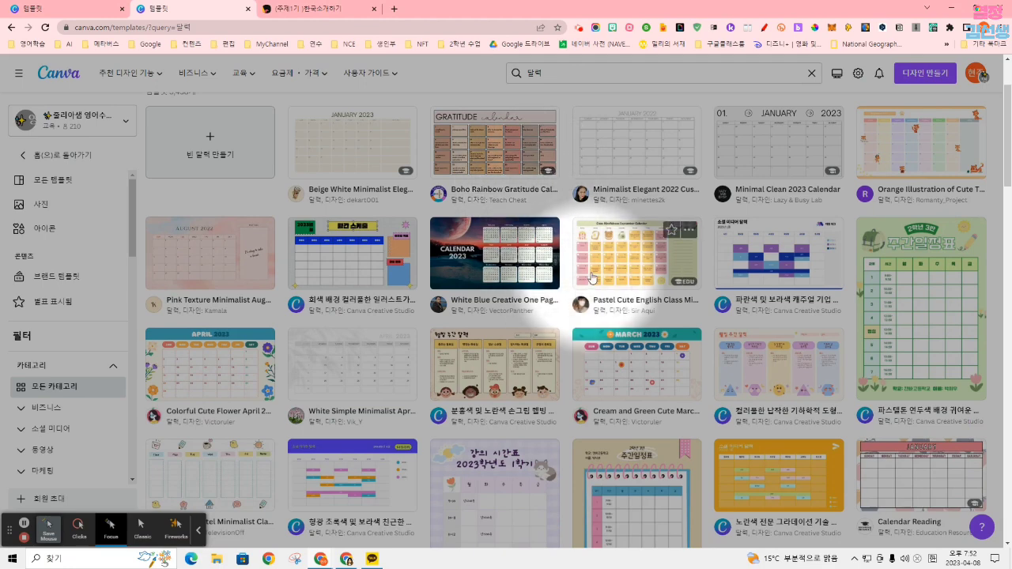
{"action": "scroll", "coordinate": [662, 260], "scroll_direction": "up", "scroll_amount": 1}
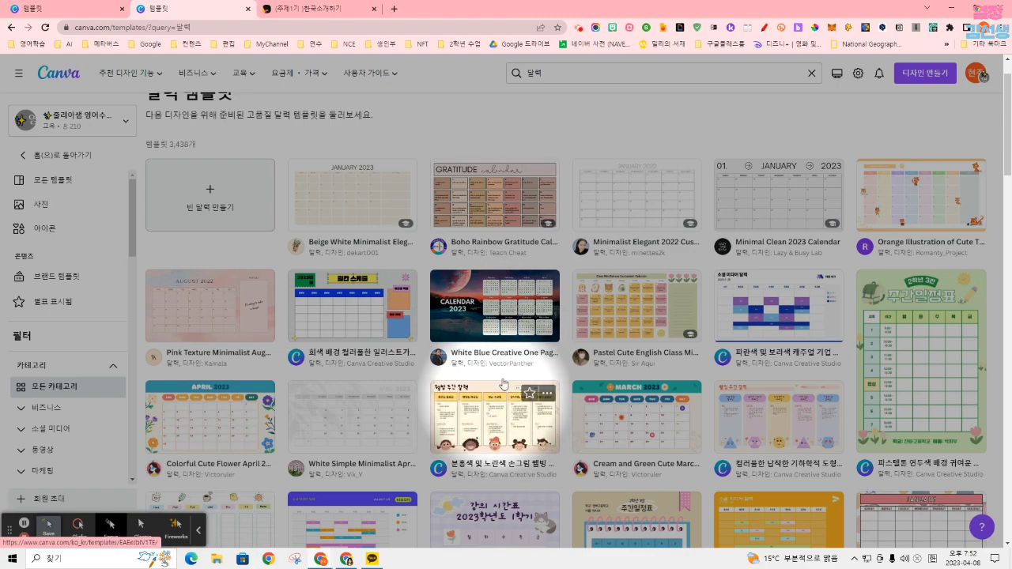
{"action": "left_click", "coordinate": [554, 72]}
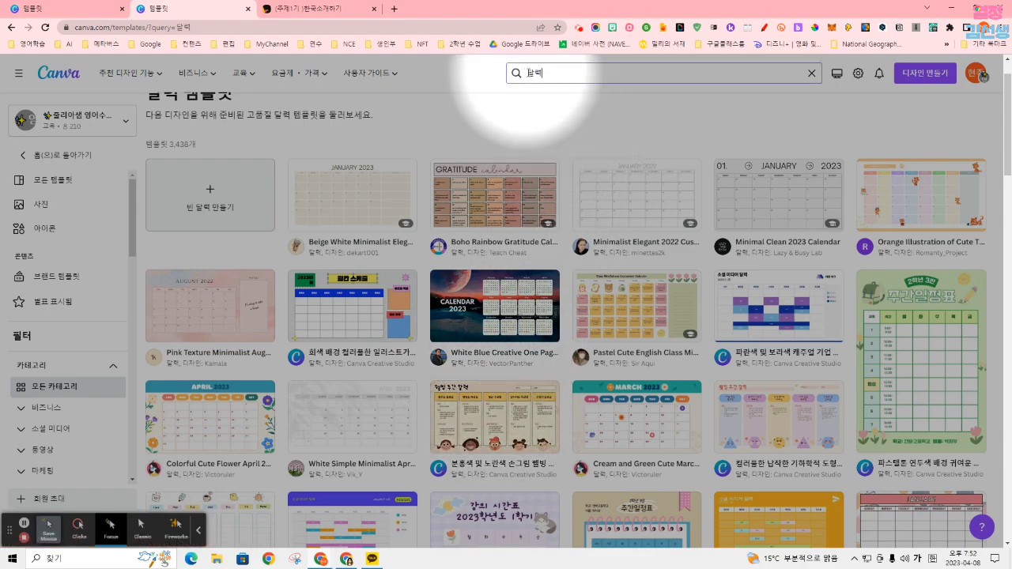
{"action": "scroll", "coordinate": [609, 202], "scroll_direction": "down", "scroll_amount": 5}
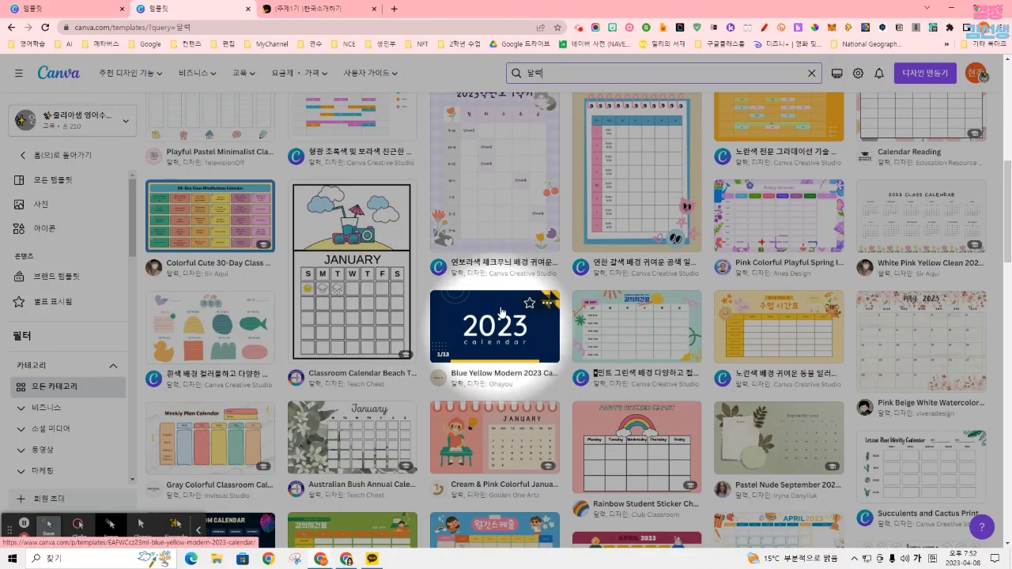
{"action": "left_click", "coordinate": [522, 312]}
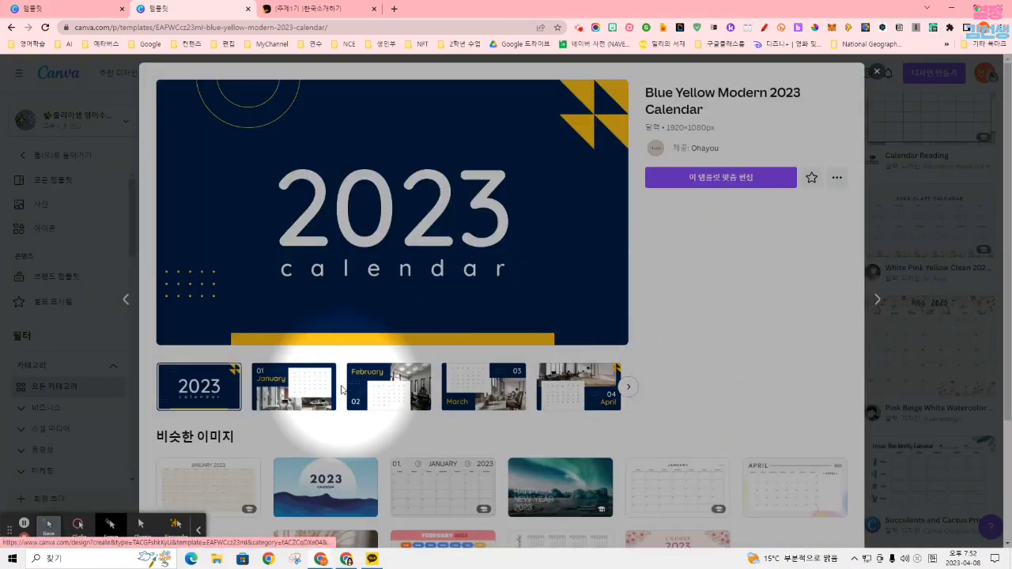
{"action": "left_click", "coordinate": [877, 72]}
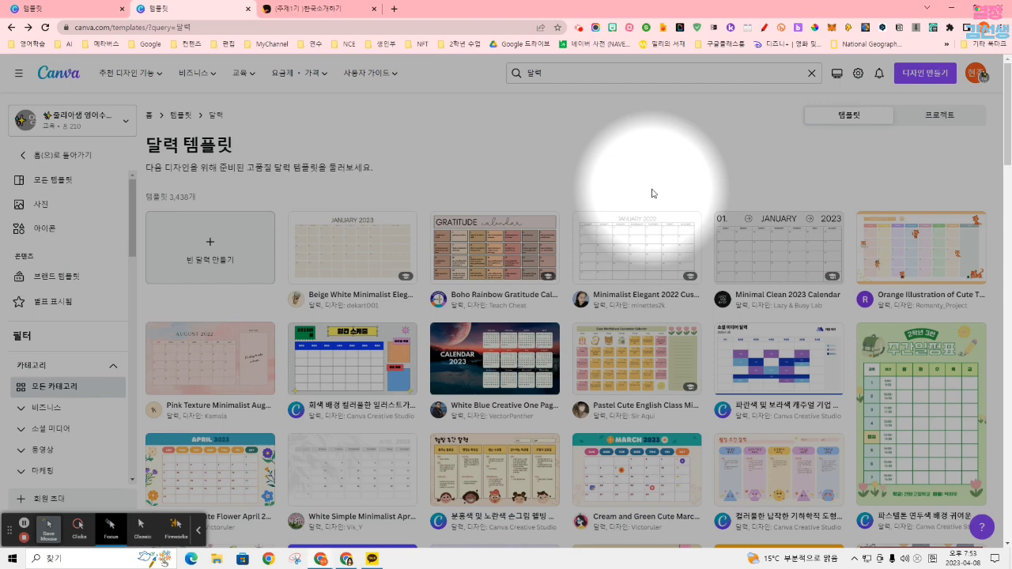
Step: Search the templates for 카드만들기 and look through the card designs
{"action": "left_click", "coordinate": [587, 78]}
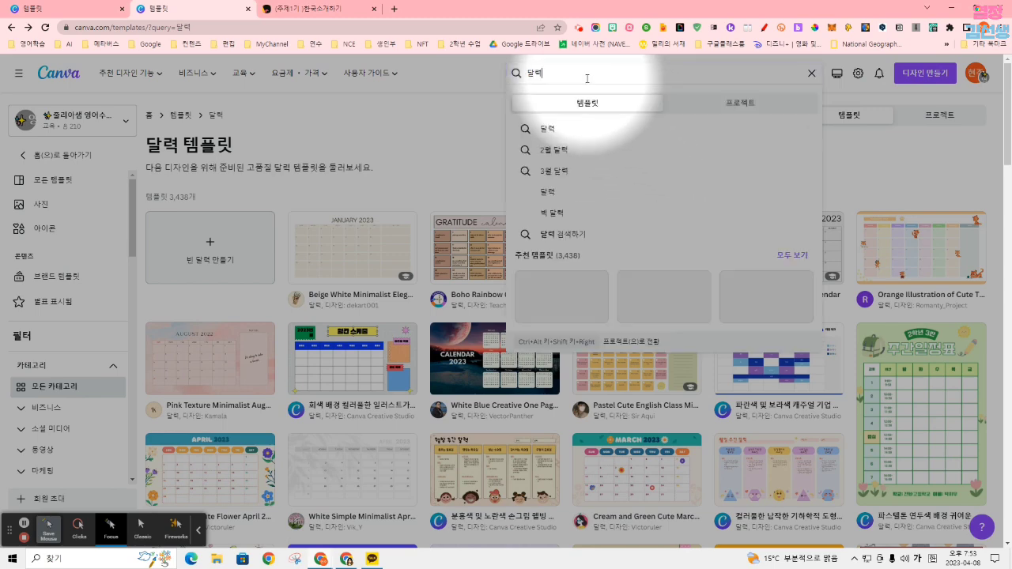
{"action": "type", "text": "카드만들기"}
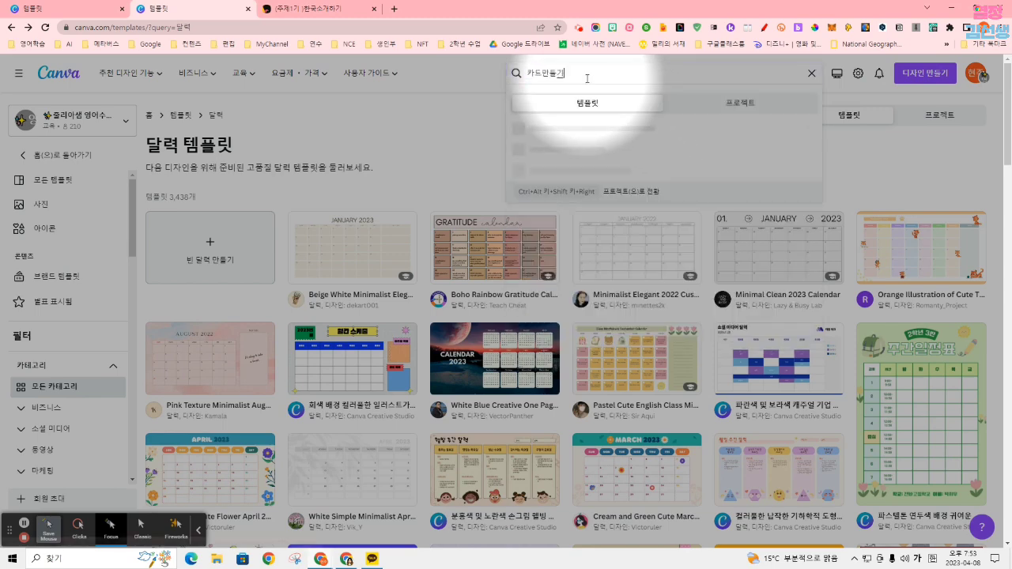
{"action": "key", "text": "Return"}
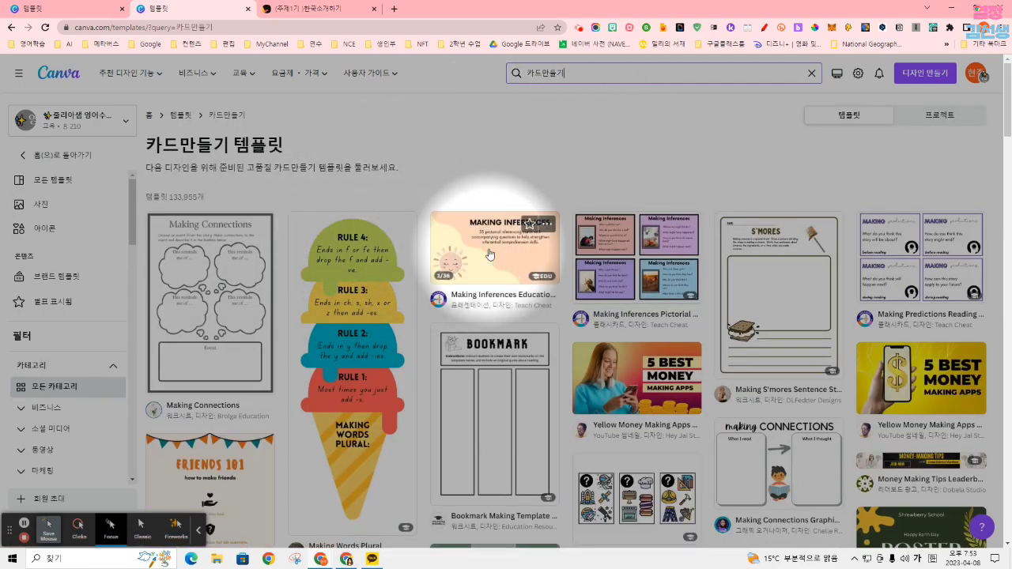
{"action": "scroll", "coordinate": [489, 254], "scroll_direction": "down", "scroll_amount": 3}
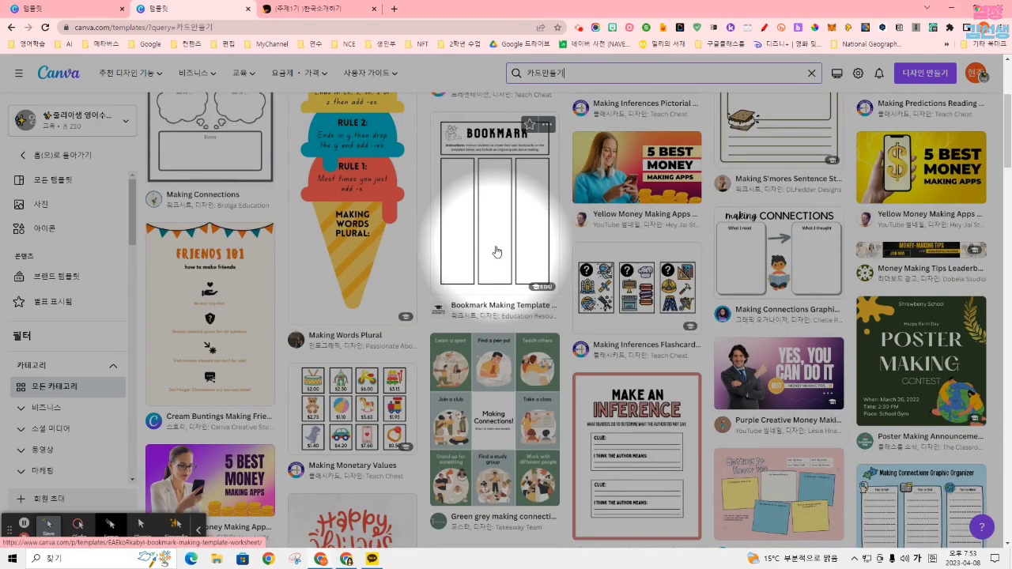
{"action": "scroll", "coordinate": [830, 324], "scroll_direction": "down", "scroll_amount": 4}
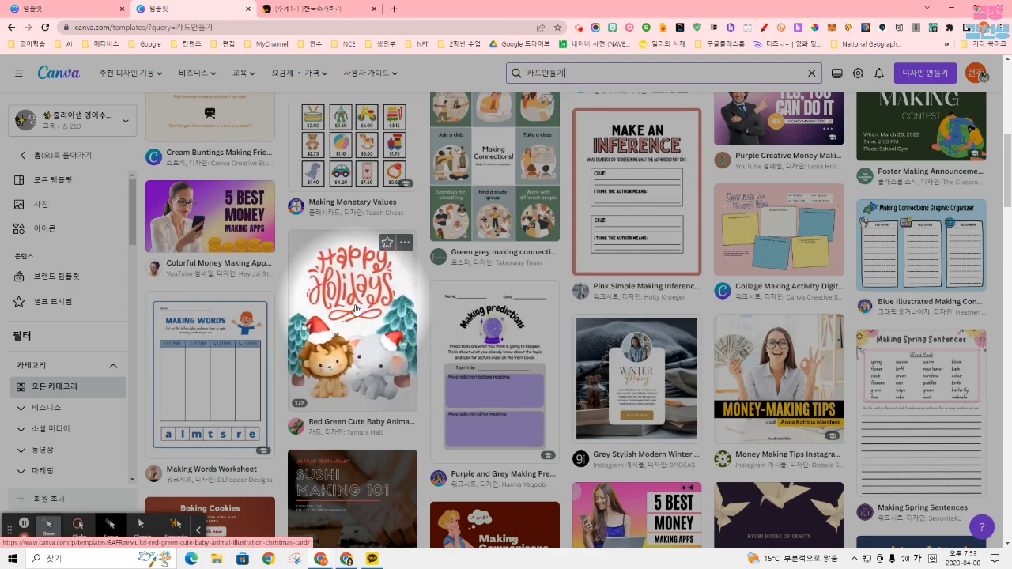
{"action": "scroll", "coordinate": [355, 310], "scroll_direction": "up", "scroll_amount": 3}
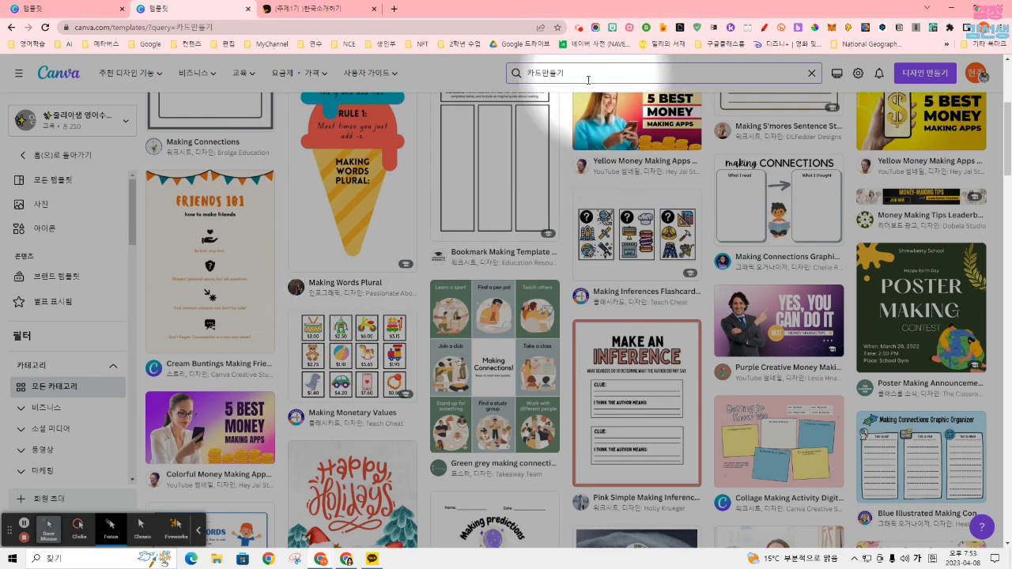
Step: Search the templates for 롤링페이퍼 and look through the paper and border designs
{"action": "left_click", "coordinate": [587, 73]}
{"action": "key", "text": "ctrl+a"}
{"action": "type", "text": "ㅋ"}
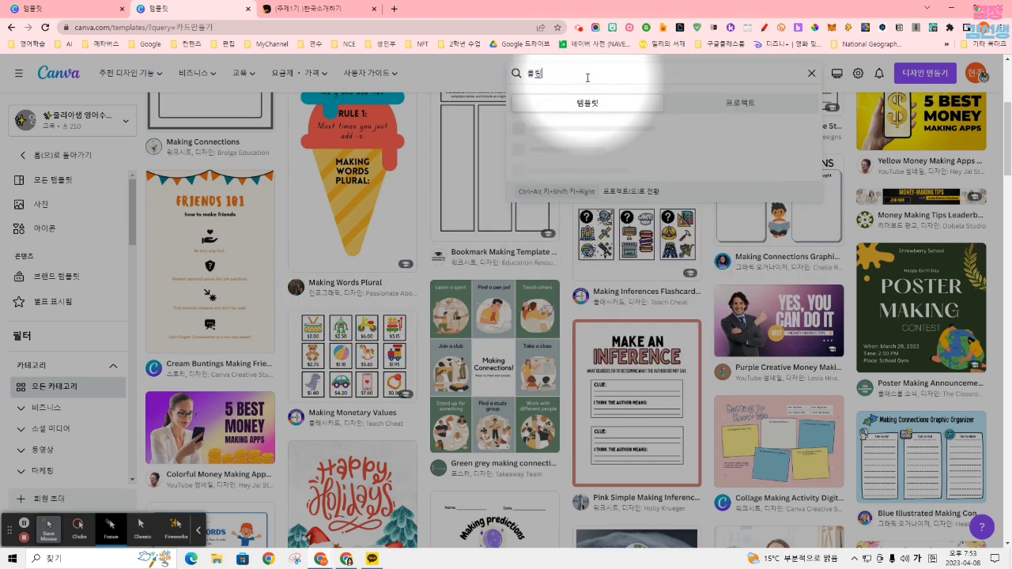
{"action": "key", "text": "Return"}
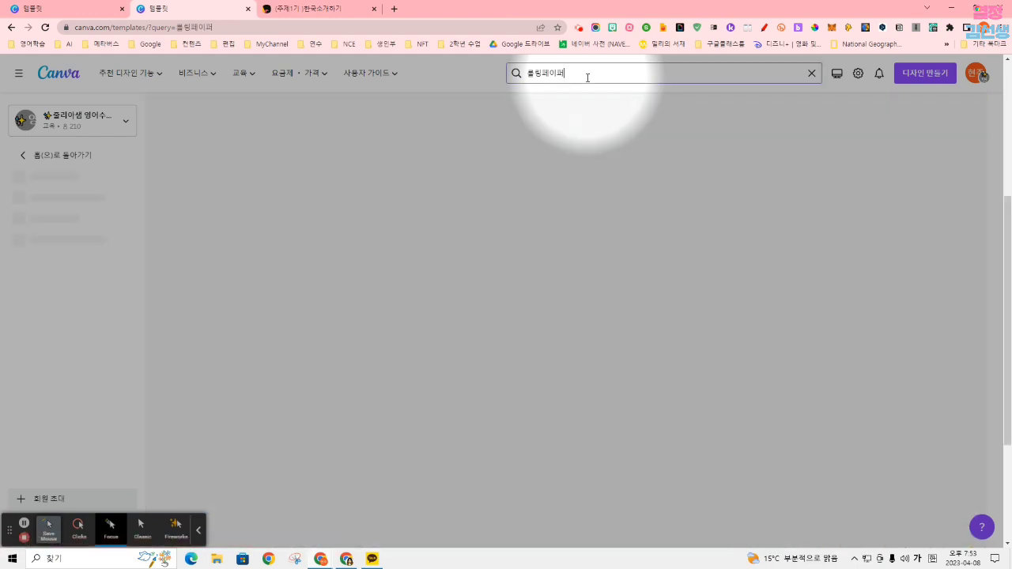
{"action": "scroll", "coordinate": [546, 249], "scroll_direction": "down", "scroll_amount": 5}
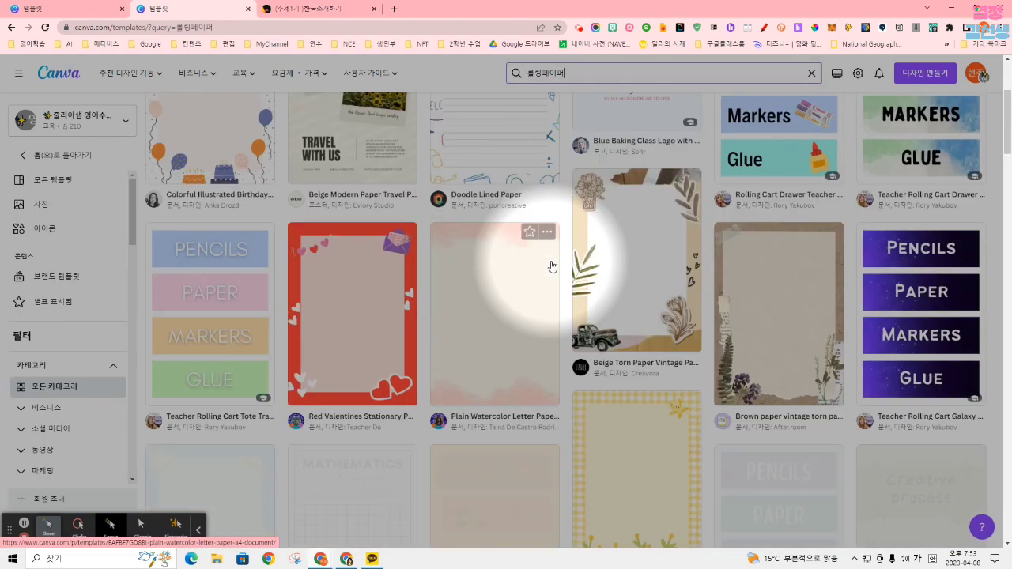
{"action": "scroll", "coordinate": [546, 260], "scroll_direction": "down", "scroll_amount": 4}
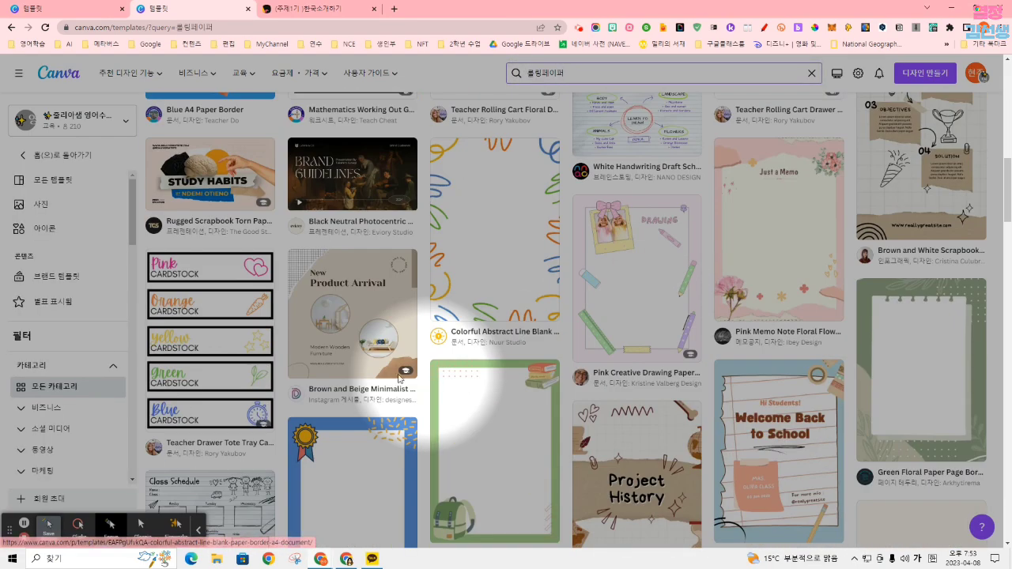
{"action": "scroll", "coordinate": [222, 318], "scroll_direction": "down", "scroll_amount": 3}
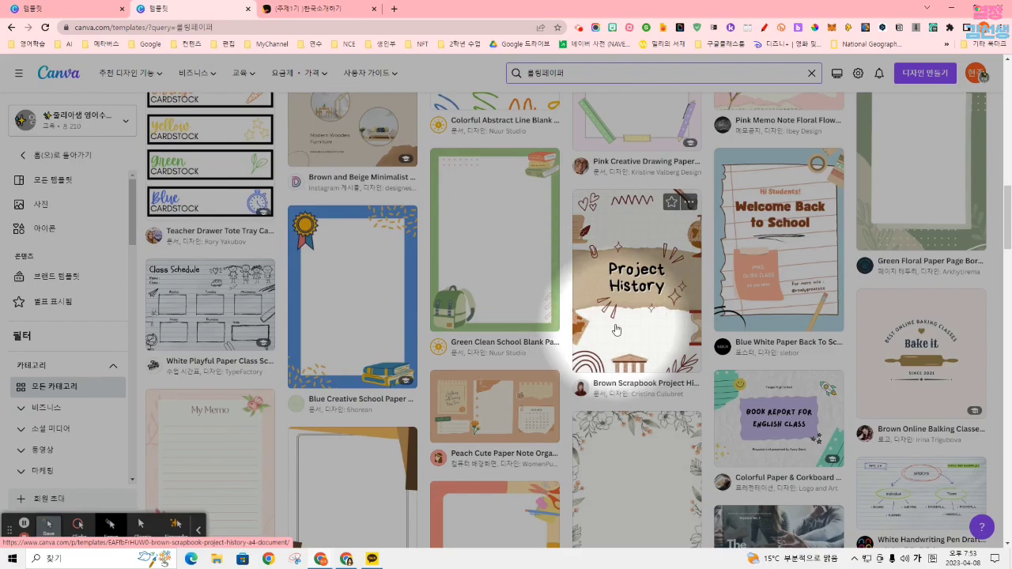
{"action": "scroll", "coordinate": [617, 330], "scroll_direction": "down", "scroll_amount": 6}
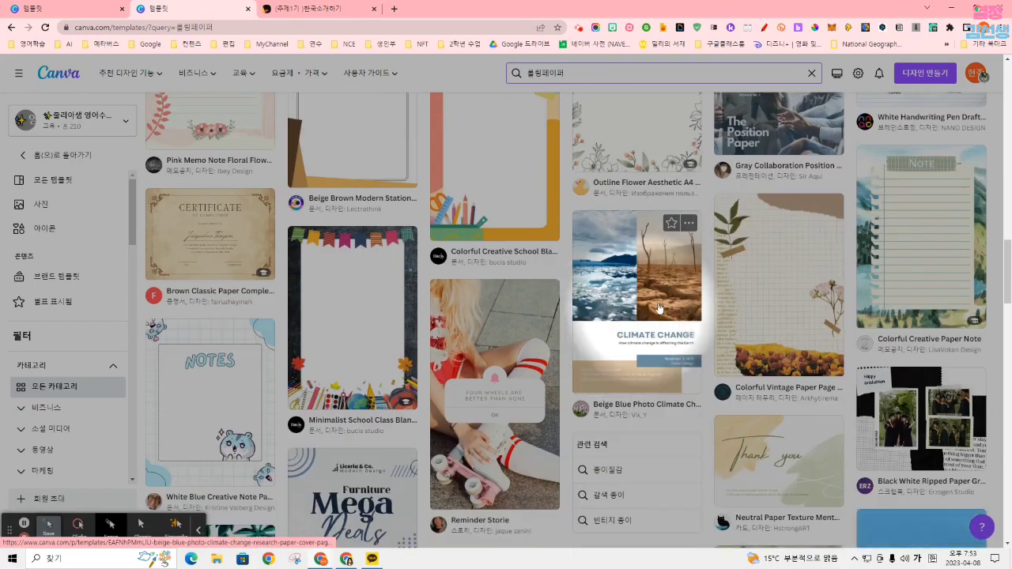
{"action": "scroll", "coordinate": [736, 307], "scroll_direction": "up", "scroll_amount": 15}
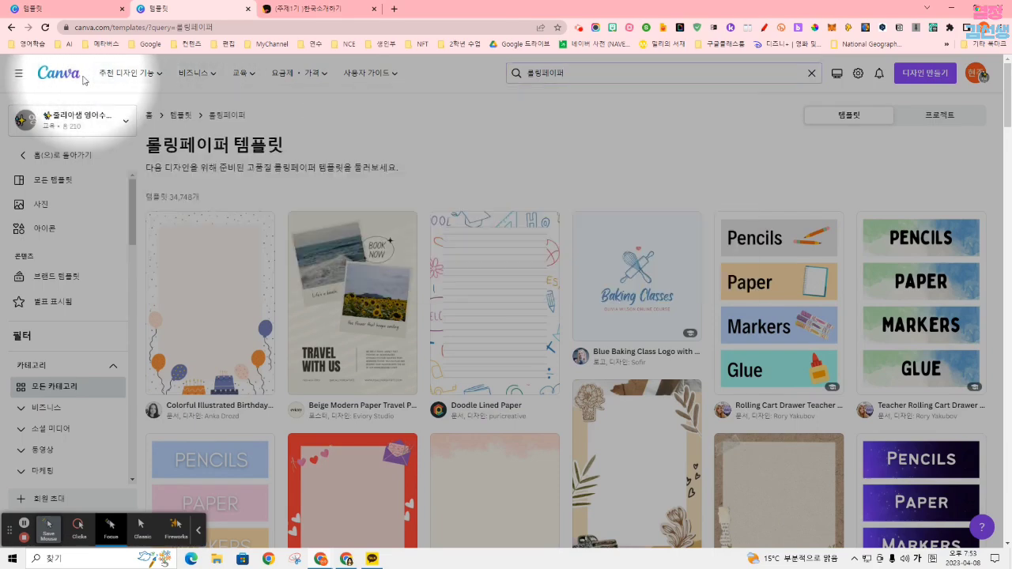
Step: Create a new blank 교육 프레젠테이션(16:9) design from the home page and search its elements for 포스트잇
{"action": "left_click", "coordinate": [46, 76]}
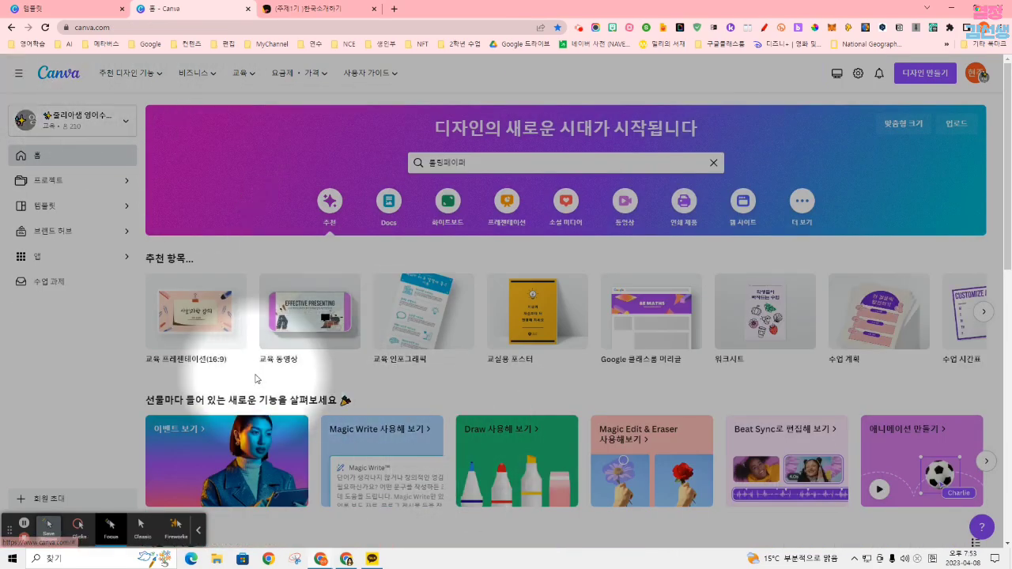
{"action": "left_click", "coordinate": [215, 343]}
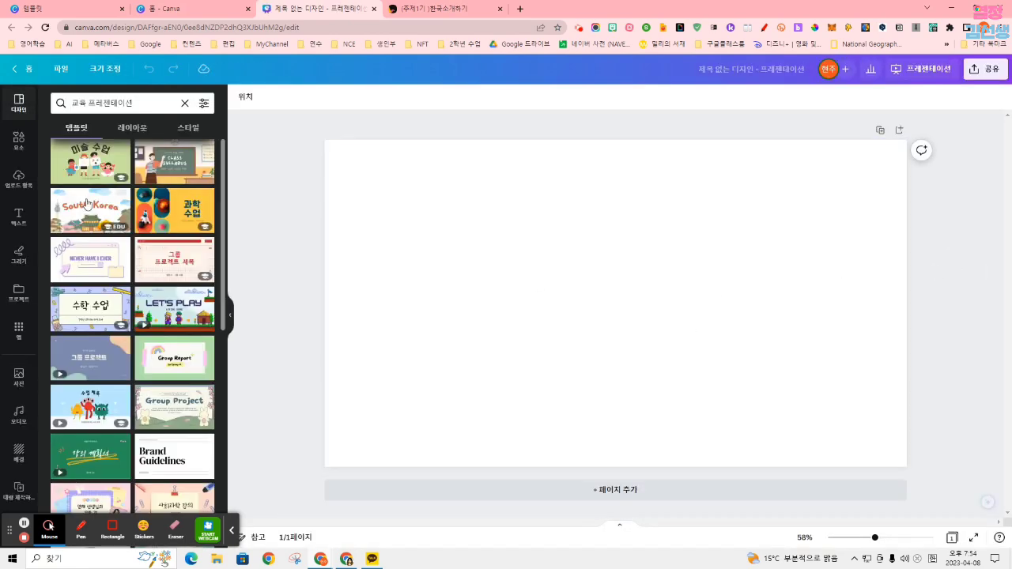
{"action": "left_click", "coordinate": [18, 140]}
{"action": "left_click", "coordinate": [143, 96]}
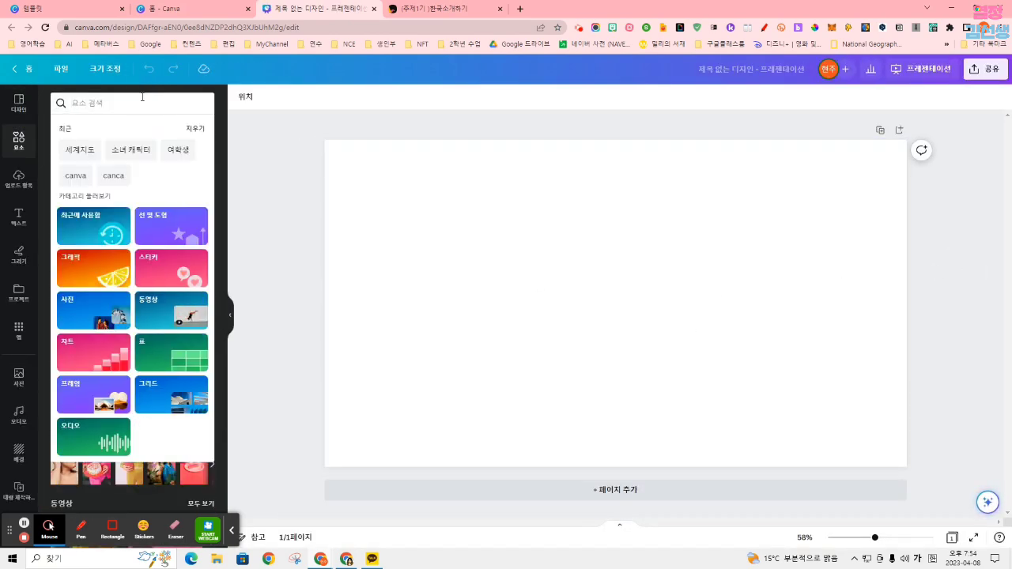
{"action": "type", "text": "포스트잇"}
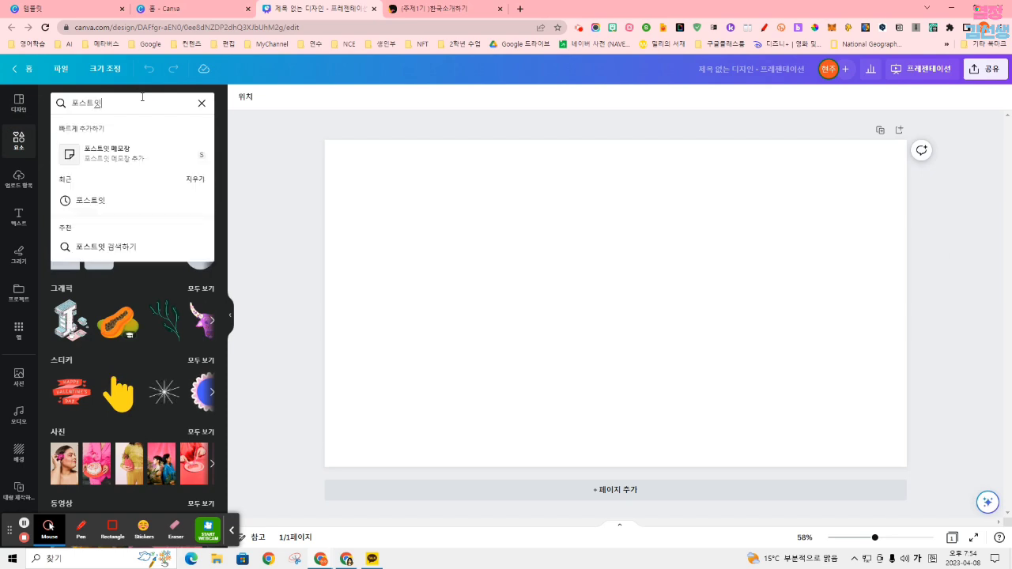
{"action": "key", "text": "Return"}
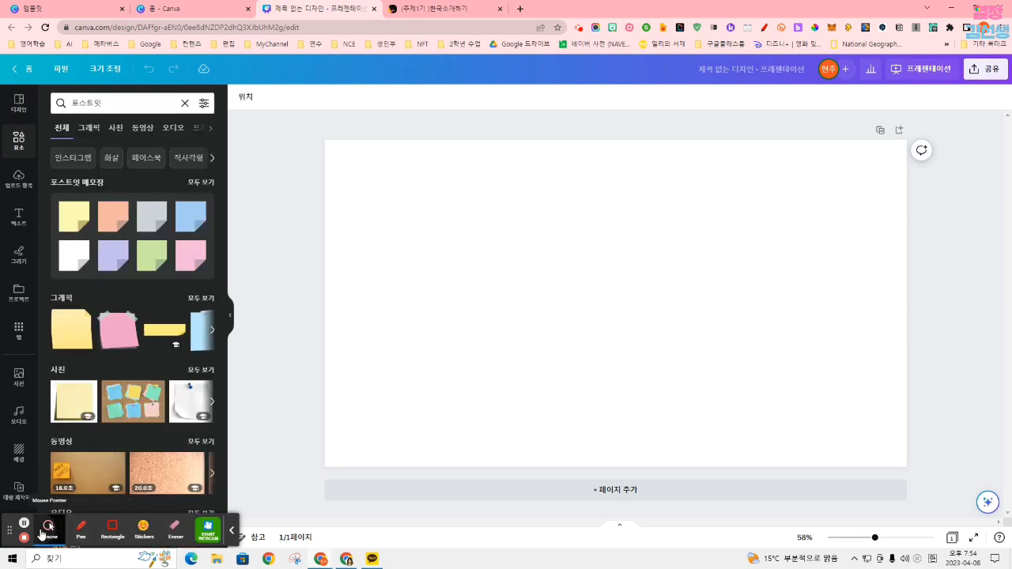
Step: Add the pink taped sticky note graphic and place it in the page's upper right area
{"action": "left_click", "coordinate": [104, 536]}
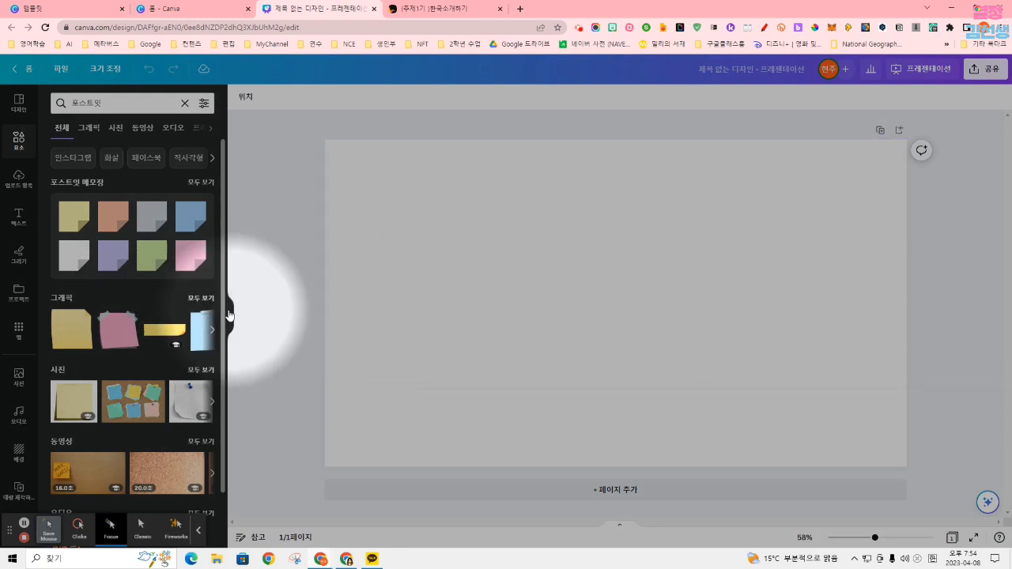
{"action": "left_click", "coordinate": [108, 337]}
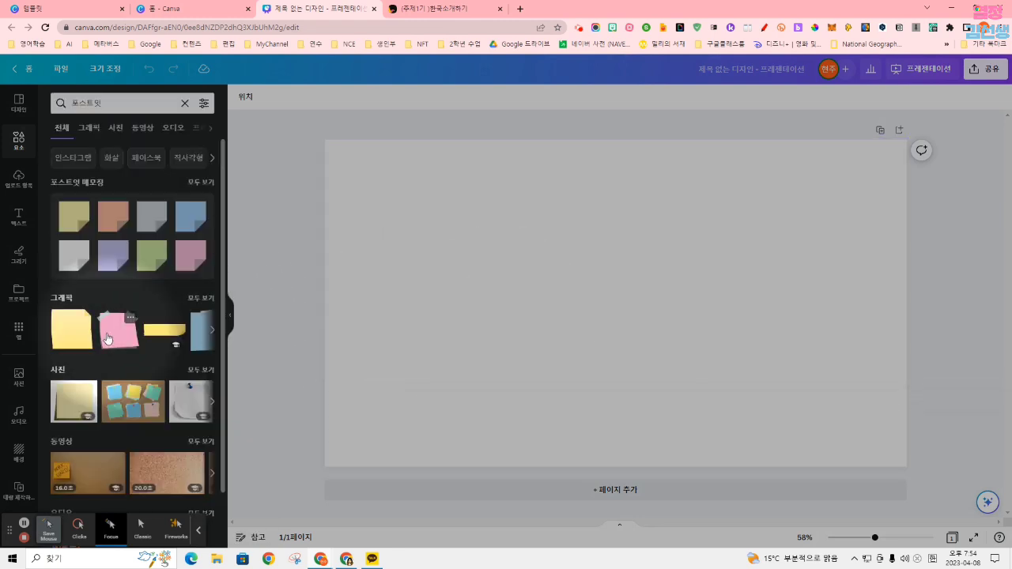
{"action": "left_click_drag", "start_coordinate": [614, 260], "coordinate": [803, 189]}
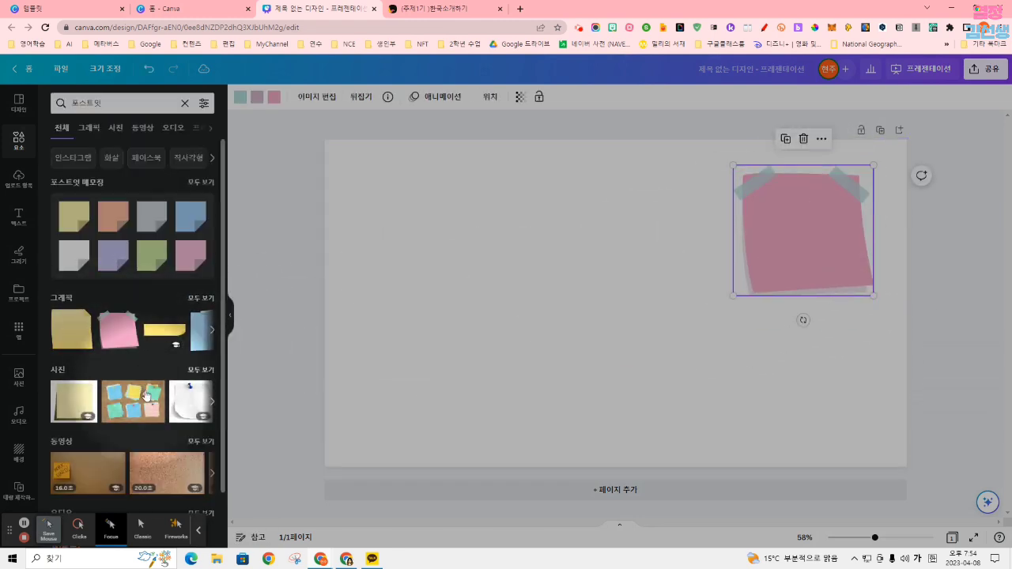
Step: Add a grey 포스트잇 메모장 note, delete the extra copy, and arrange it beside the pink note along the page's upper edge
{"action": "left_click", "coordinate": [151, 216]}
{"action": "left_click_drag", "start_coordinate": [615, 311], "coordinate": [823, 359]}
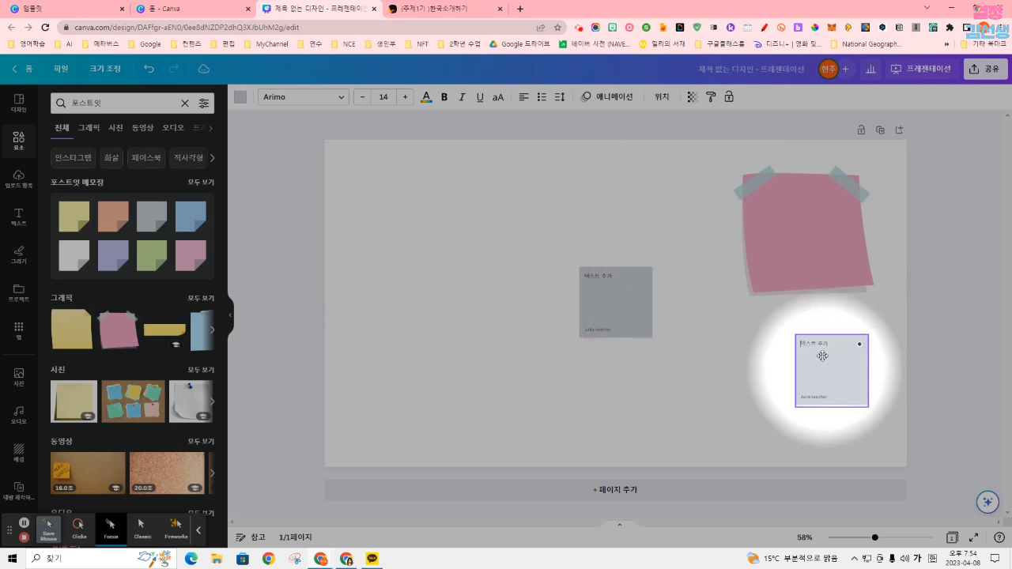
{"action": "left_click", "coordinate": [623, 320]}
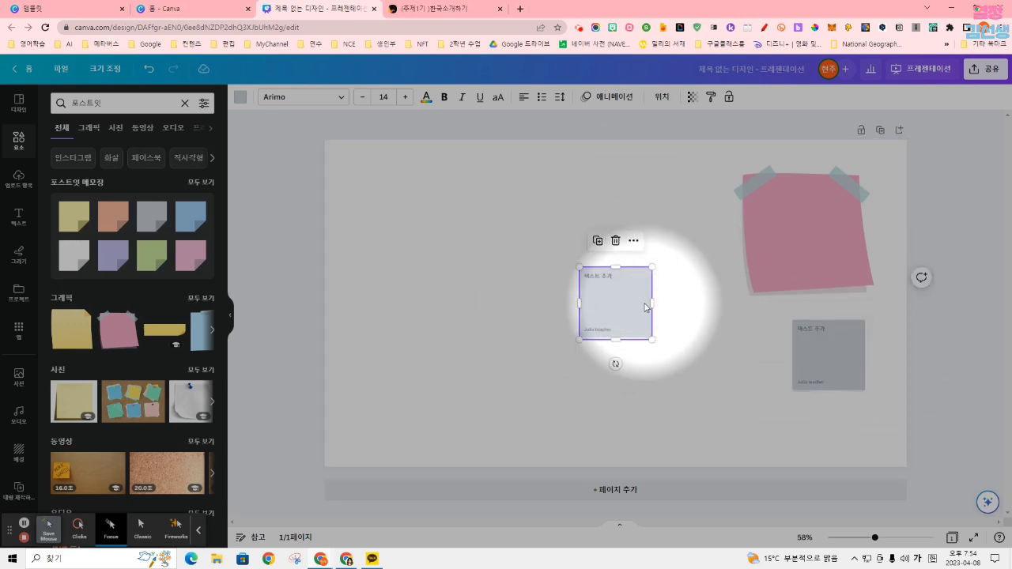
{"action": "key", "text": "Delete"}
{"action": "left_click_drag", "start_coordinate": [845, 358], "coordinate": [702, 176]}
{"action": "left_click_drag", "start_coordinate": [797, 235], "coordinate": [804, 209]}
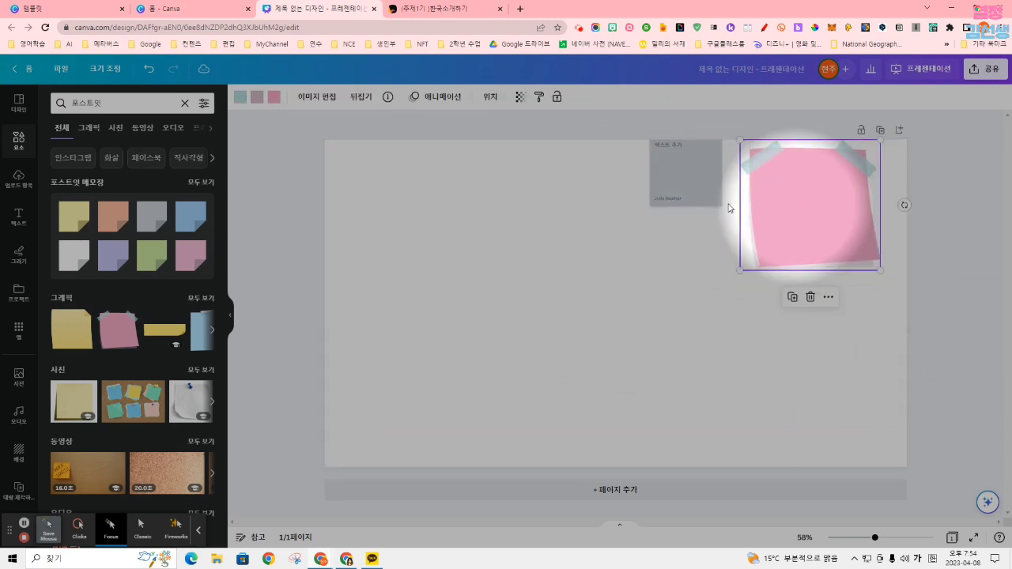
{"action": "left_click_drag", "start_coordinate": [717, 204], "coordinate": [696, 220]}
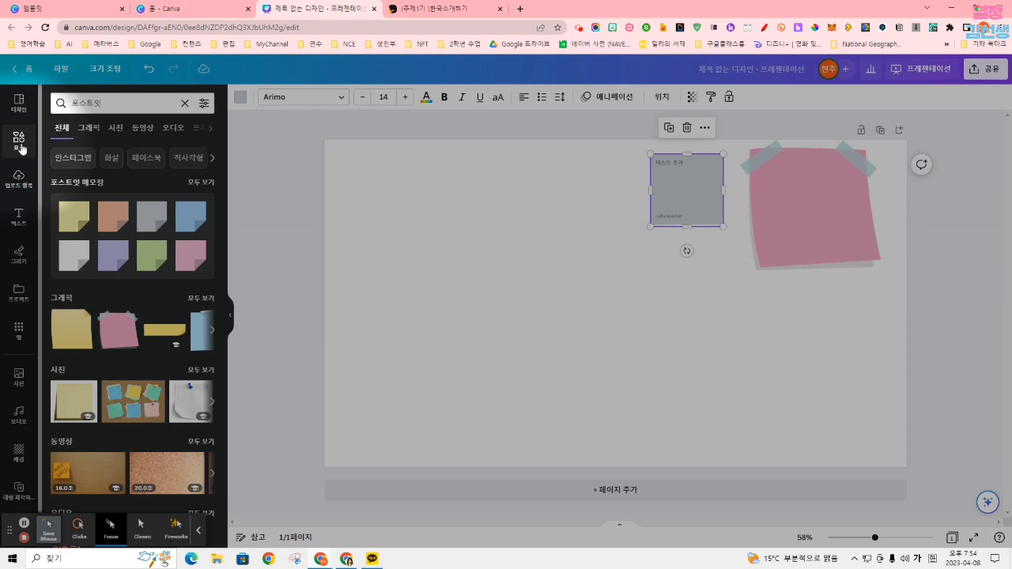
Step: Add a 제목 추가 heading to the page and place it in the upper left area of the page
{"action": "left_click", "coordinate": [18, 176]}
{"action": "left_click", "coordinate": [18, 217]}
{"action": "left_click_drag", "start_coordinate": [82, 183], "coordinate": [549, 206]}
{"action": "left_click", "coordinate": [718, 328]}
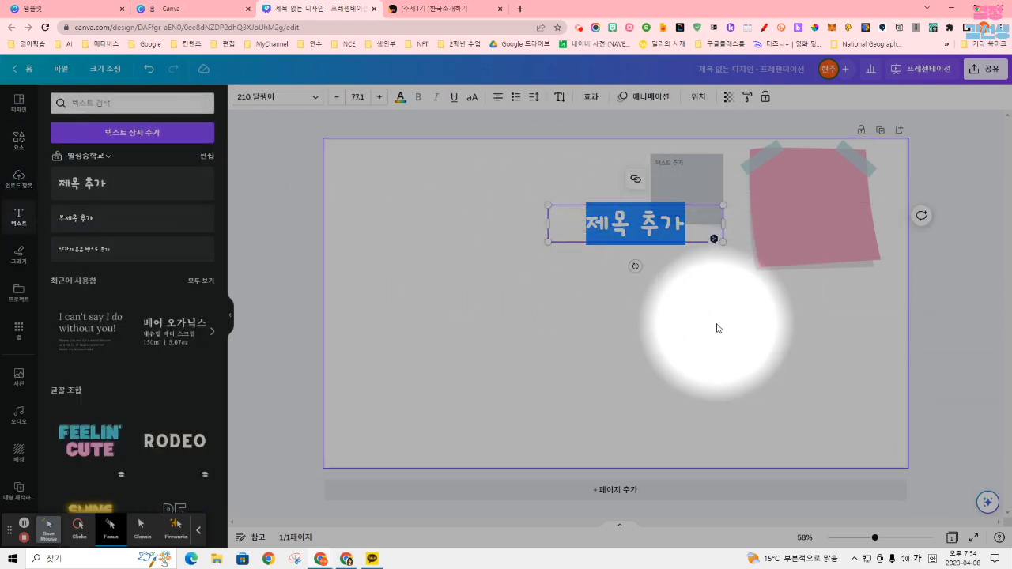
{"action": "left_click_drag", "start_coordinate": [669, 234], "coordinate": [494, 199]}
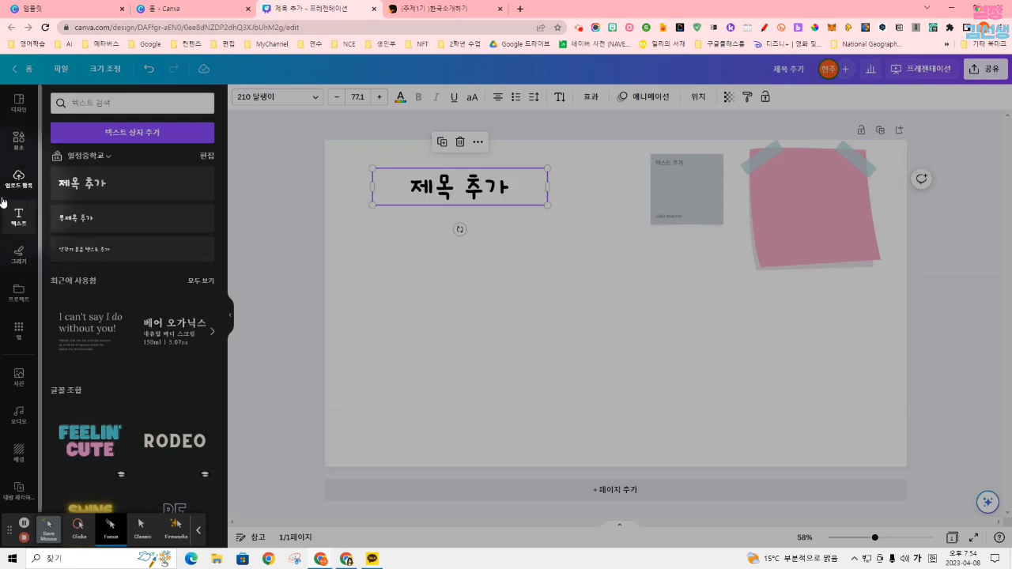
Step: Draw a small freehand heart with the red marker at thickness 12 over the grey note's upper left corner
{"action": "left_click", "coordinate": [19, 255]}
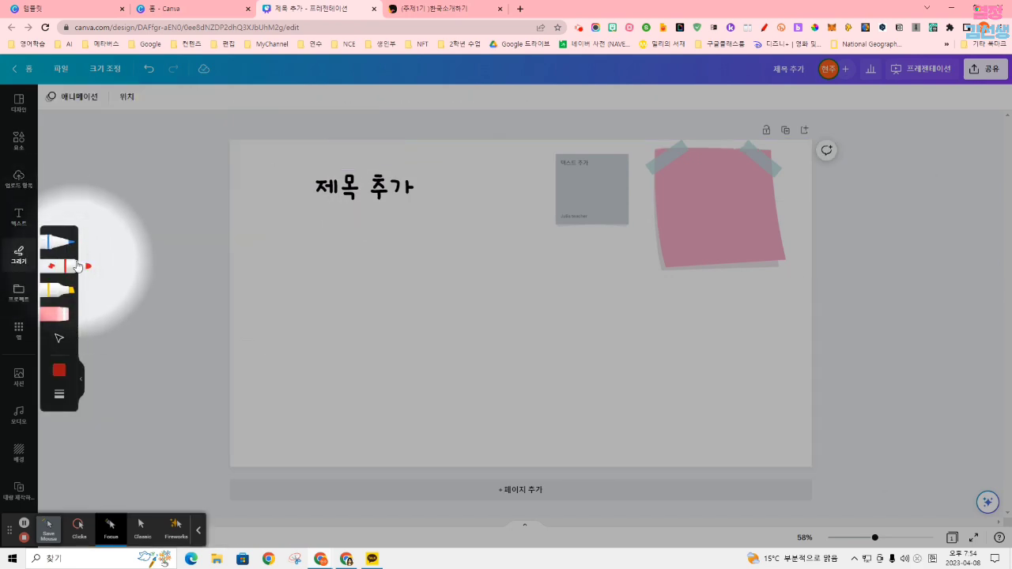
{"action": "left_click", "coordinate": [54, 244]}
{"action": "left_click", "coordinate": [64, 269]}
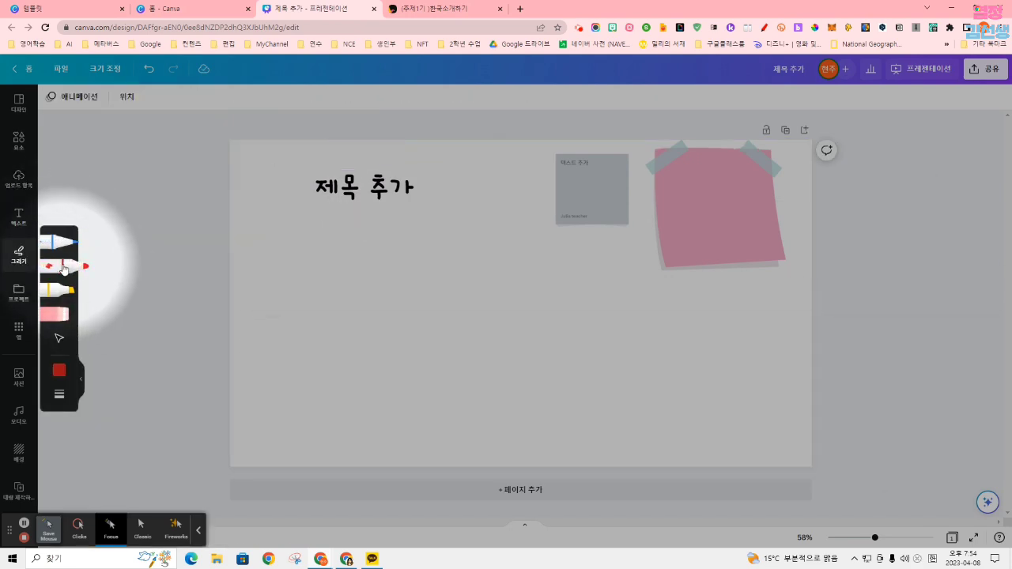
{"action": "left_click", "coordinate": [59, 393]}
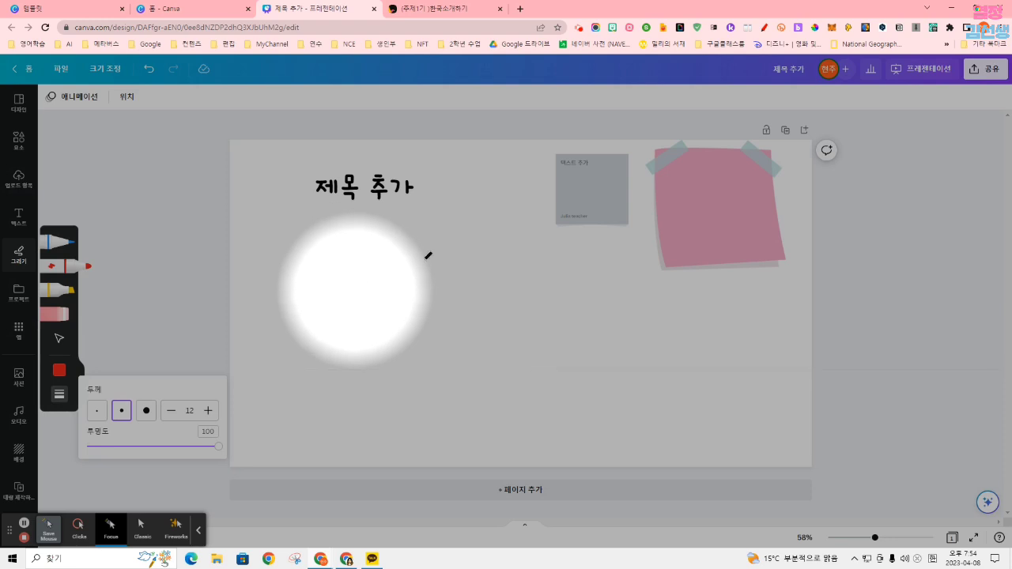
{"action": "left_click", "coordinate": [542, 150]}
{"action": "mouse_move", "coordinate": [543, 151]}
{"action": "left_mouse_down"}
{"action": "mouse_move", "coordinate": [549, 174]}
{"action": "mouse_move", "coordinate": [549, 144]}
{"action": "mouse_move", "coordinate": [567, 144]}
{"action": "mouse_move", "coordinate": [548, 177]}
{"action": "mouse_move", "coordinate": [554, 152]}
{"action": "left_mouse_up"}
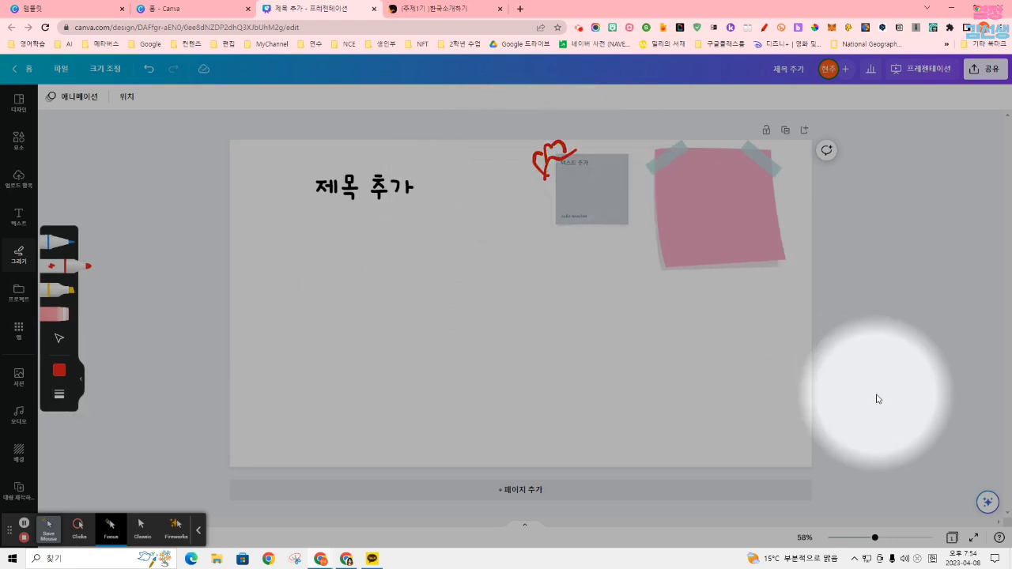
Step: Search the elements for 공주 and place the blonde princess in a pink dress at the page's lower left
{"action": "left_click", "coordinate": [18, 143]}
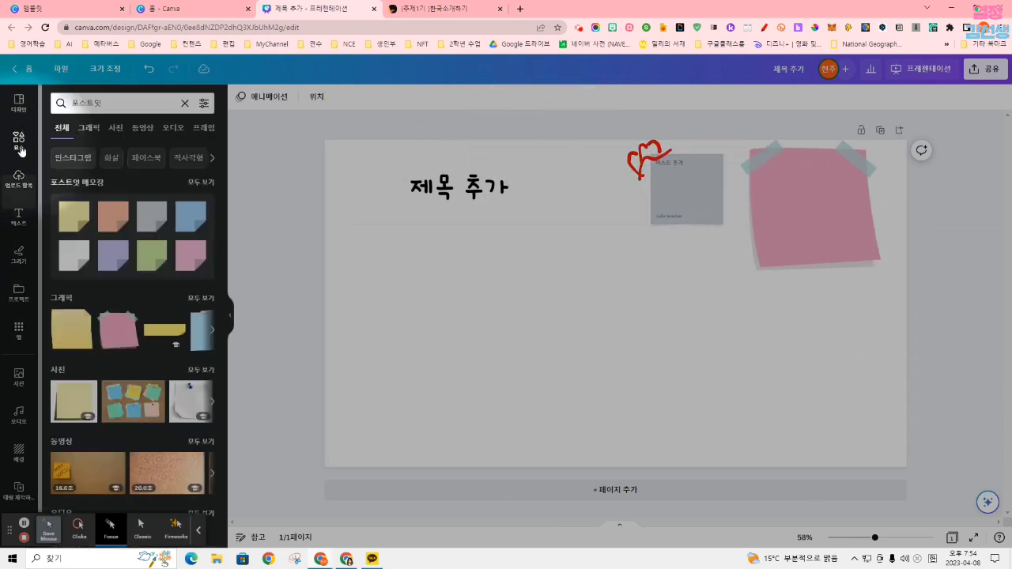
{"action": "left_click", "coordinate": [185, 104]}
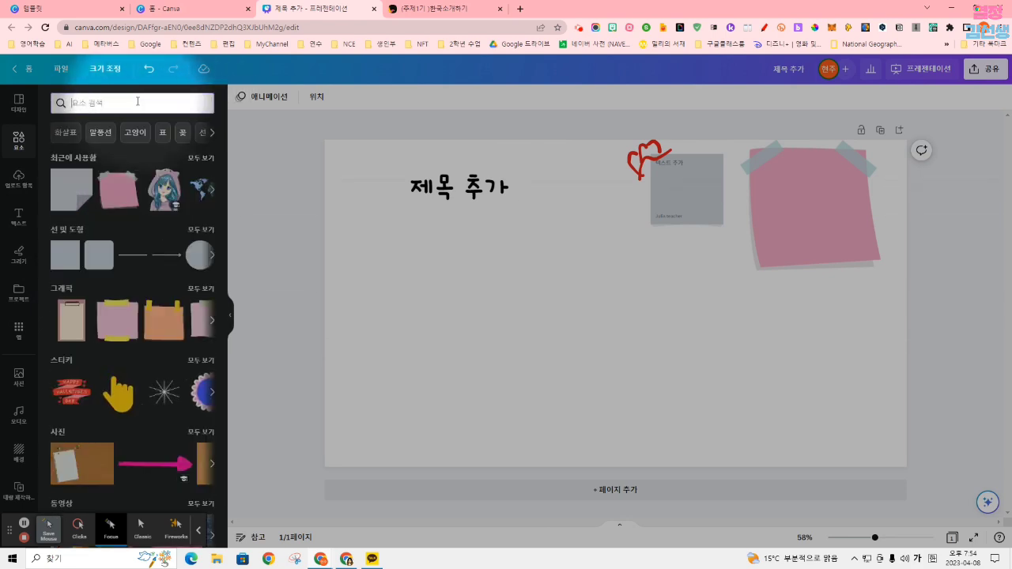
{"action": "type", "text": "공주"}
{"action": "key", "text": "Return"}
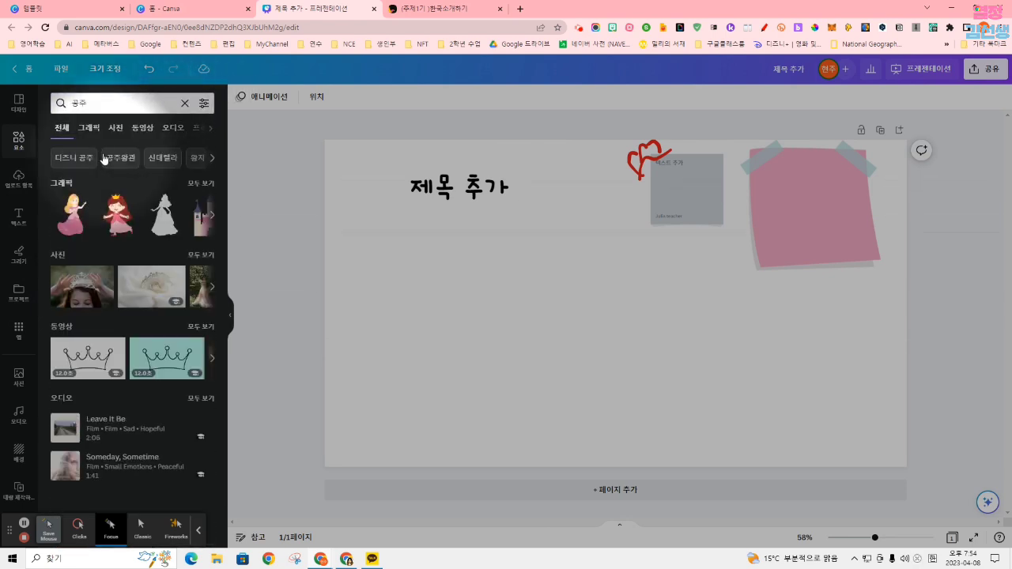
{"action": "left_click", "coordinate": [71, 214]}
{"action": "left_click_drag", "start_coordinate": [624, 293], "coordinate": [412, 336]}
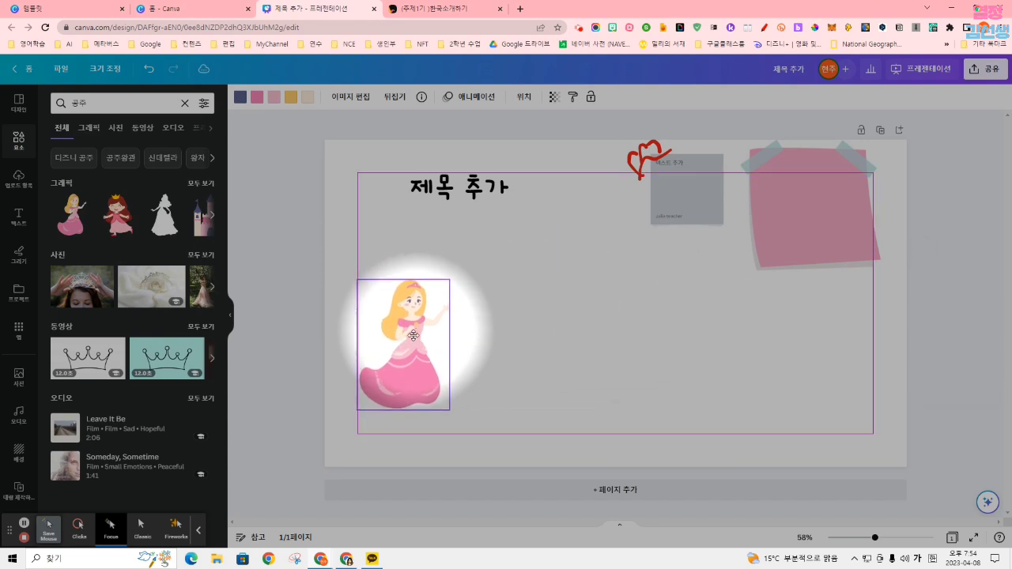
Step: Set the page background colour to the golden yellow document colour
{"action": "left_click", "coordinate": [791, 328]}
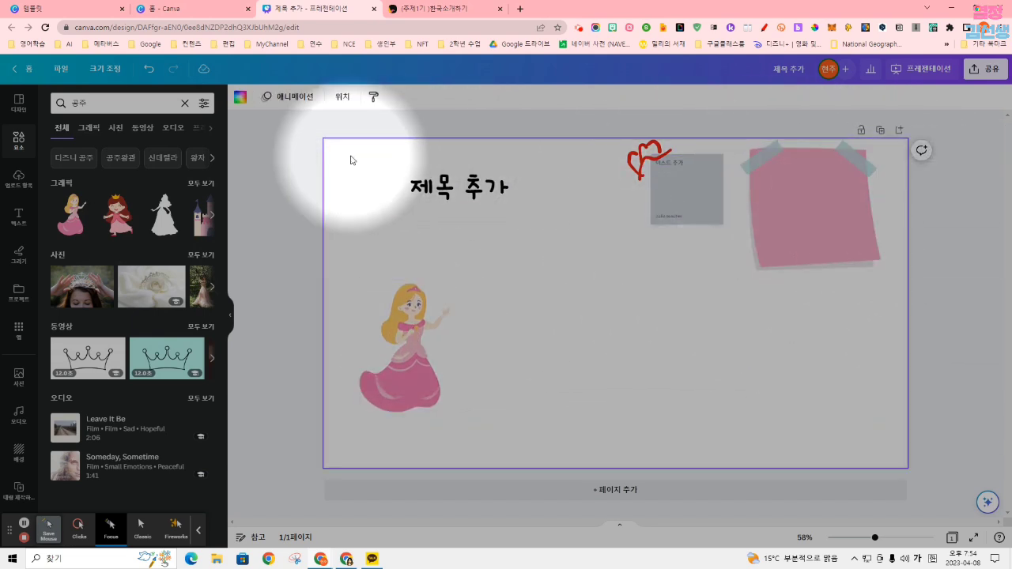
{"action": "left_click", "coordinate": [240, 97]}
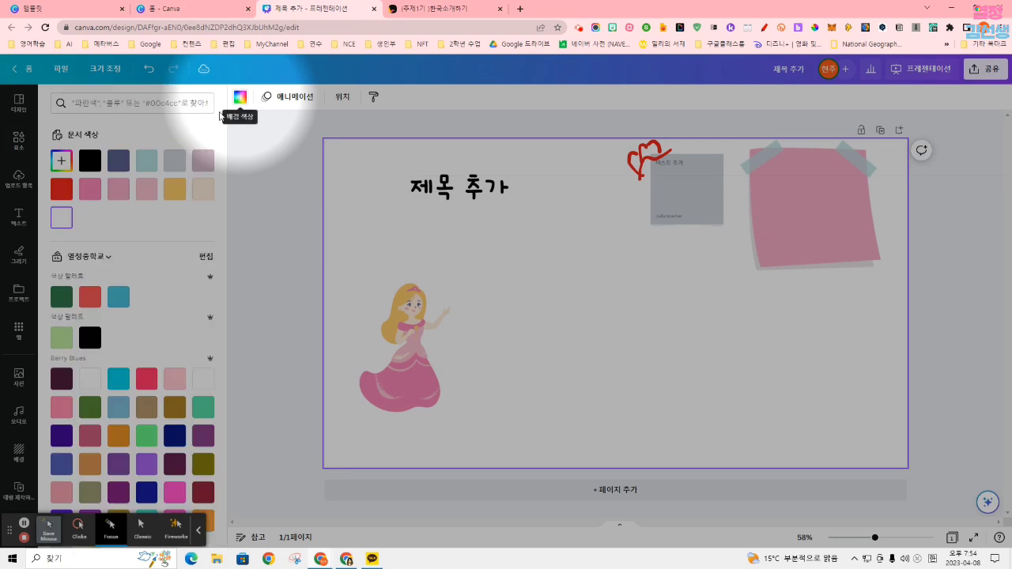
{"action": "left_click", "coordinate": [175, 190]}
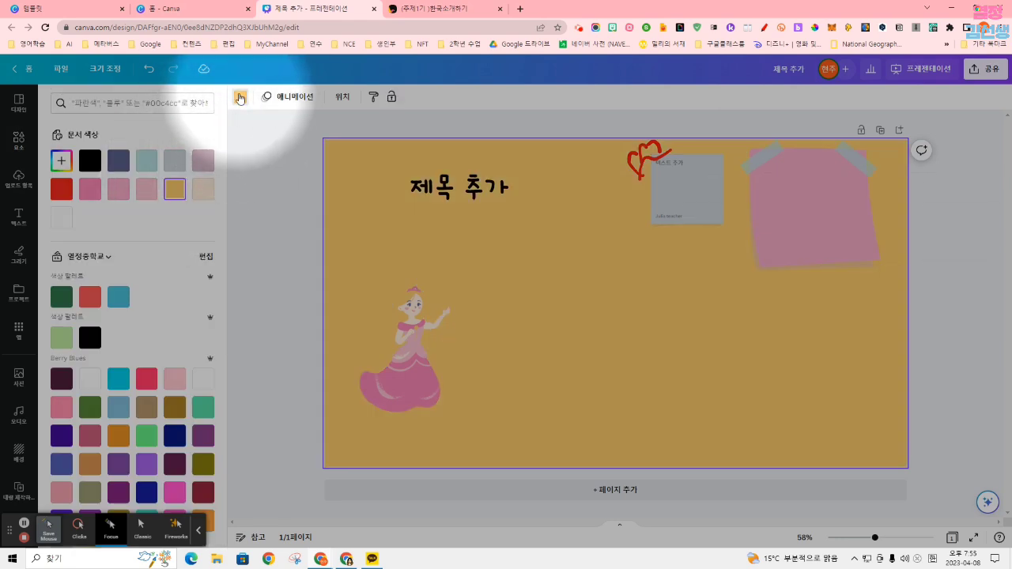
Step: Try landscape photos as the page background, including the pink swirl, and apply the green leaf pattern instead
{"action": "left_click", "coordinate": [18, 141]}
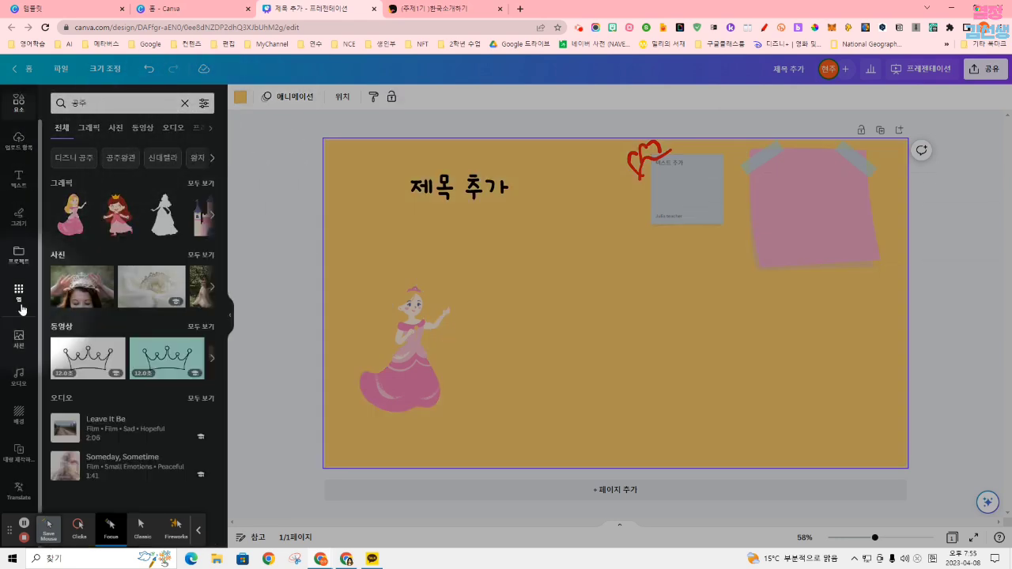
{"action": "left_click", "coordinate": [19, 411]}
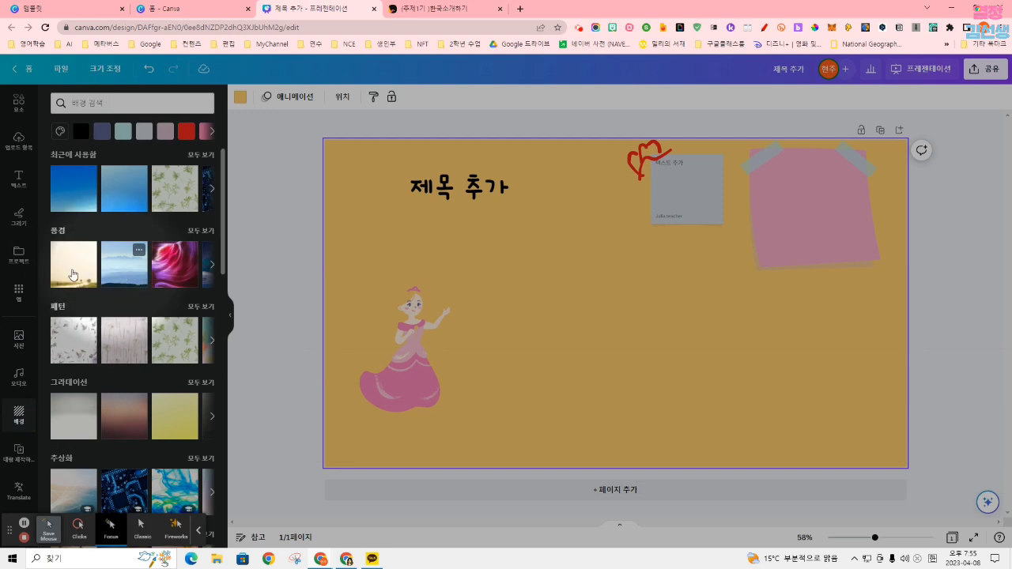
{"action": "left_click", "coordinate": [74, 264]}
{"action": "left_click", "coordinate": [183, 270]}
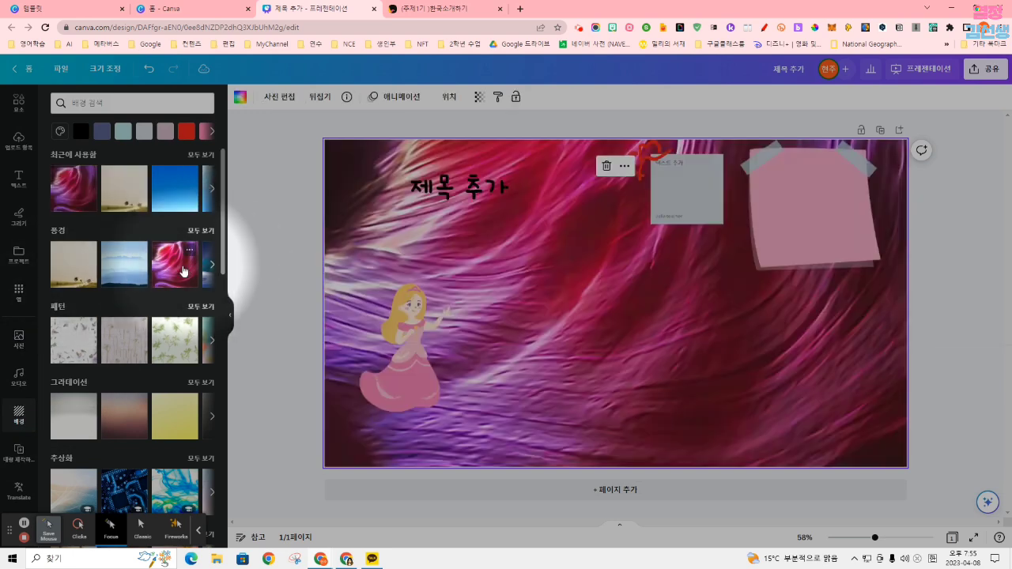
{"action": "scroll", "coordinate": [186, 269], "scroll_direction": "down", "scroll_amount": 3}
{"action": "left_click", "coordinate": [179, 201]}
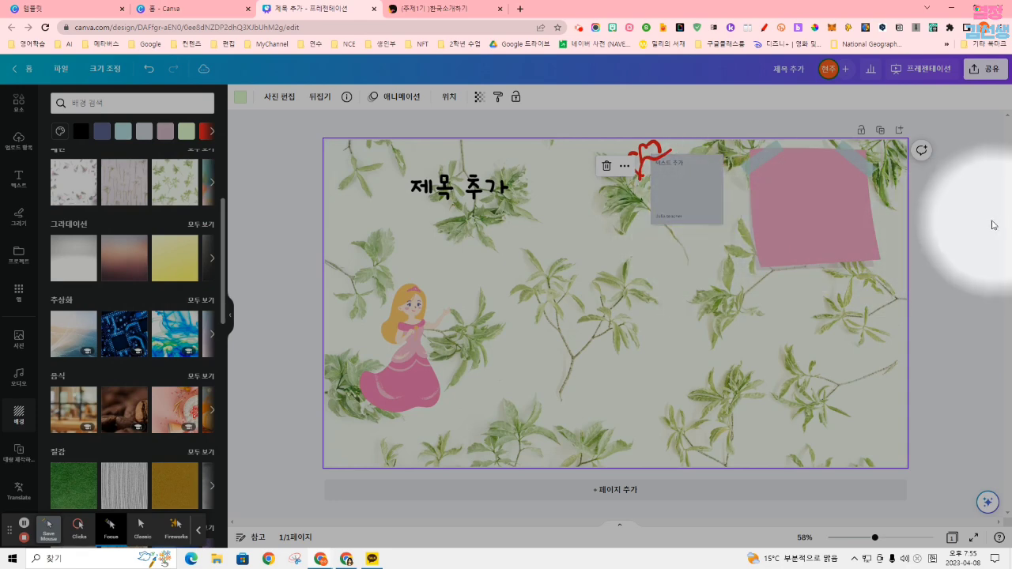
Step: Return to the home page and create a new blank 교육 프레젠테이션(16:9) design
{"action": "left_click", "coordinate": [79, 533]}
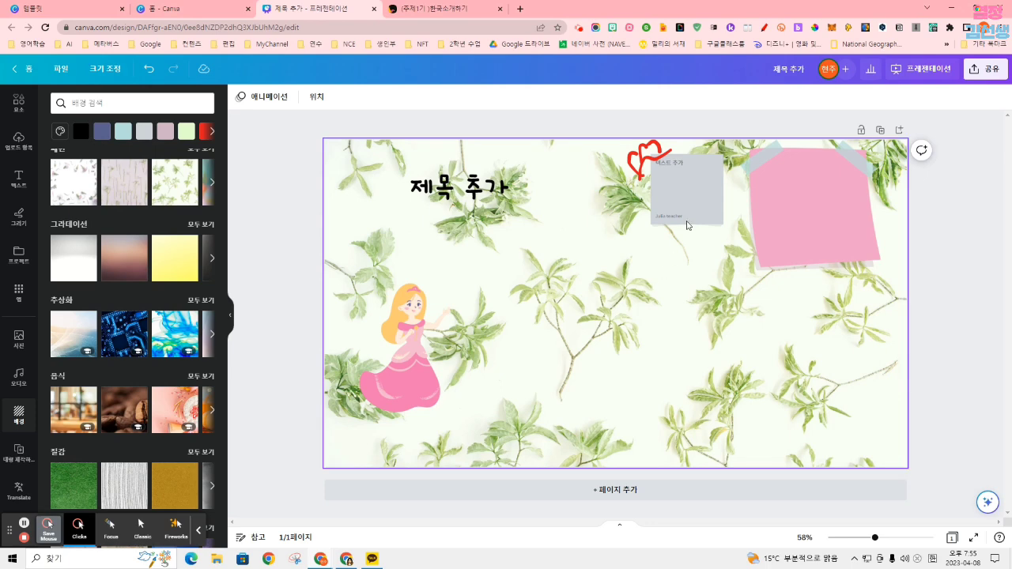
{"action": "left_click", "coordinate": [62, 69]}
{"action": "left_click", "coordinate": [24, 69]}
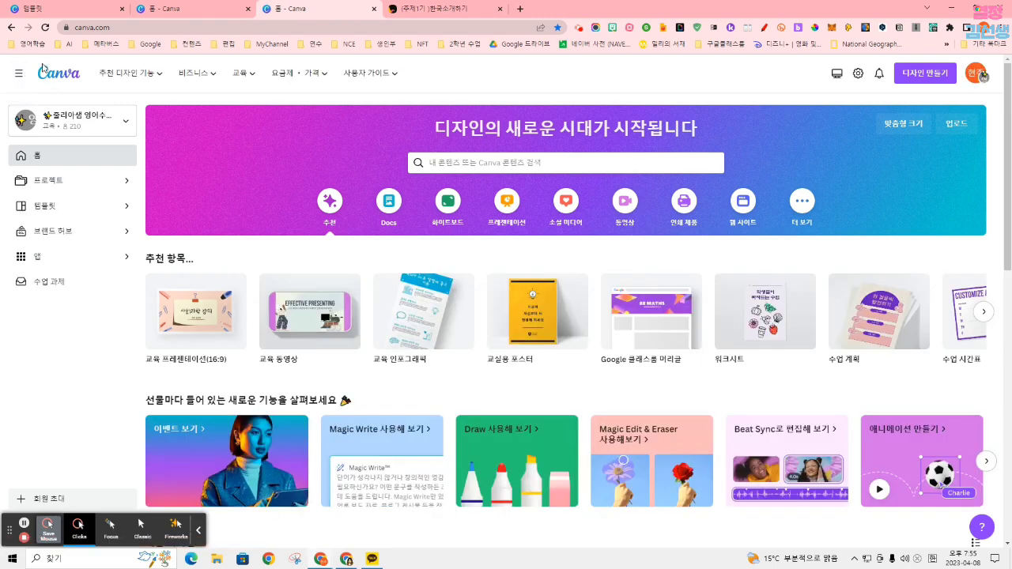
{"action": "left_click", "coordinate": [213, 332]}
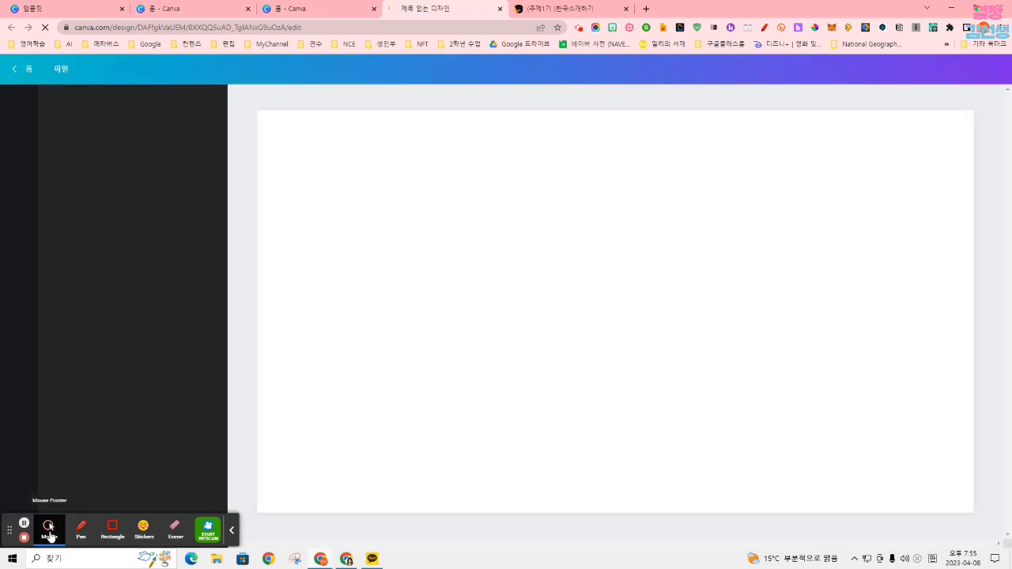
{"action": "left_click", "coordinate": [48, 528]}
{"action": "left_click", "coordinate": [111, 528]}
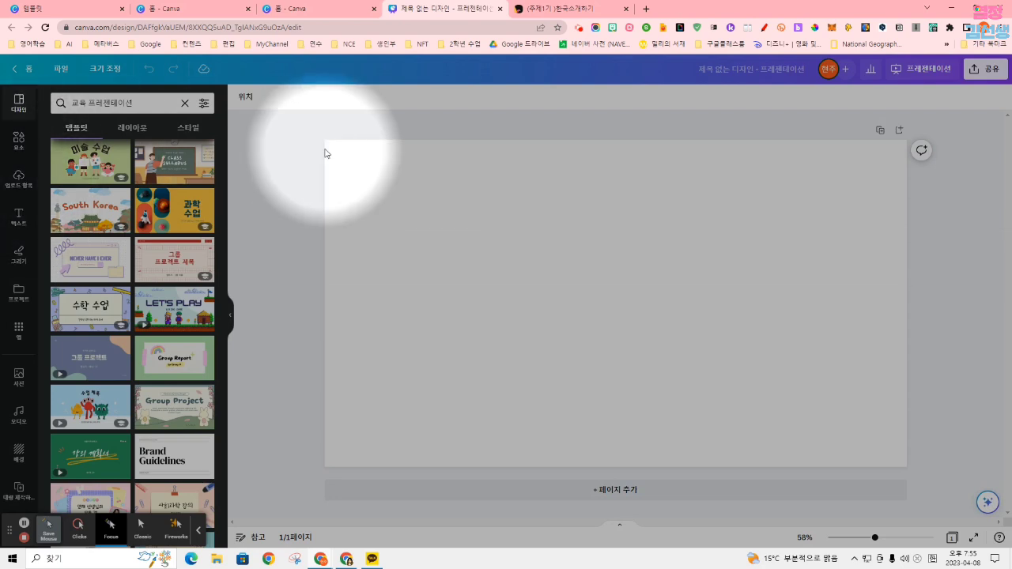
Step: Open the 직접 녹화하기 recording studio from the uploads and exit it without recording
{"action": "left_click", "coordinate": [18, 178]}
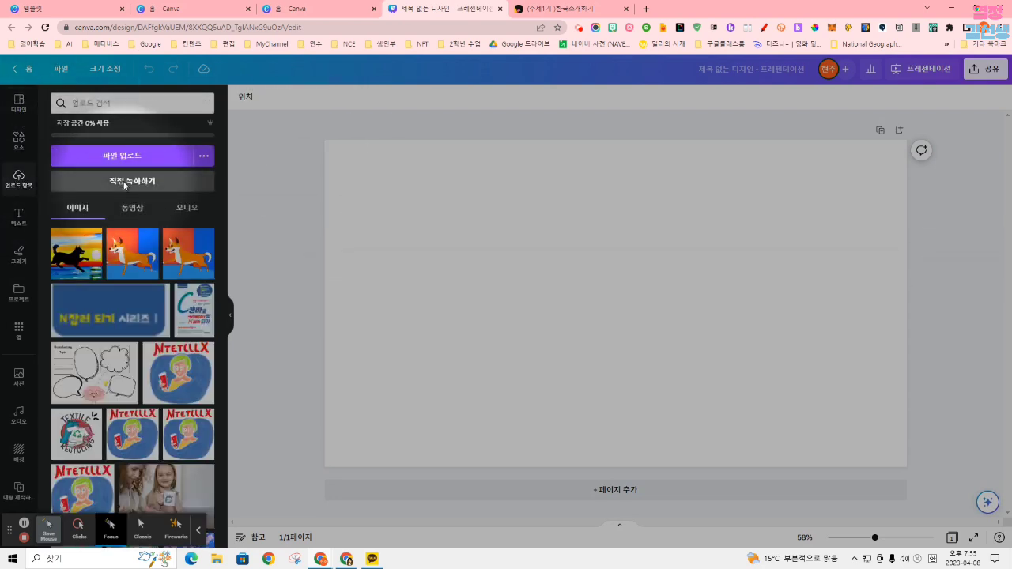
{"action": "left_click", "coordinate": [124, 185]}
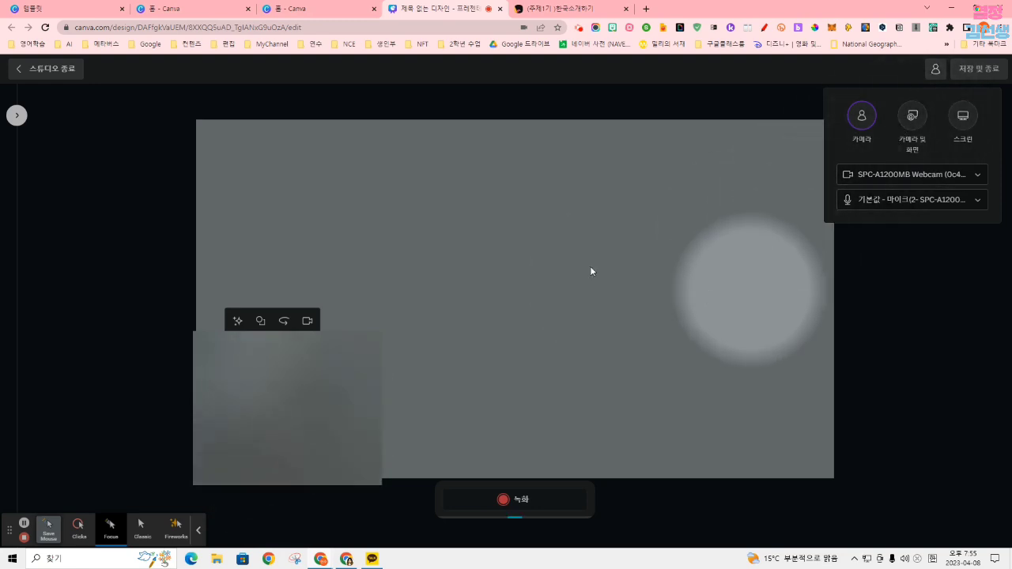
{"action": "left_click", "coordinate": [20, 71]}
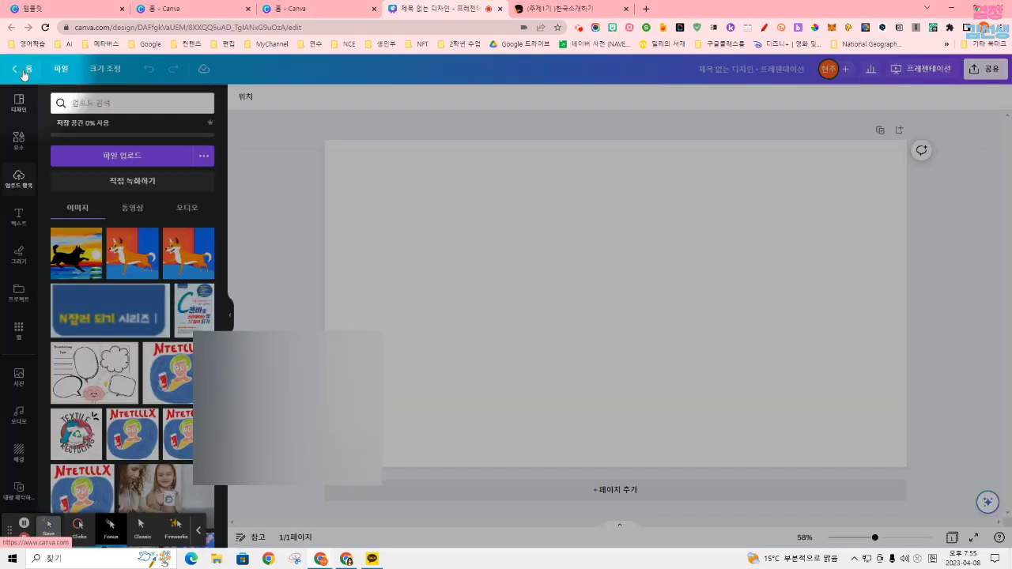
Step: Open the recording studio through the design's 프레젠테이션 및 녹화 sharing option
{"action": "left_click", "coordinate": [991, 70]}
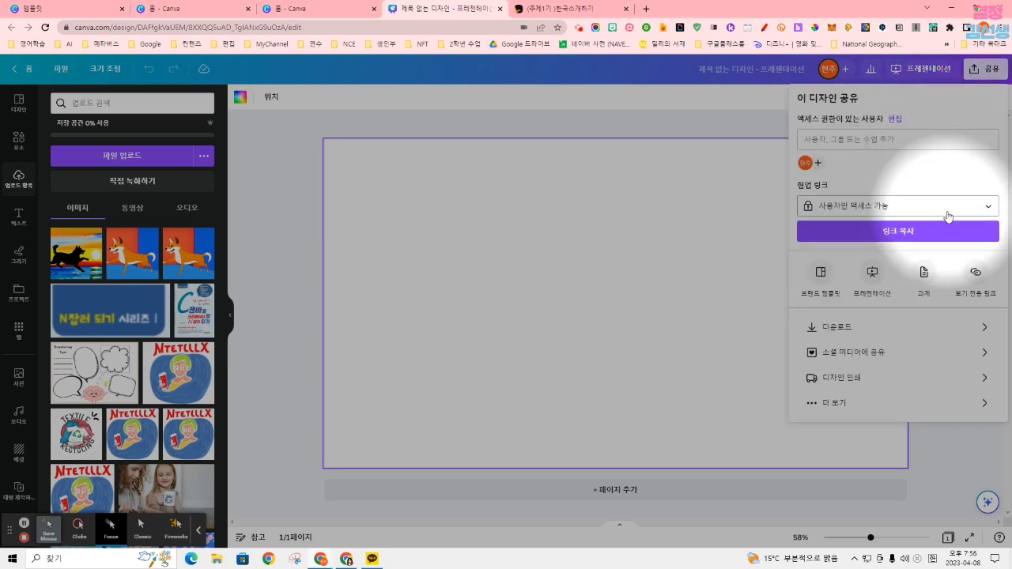
{"action": "left_click", "coordinate": [869, 405]}
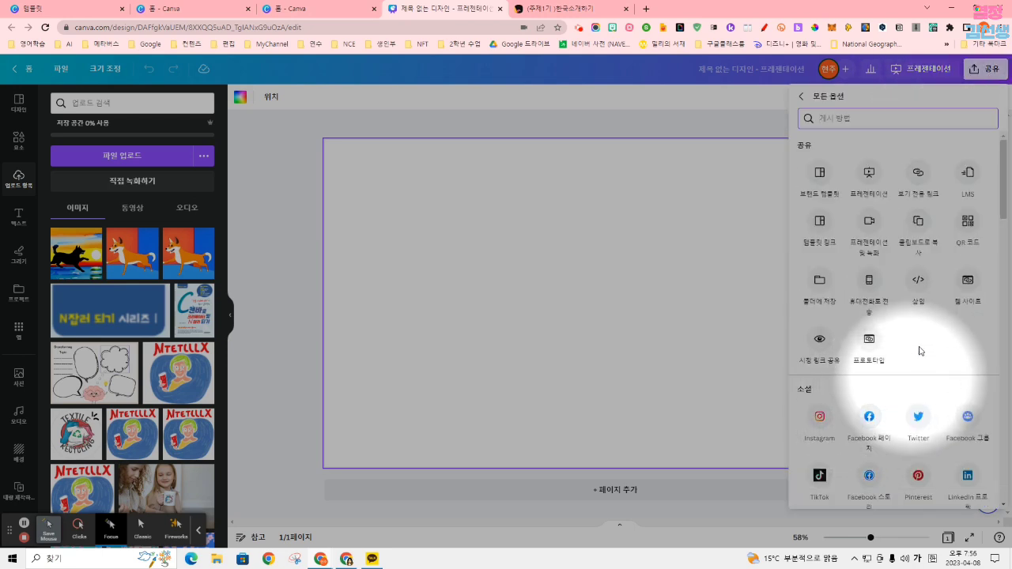
{"action": "left_click", "coordinate": [867, 225]}
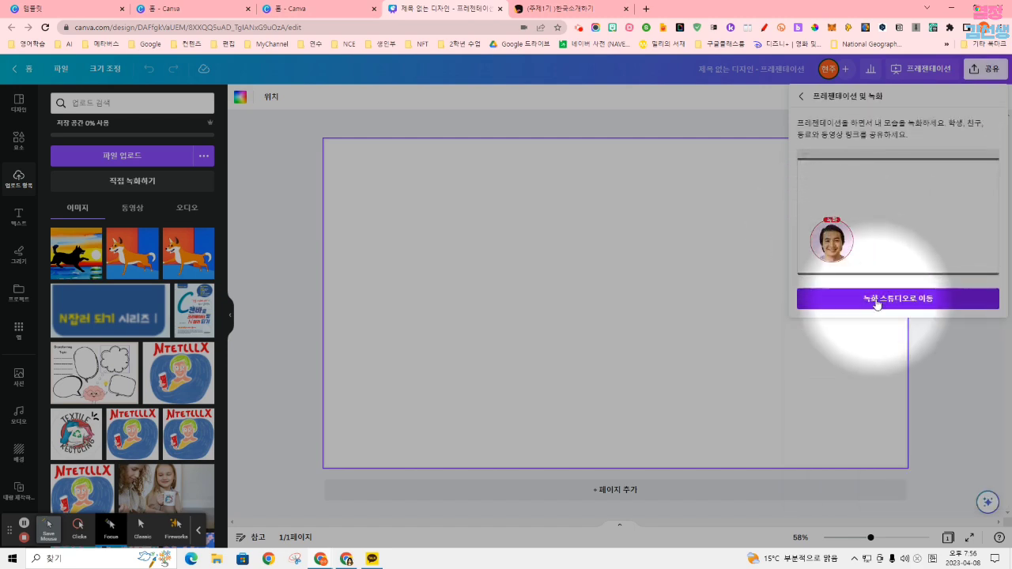
{"action": "left_click", "coordinate": [876, 301]}
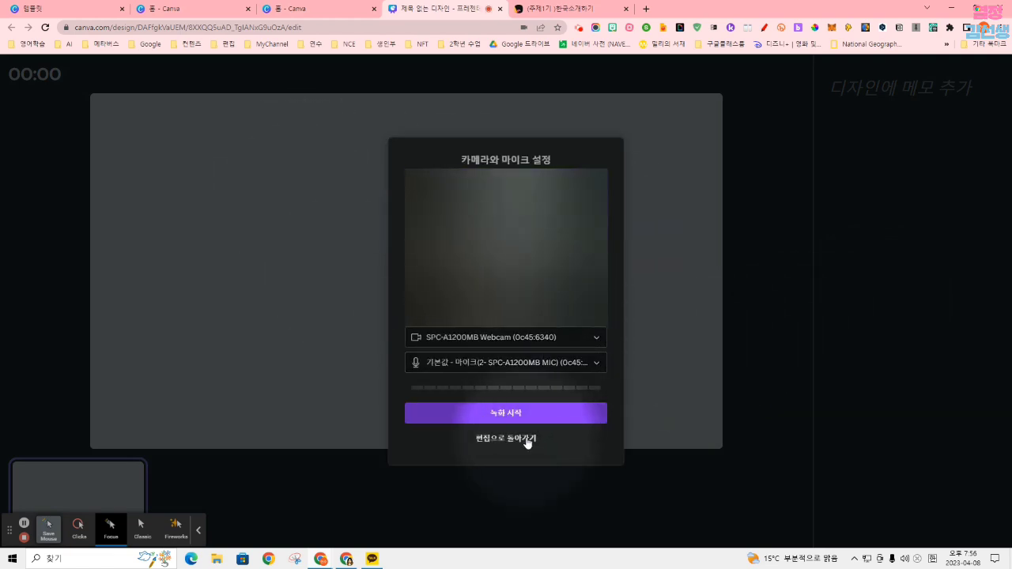
Step: Exit the recording studio without recording, close the sharing options and return to the home page
{"action": "left_click", "coordinate": [527, 440]}
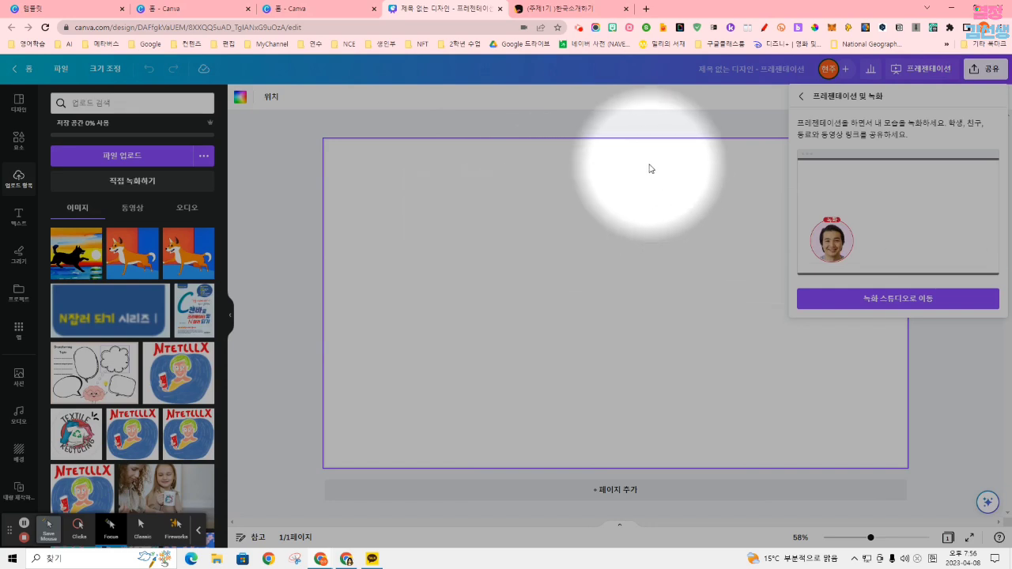
{"action": "left_click", "coordinate": [571, 133]}
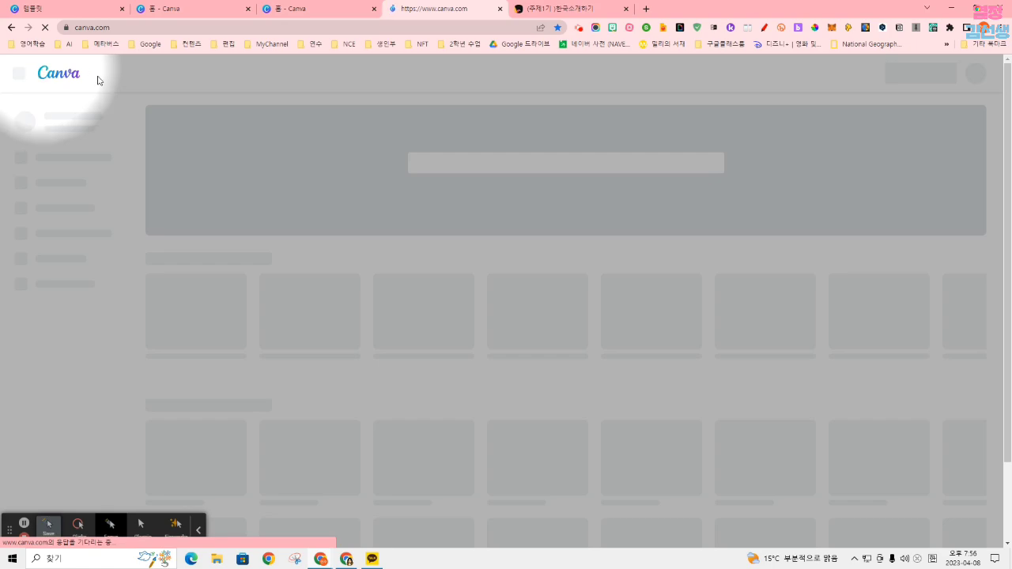
{"action": "scroll", "coordinate": [593, 323], "scroll_direction": "down", "scroll_amount": 1}
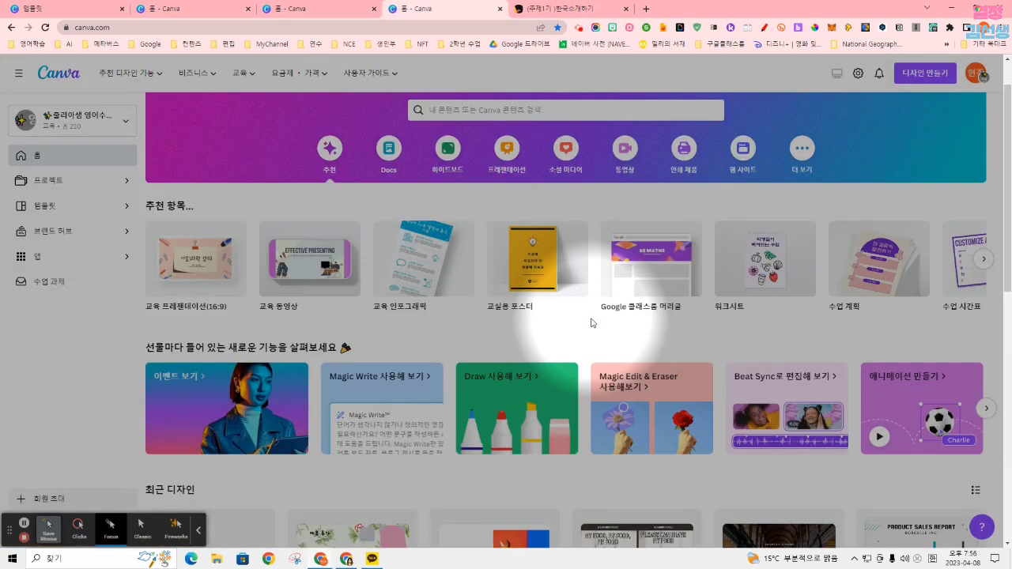
Step: Open the blank 제목 없는 디자인 presentation from the recent designs, view it and return to the home page
{"action": "scroll", "coordinate": [592, 322], "scroll_direction": "down", "scroll_amount": 2}
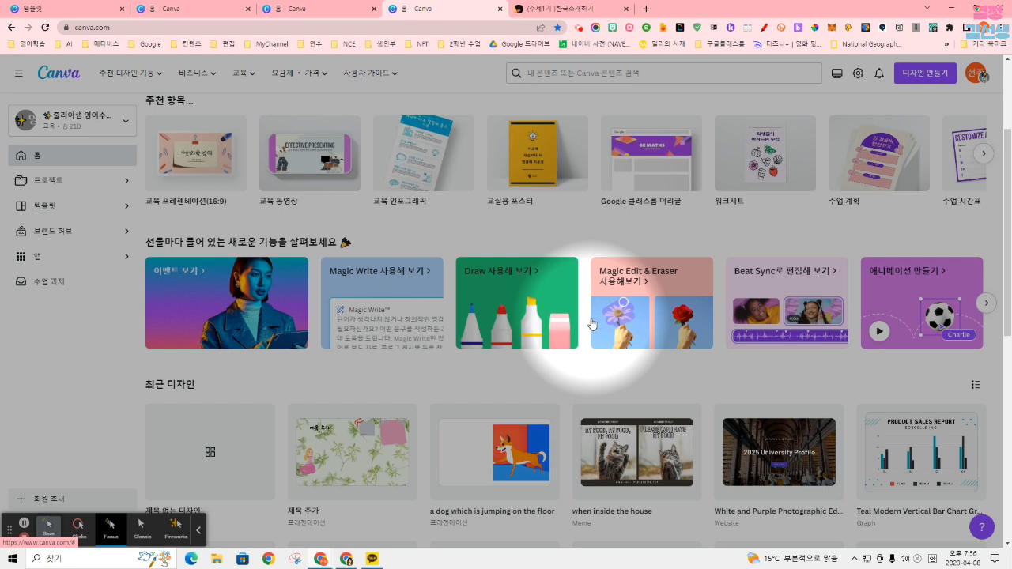
{"action": "scroll", "coordinate": [201, 316], "scroll_direction": "down", "scroll_amount": 1}
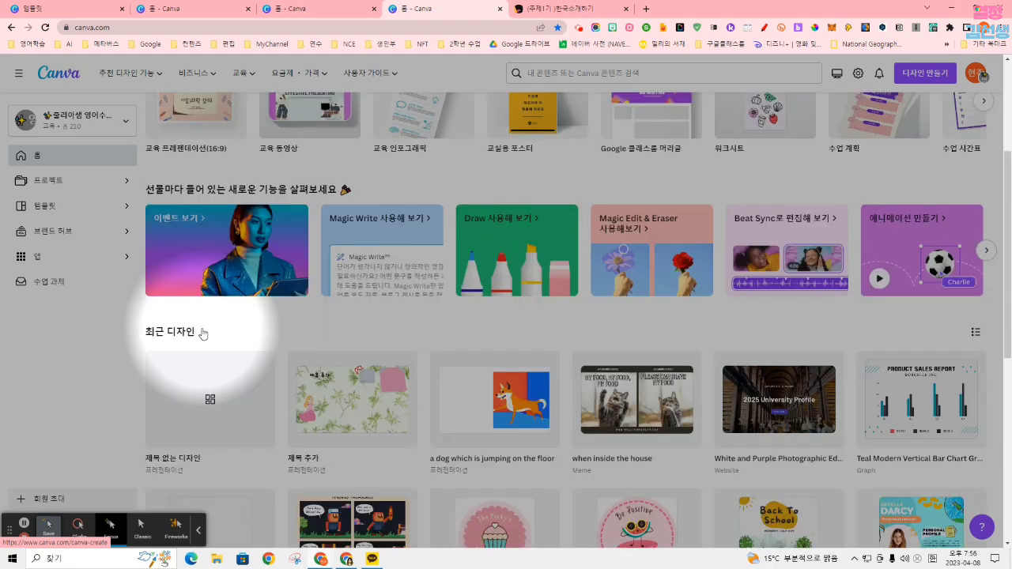
{"action": "left_click", "coordinate": [265, 406]}
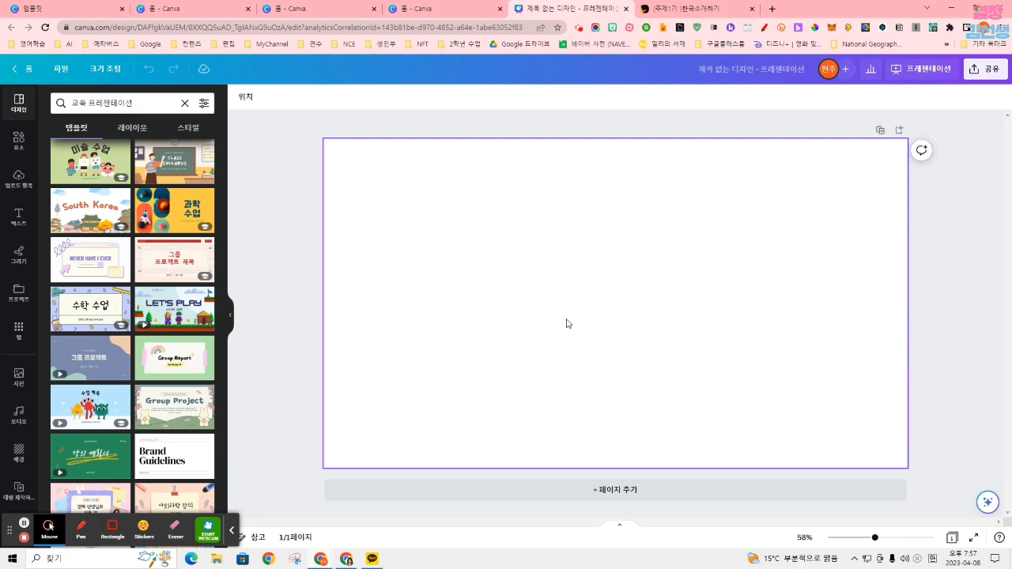
{"action": "scroll", "coordinate": [132, 316], "scroll_direction": "down", "scroll_amount": 1}
{"action": "left_click", "coordinate": [21, 69]}
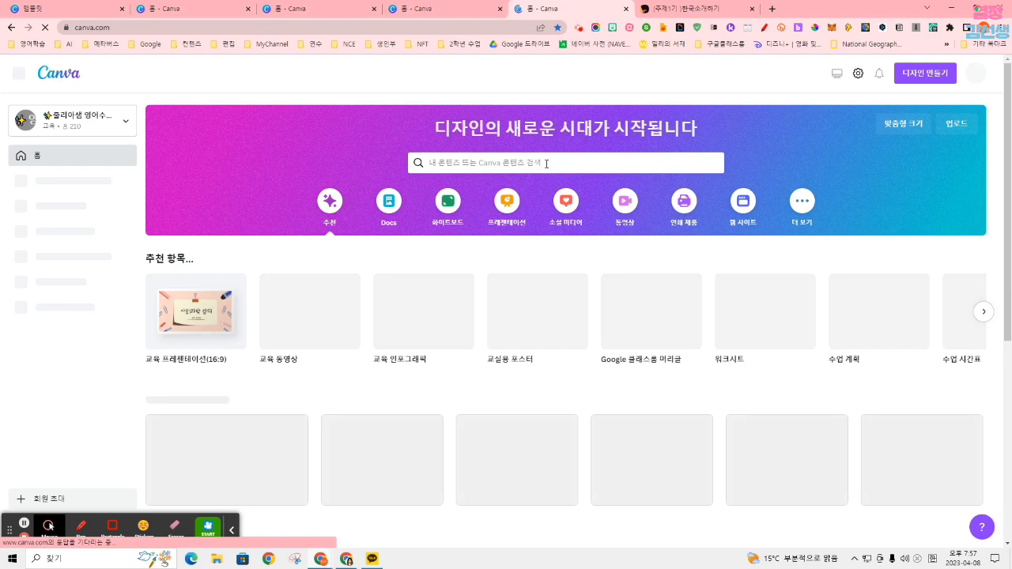
Step: Search the templates for 브레인스토밍
{"action": "left_click", "coordinate": [546, 164]}
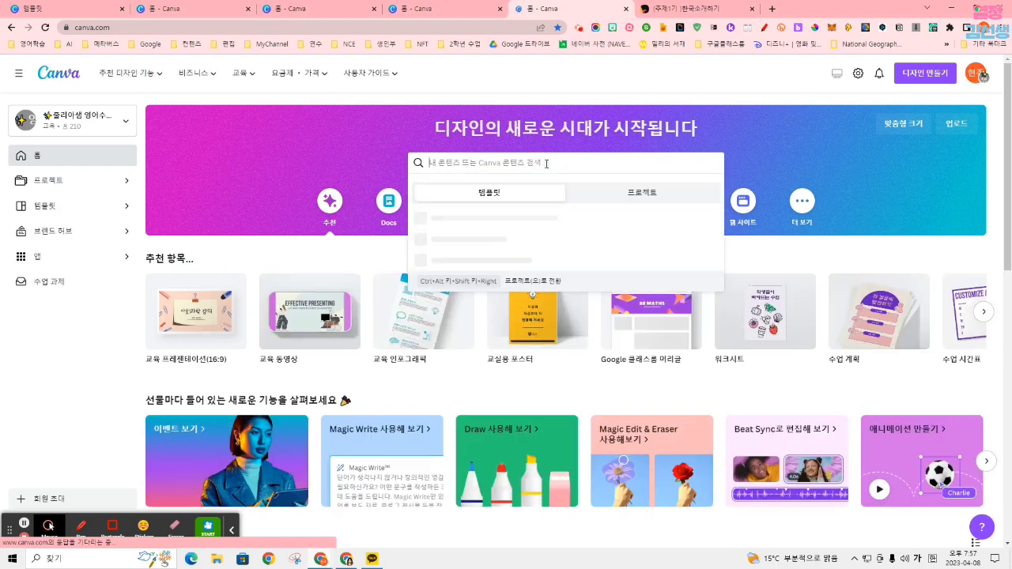
{"action": "type", "text": "브레이"}
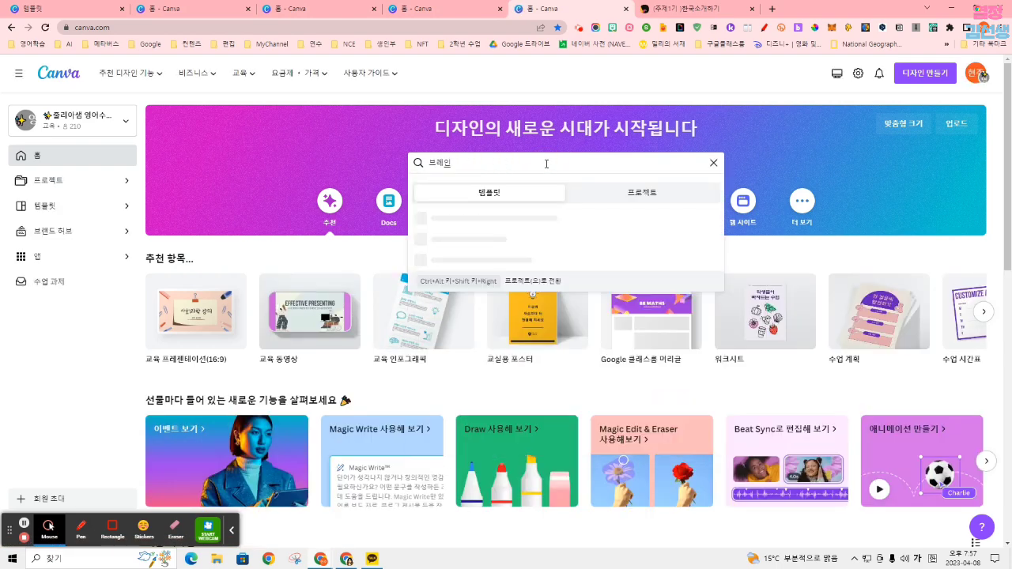
{"action": "type", "text": "ㄴ스토밍"}
{"action": "key", "text": "BackSpace"}
{"action": "key", "text": "BackSpace"}
{"action": "key", "text": "BackSpace"}
{"action": "key", "text": "BackSpace"}
{"action": "key", "text": "BackSpace"}
{"action": "key", "text": "BackSpace"}
{"action": "type", "text": "프레임"}
{"action": "type", "text": "스토밍"}
{"action": "key", "text": "Return"}
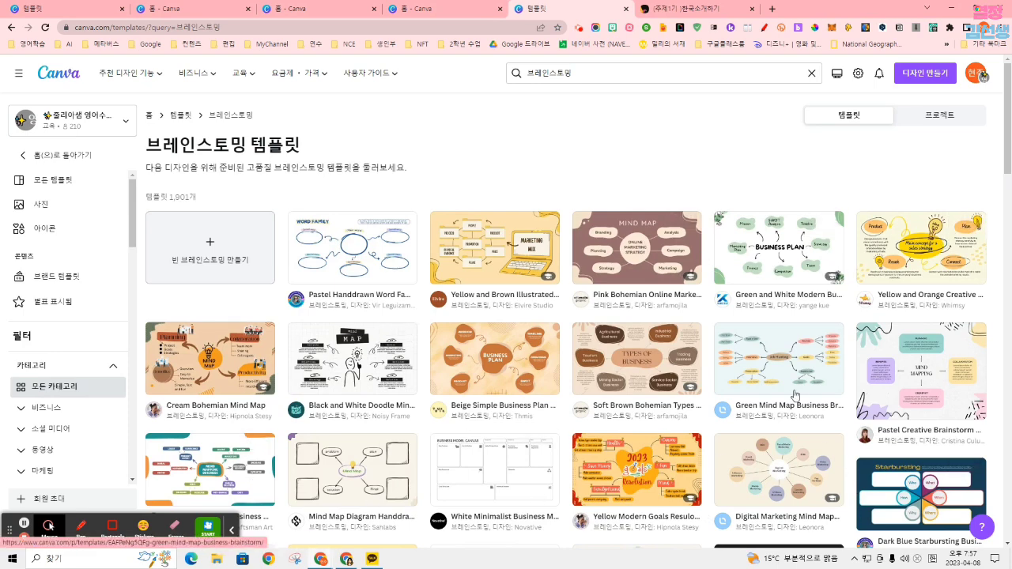
Step: Choose the Digital Marketing Mind Mapping Brainstorm template and open it as a new editable design
{"action": "left_click", "coordinate": [779, 471]}
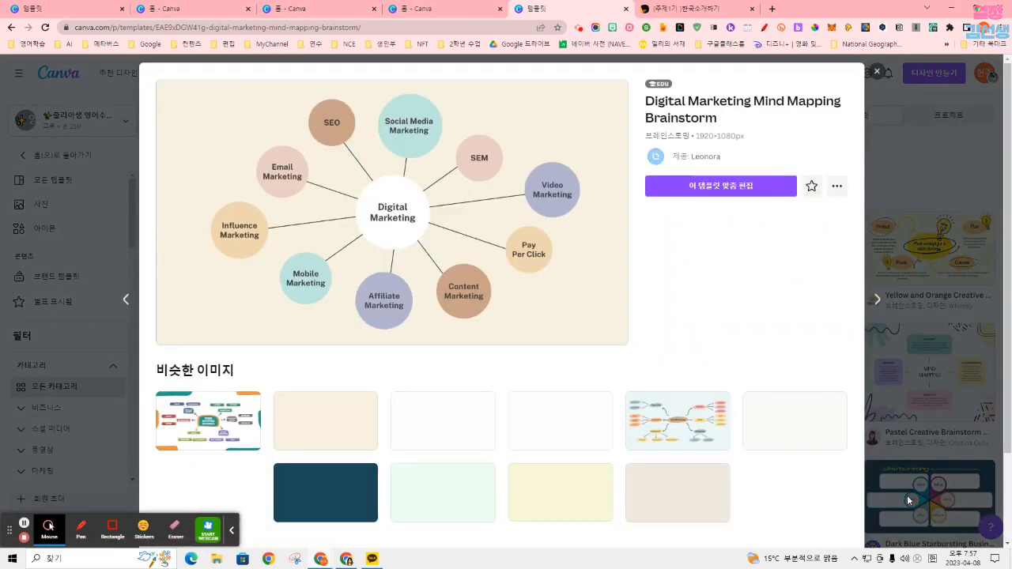
{"action": "left_click", "coordinate": [720, 186]}
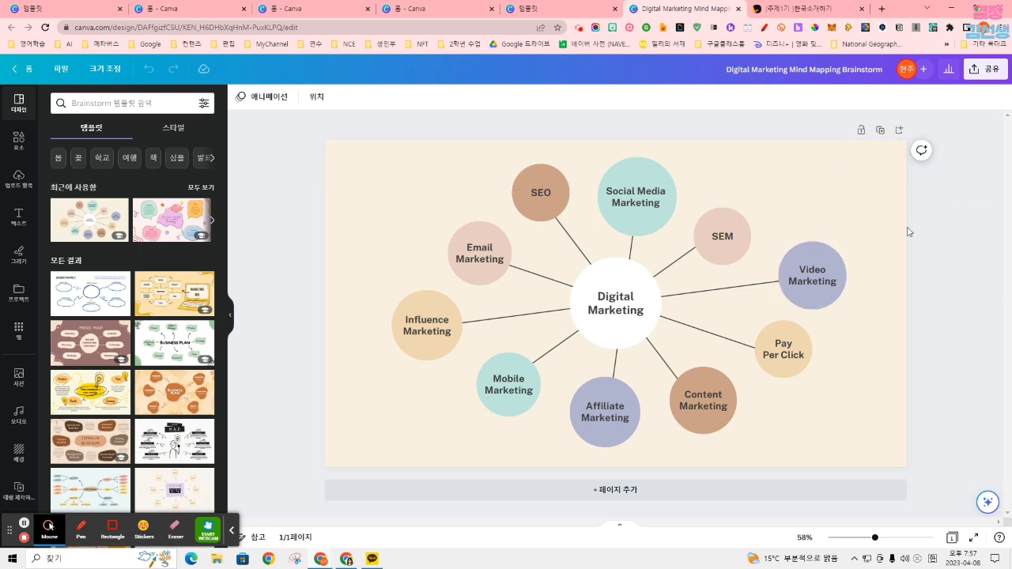
{"action": "left_click", "coordinate": [49, 528]}
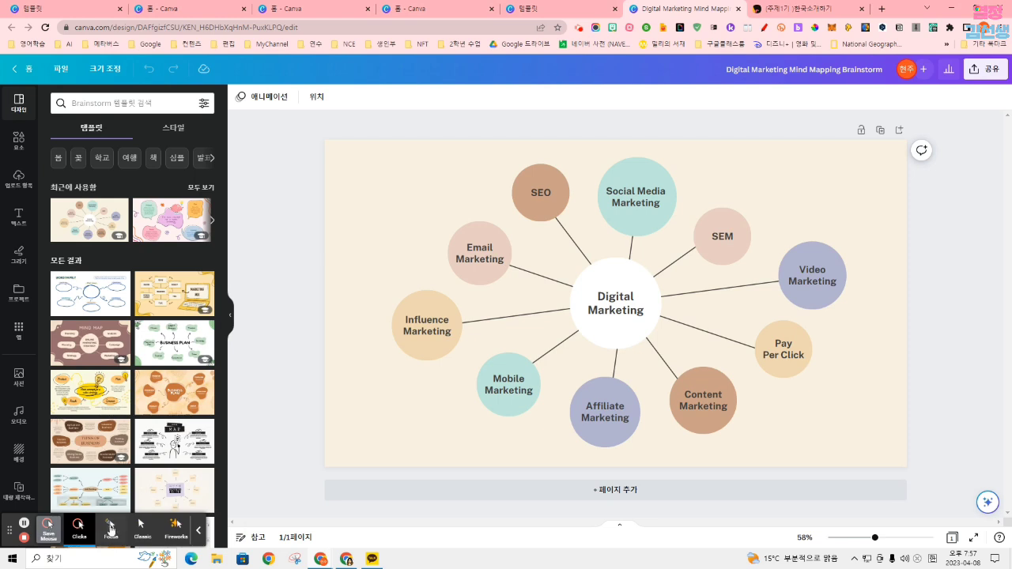
{"action": "left_click", "coordinate": [112, 529]}
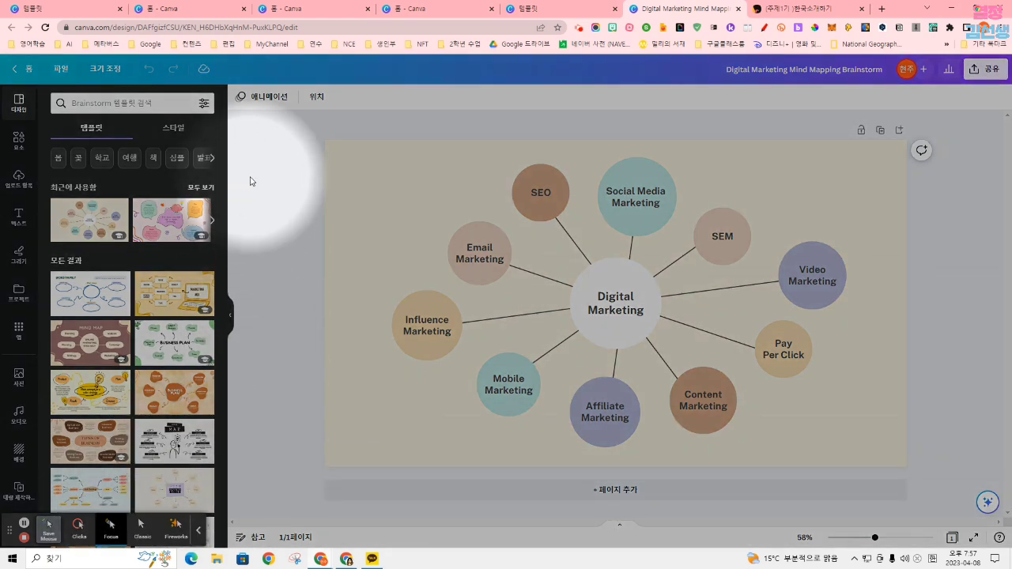
Step: View the mind map design's sharing and collaboration link options, close them and return to the home page
{"action": "left_click", "coordinate": [976, 69]}
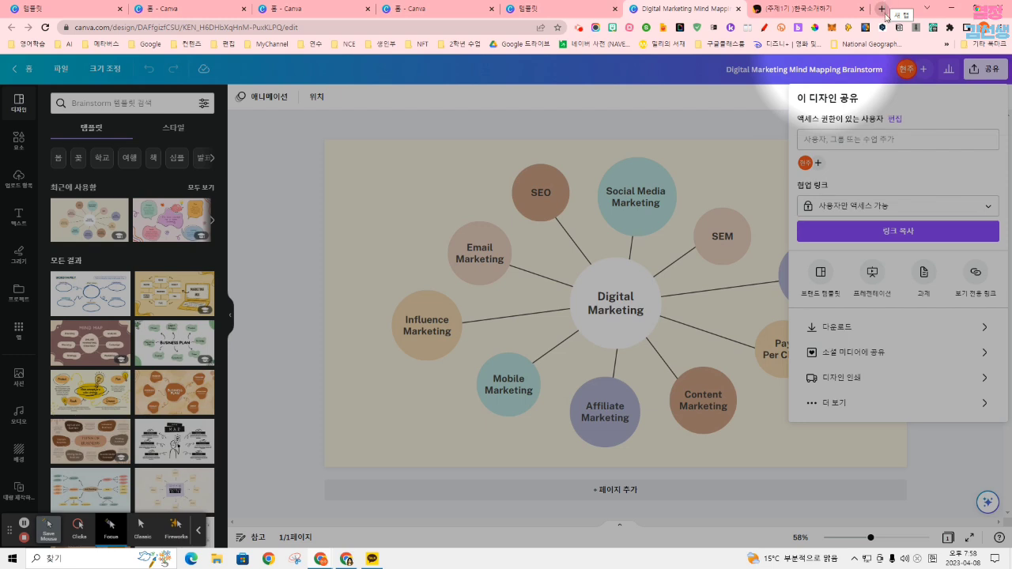
{"action": "left_click", "coordinate": [713, 160]}
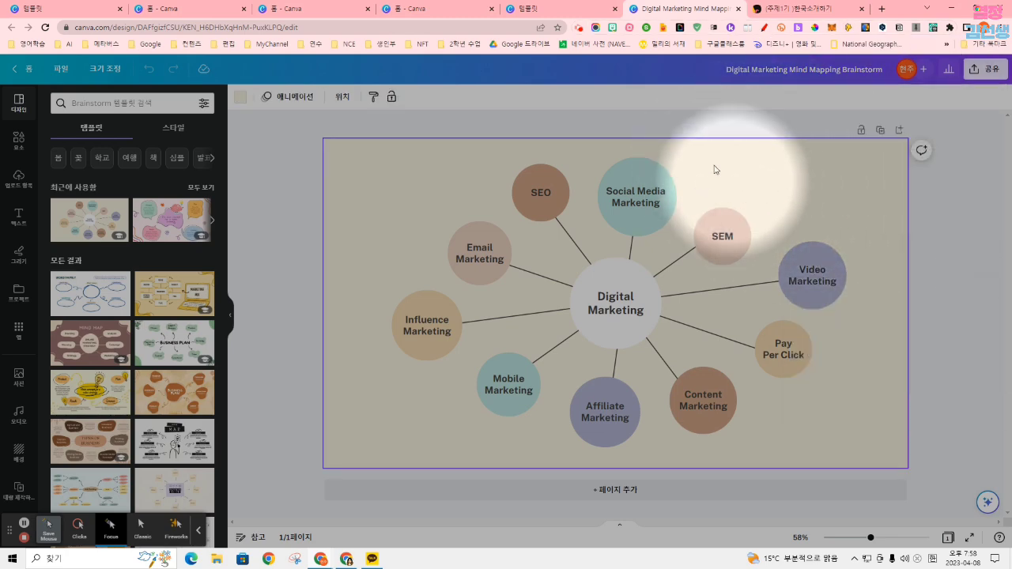
{"action": "left_click", "coordinate": [23, 68]}
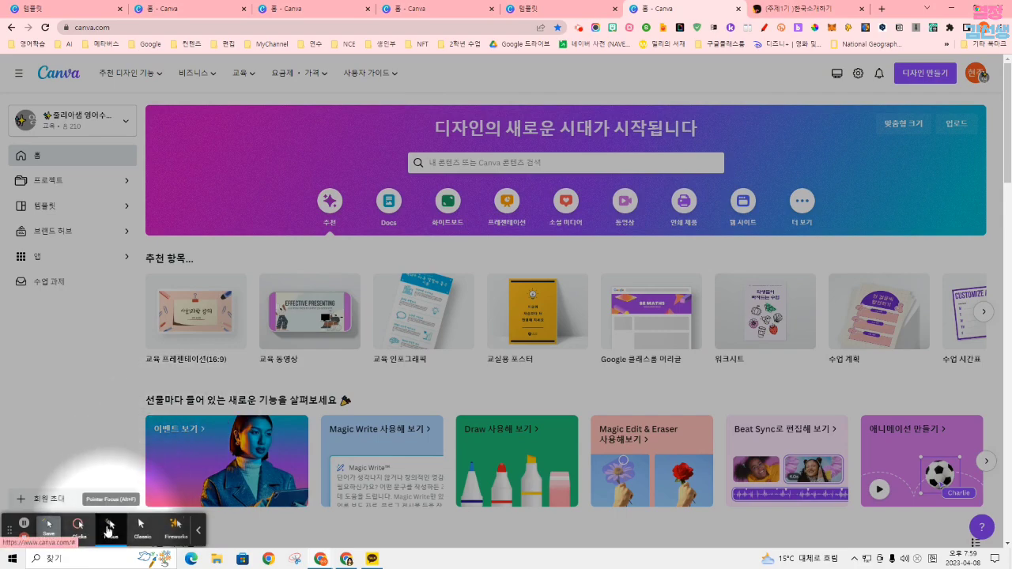
{"action": "left_click", "coordinate": [82, 528]}
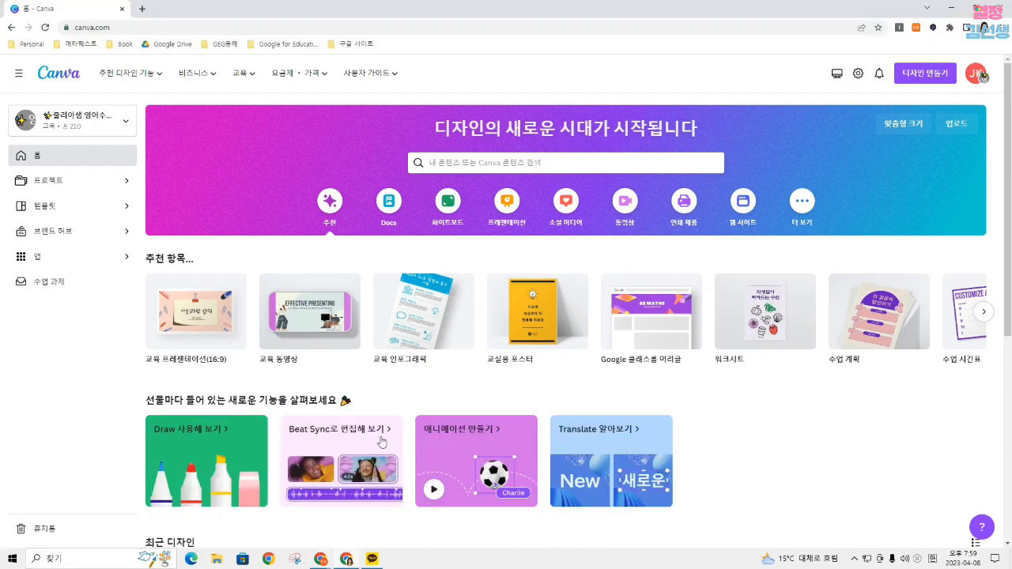
Step: In the student account's browser window, open the Beige and Green Modern Population Bar Graph design and enlarge the page display
{"action": "scroll", "coordinate": [375, 354], "scroll_direction": "down", "scroll_amount": 3}
{"action": "left_click", "coordinate": [254, 320]}
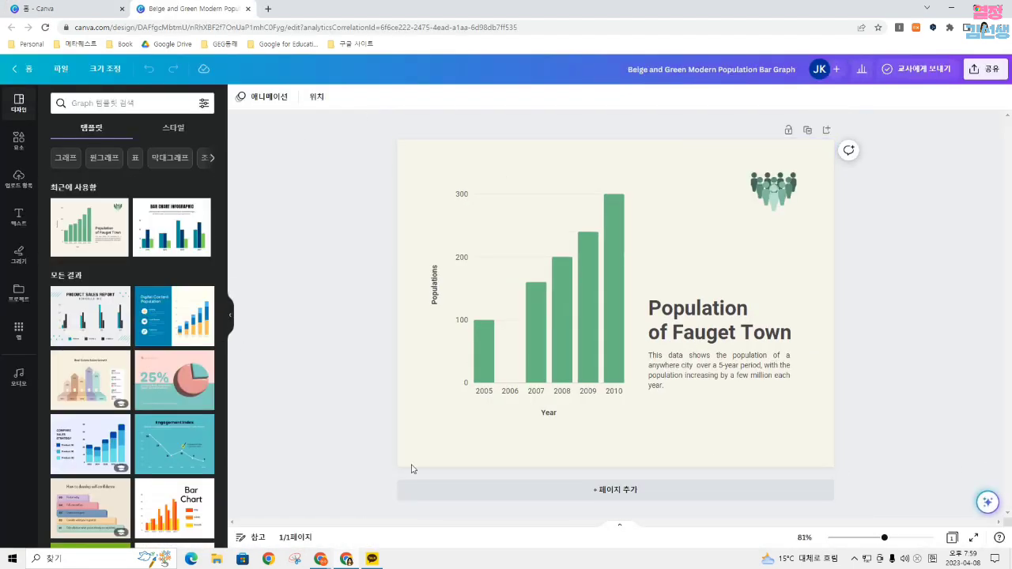
{"action": "mouse_move", "coordinate": [315, 558]}
{"action": "key", "text": "ctrl+plus"}
{"action": "key", "text": "ctrl+plus"}
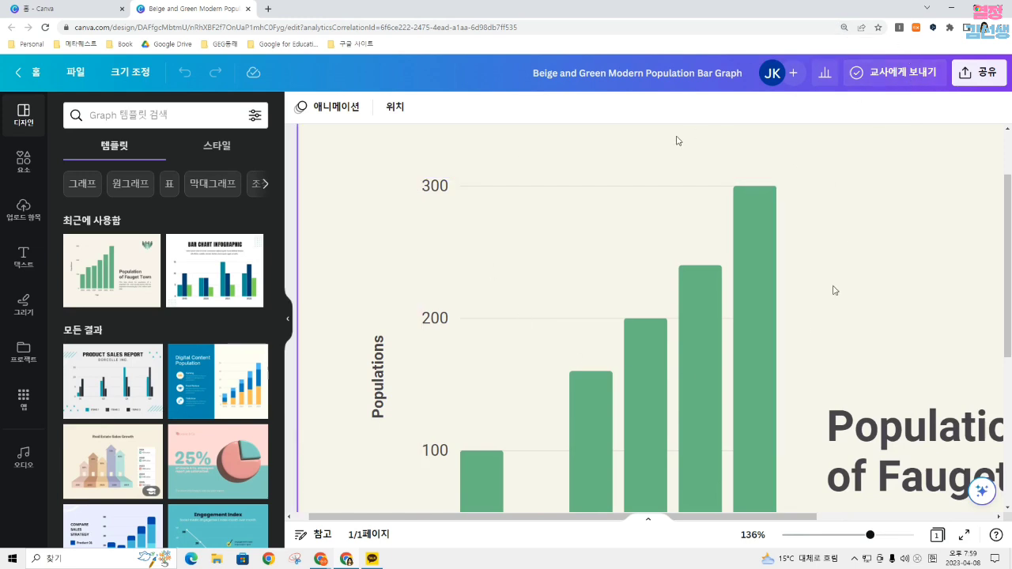
Step: Submit the bar graph design through 교사에게 보내기, selecting the class teacher and leaving the message empty
{"action": "left_click", "coordinate": [915, 82]}
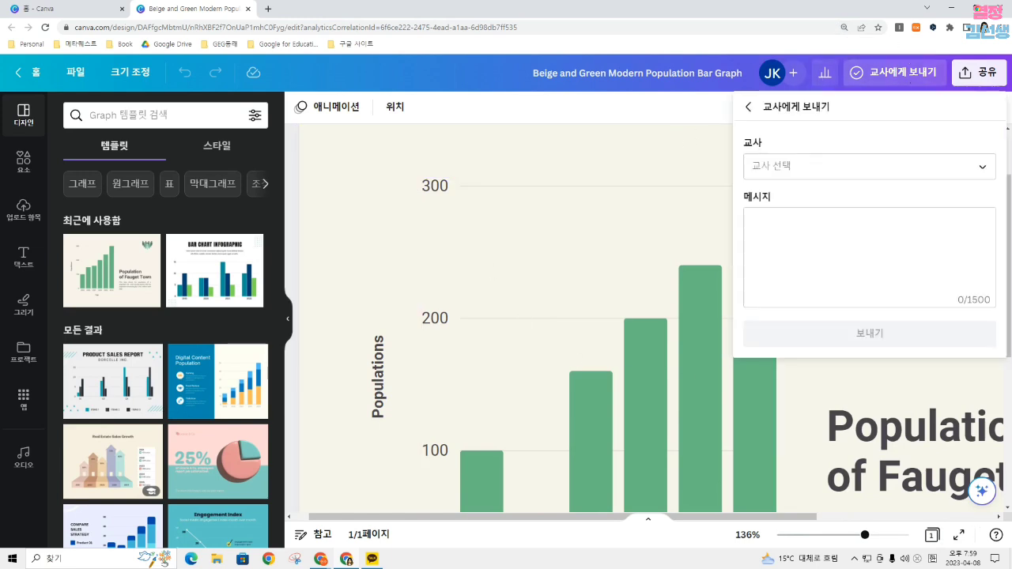
{"action": "left_click", "coordinate": [904, 168]}
{"action": "left_click", "coordinate": [826, 207]}
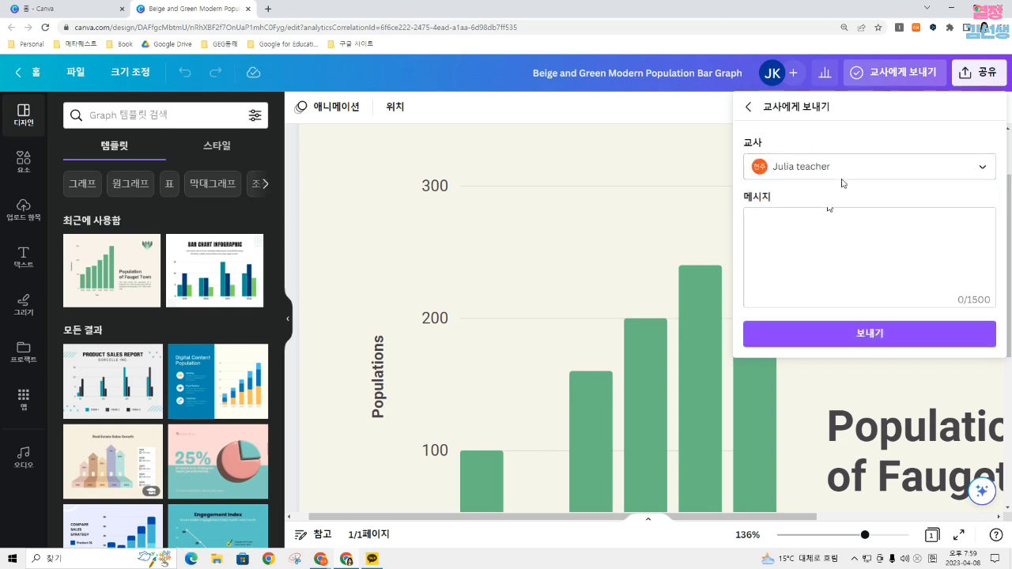
{"action": "left_click", "coordinate": [851, 344]}
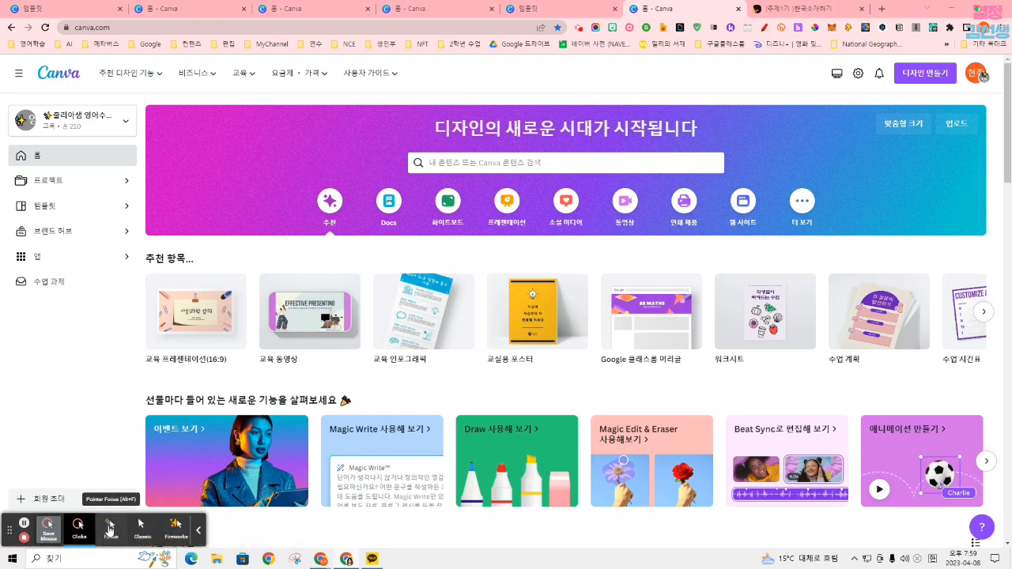
Step: Switch from the teacher account's Canva home page to the Padlet board (주제1기 )한국소개하기
{"action": "left_click", "coordinate": [672, 76]}
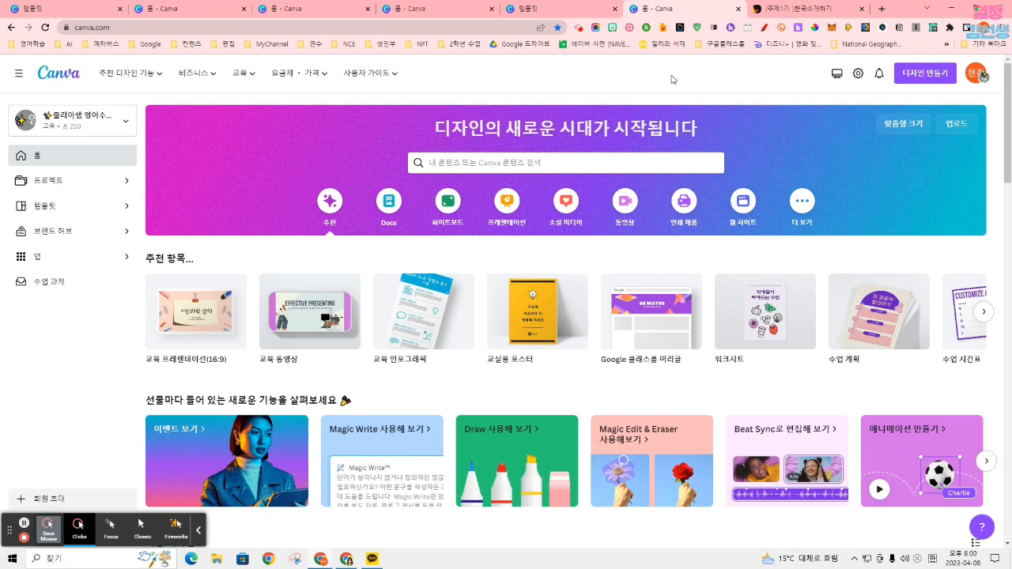
{"action": "key", "text": "alt+f"}
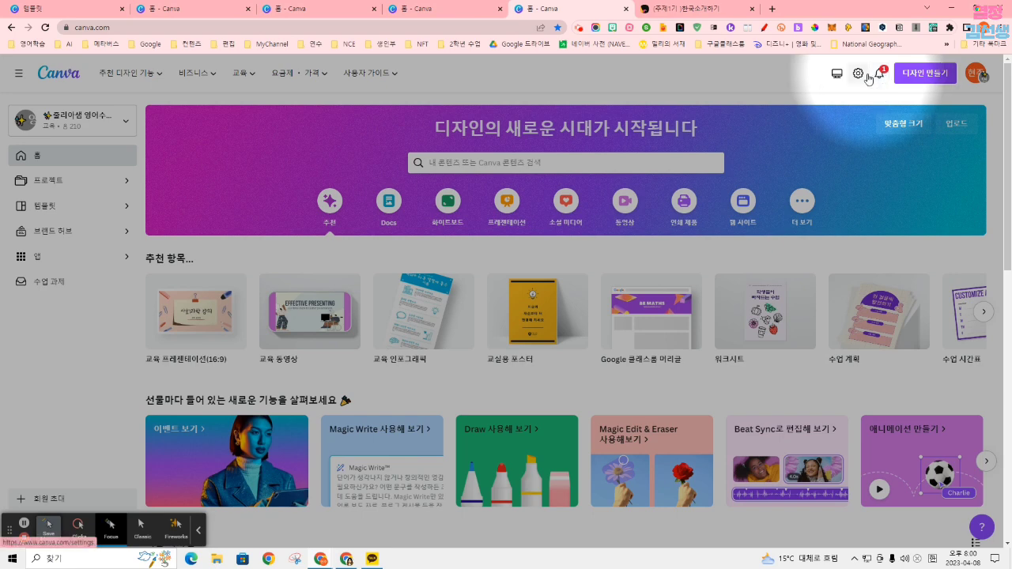
{"action": "left_click", "coordinate": [688, 9]}
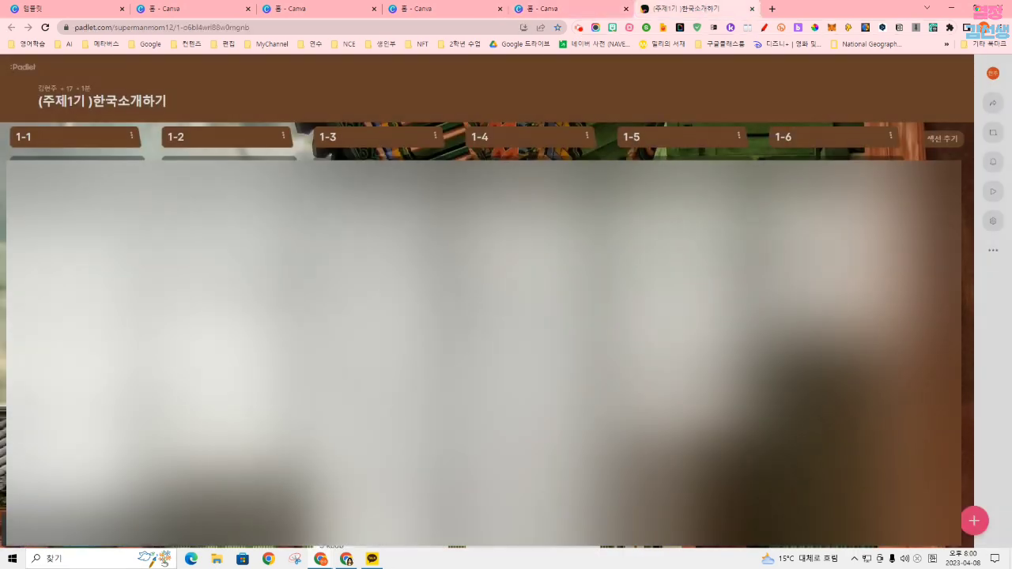